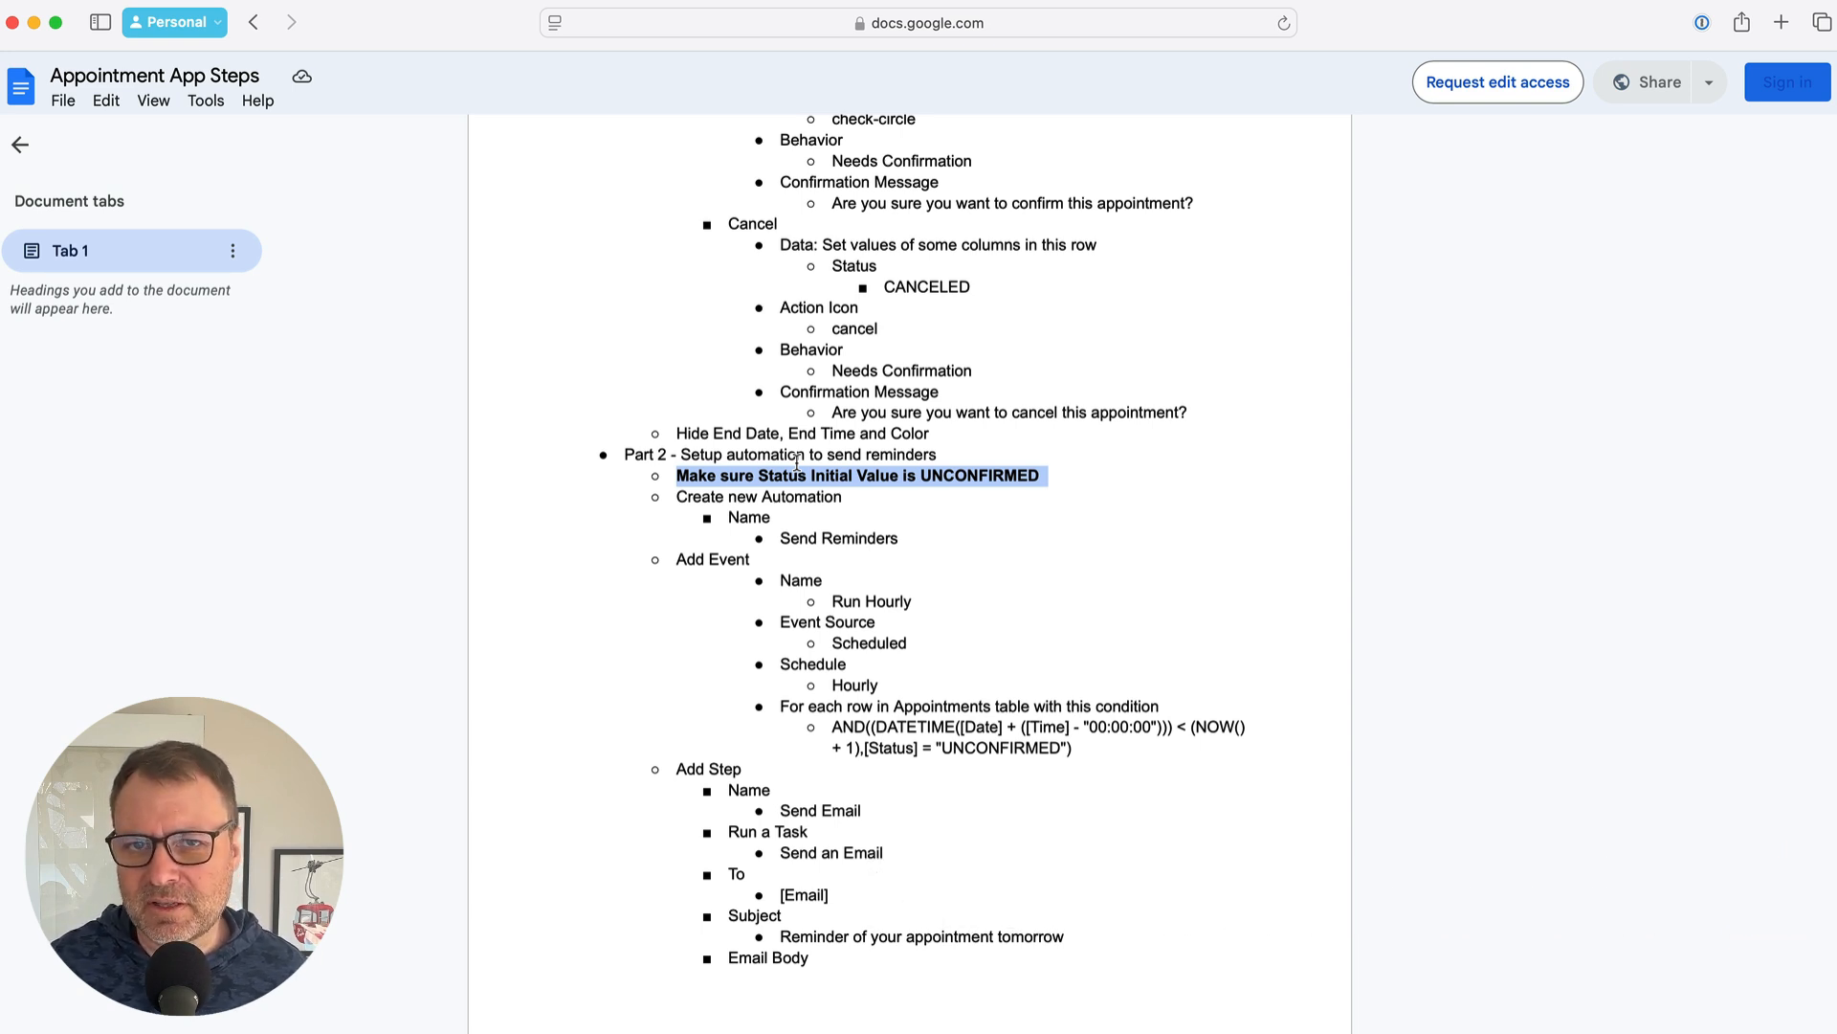
Select UNCONFIRMED in the Part 2 Status step of the notes and return to the AppSheet editor
double_click(970, 476)
key(super+c)
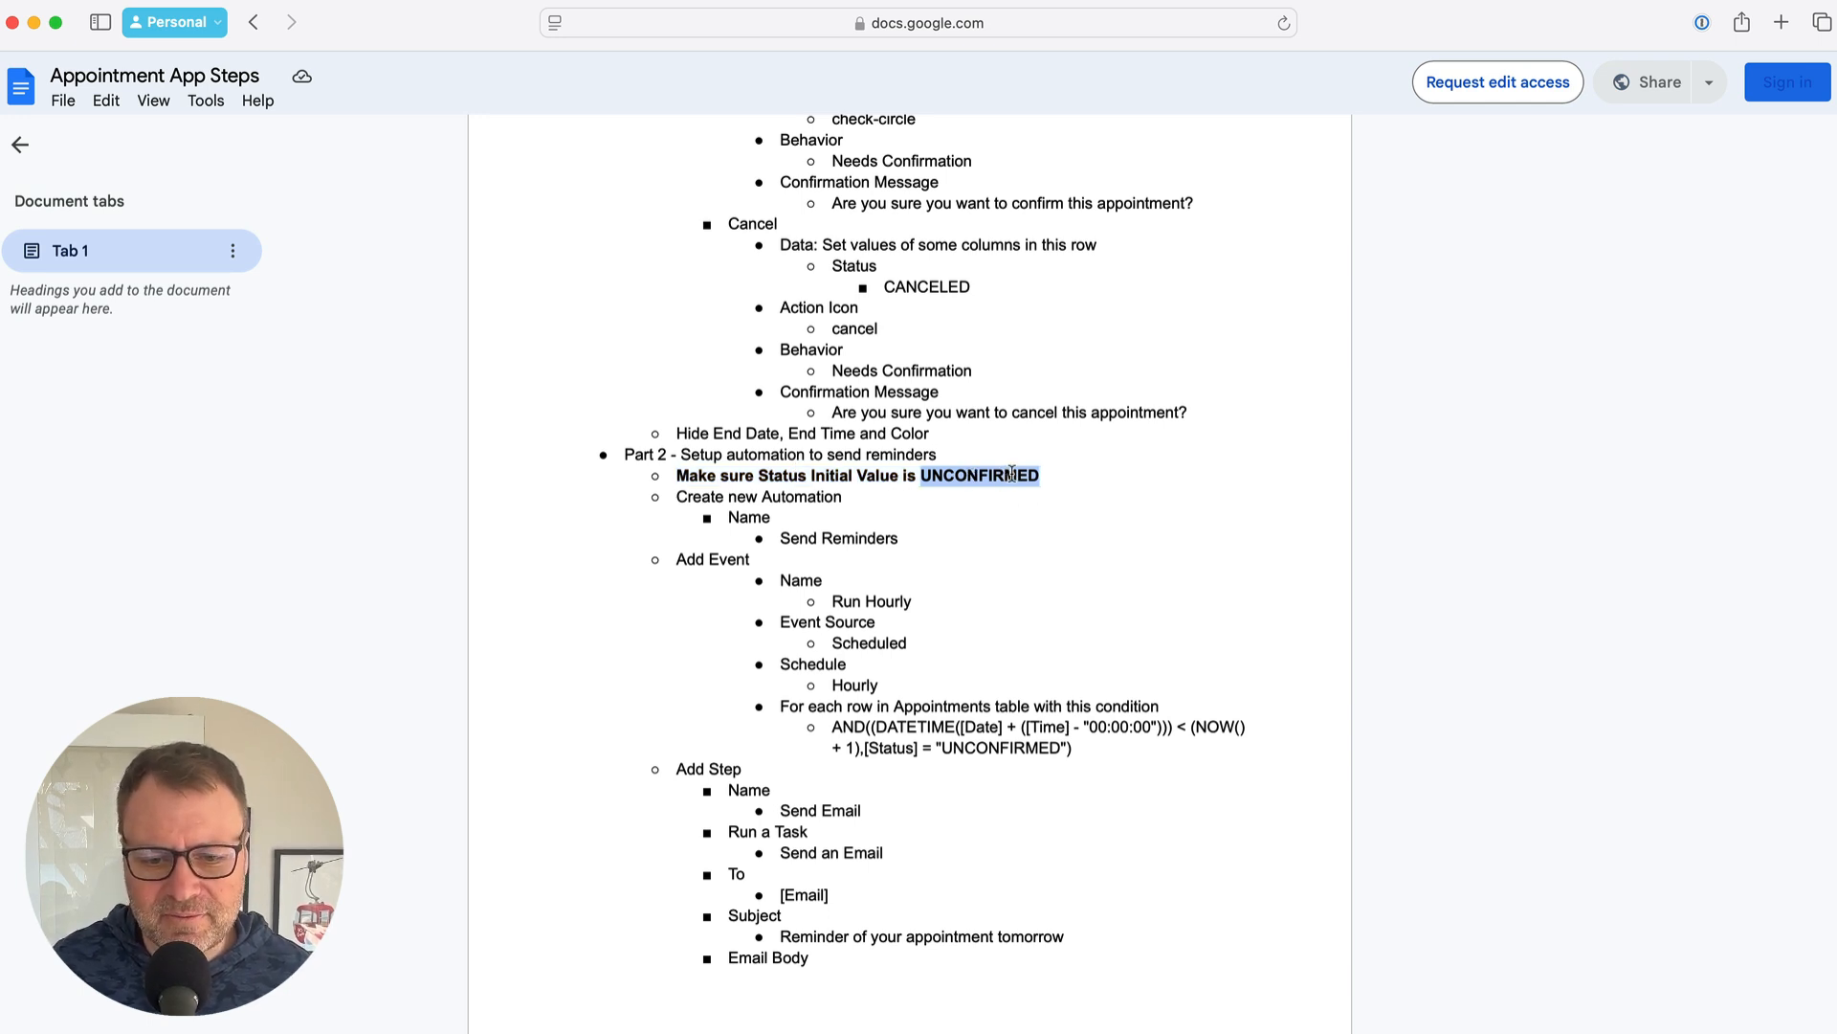
key(super+Tab)
key(super+Tab)
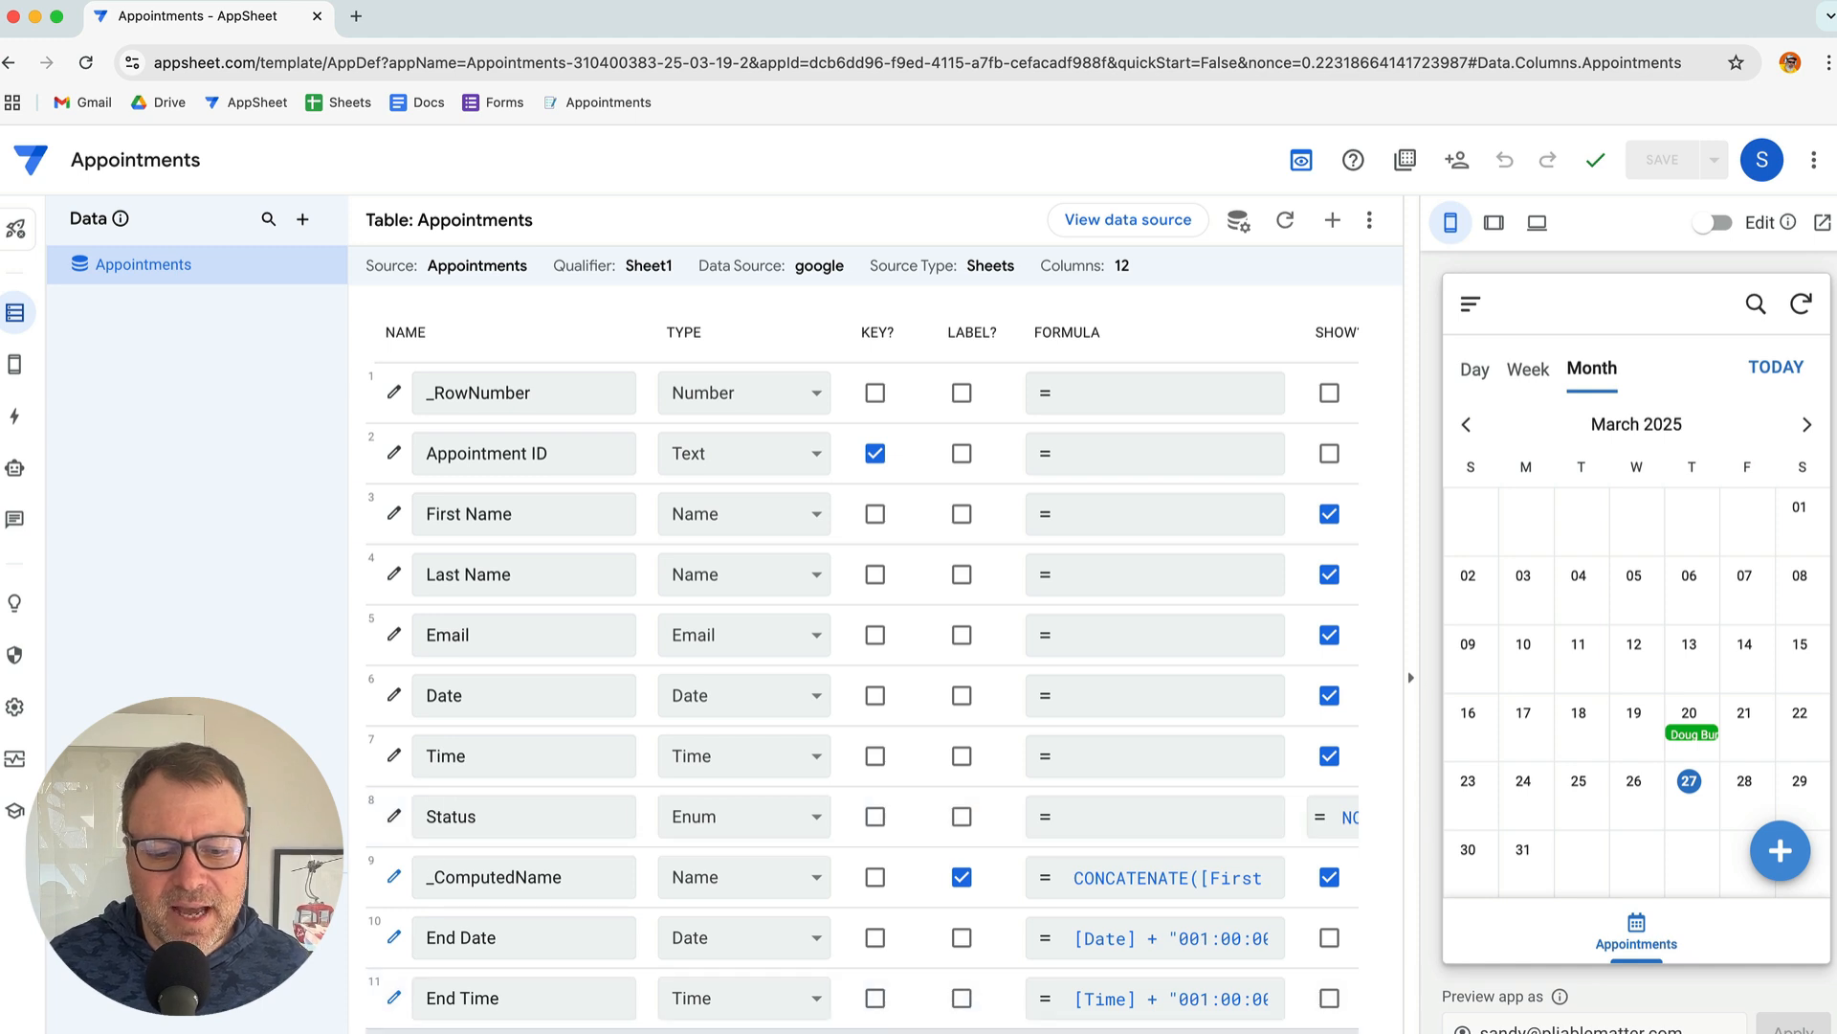
scroll(863, 671, right, 1)
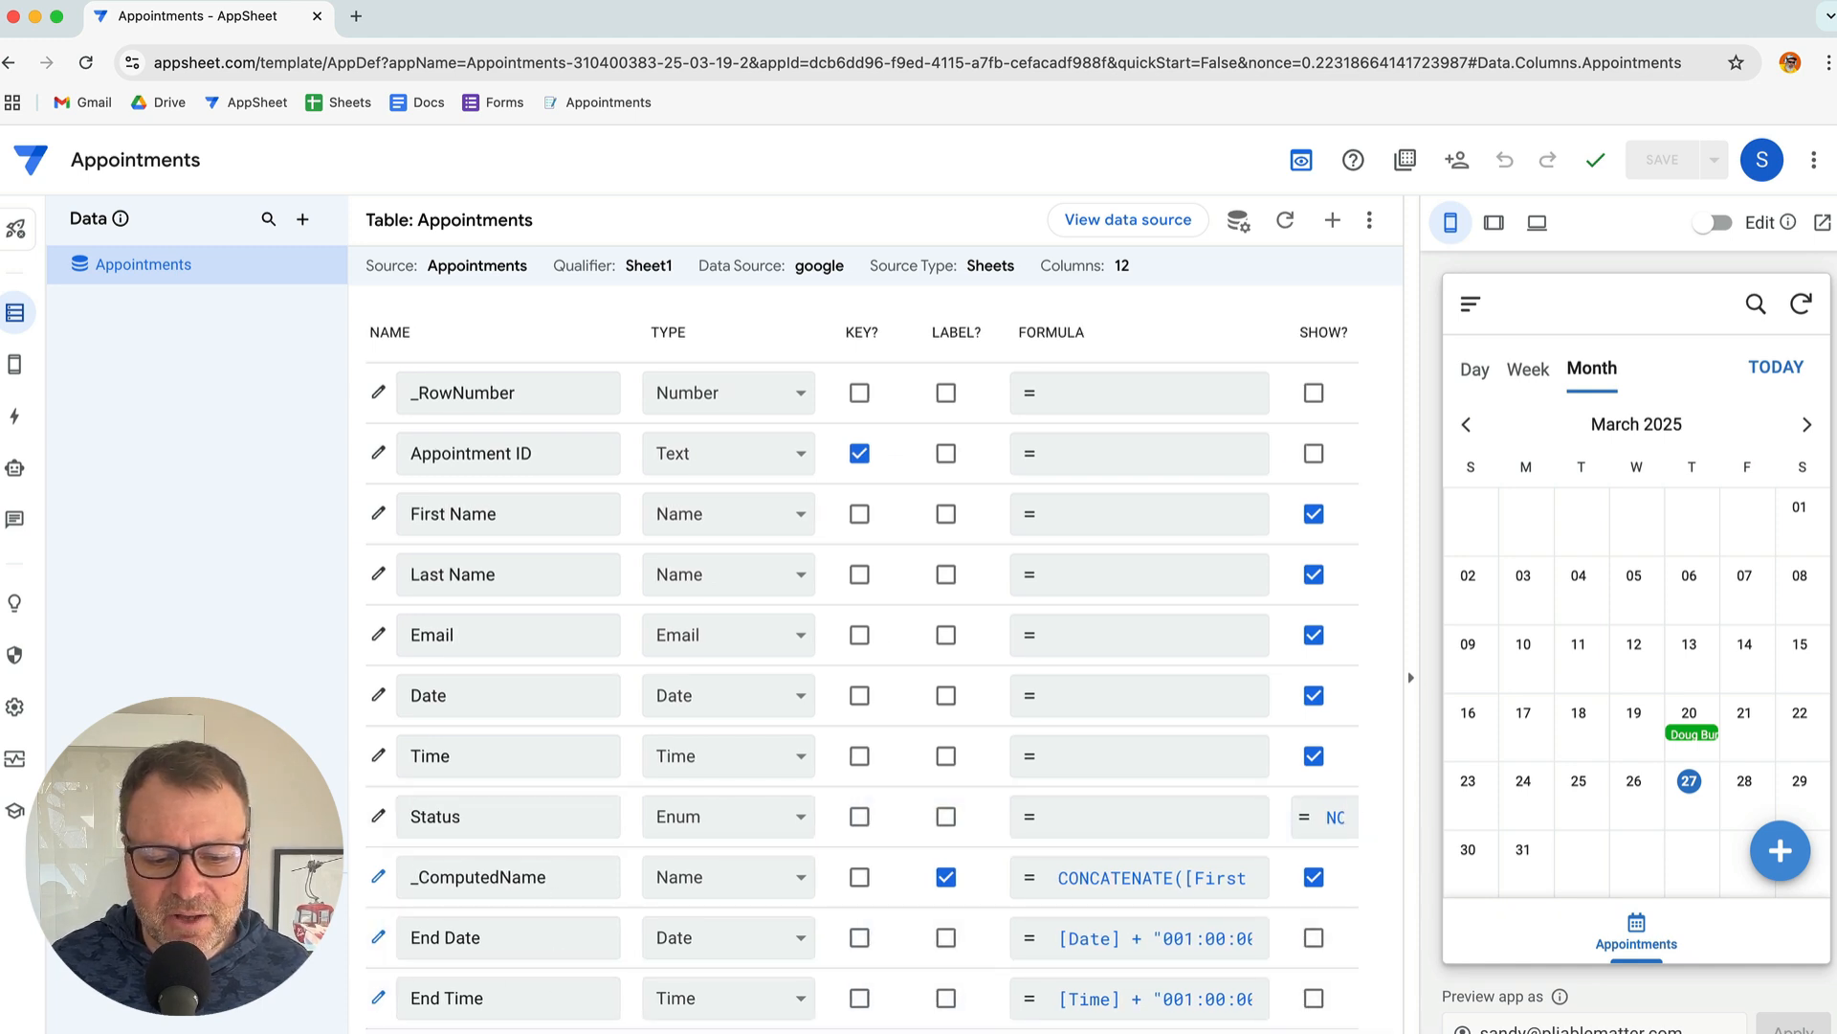
scroll(1137, 755, right, 10)
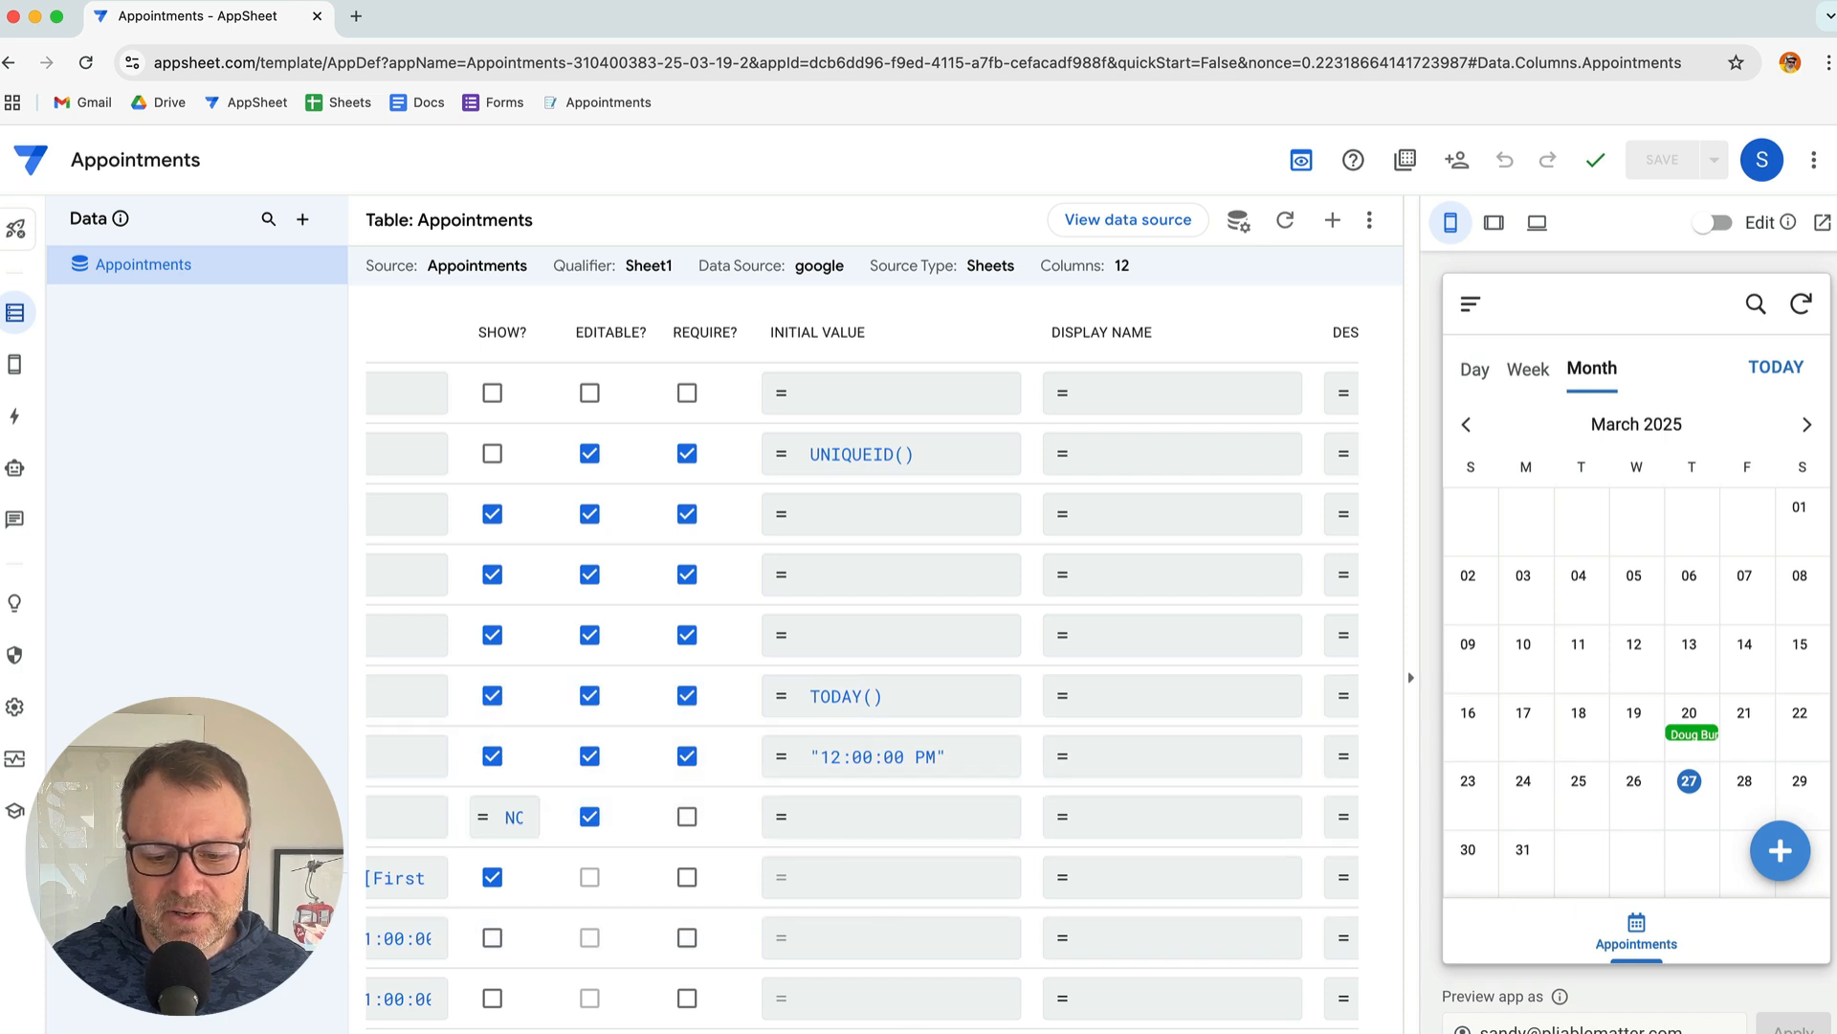
scroll(865, 670, left, 8)
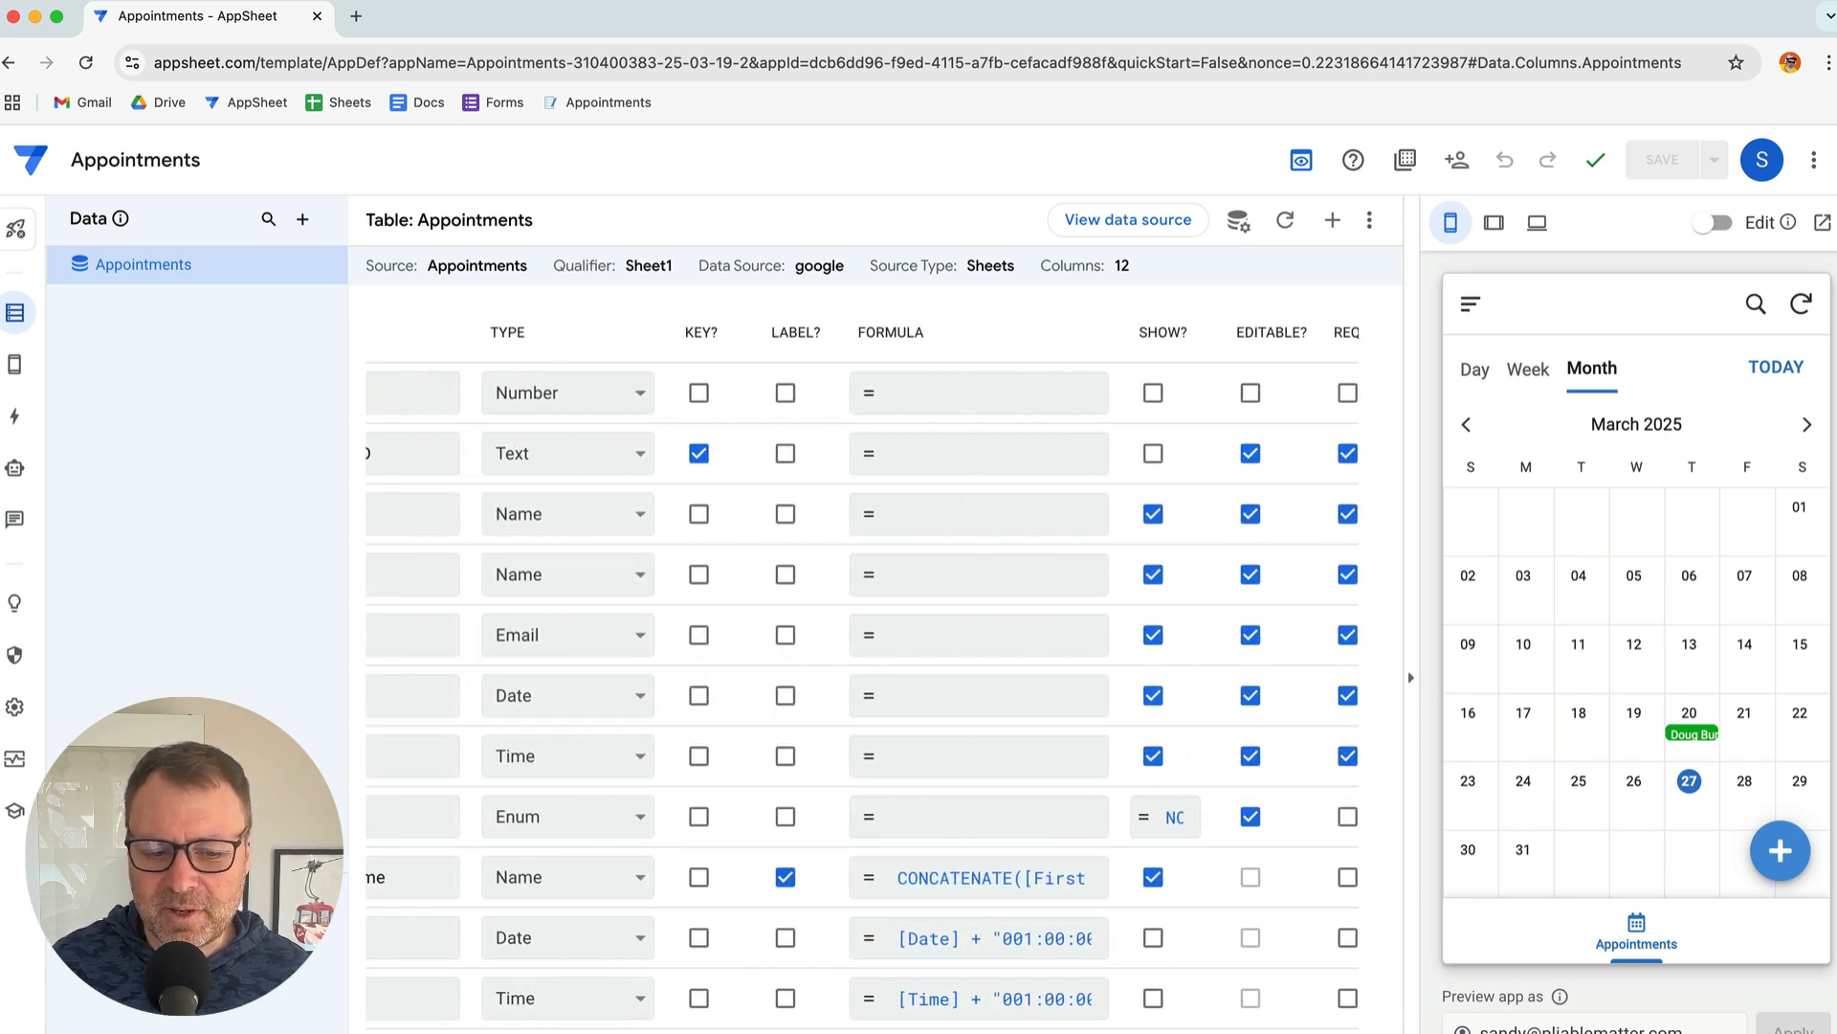
scroll(864, 670, left, 3)
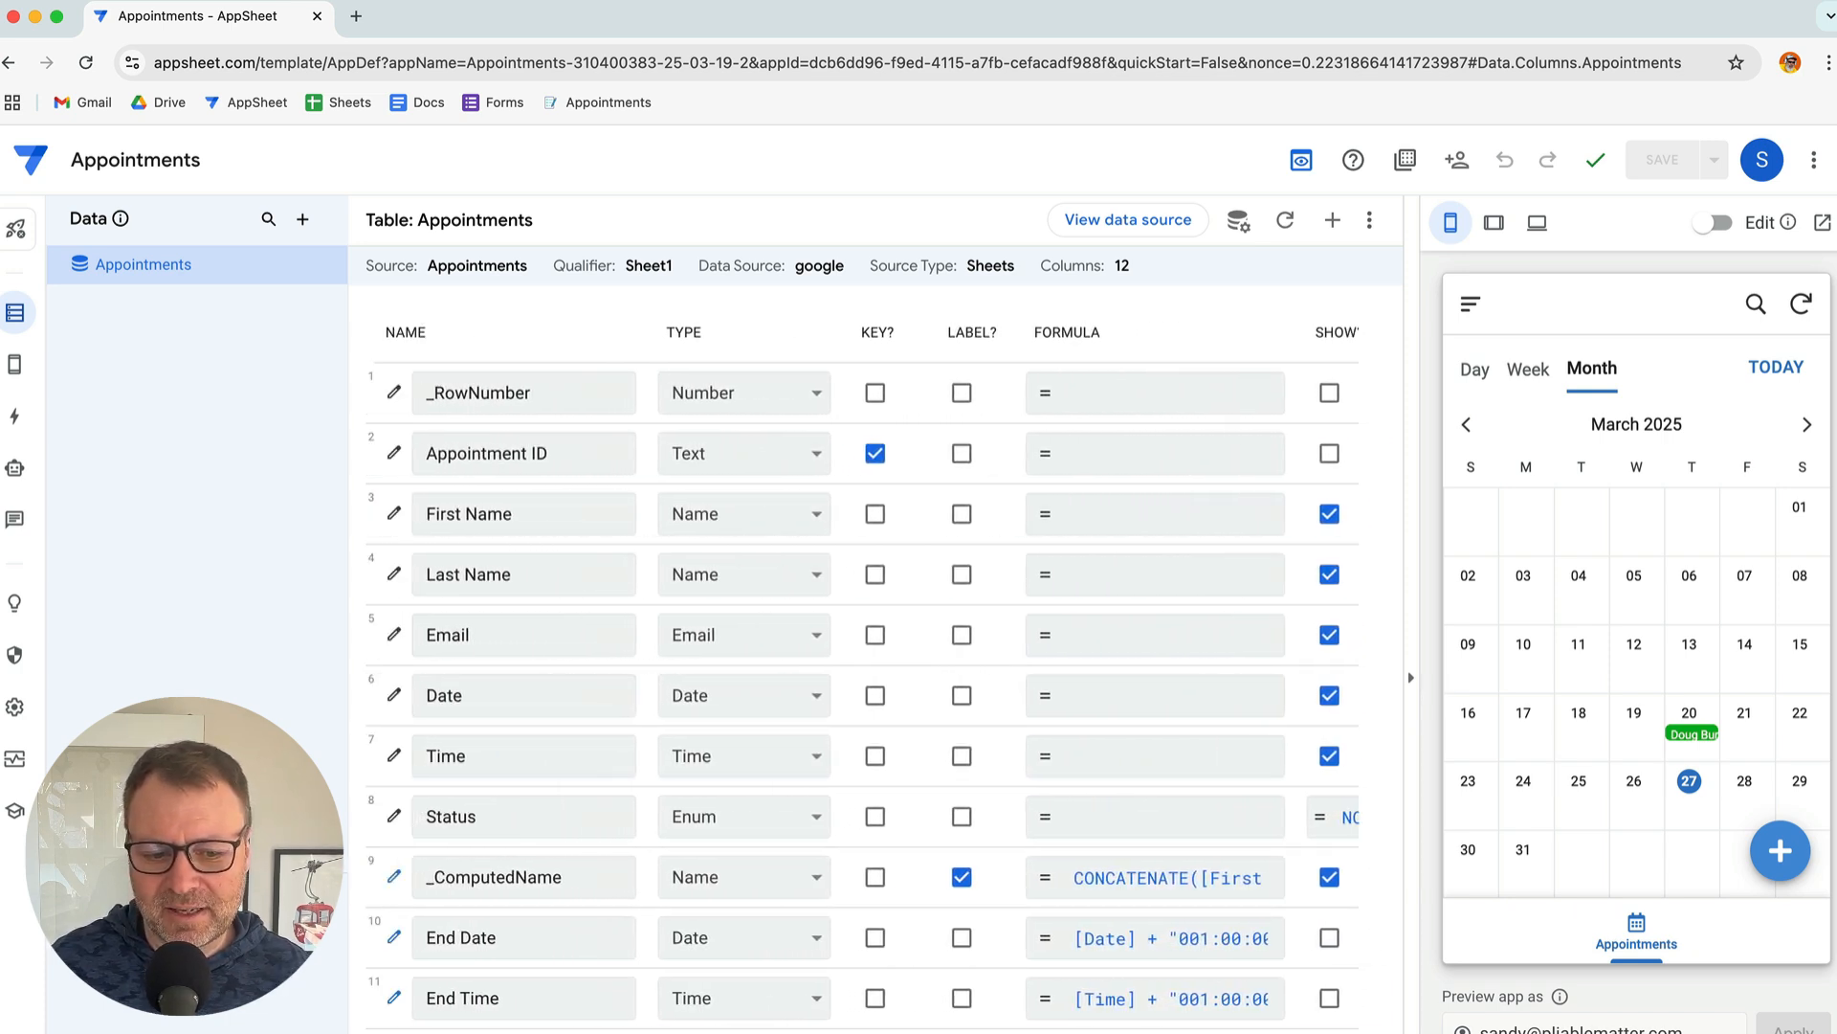
scroll(865, 670, right, 6)
scroll(864, 670, left, 6)
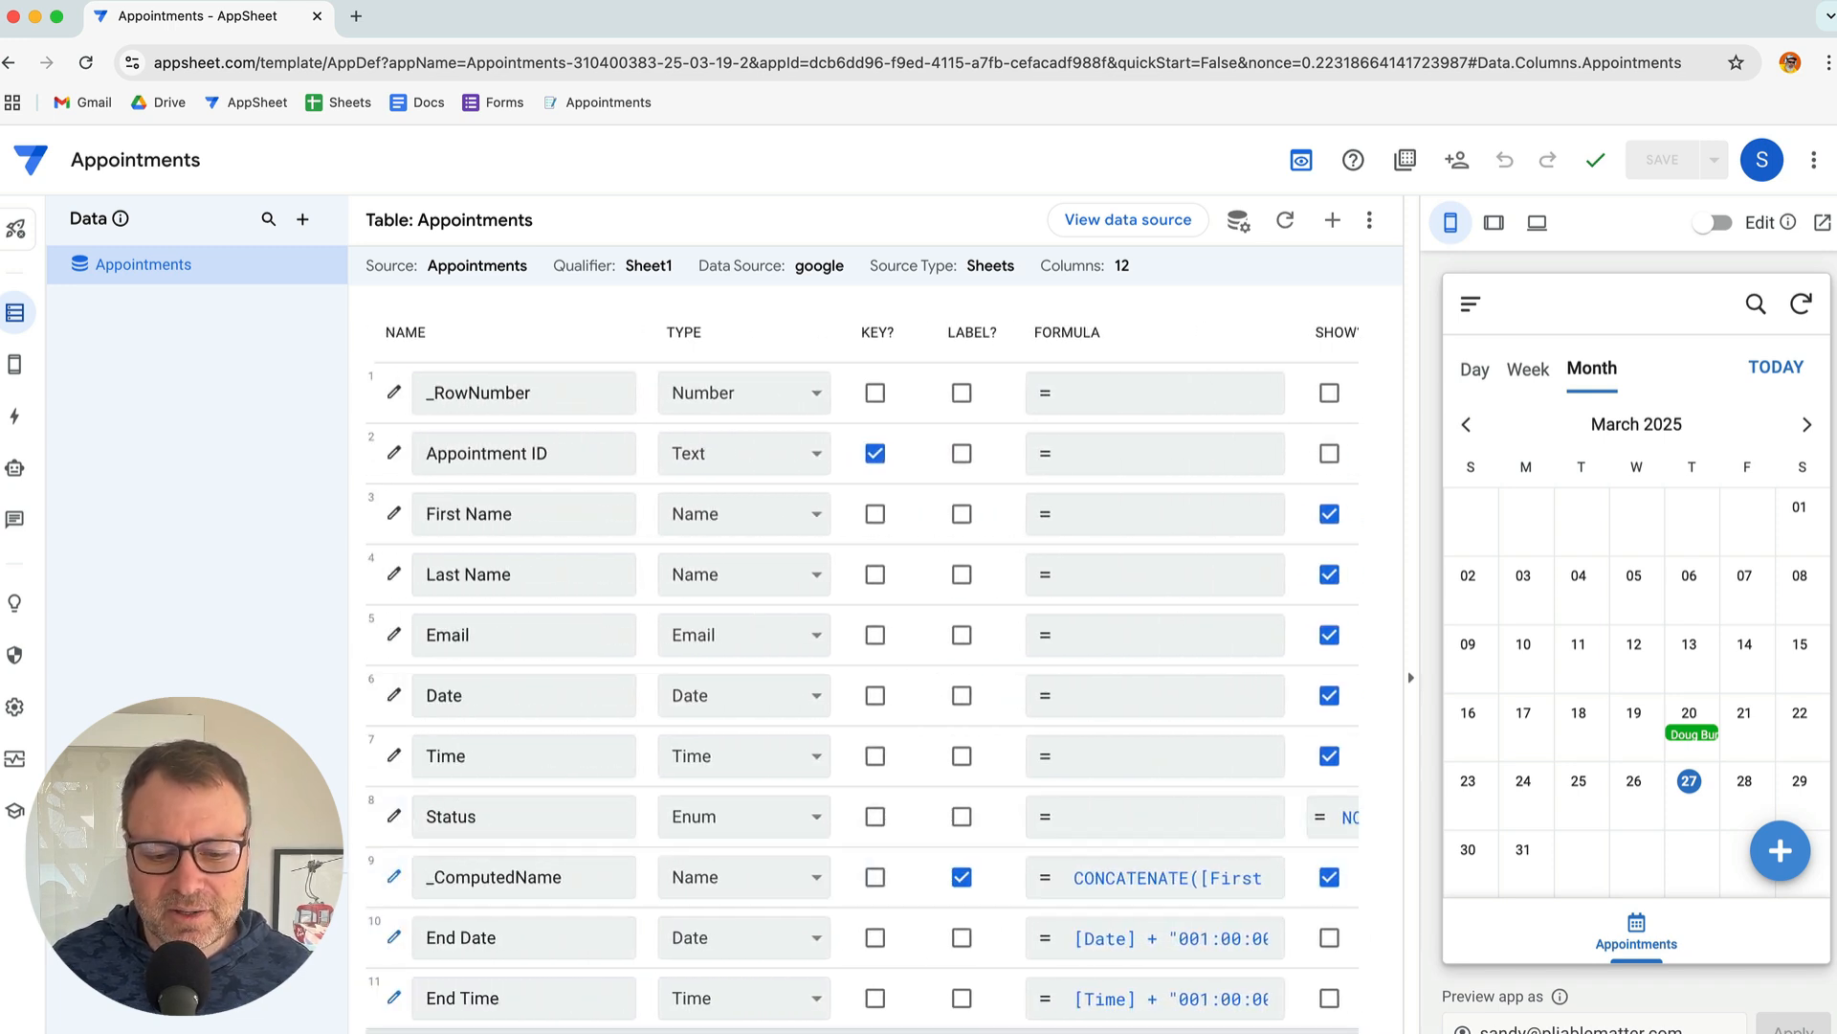
scroll(492, 861, right, 2)
scroll(1037, 894, right, 8)
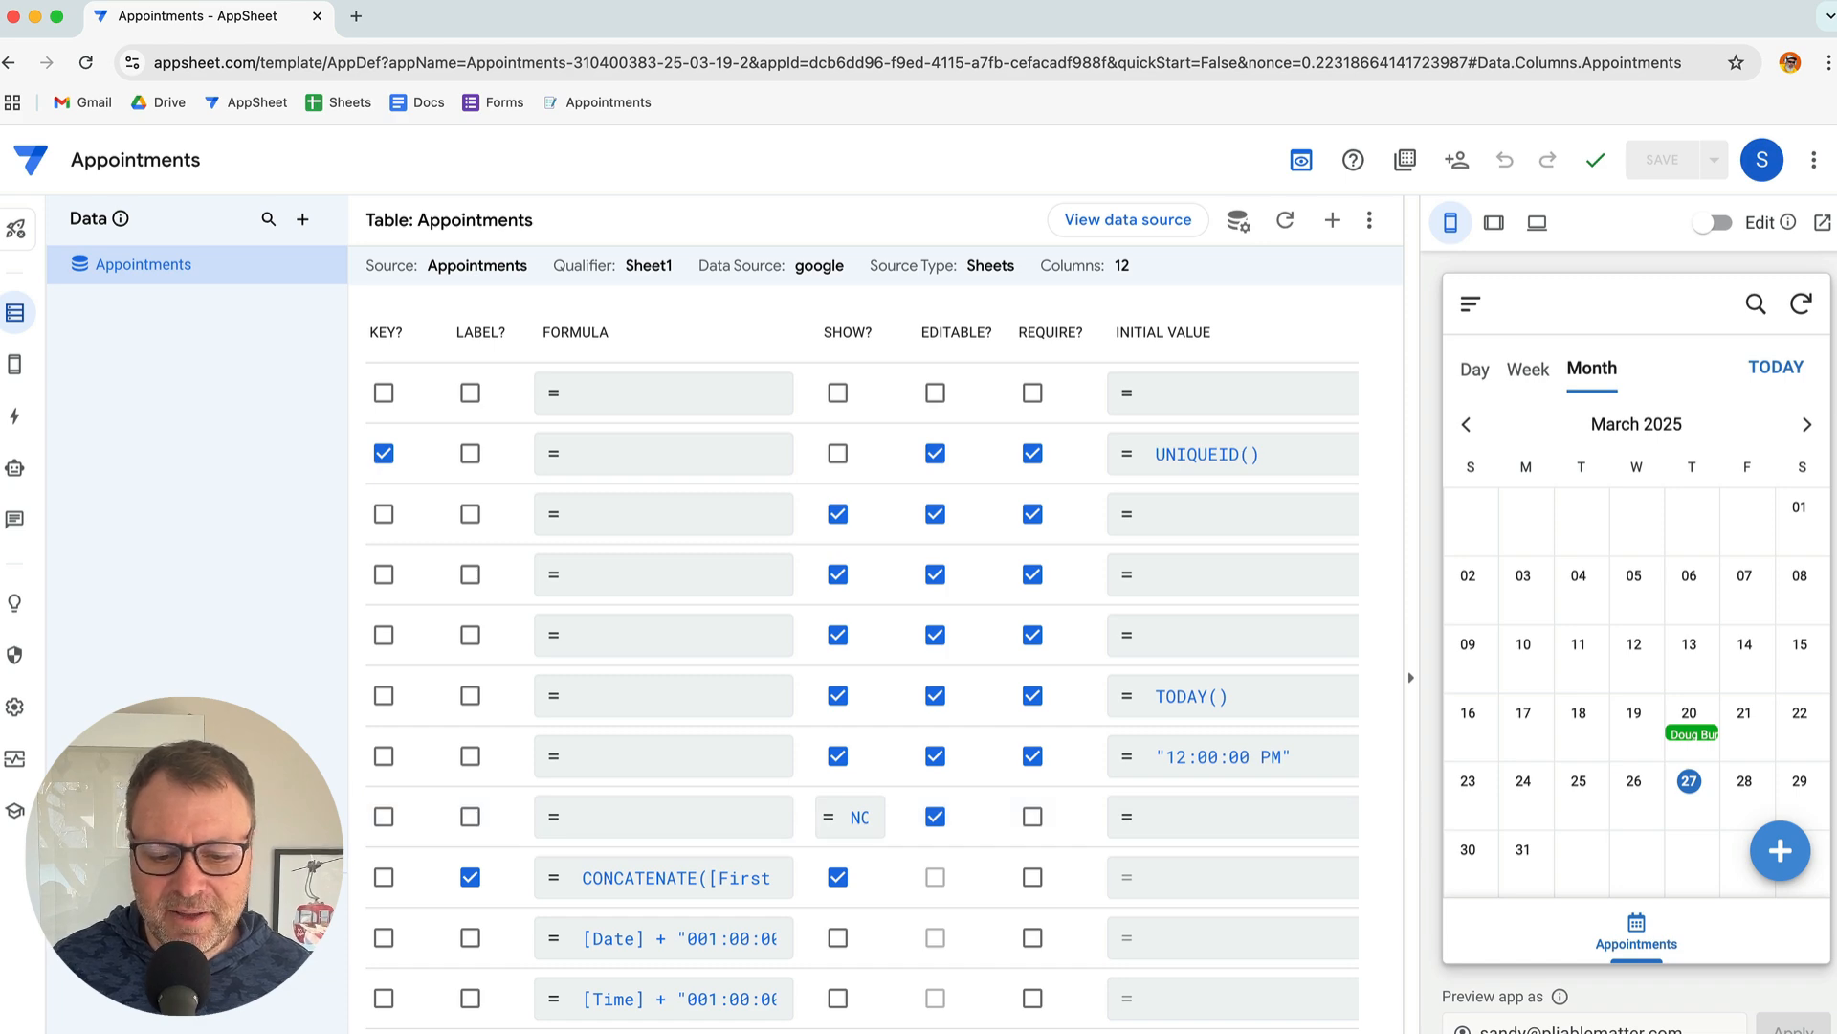
scroll(392, 825, left, 10)
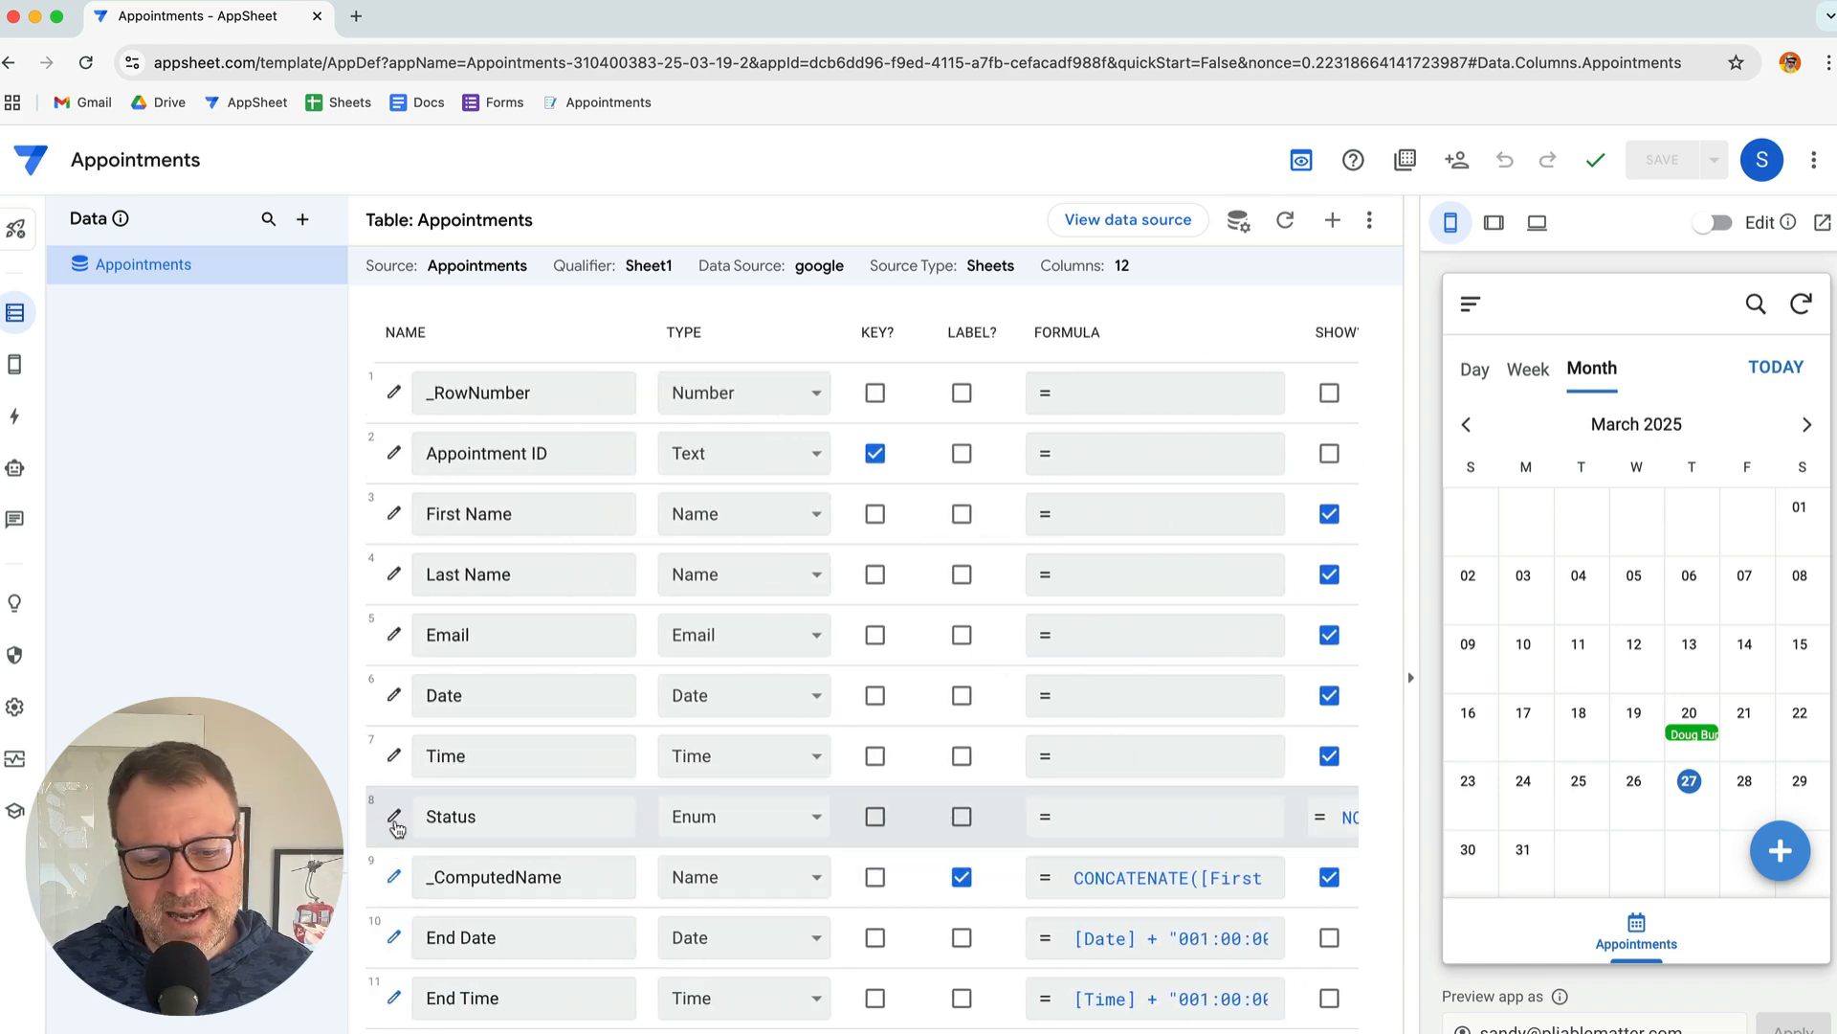
Set the Status column's Auto Compute initial value to UNCONFIRMED and finish editing the column
click(394, 816)
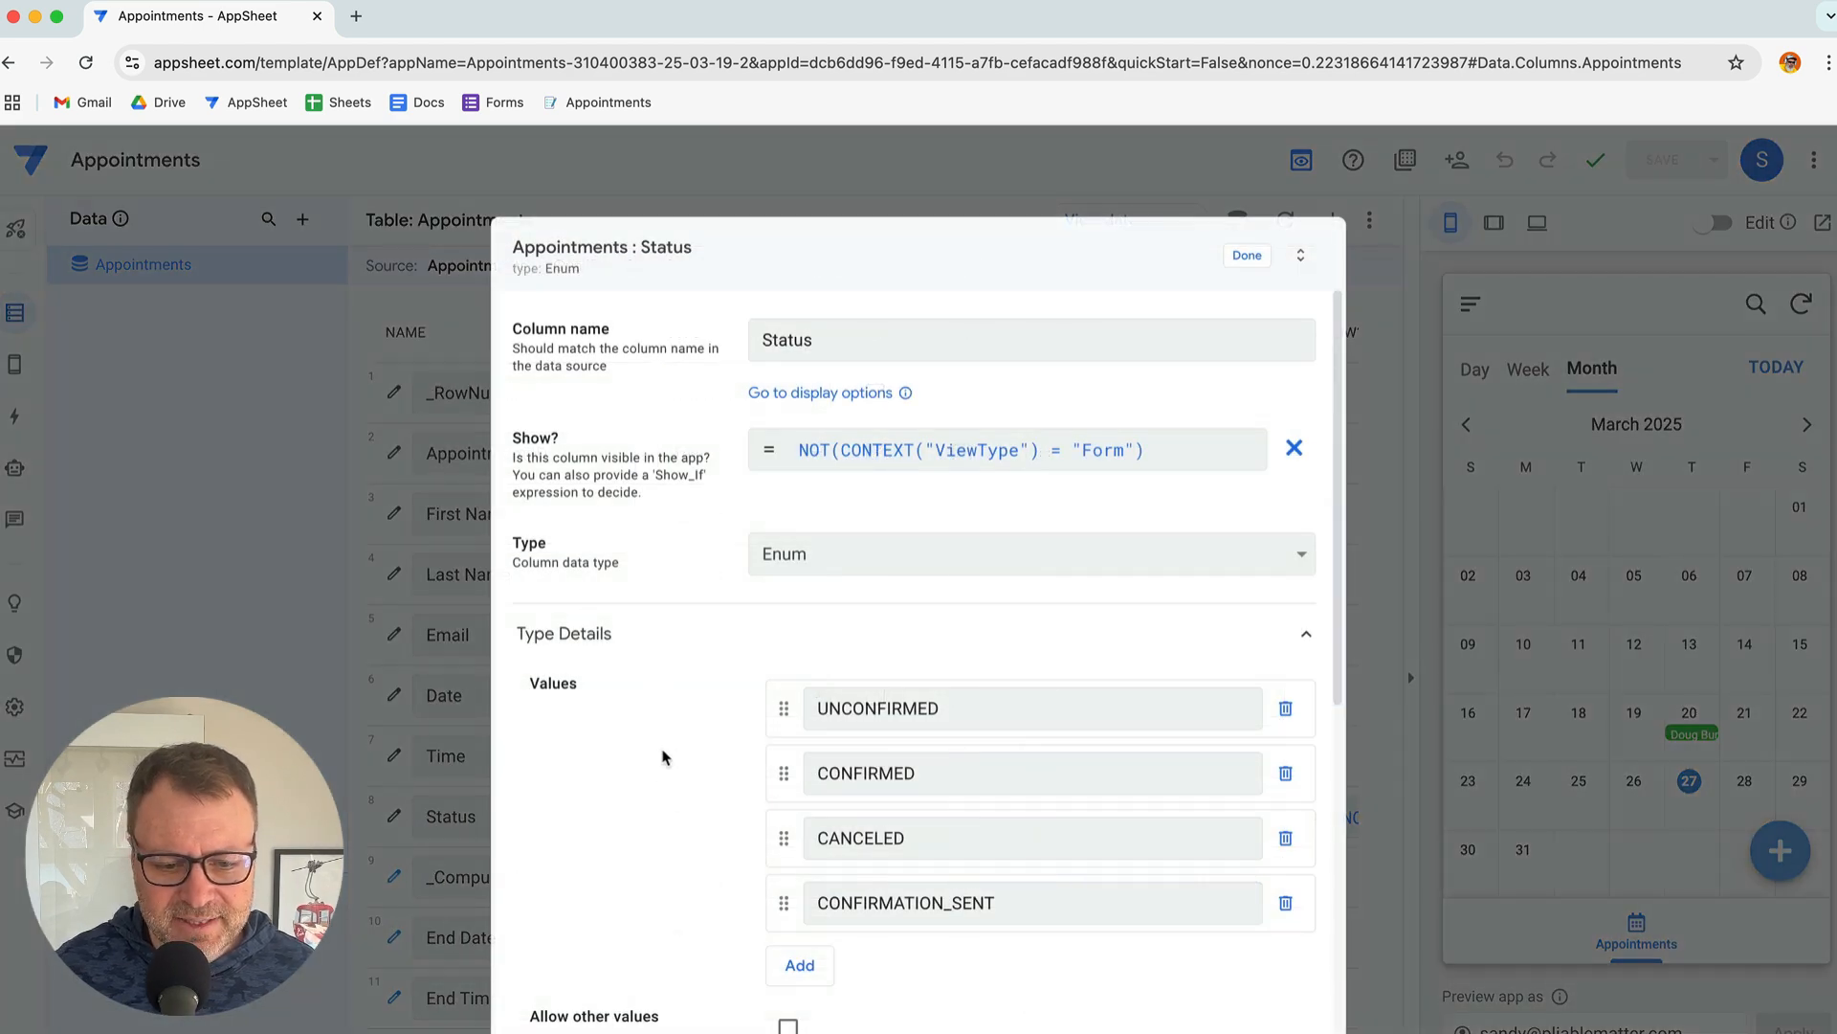
scroll(658, 809, down, 7)
scroll(658, 808, down, 2)
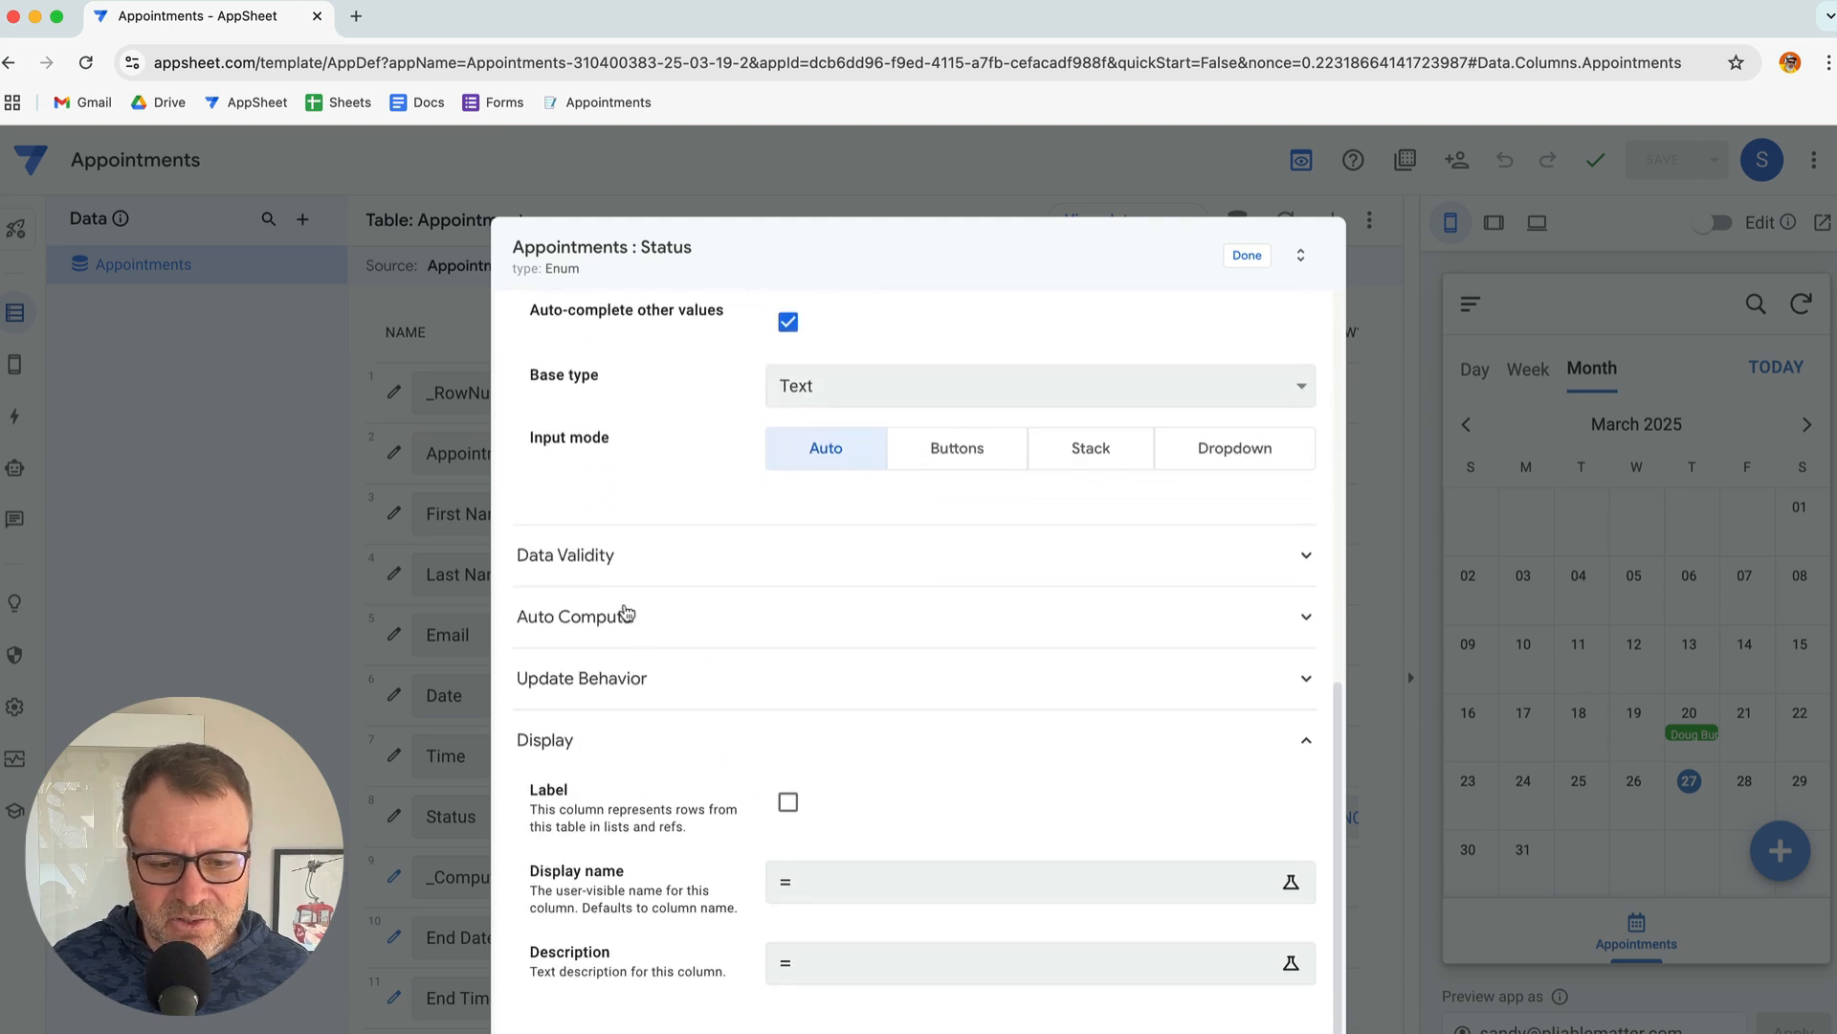
click(627, 617)
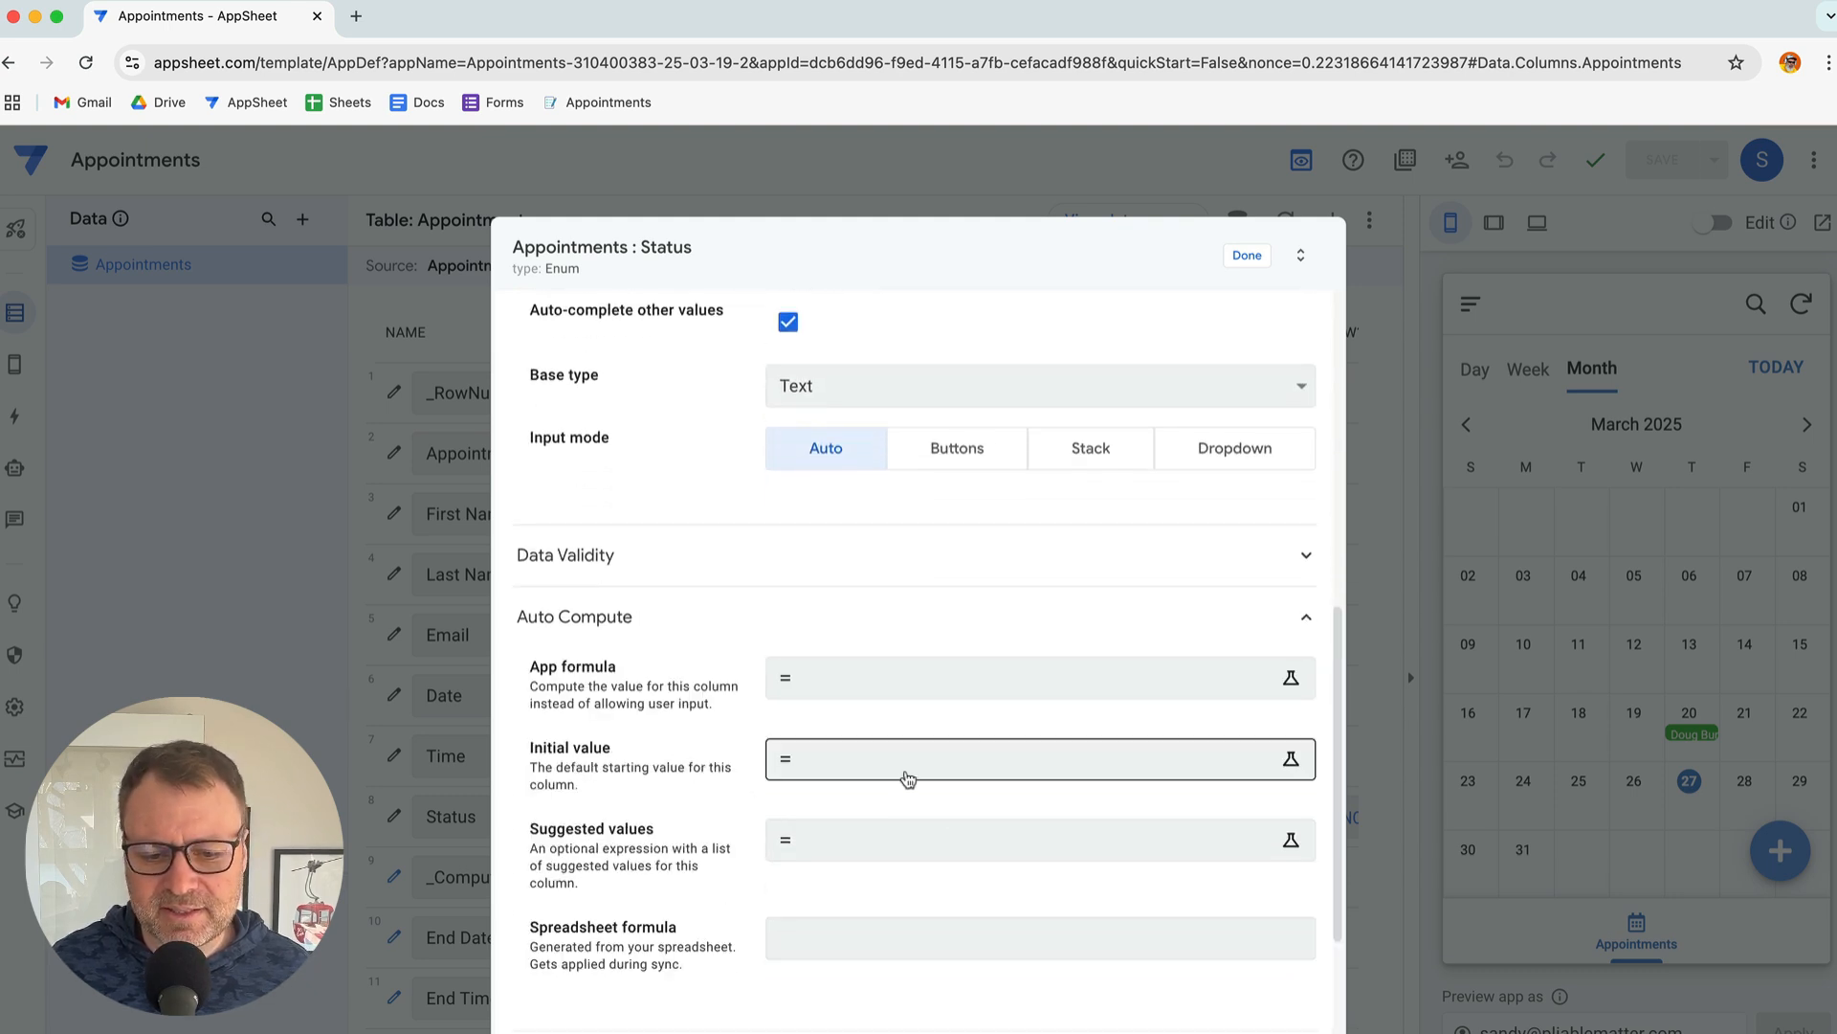
click(924, 766)
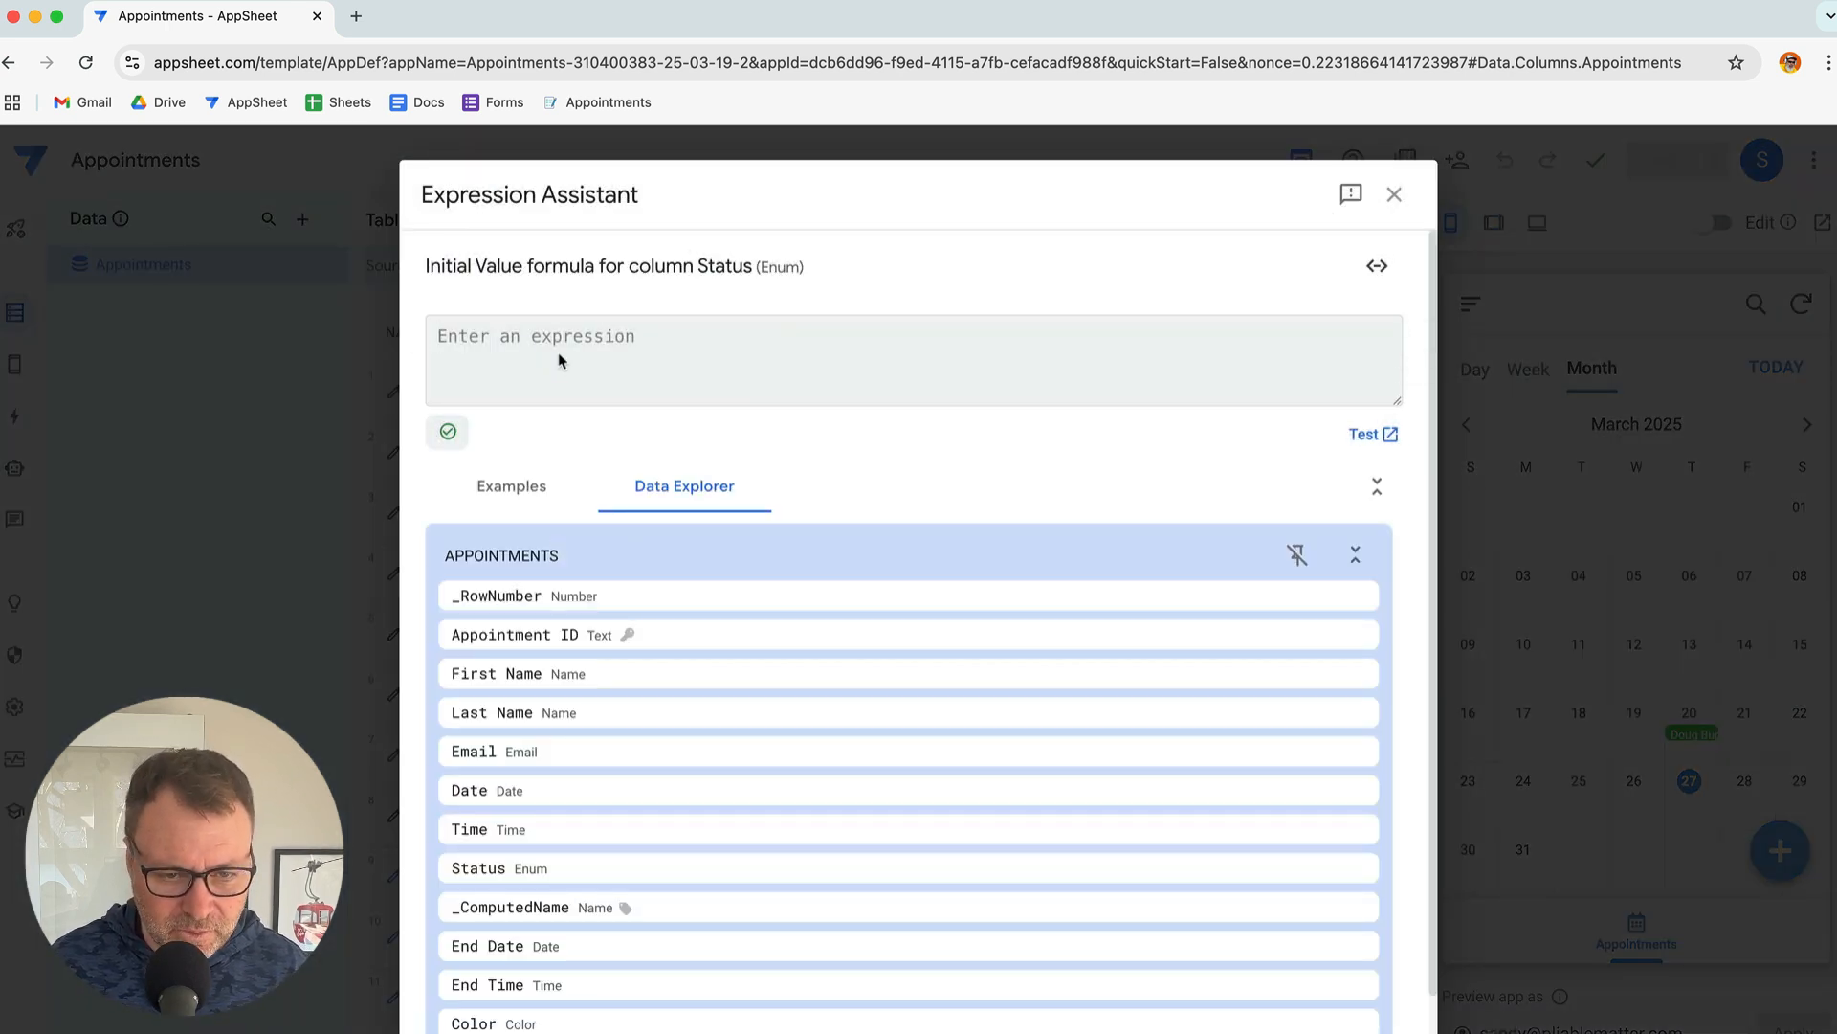
click(591, 330)
key(super+v)
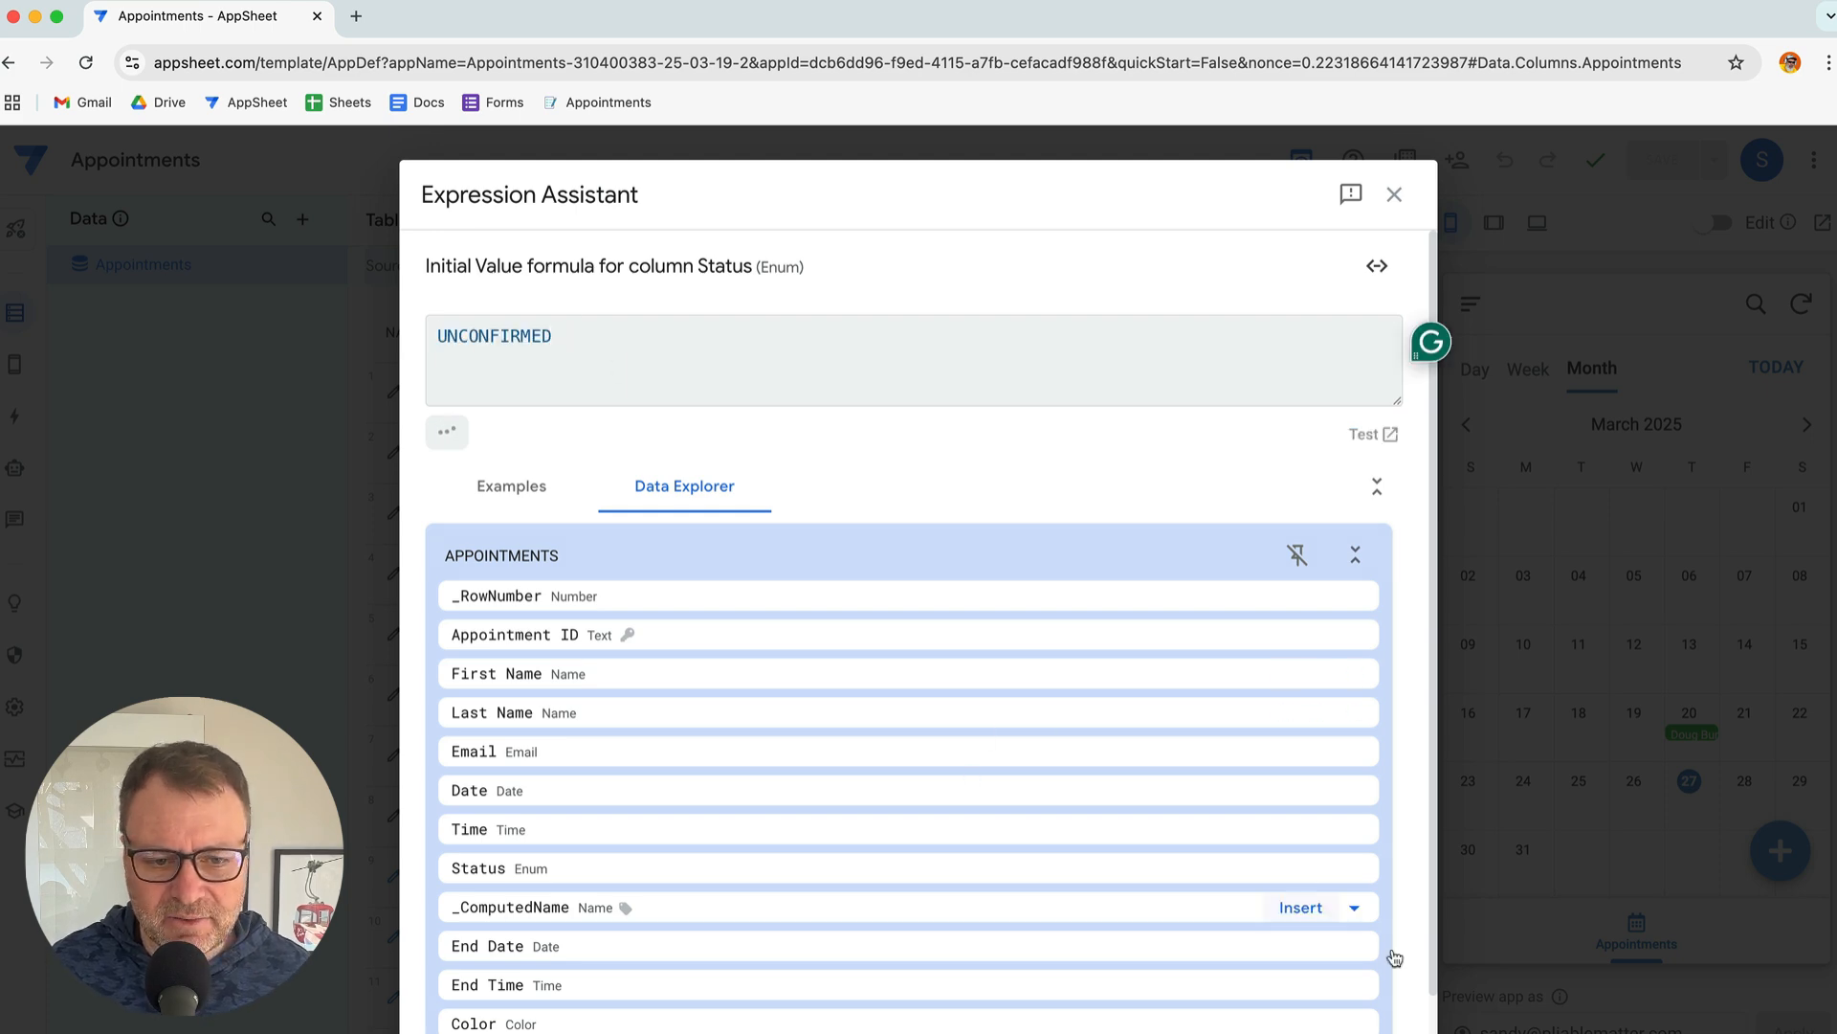
click(1368, 1032)
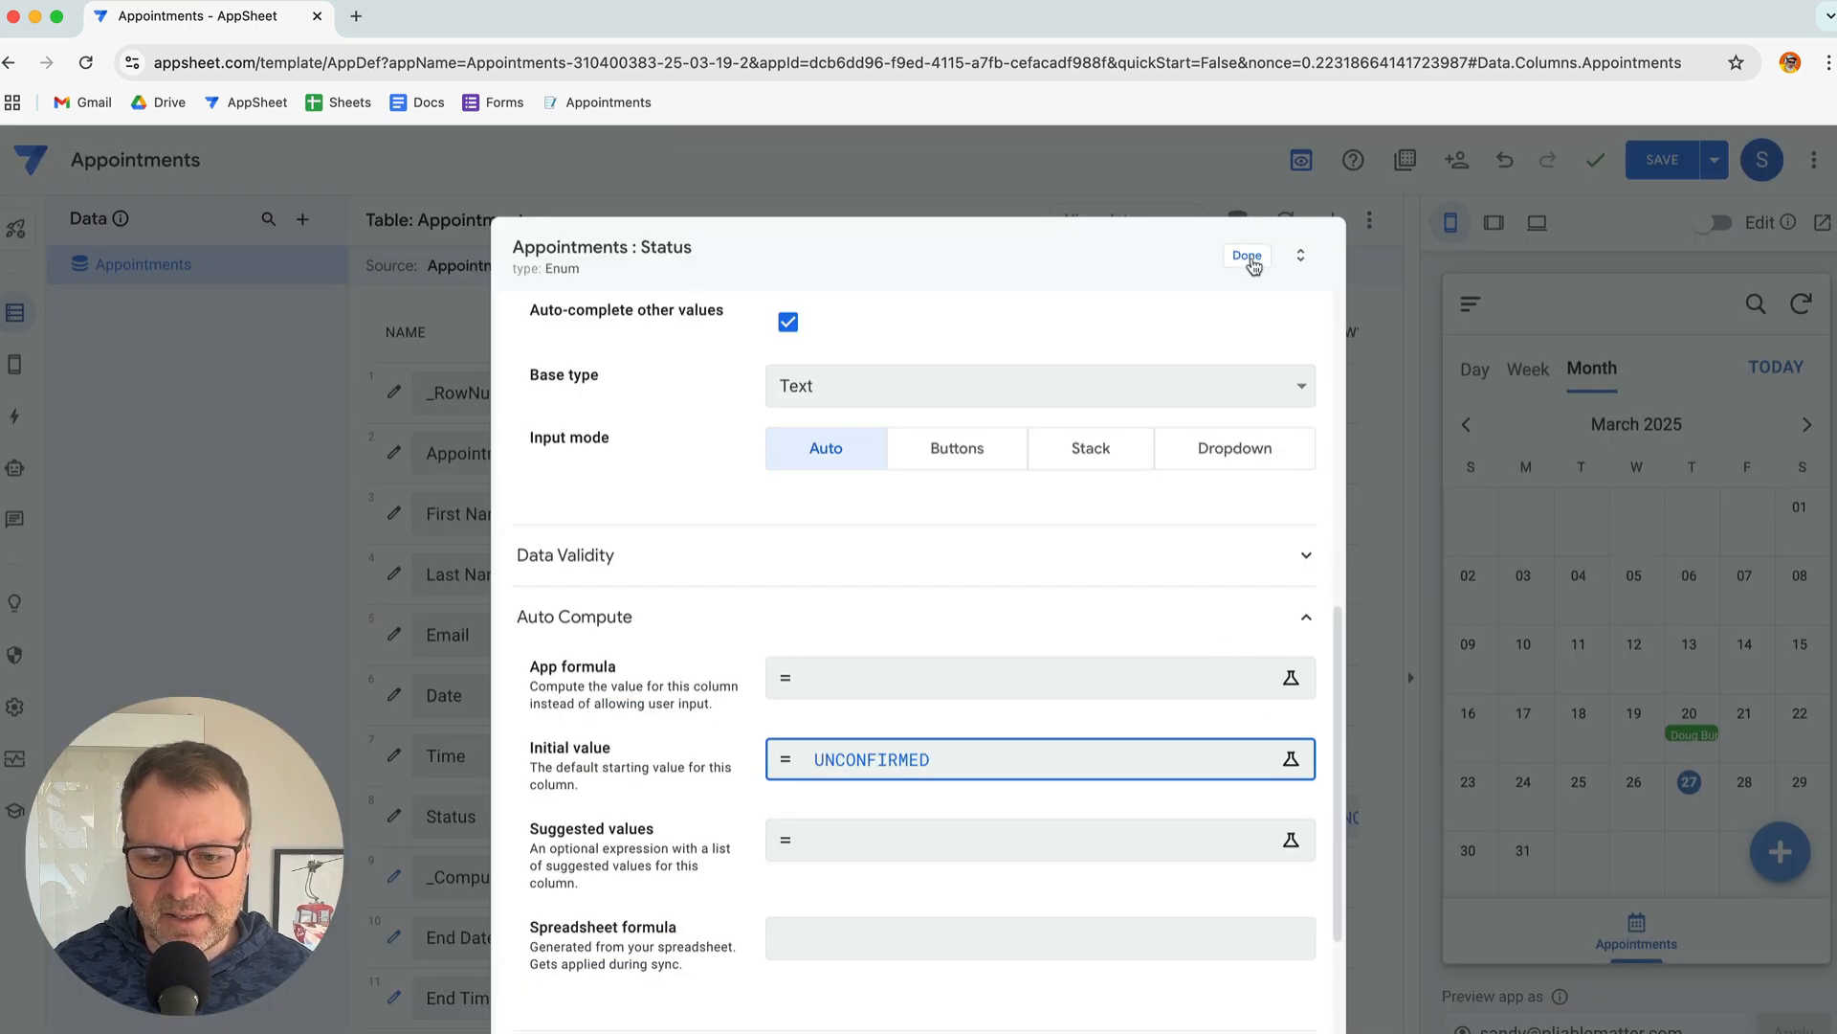
click(1250, 254)
scroll(996, 951, right, 7)
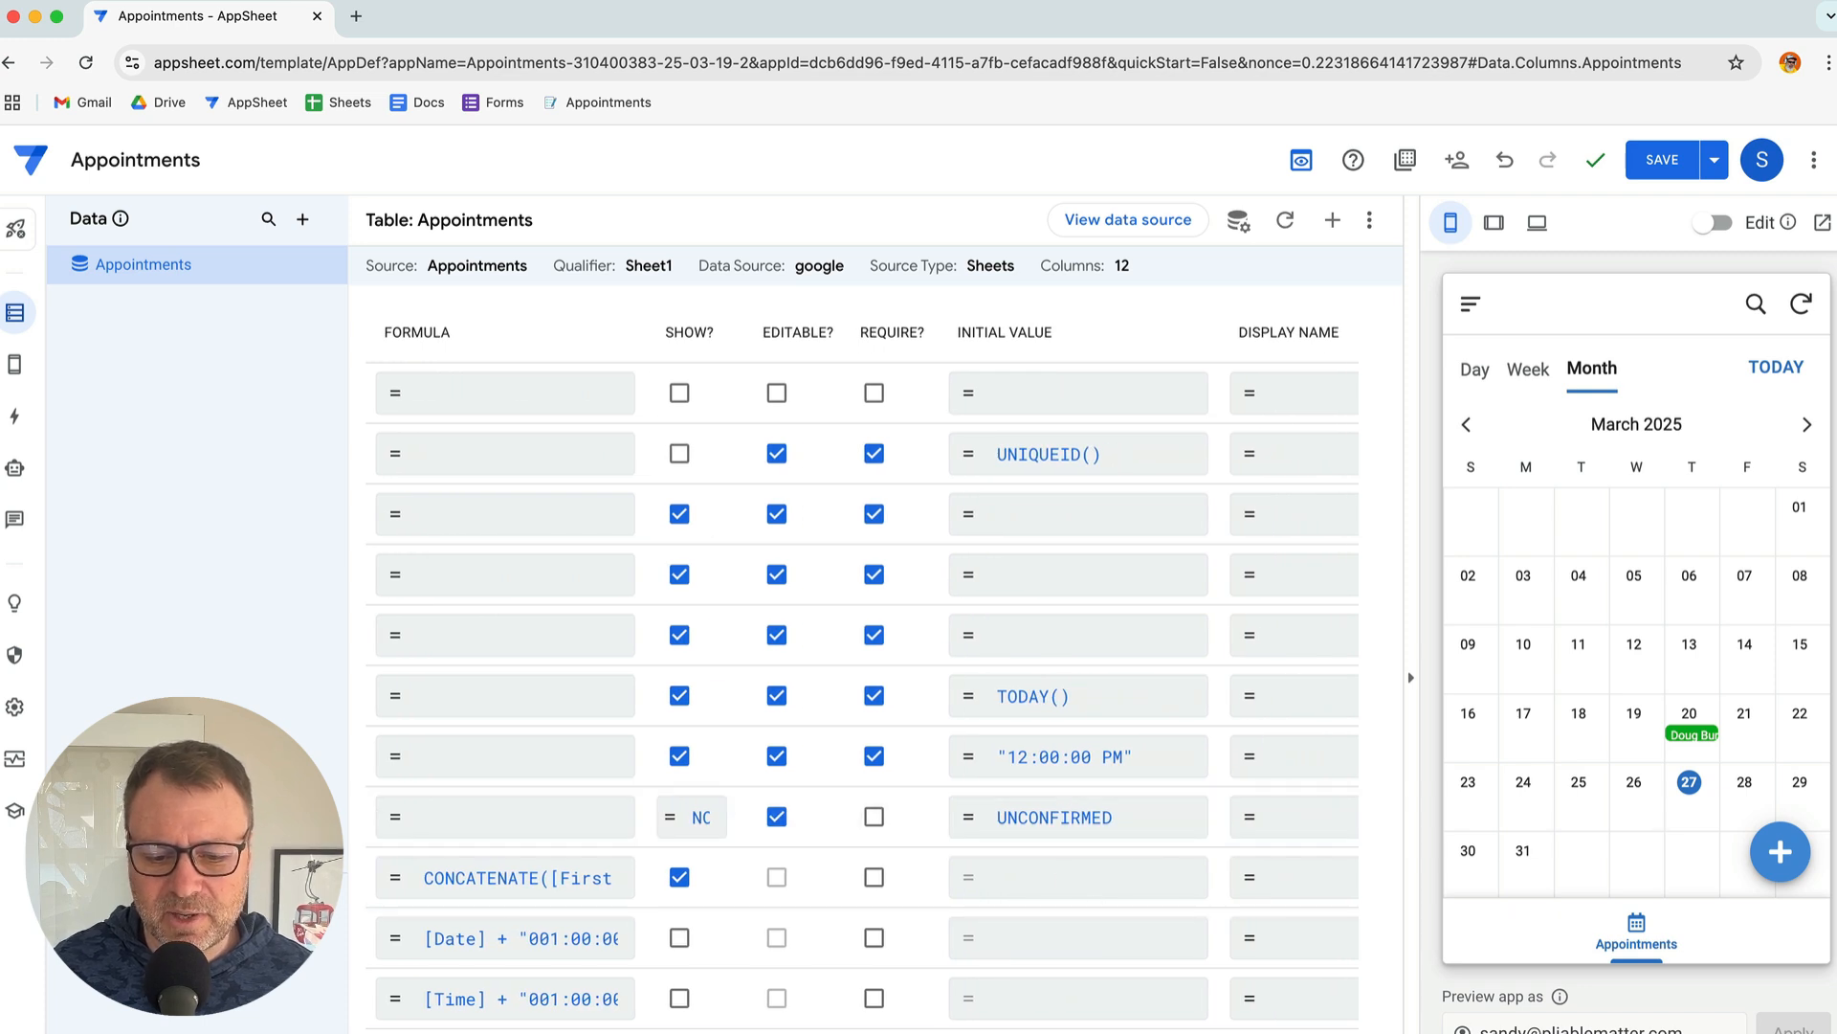
scroll(861, 670, left, 6)
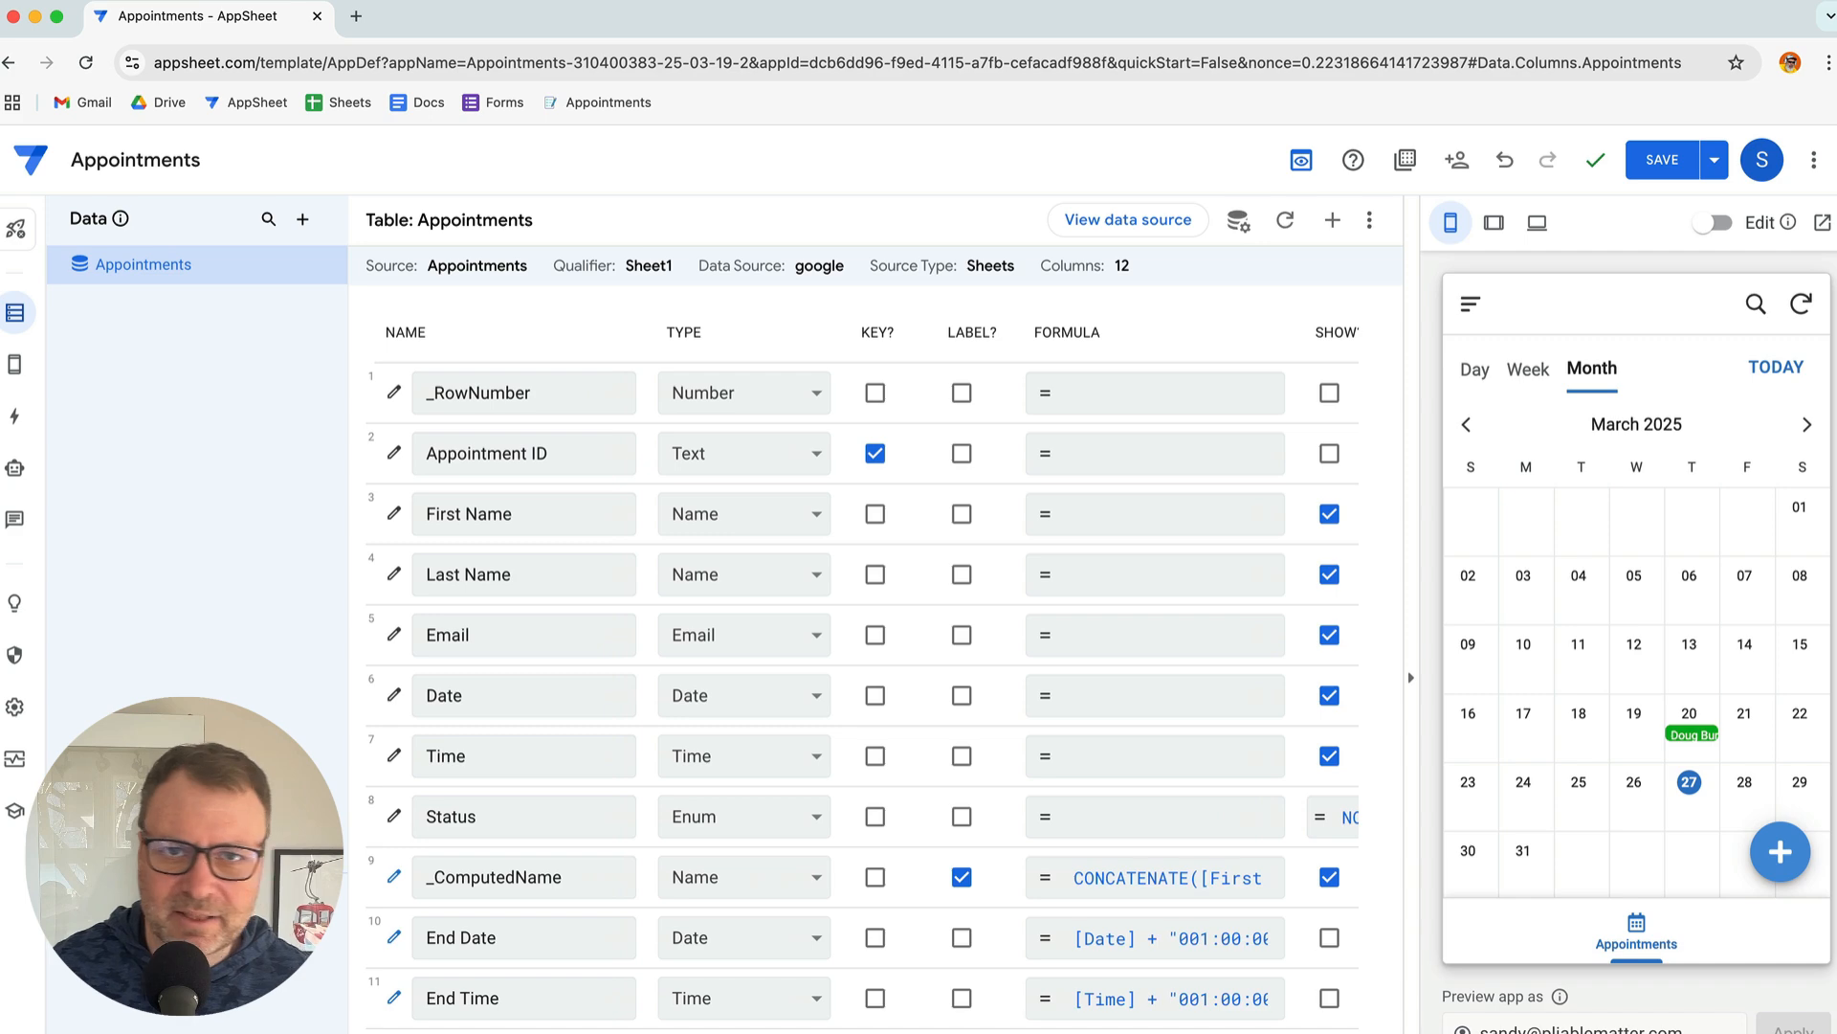
key(super+Tab)
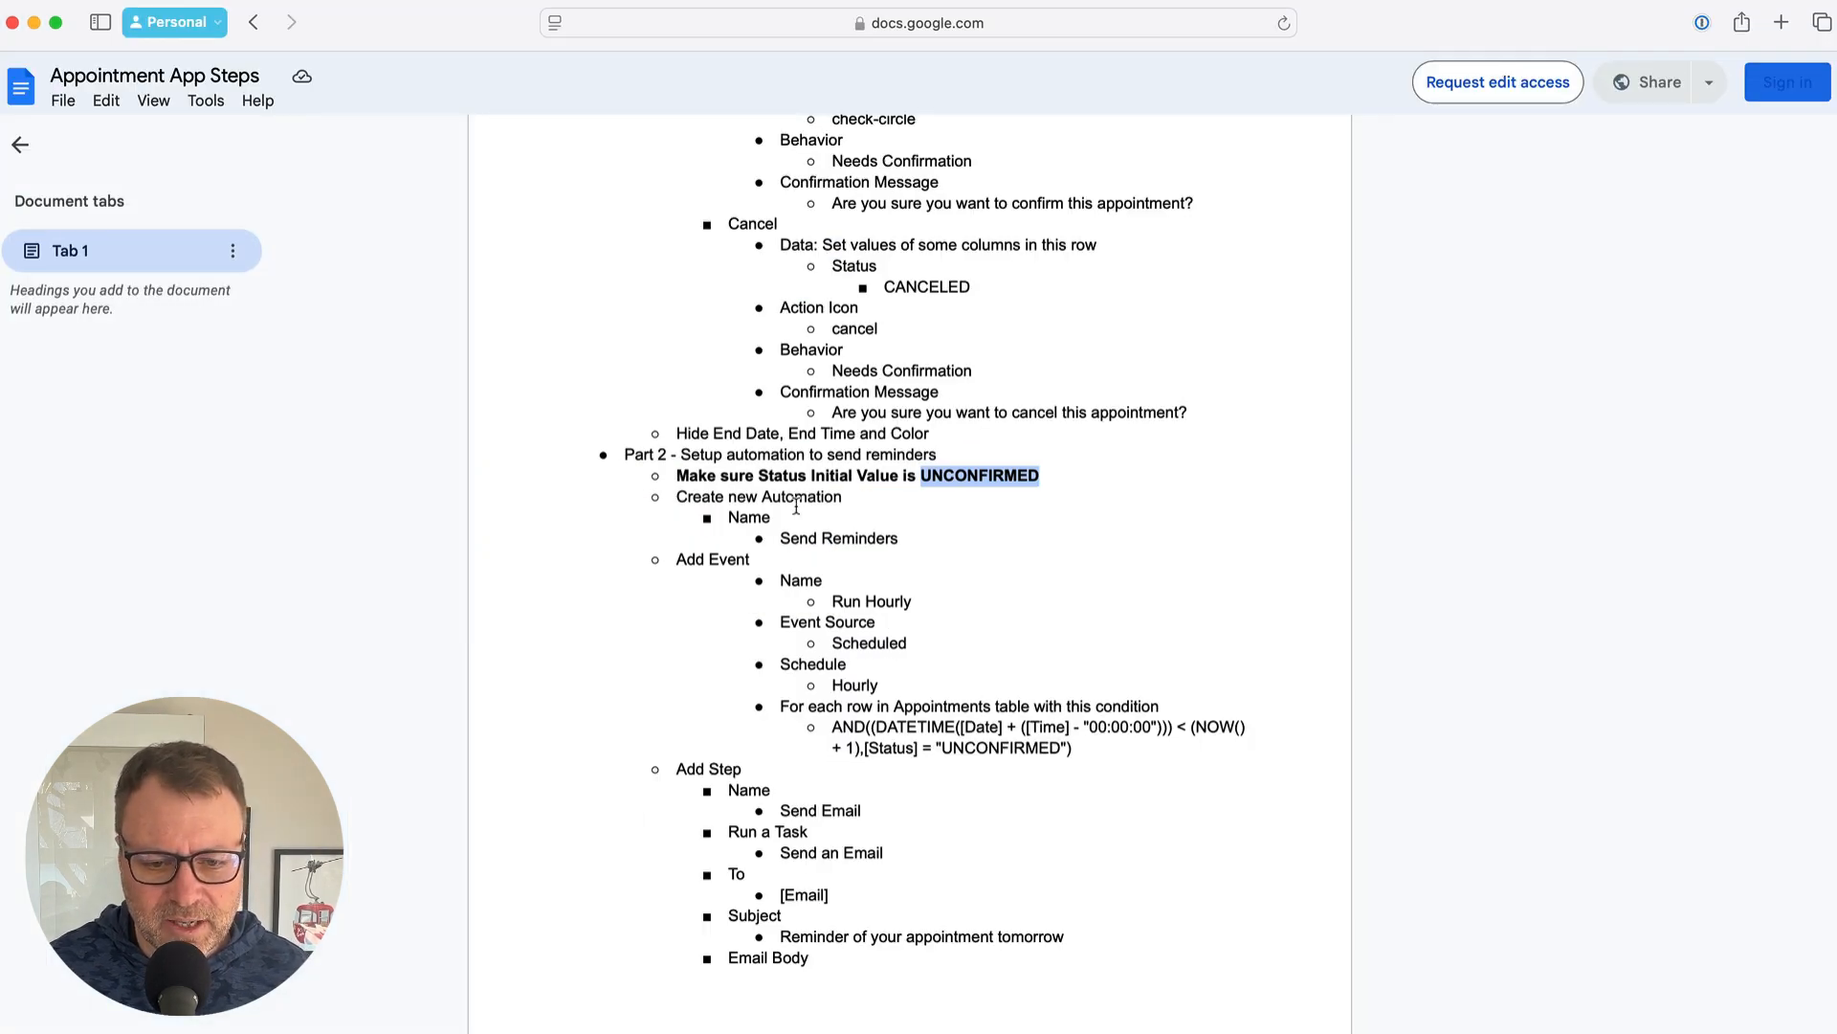
Select the bot name Send Reminders in the notes and open AppSheet's Automation bots page
click(851, 523)
scroll(851, 523, down, 3)
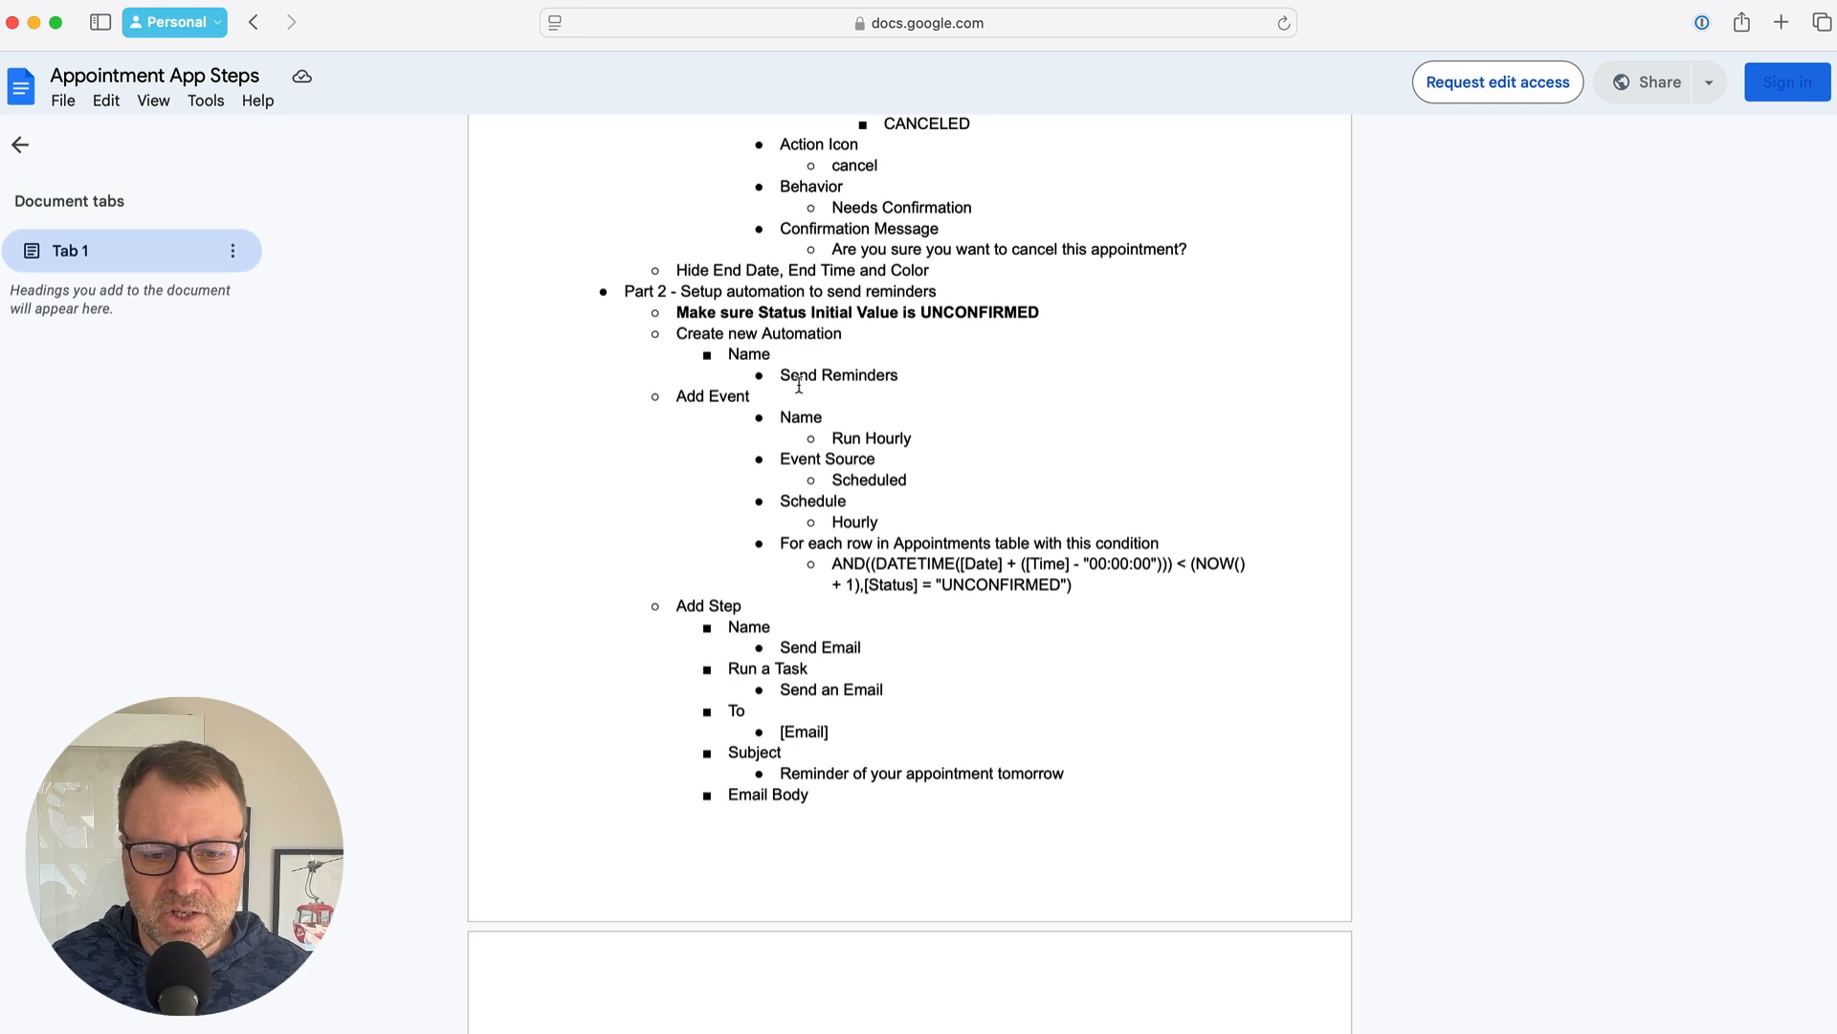
drag(775, 375, 899, 375)
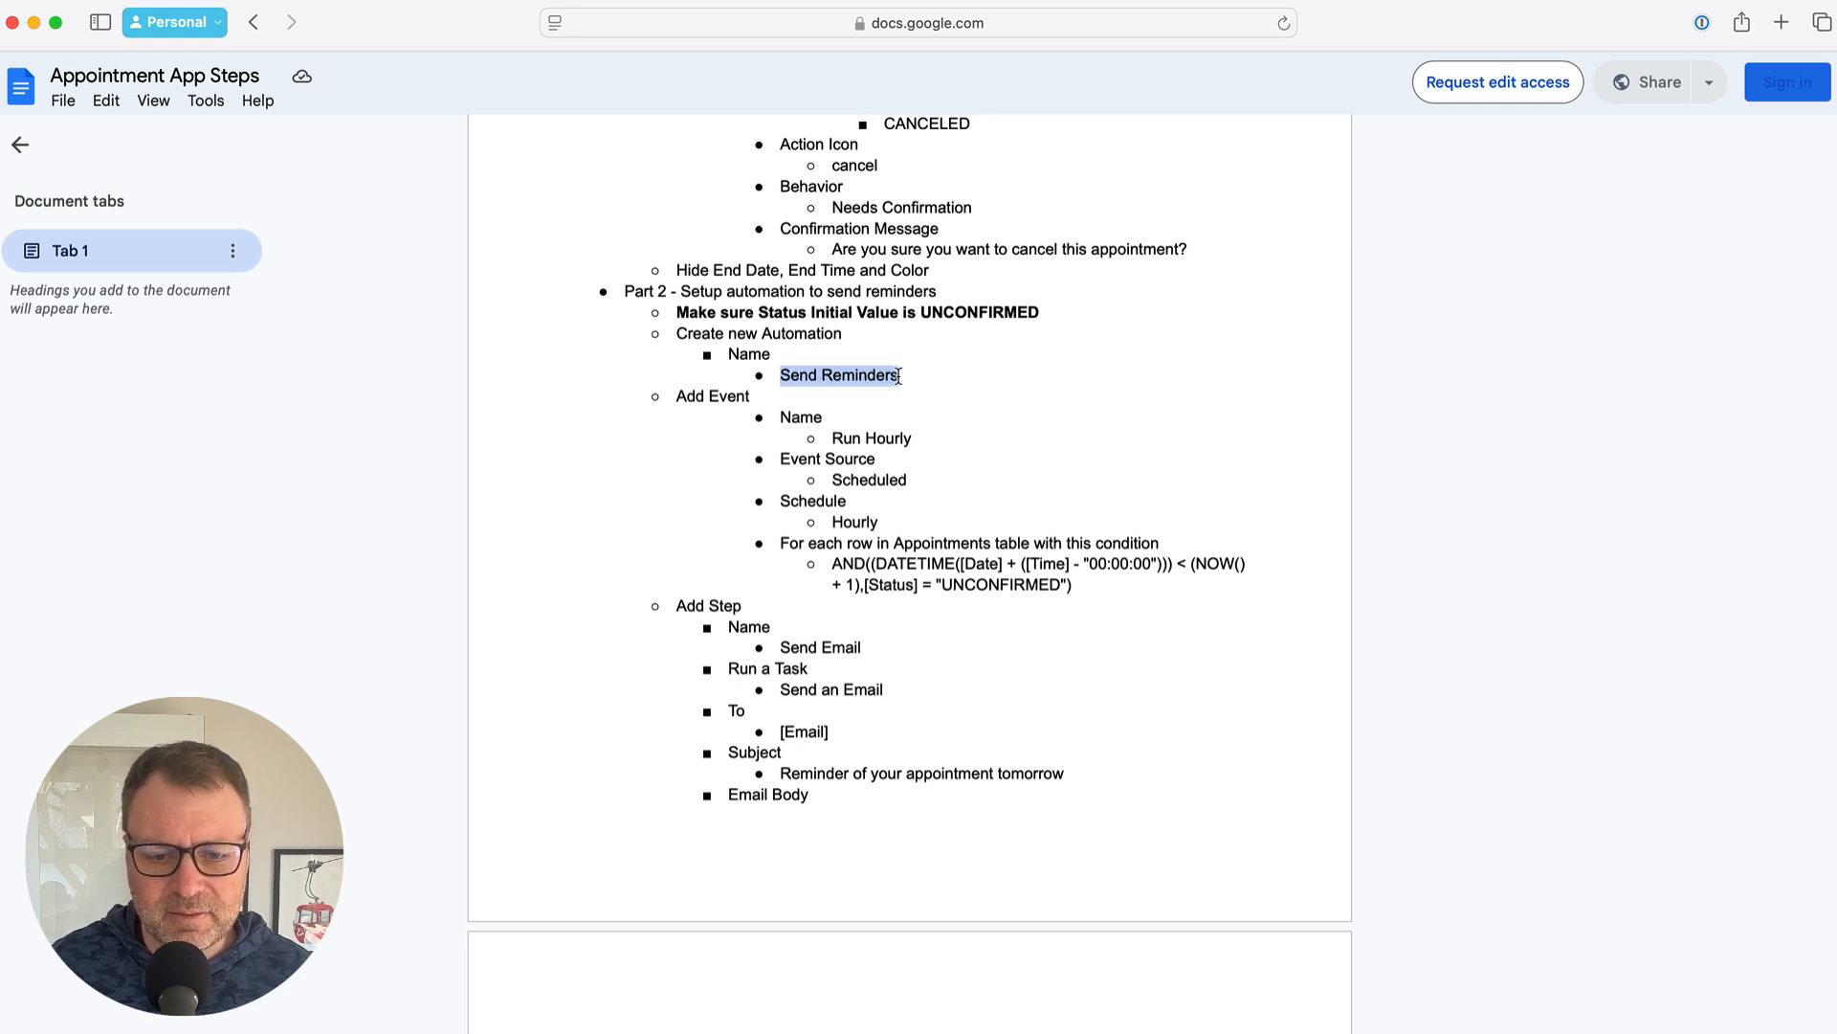
key(super+Tab)
key(super+Tab)
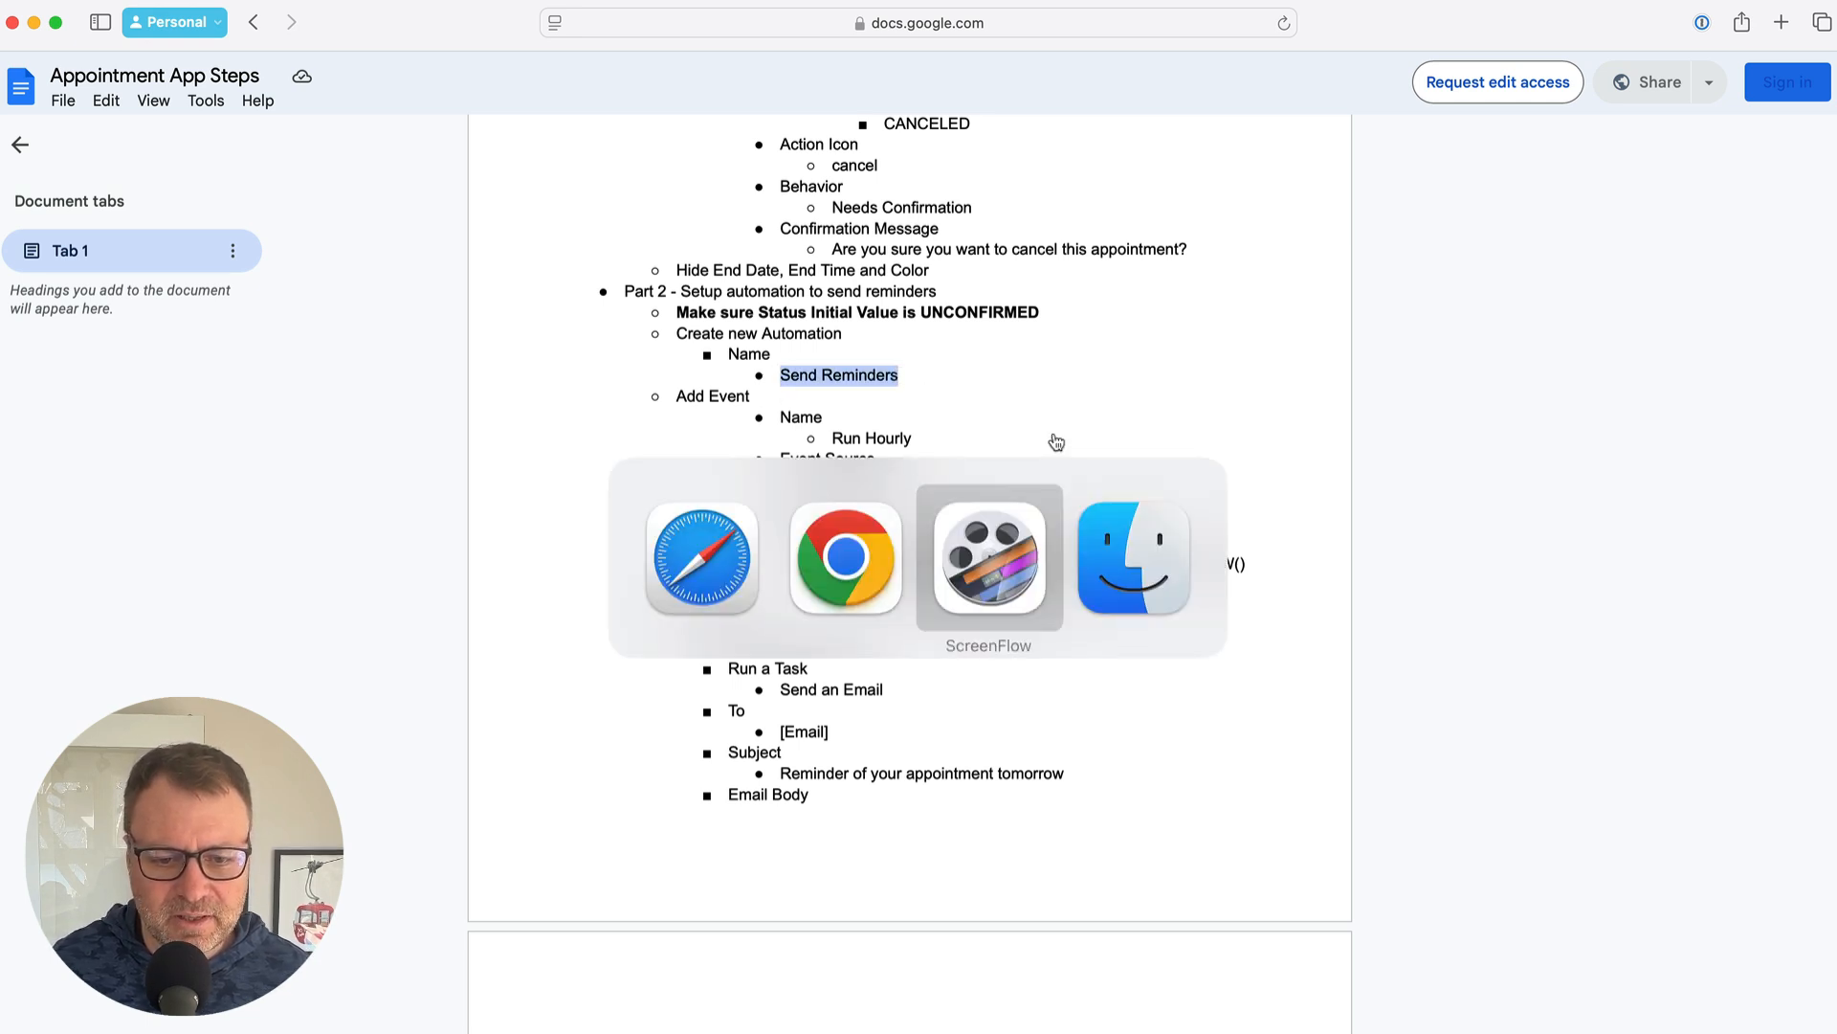
key(super+shift+Tab)
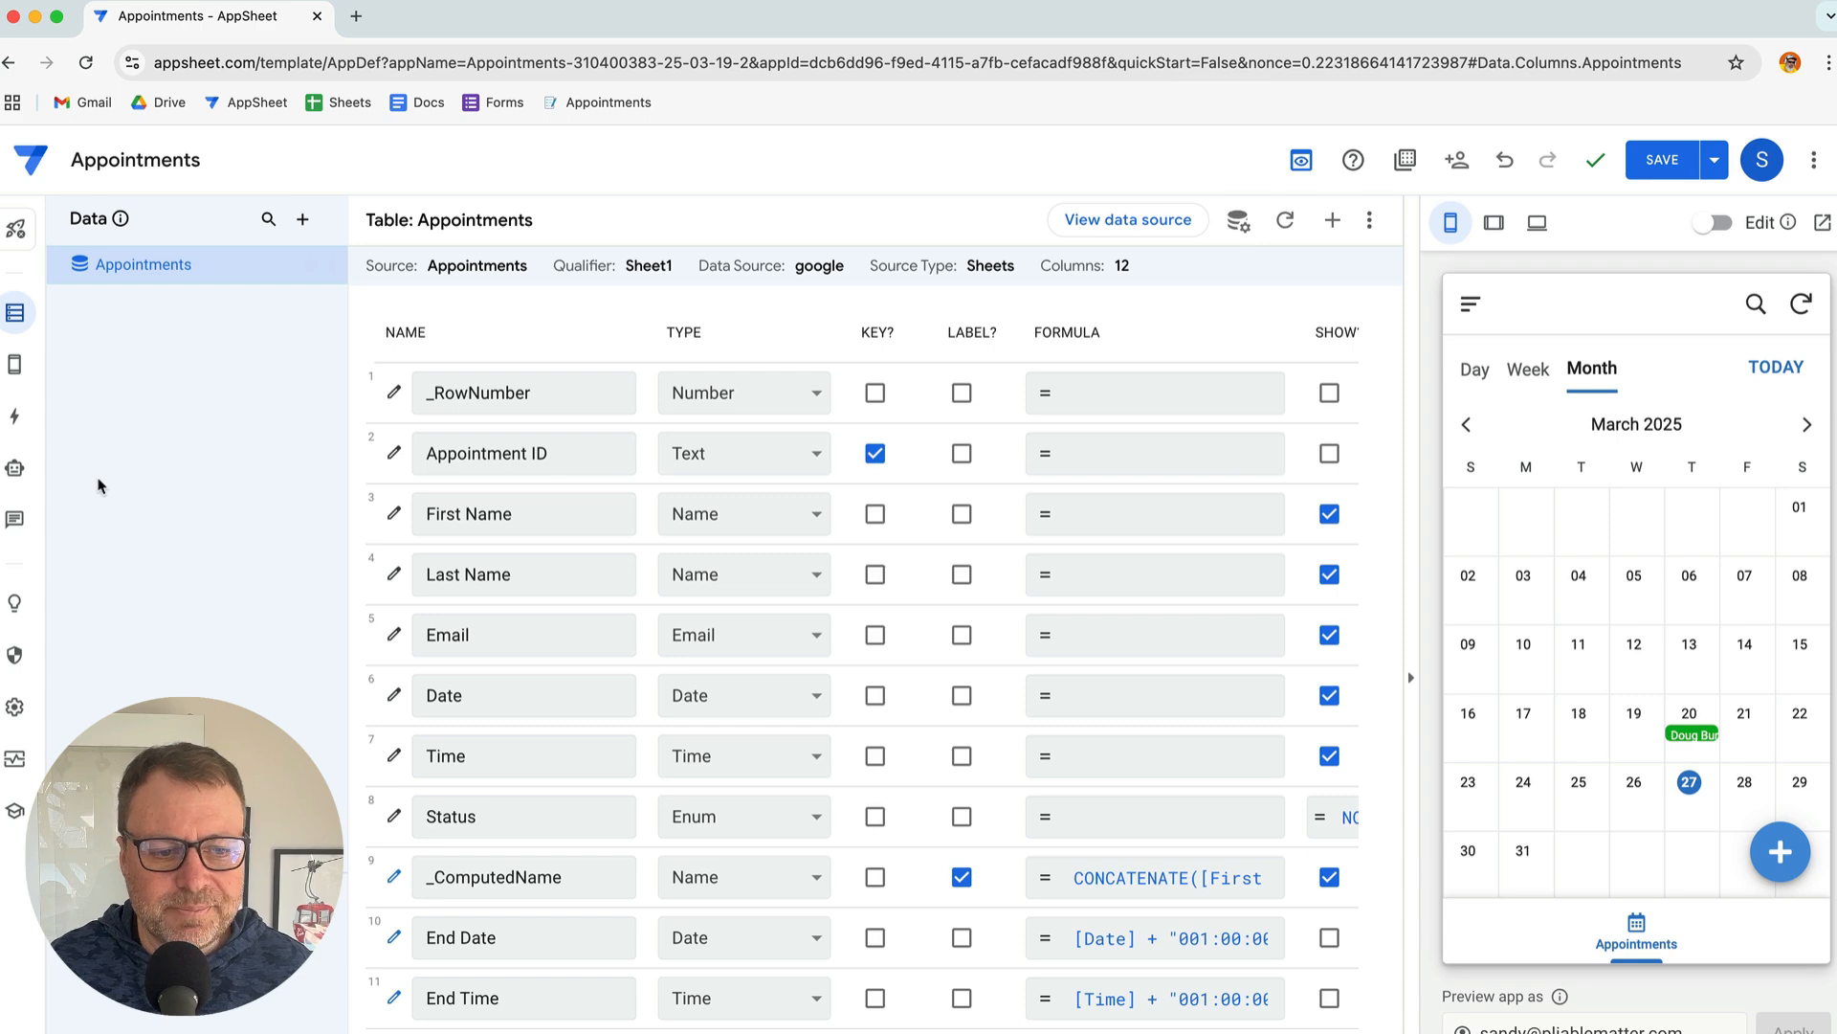
click(16, 470)
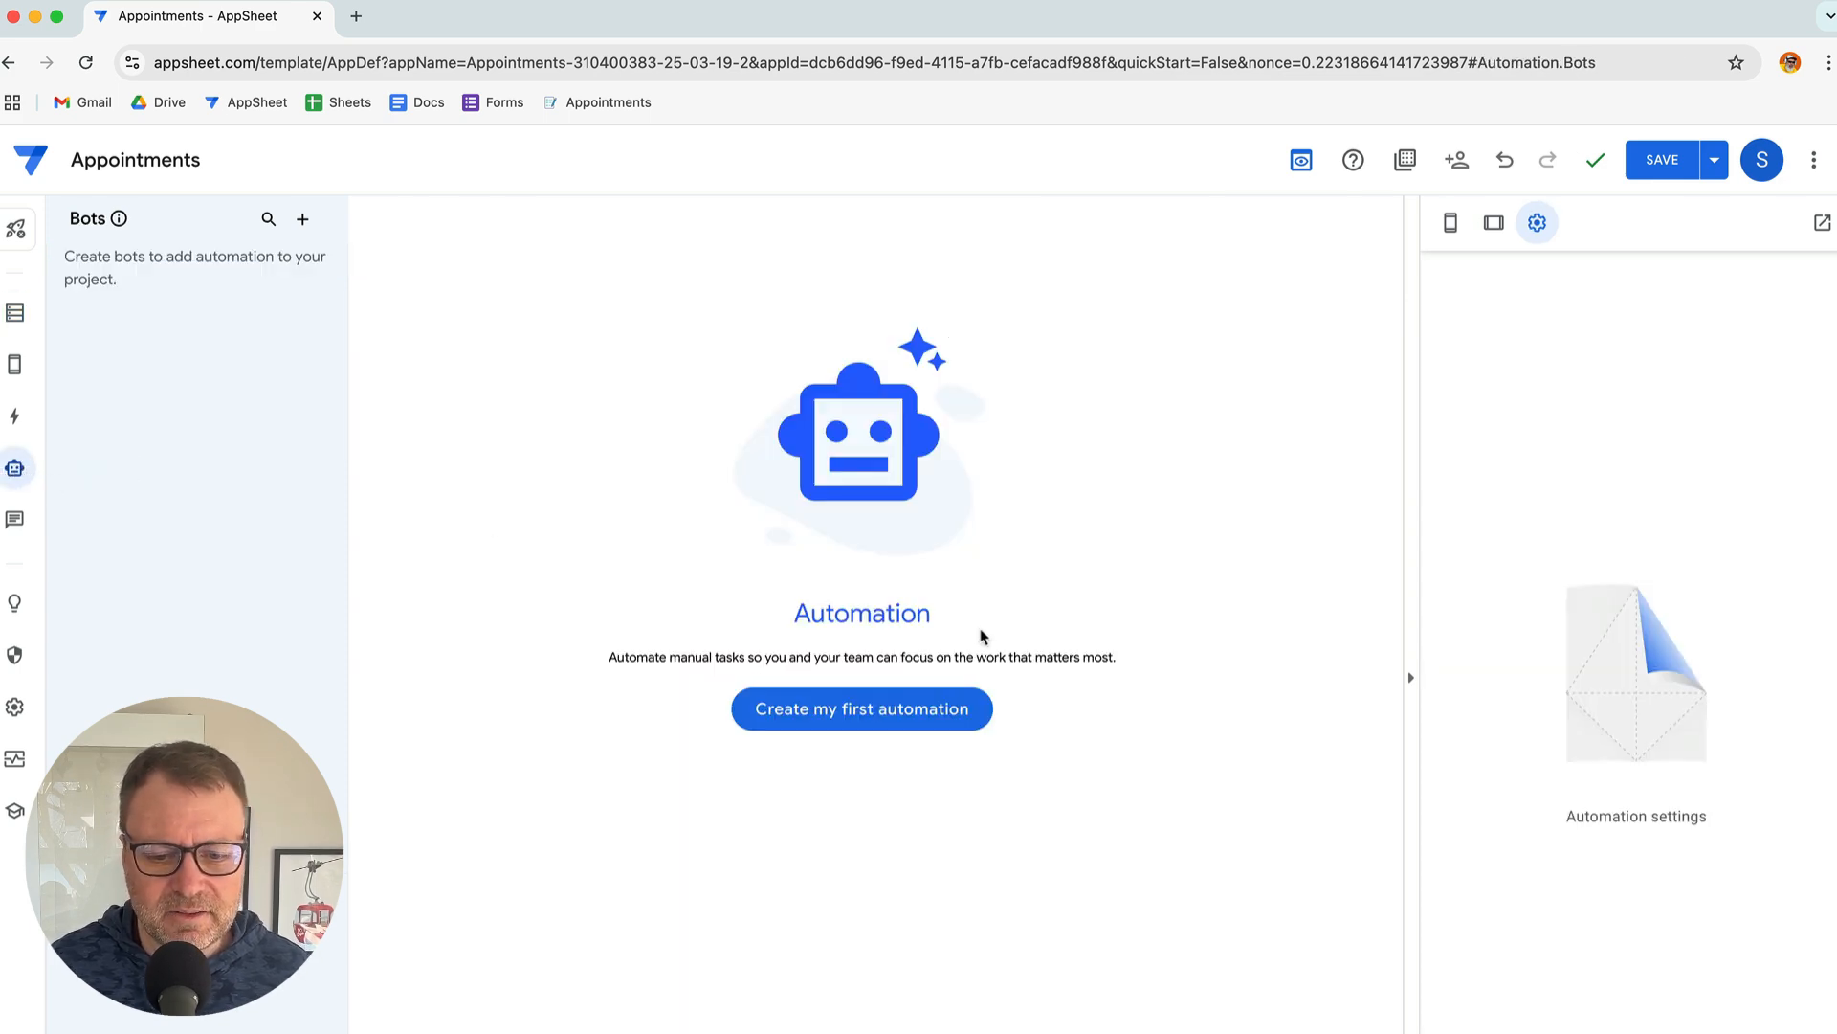
Create a new blank bot and rename it Send Reminders
click(952, 709)
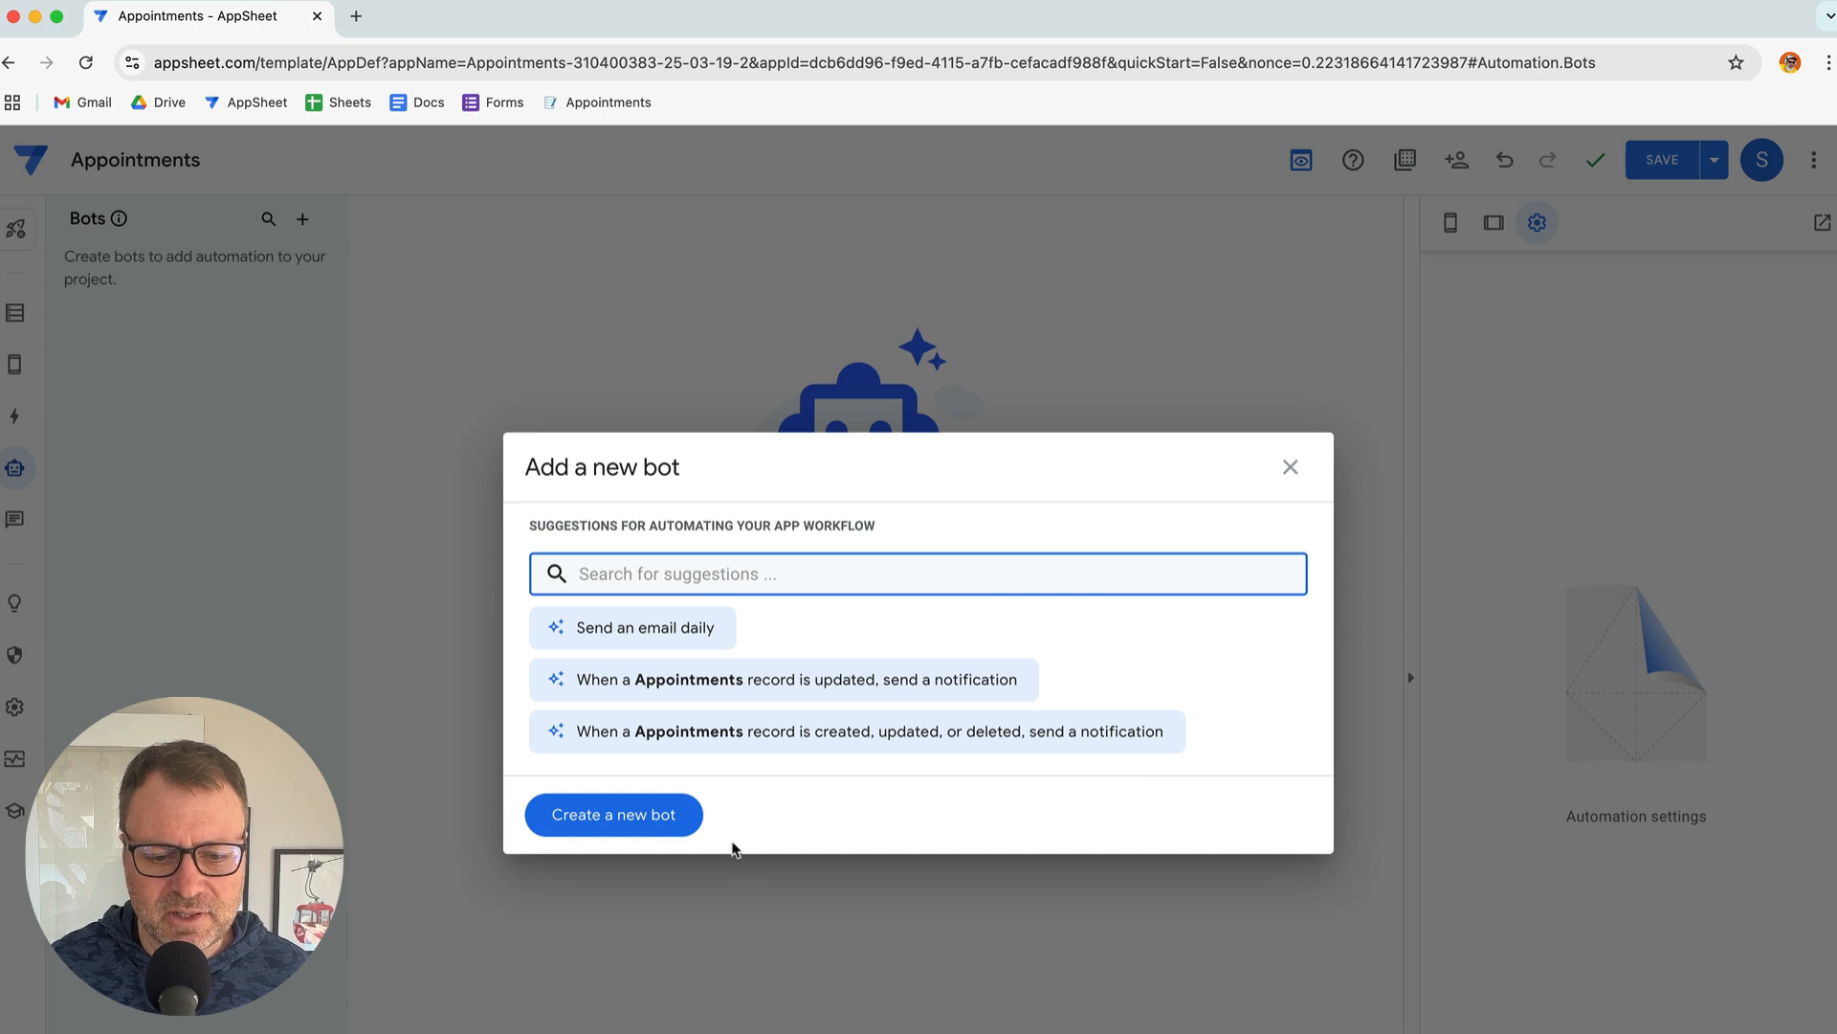
click(646, 815)
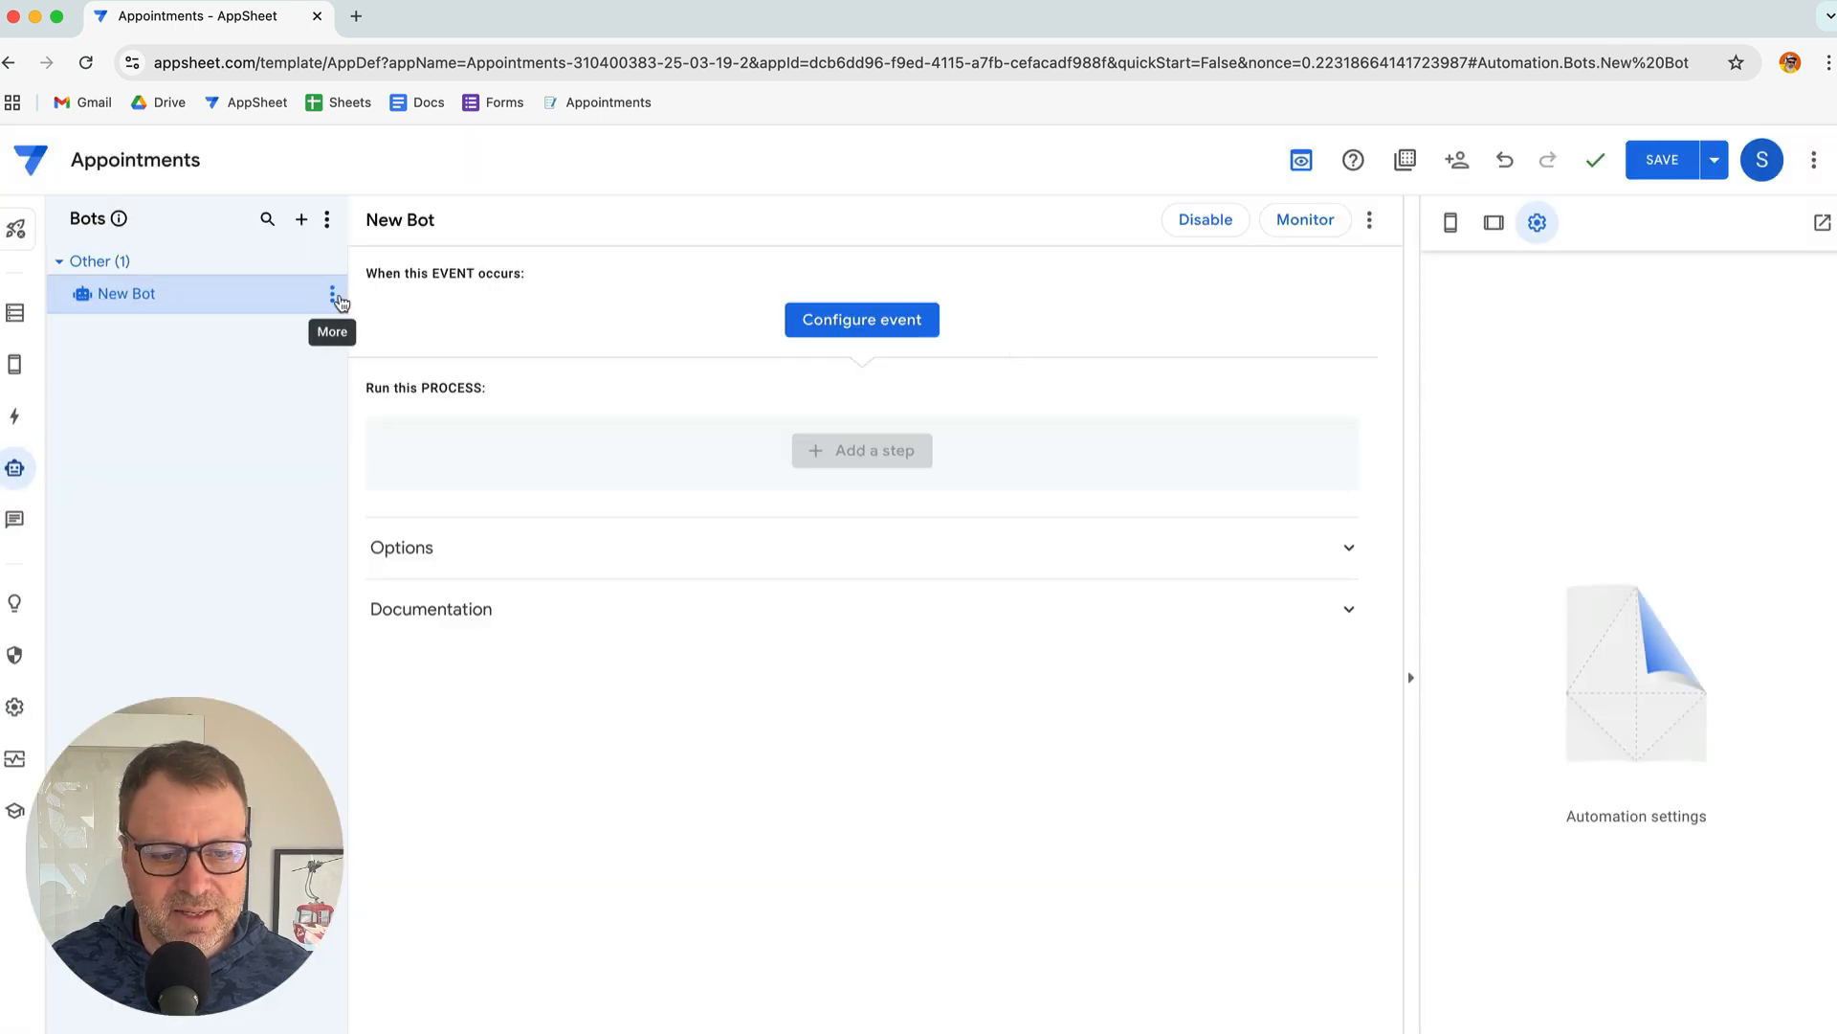
click(333, 294)
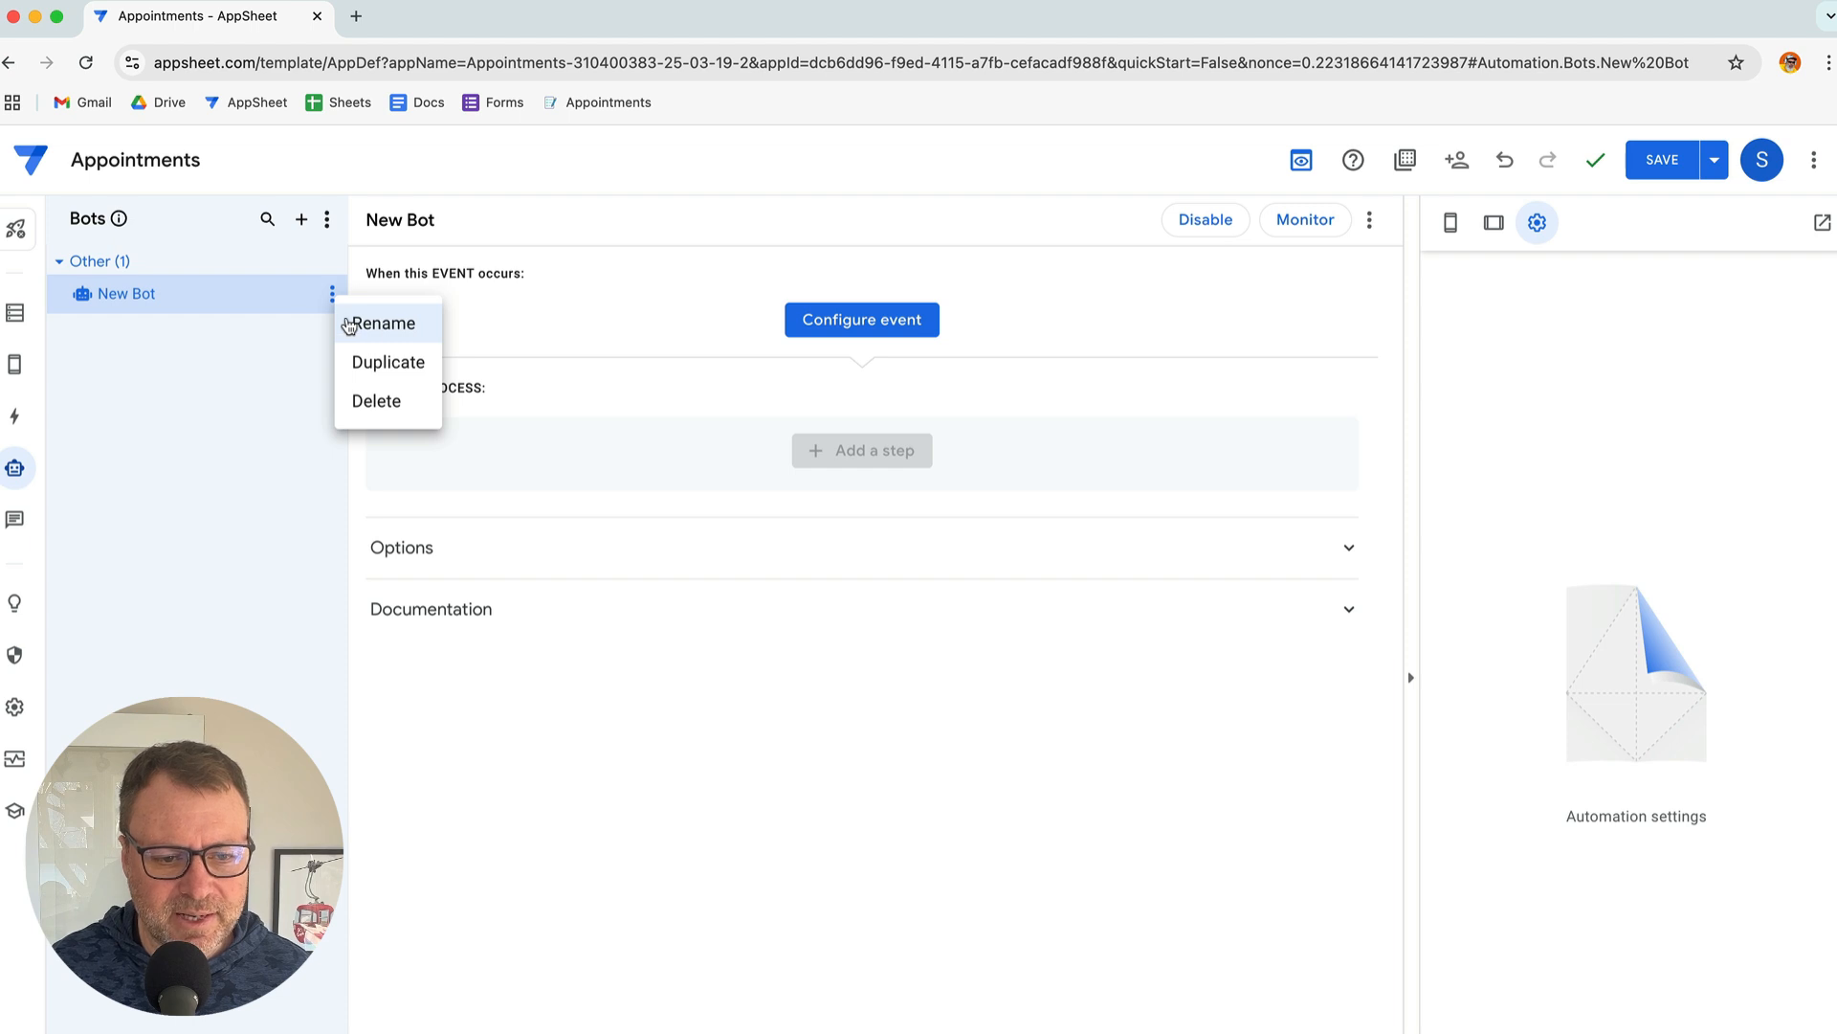
click(373, 325)
triple_click(187, 291)
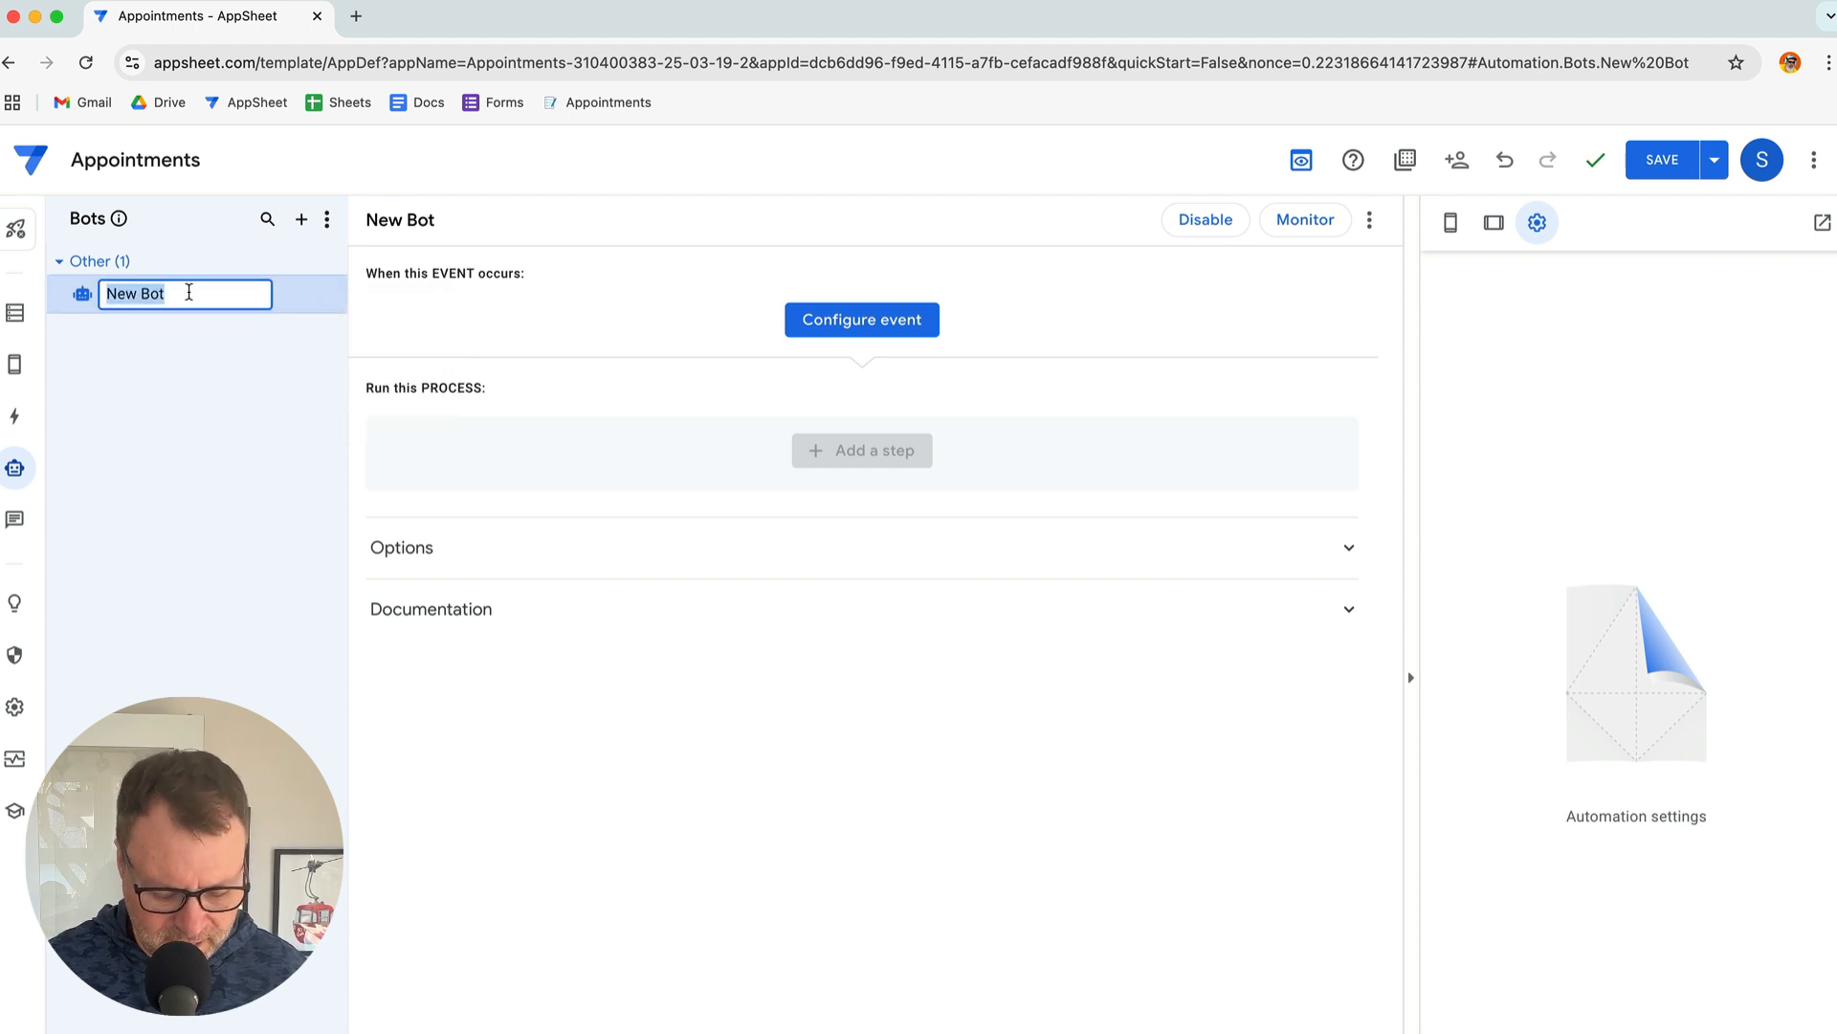
text(Send Reminders)
key(Return)
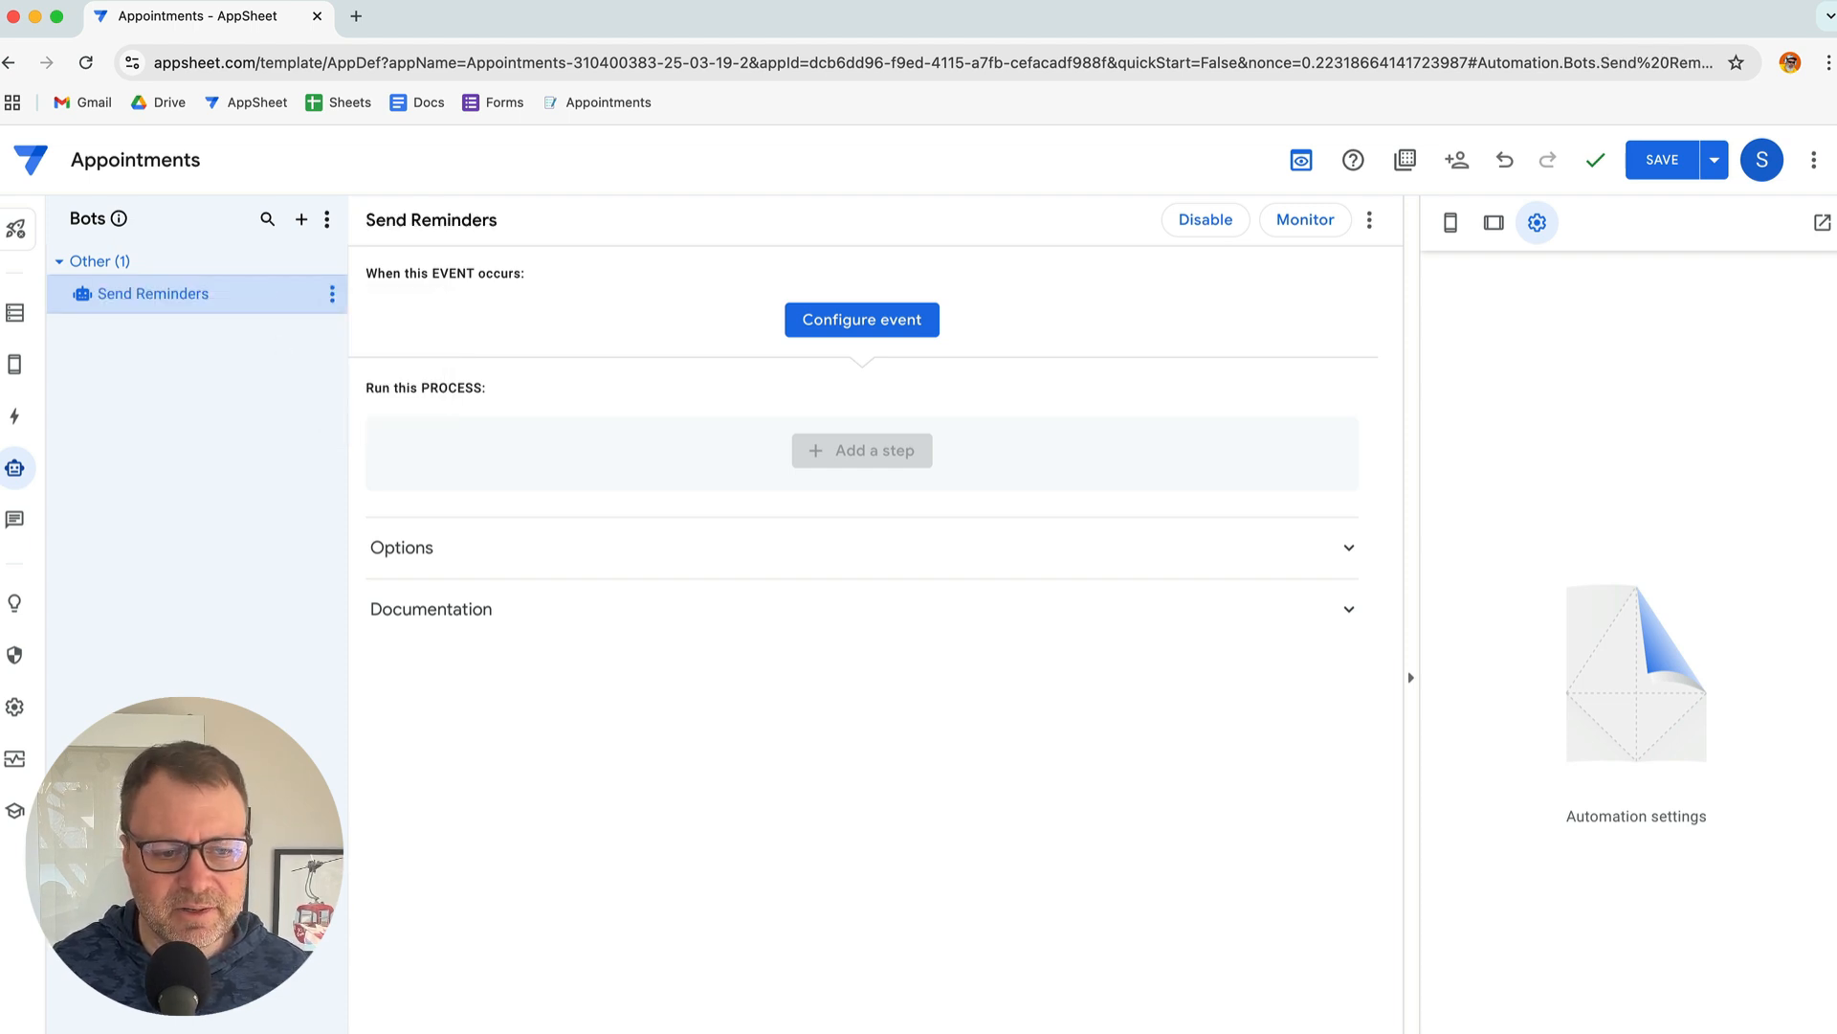
Select the event name Run Hourly in the steps notes and return to the bot editor
key(super+Tab)
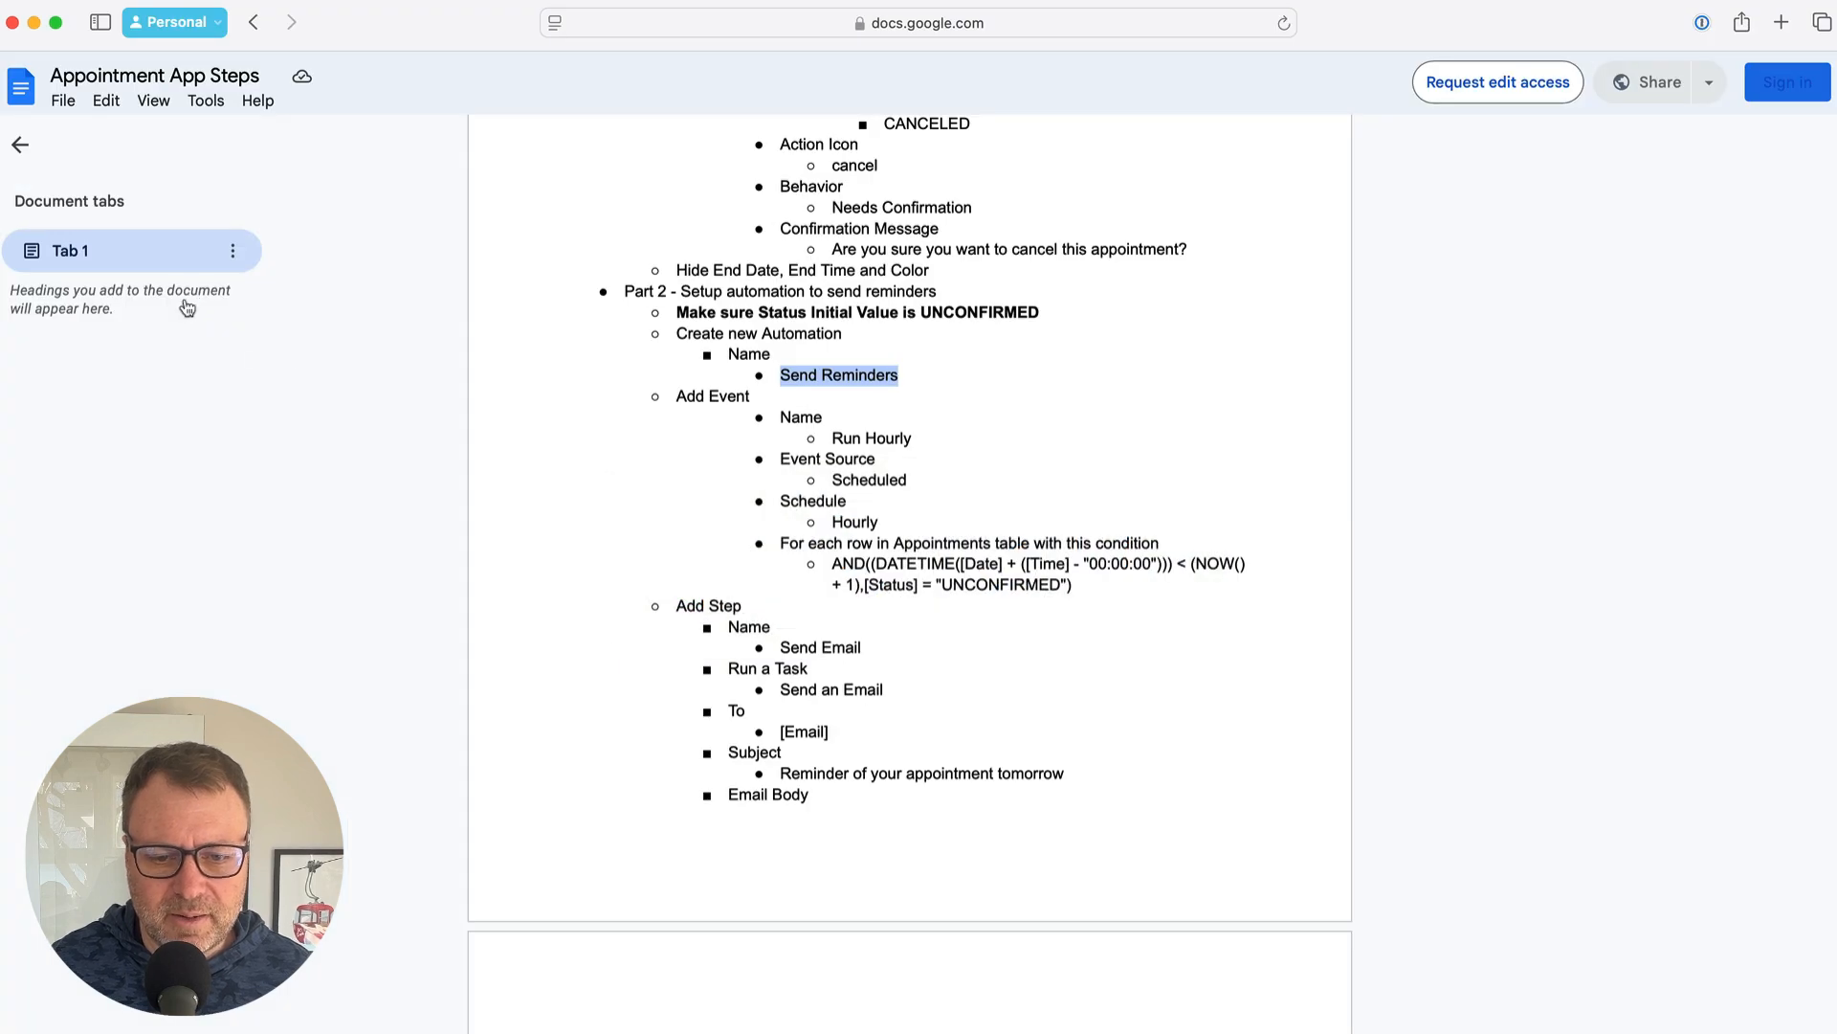
click(903, 387)
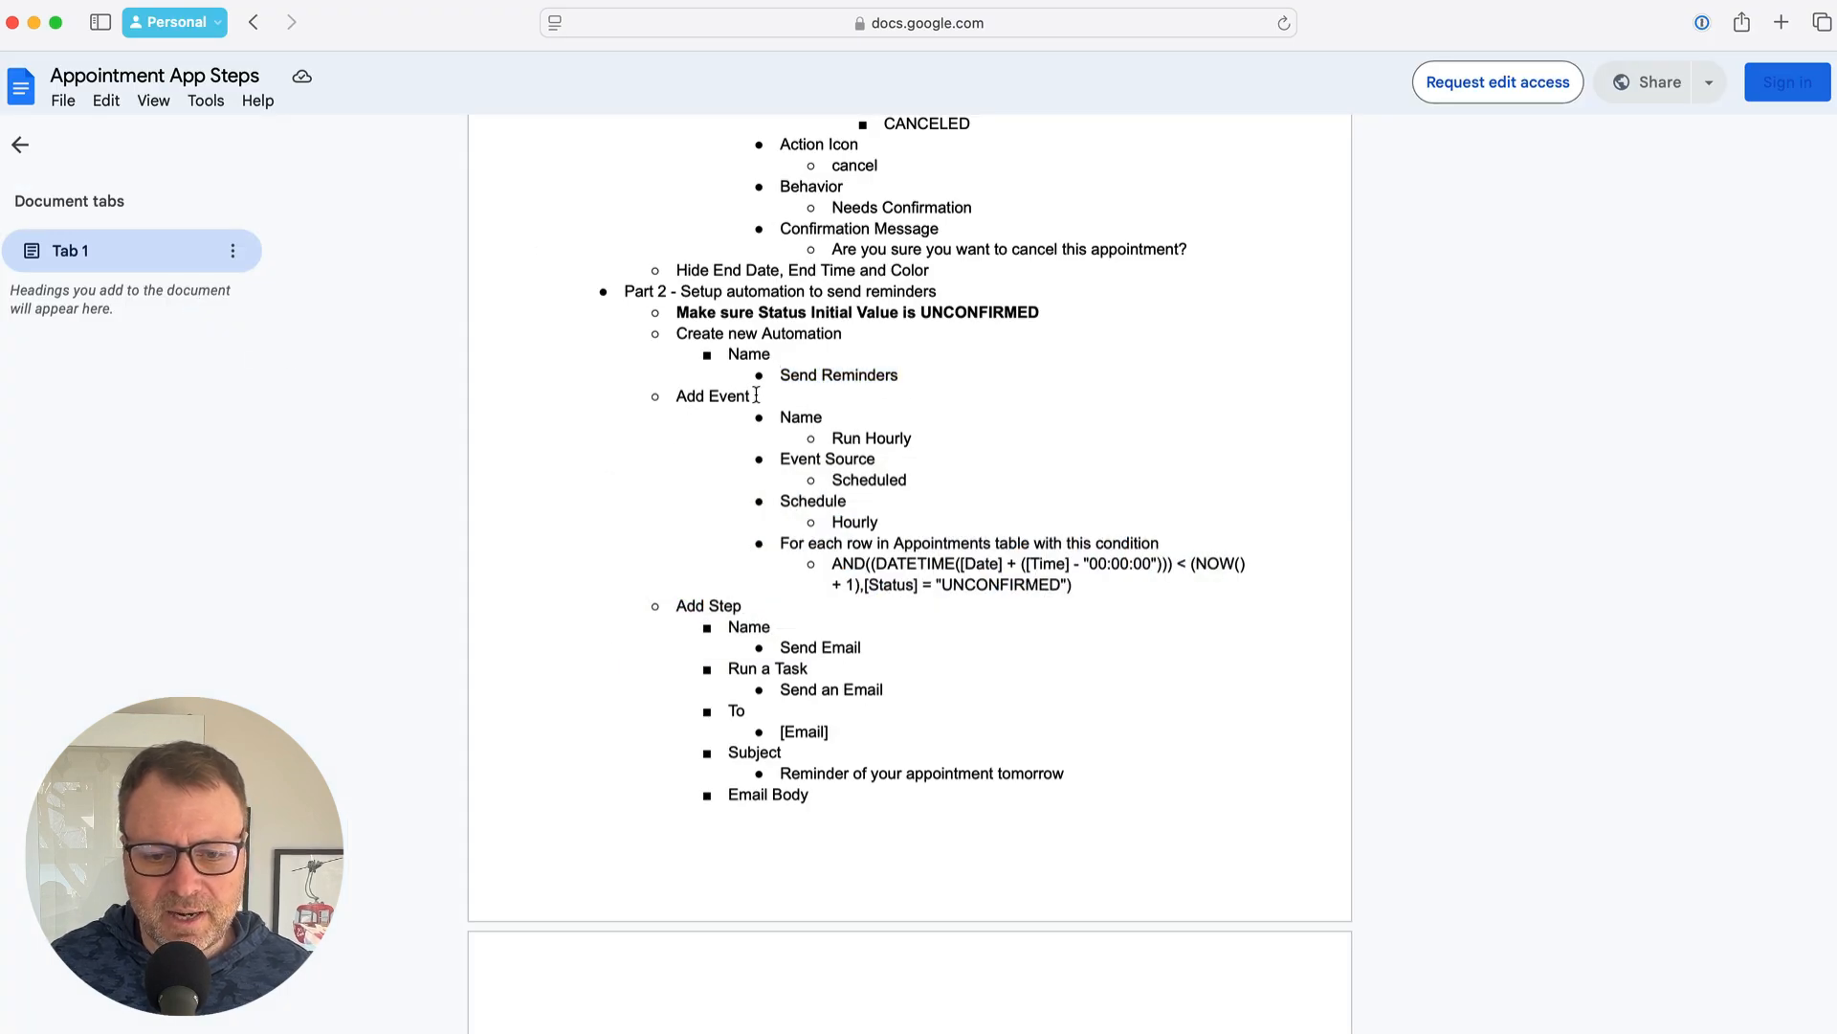
drag(832, 439, 912, 443)
key(super+Tab)
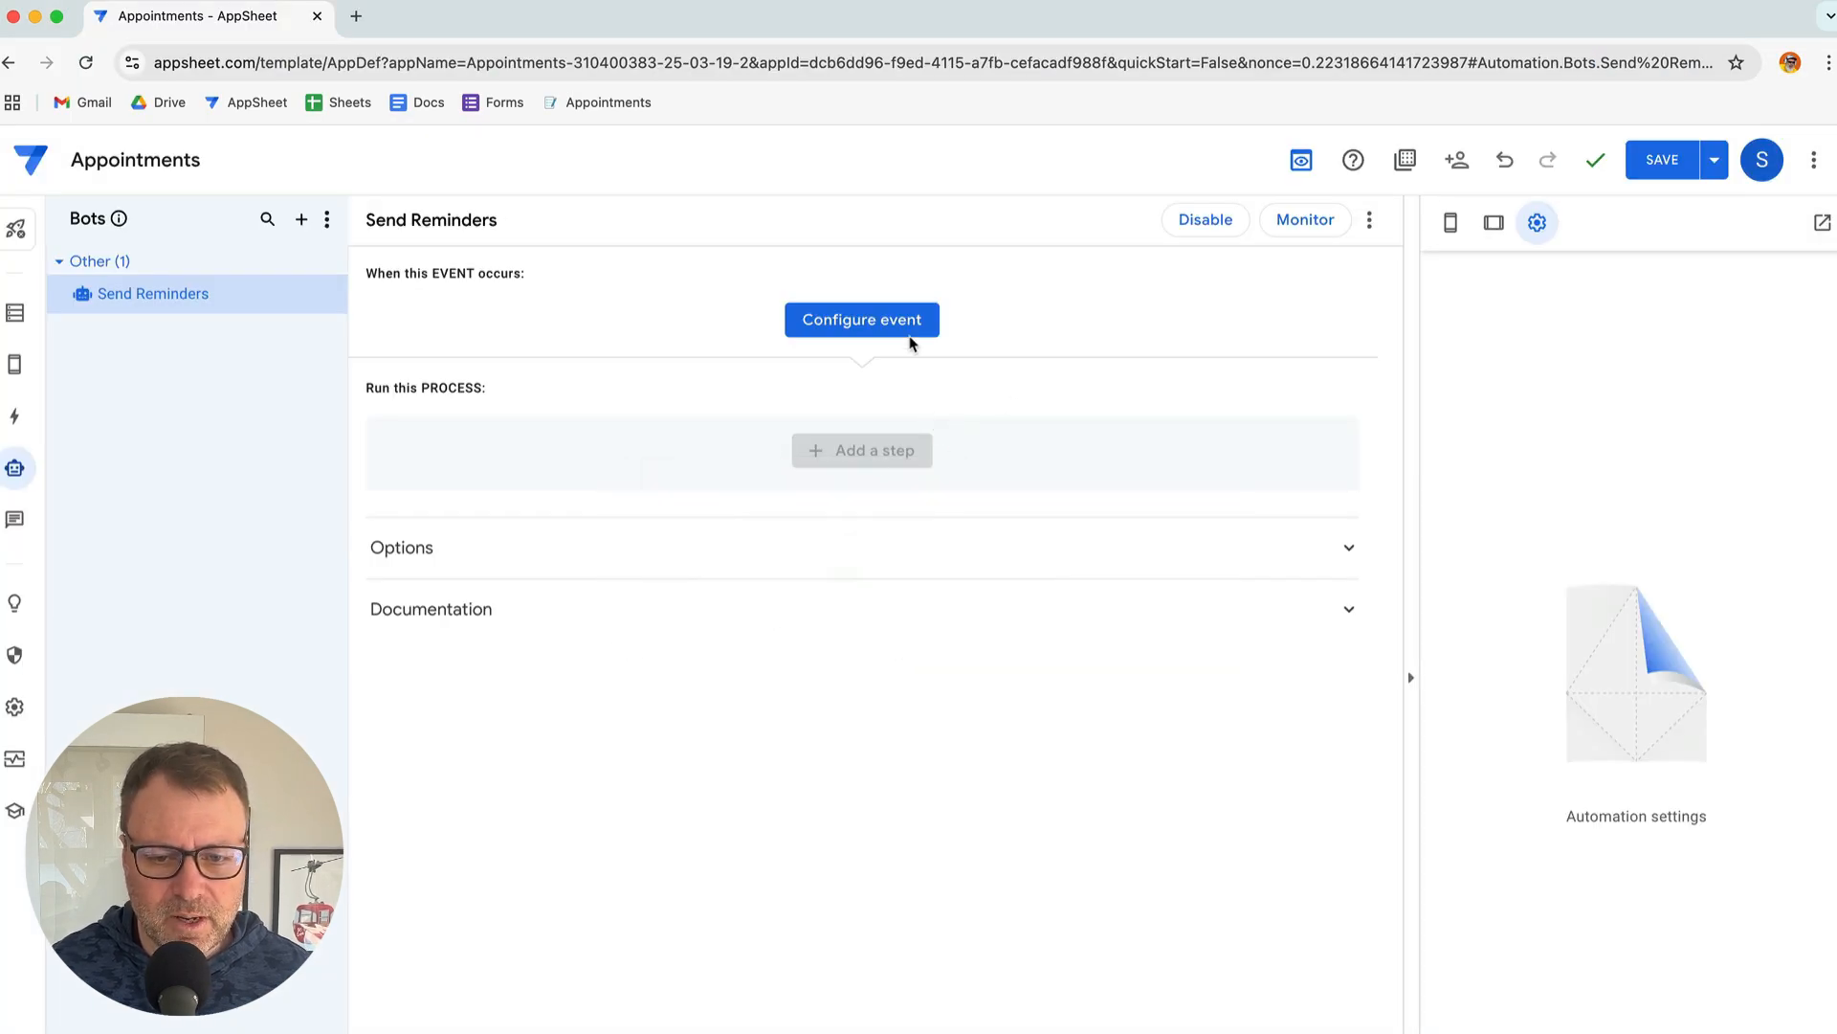
Create a new event for the bot and name it Run Hourly
click(891, 323)
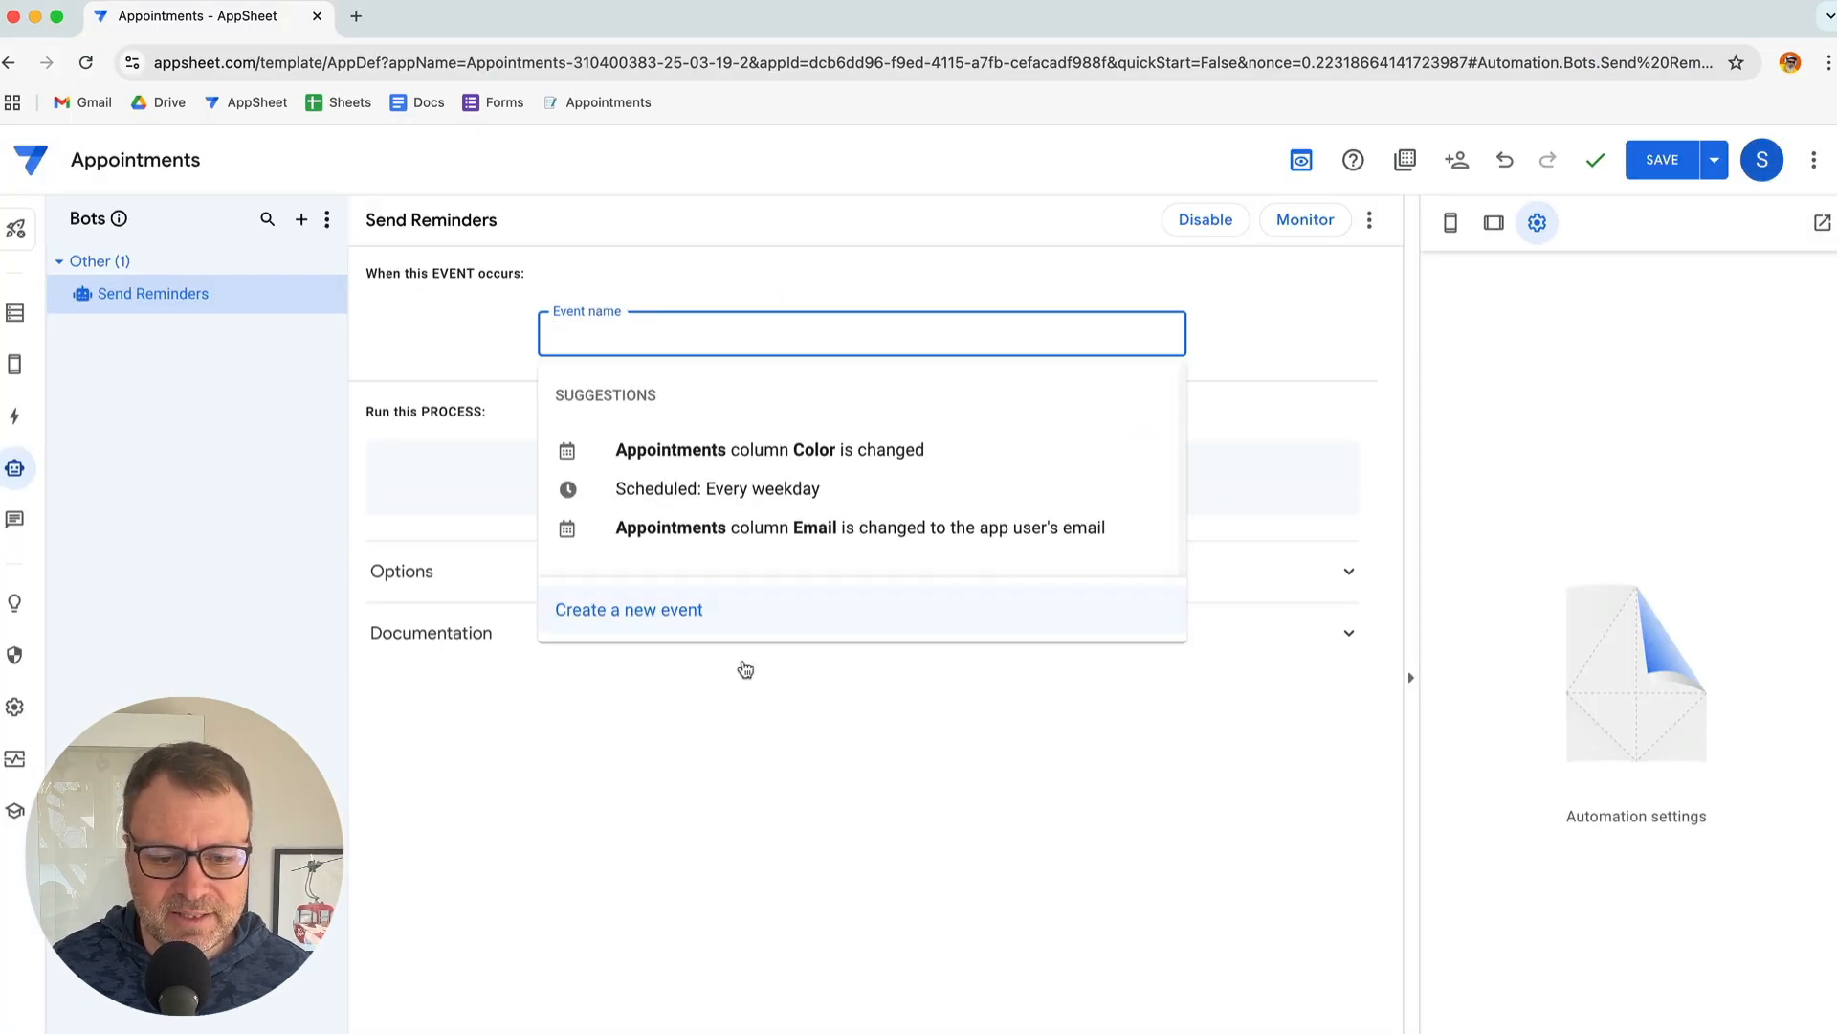
click(670, 618)
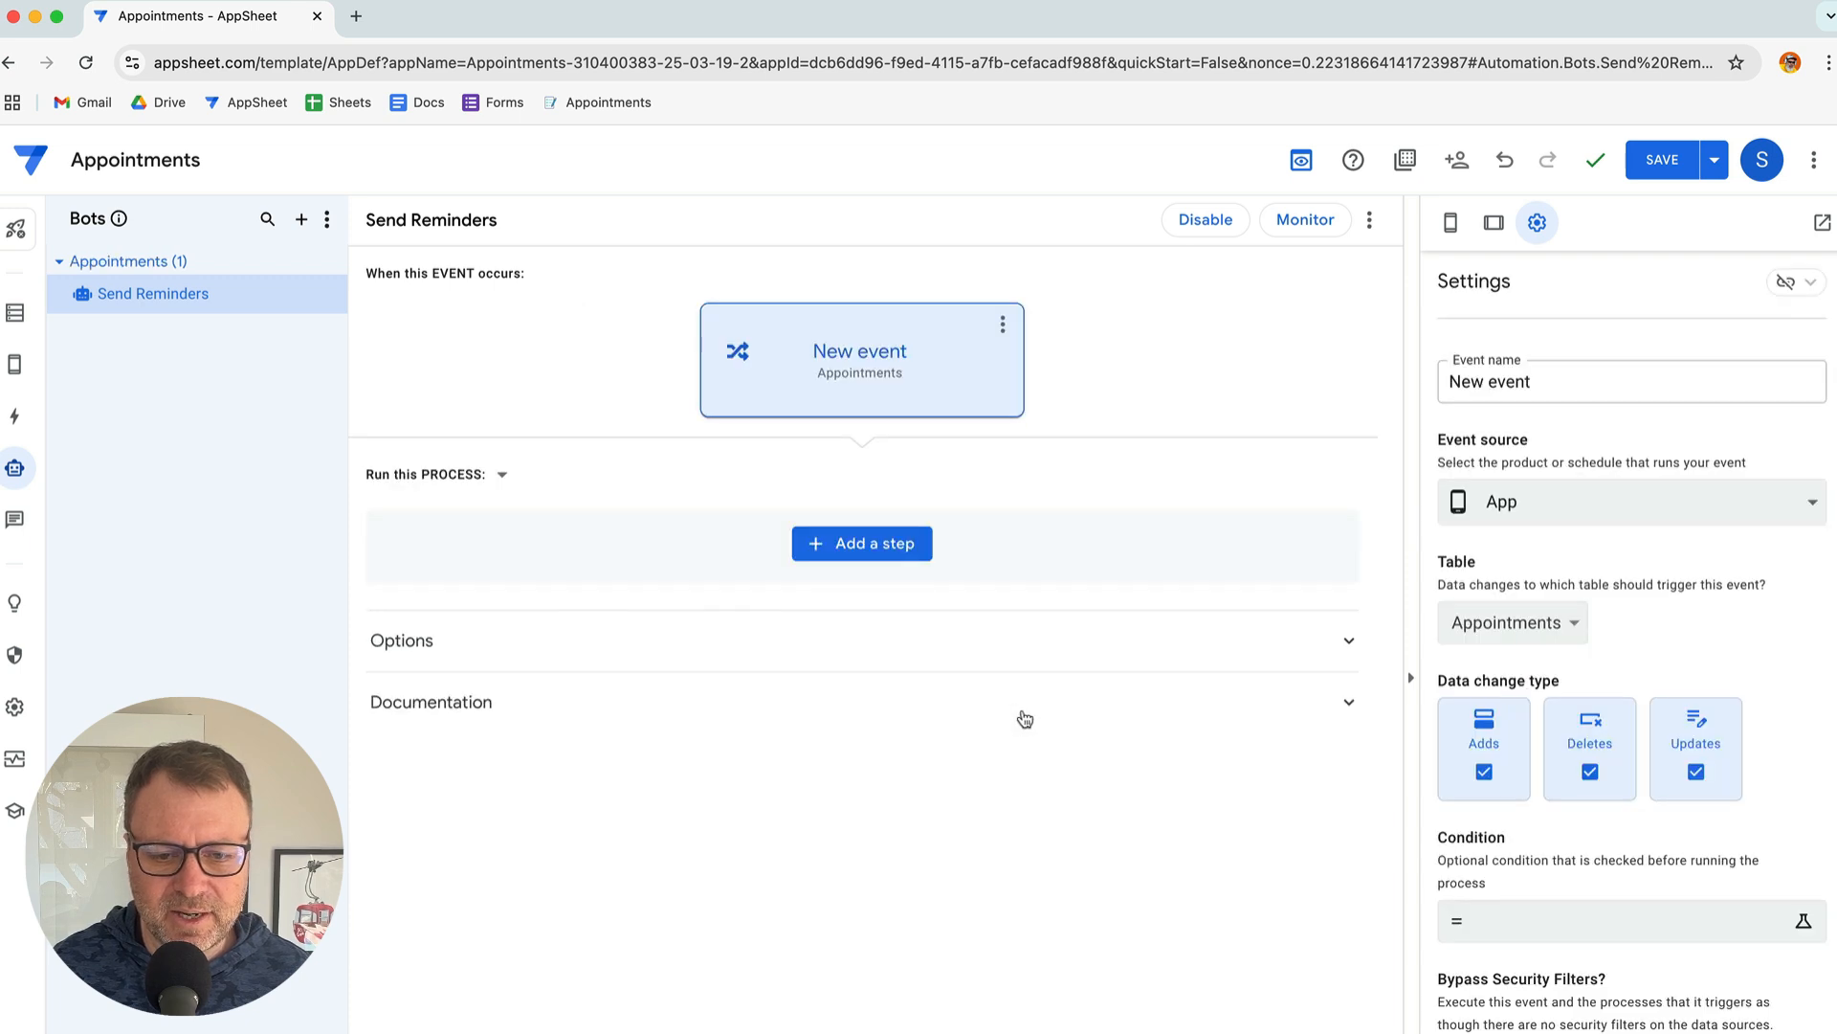
click(1529, 379)
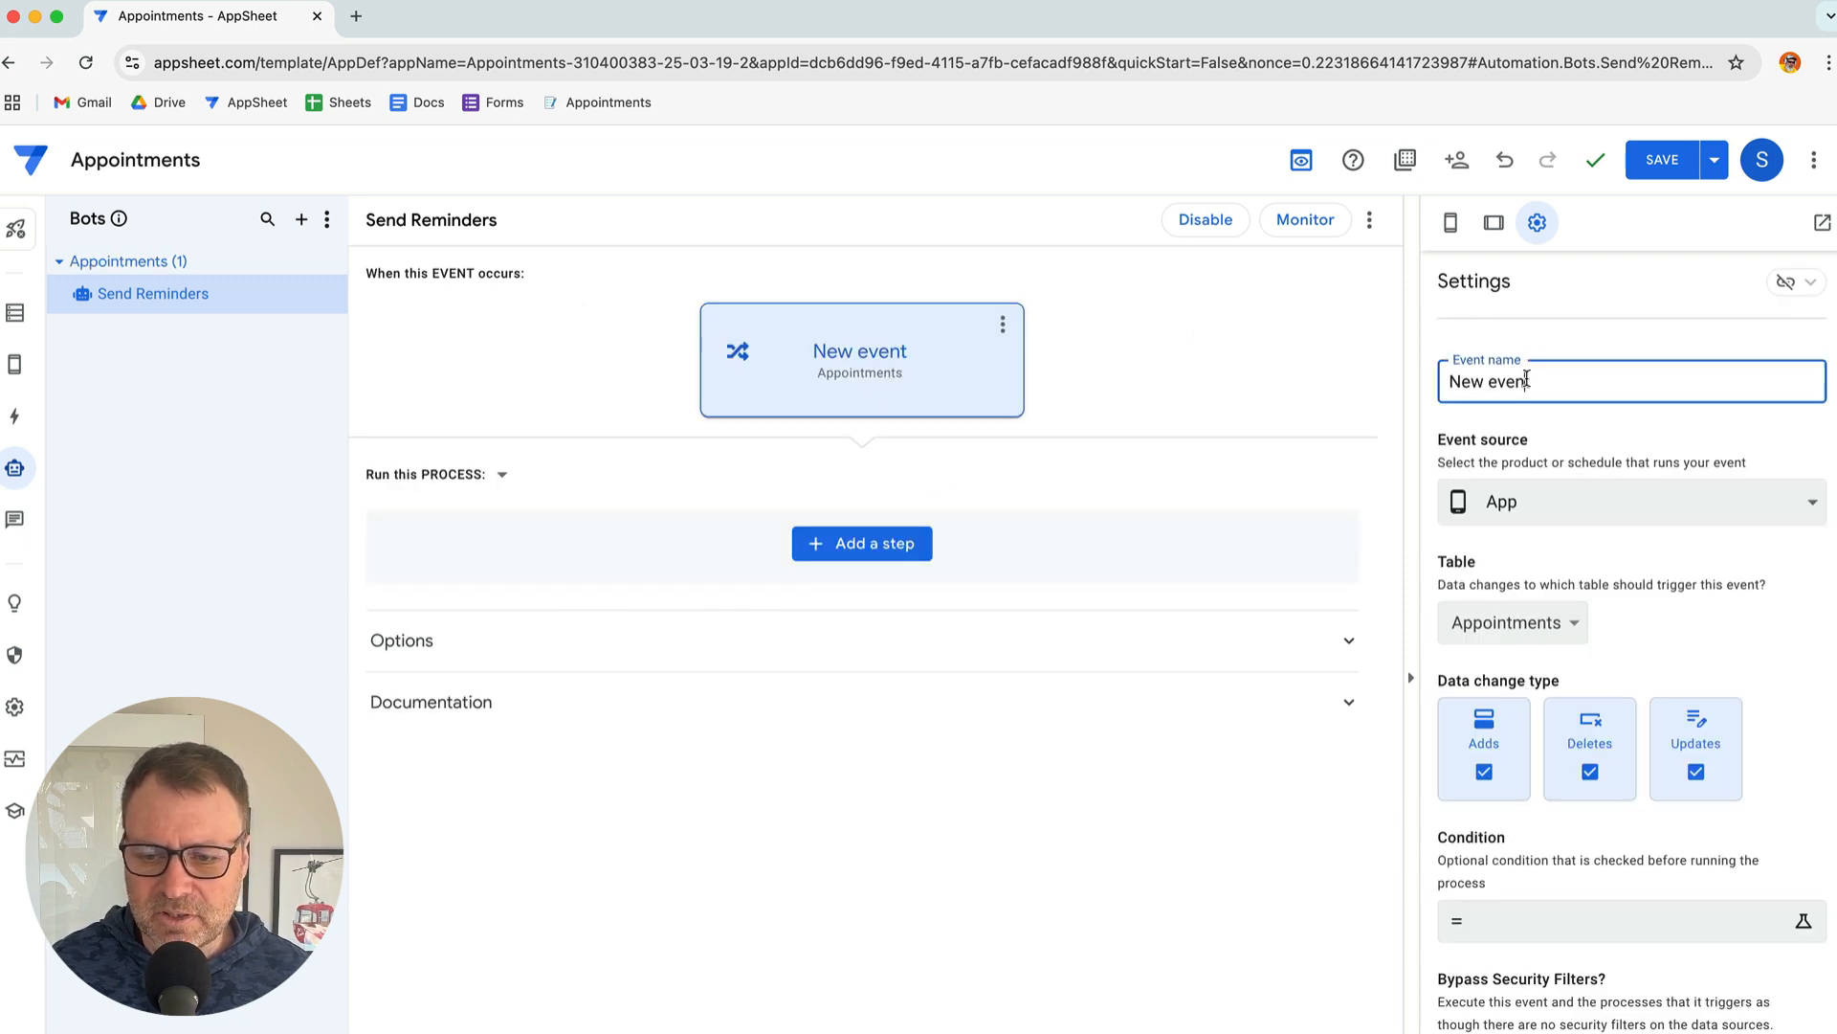
key(super+a)
text(Run Hourly)
key(Return)
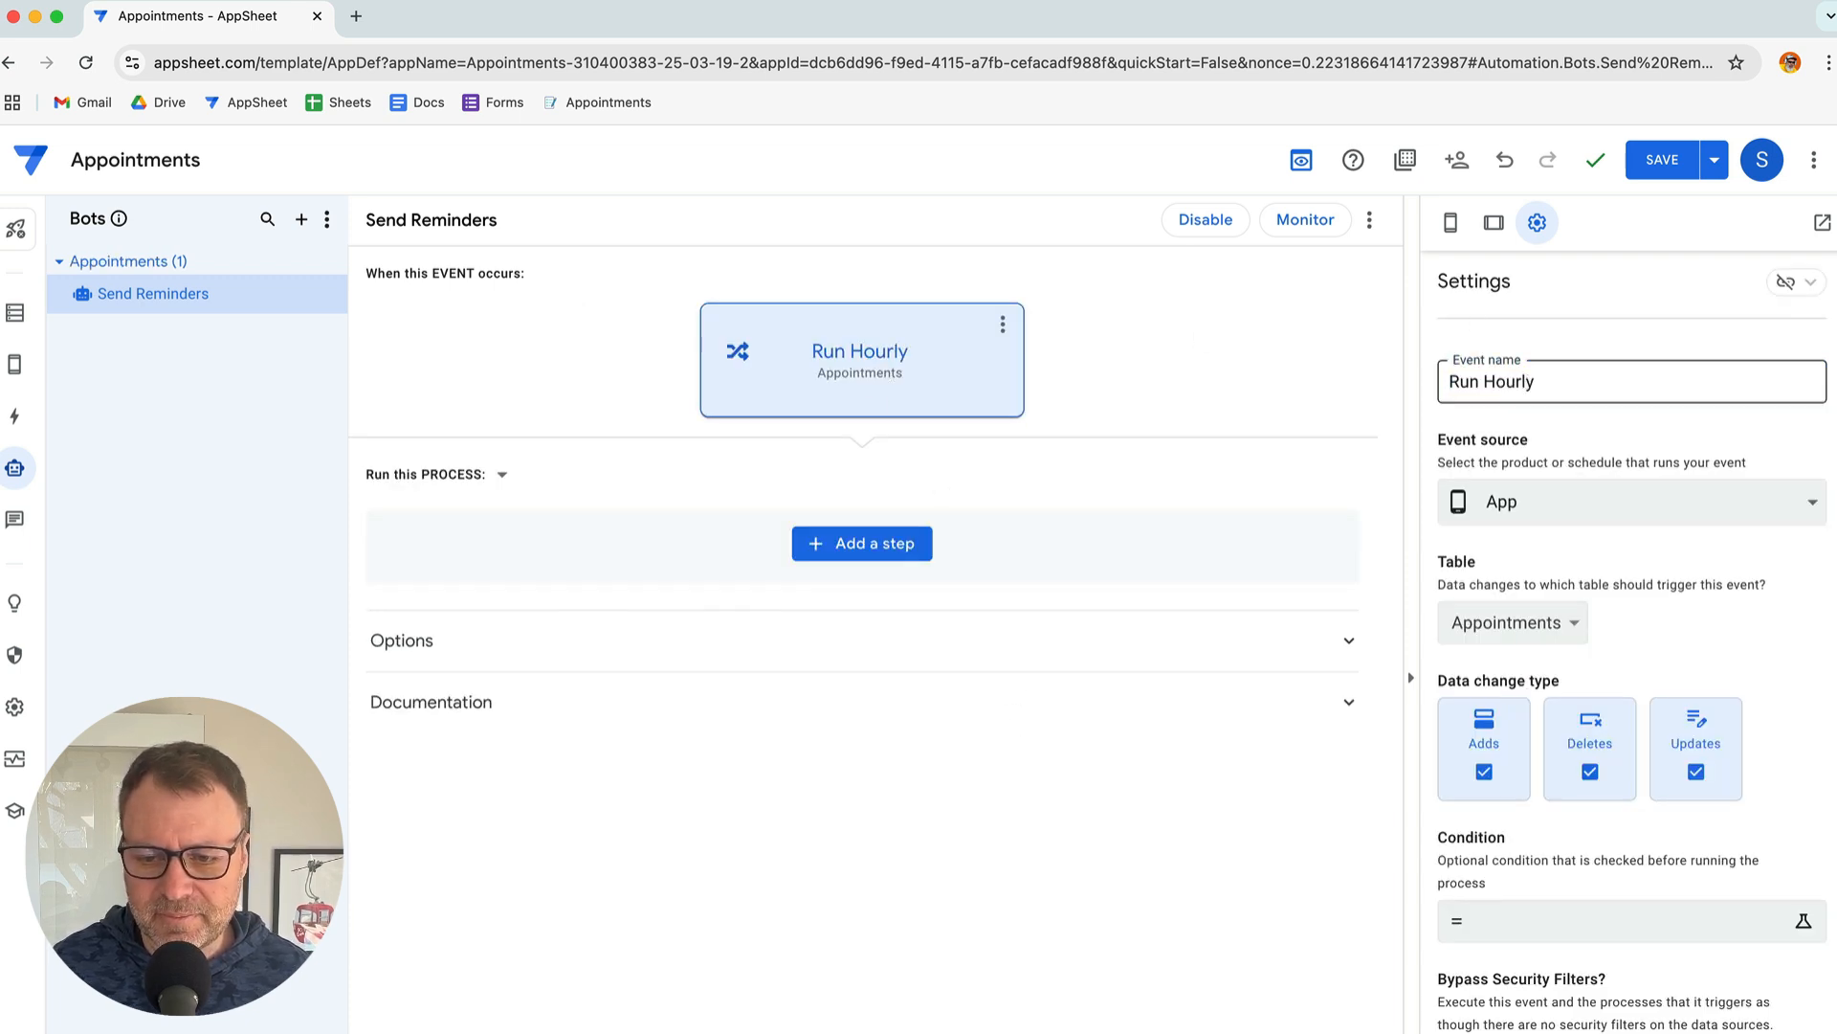
Set the Run Hourly event source to Scheduled, checking the notes first
key(super+Tab)
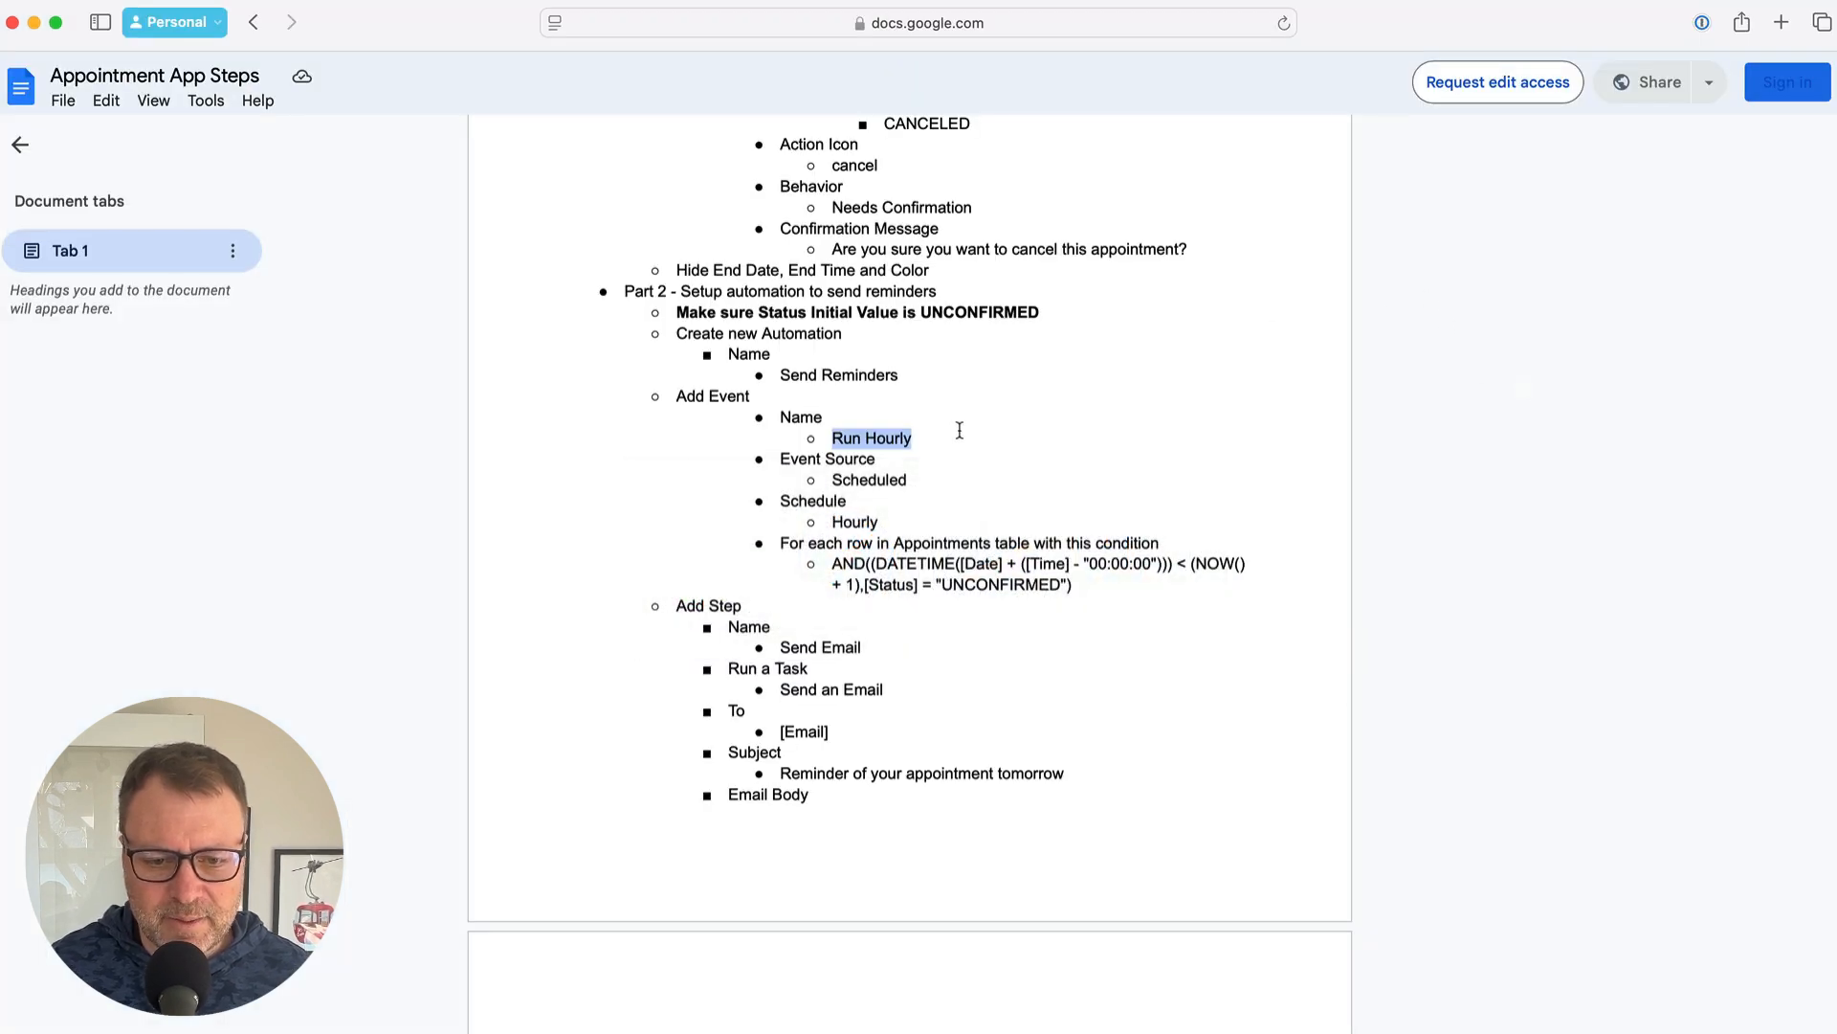
click(847, 472)
scroll(862, 467, down, 1)
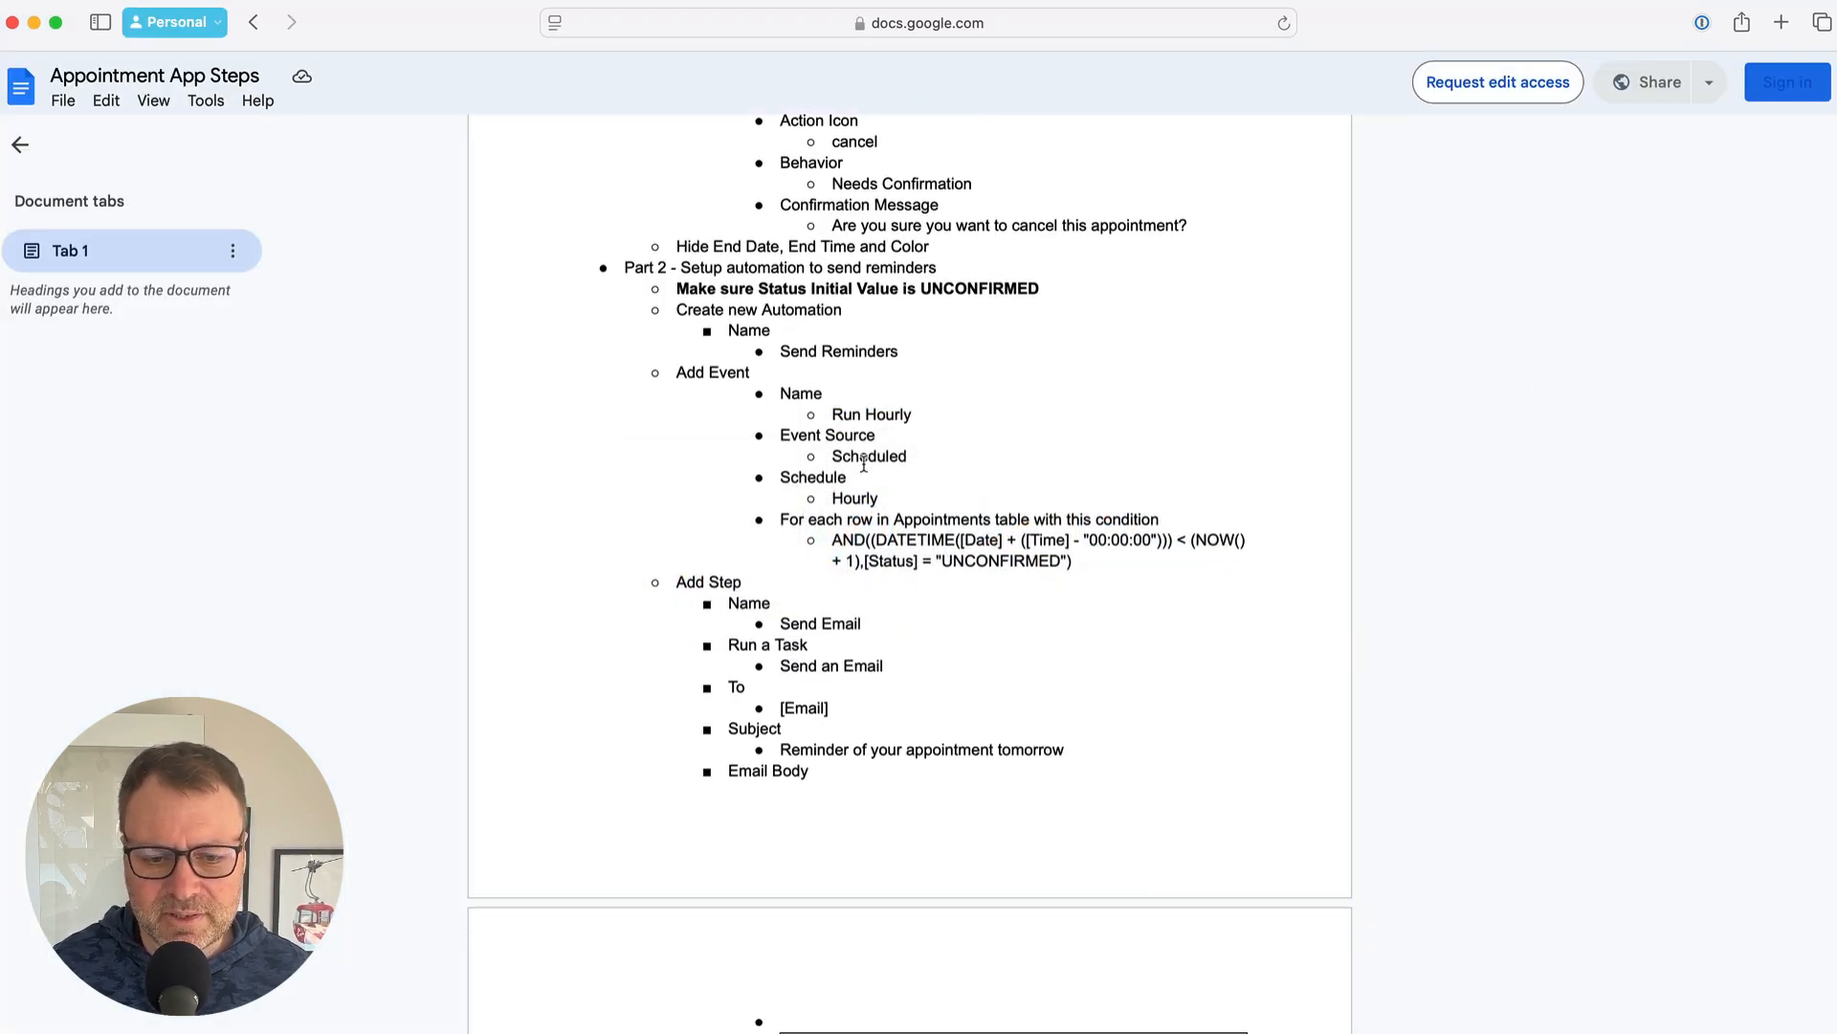
key(super+Tab)
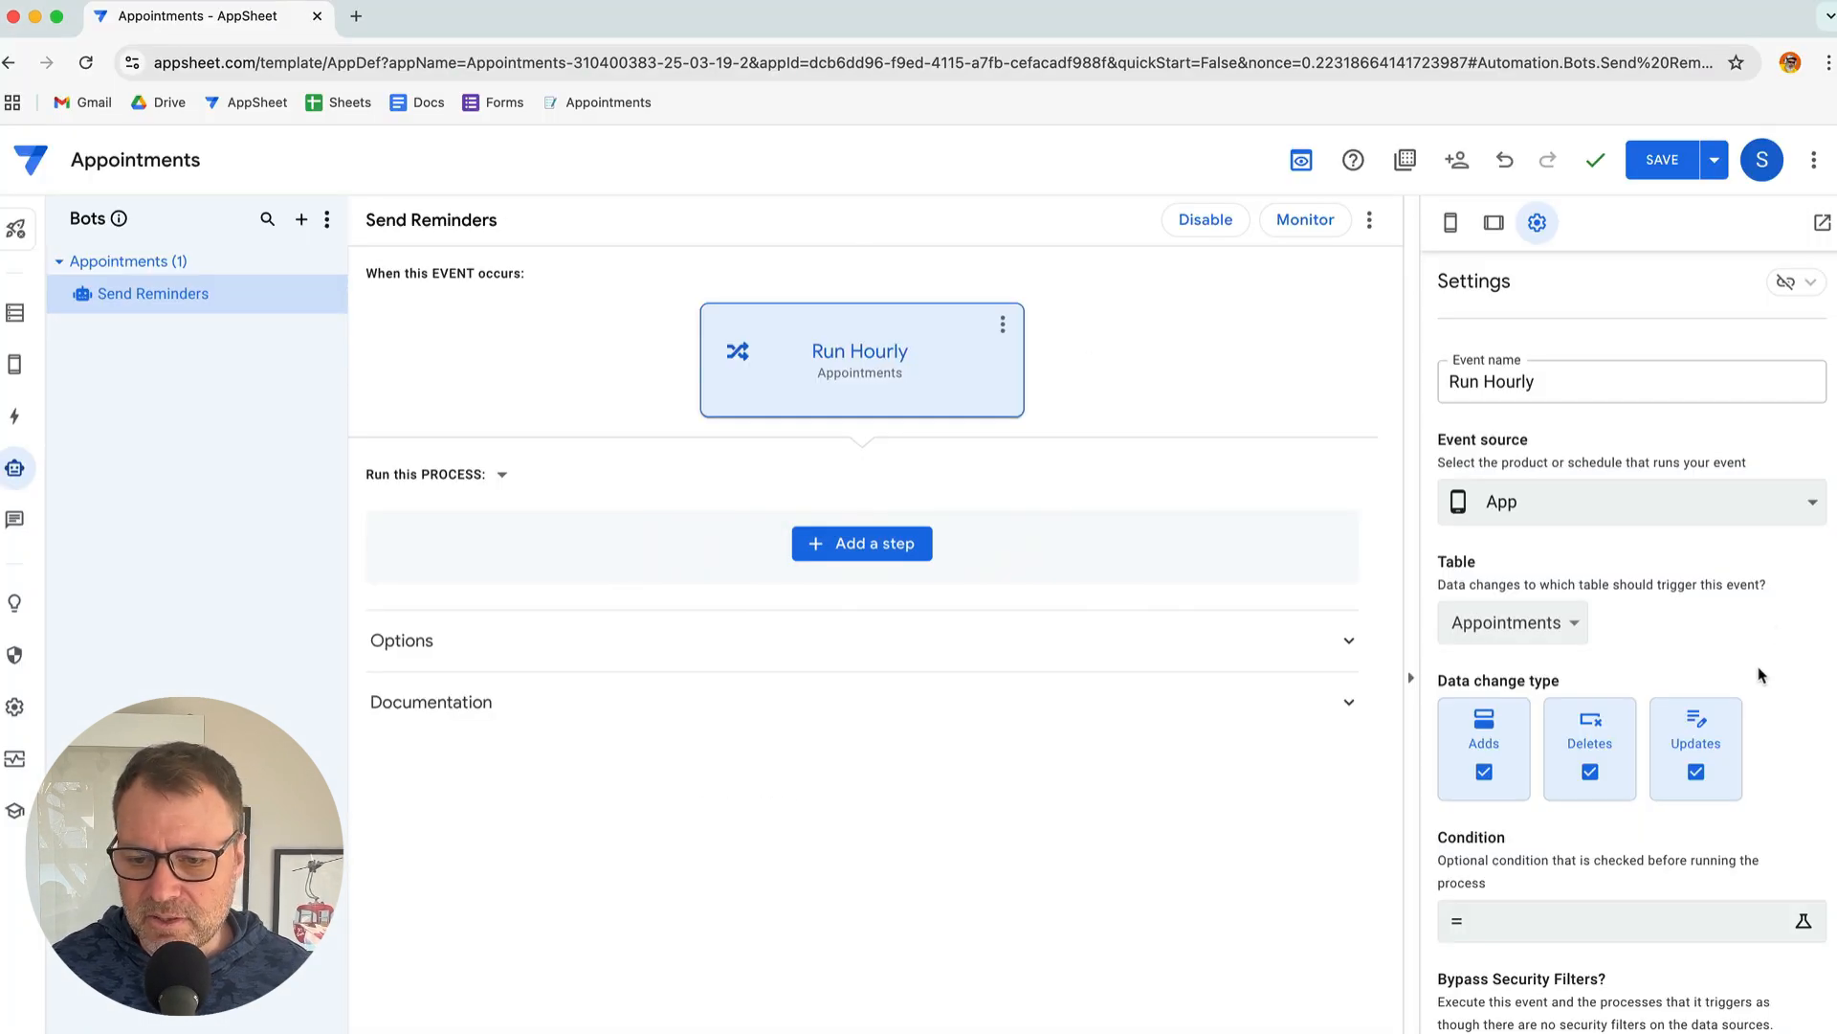
click(1615, 500)
click(1585, 607)
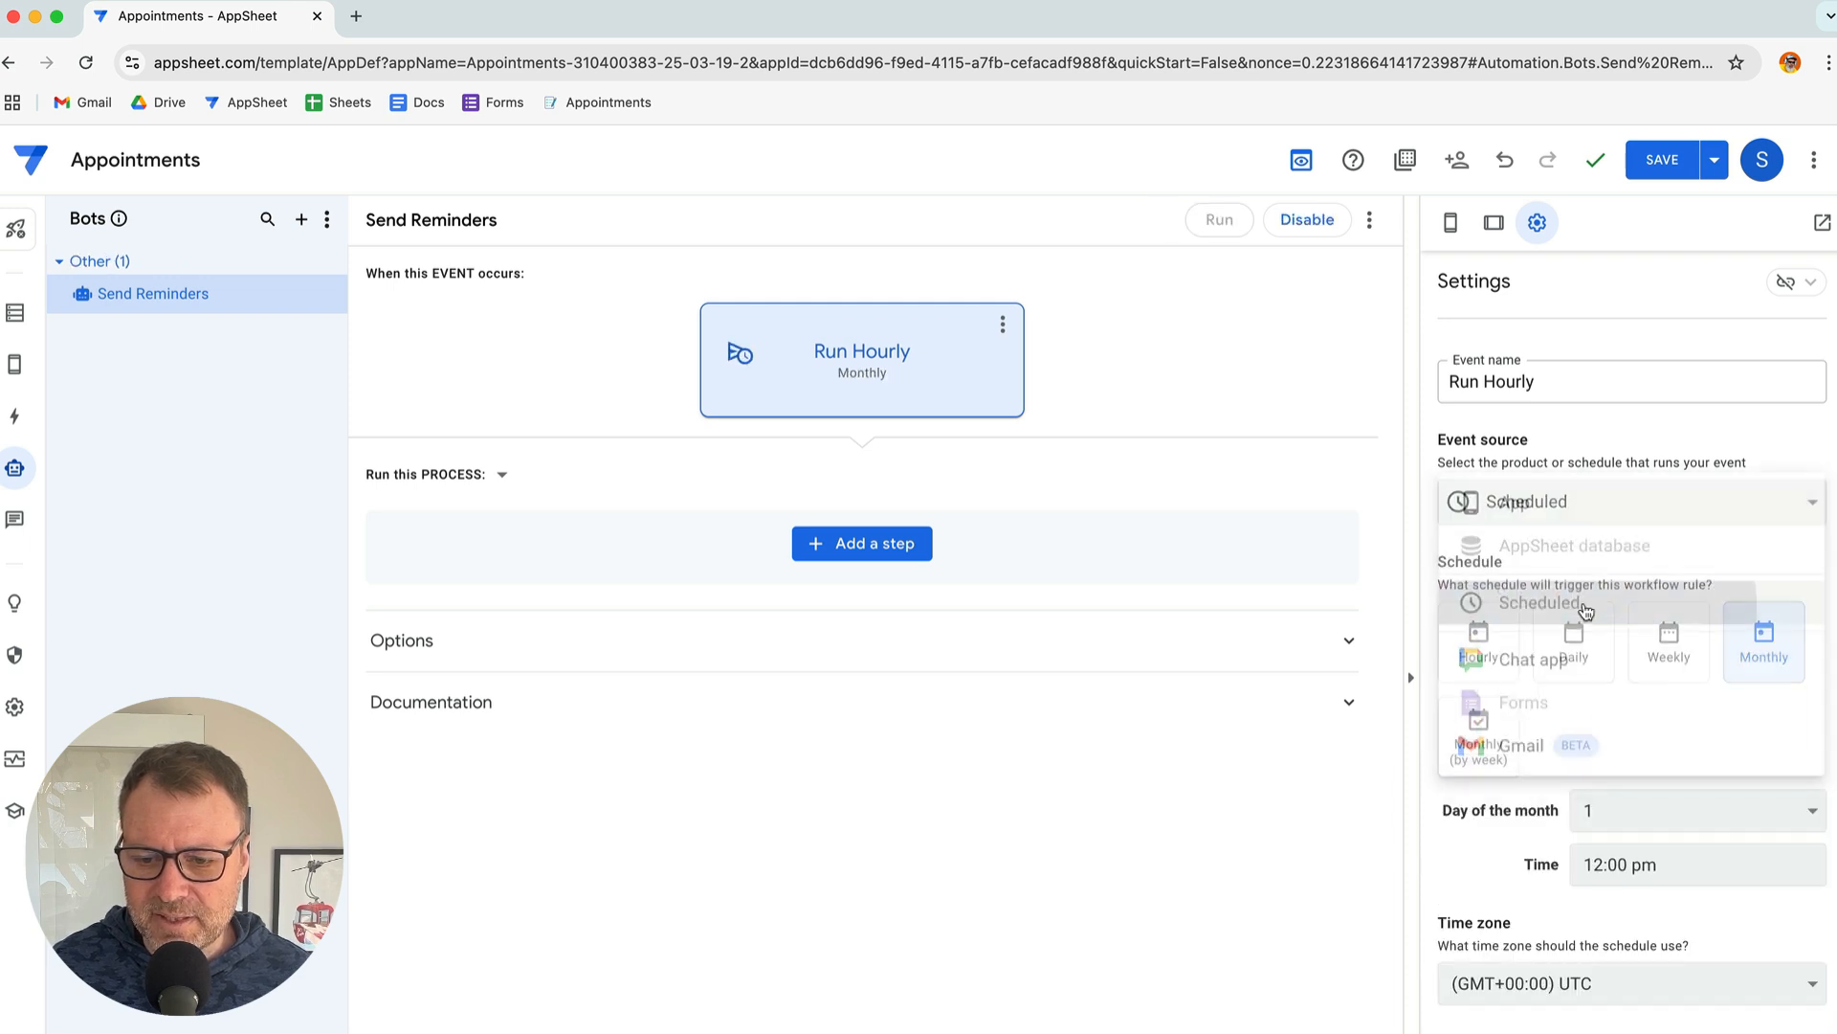
Set the event's schedule to Hourly, as given in the notes
key(super+Tab)
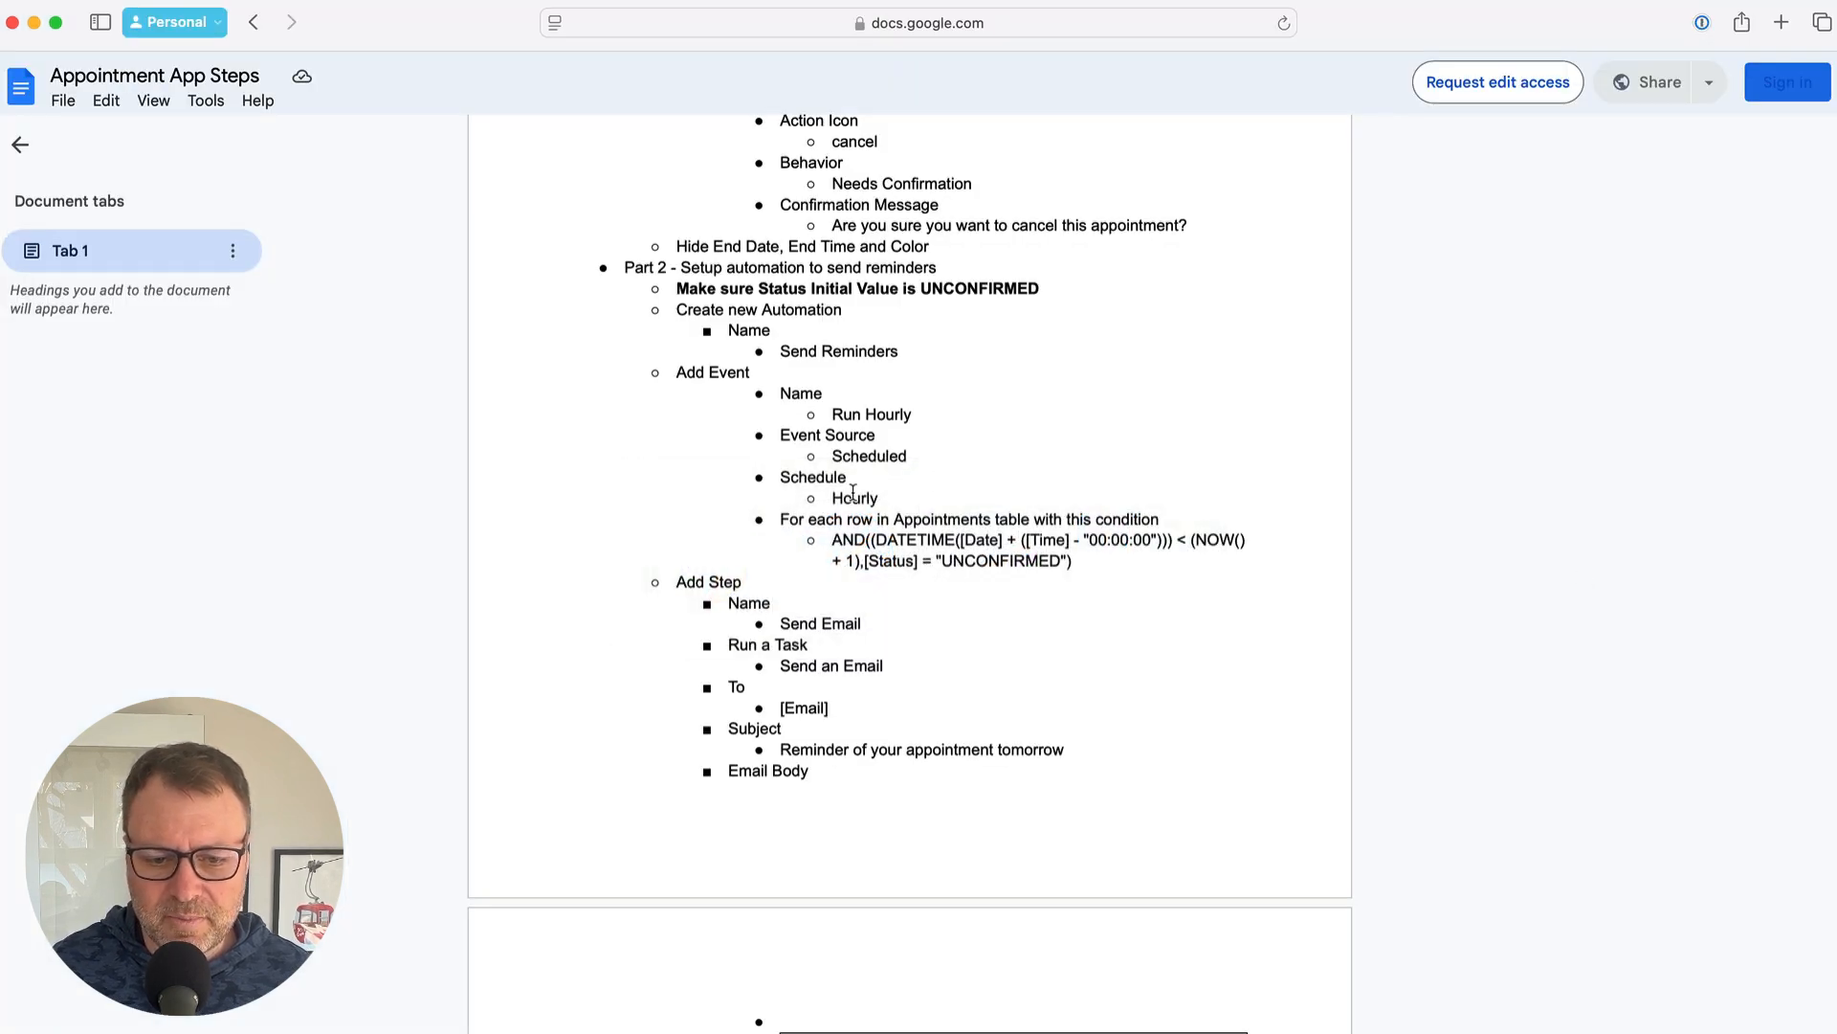
double_click(853, 496)
scroll(885, 413, down, 1)
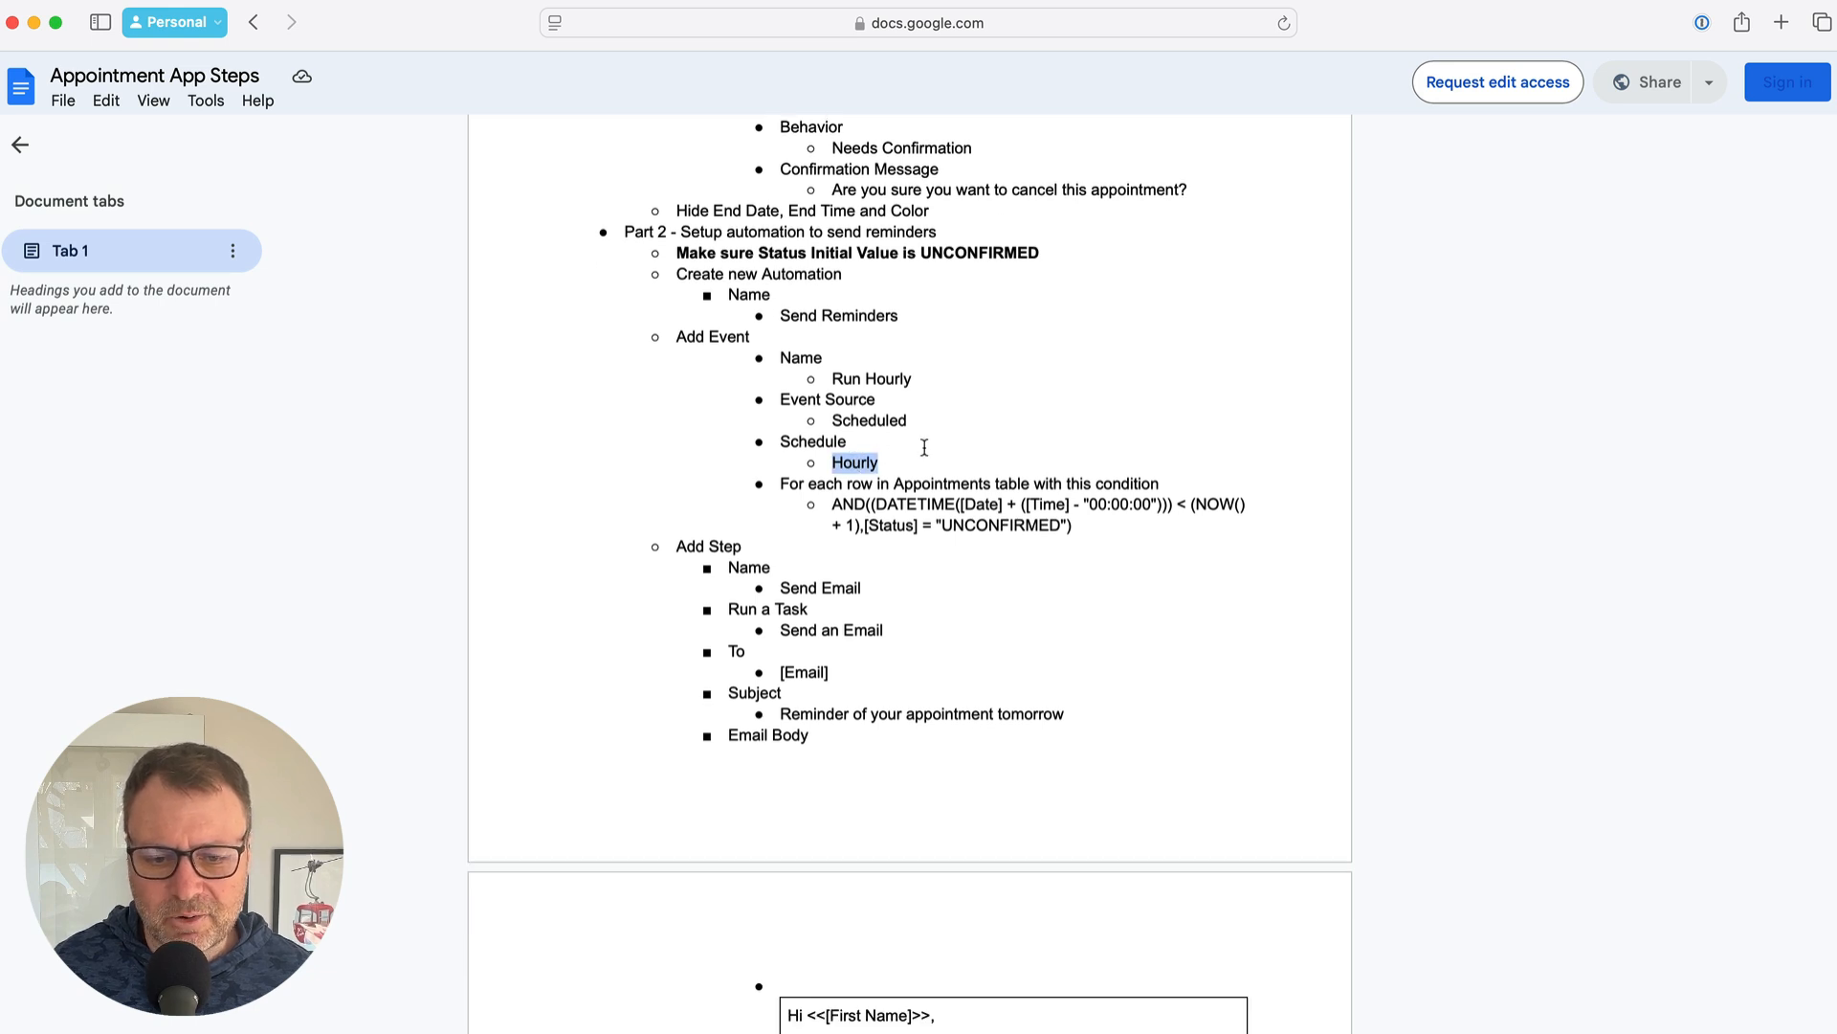
key(super+Tab)
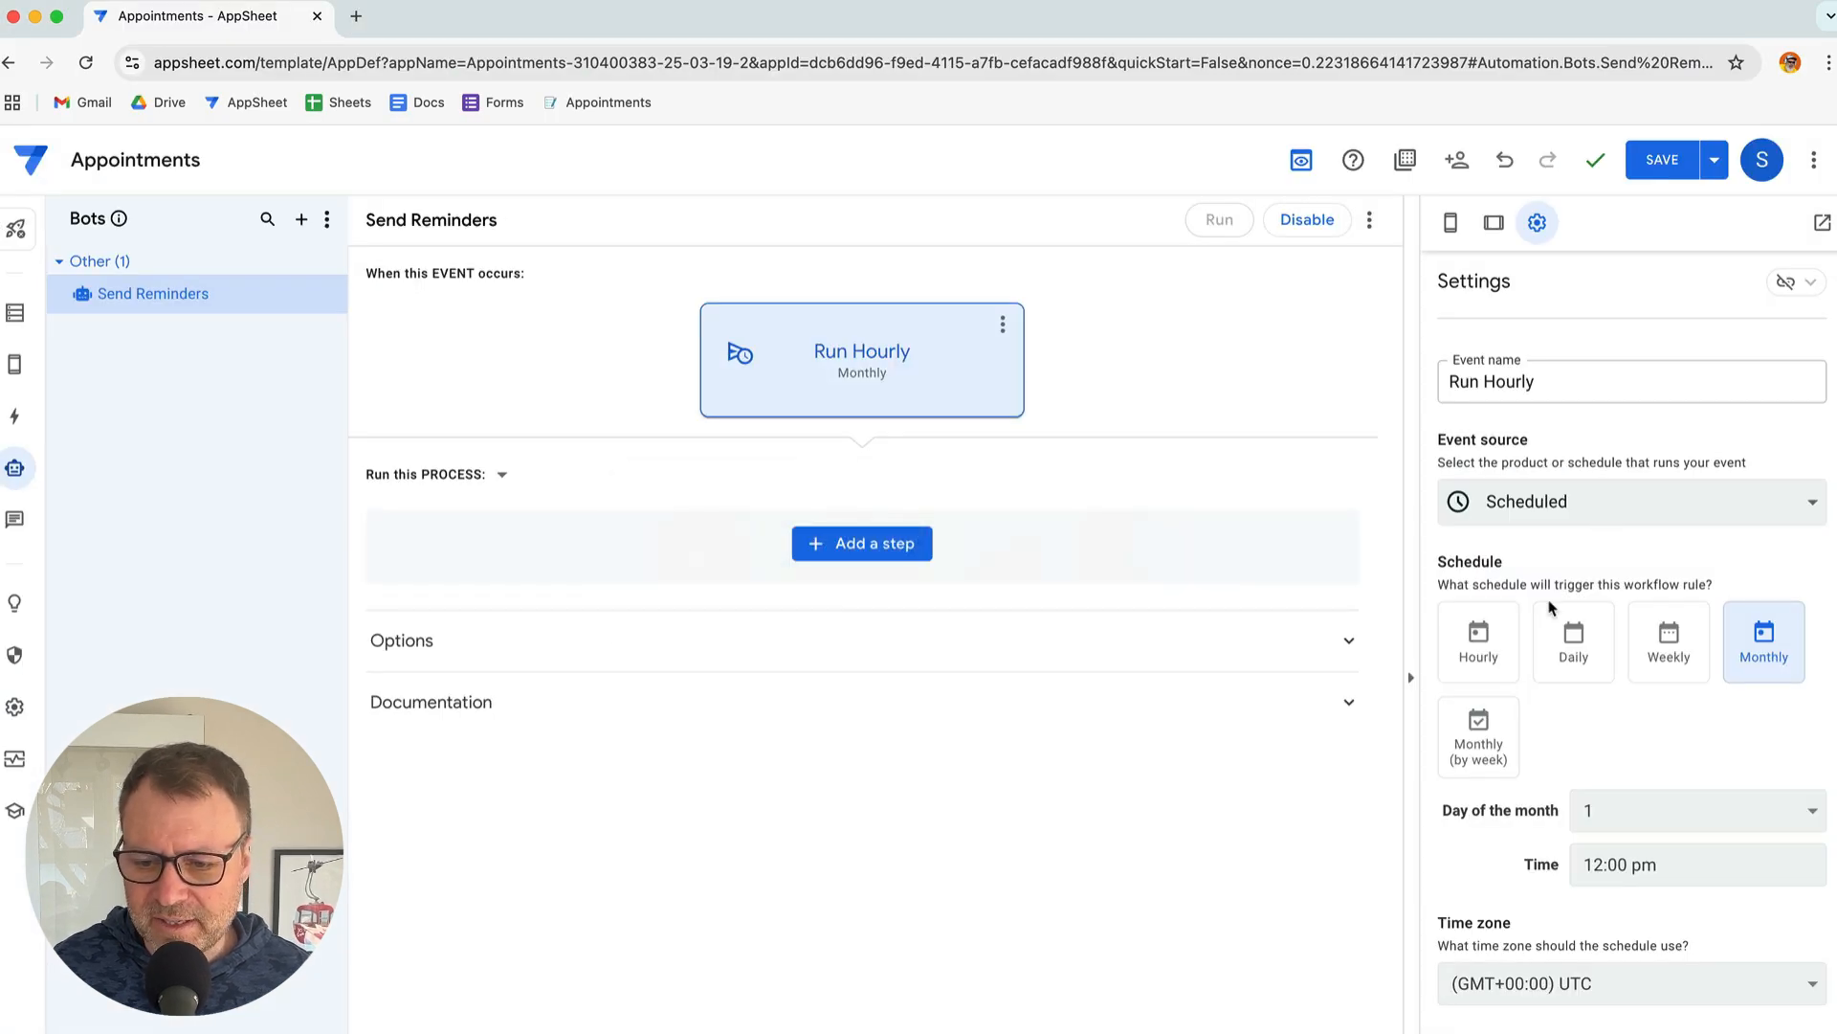
click(1478, 637)
scroll(1637, 718, down, 5)
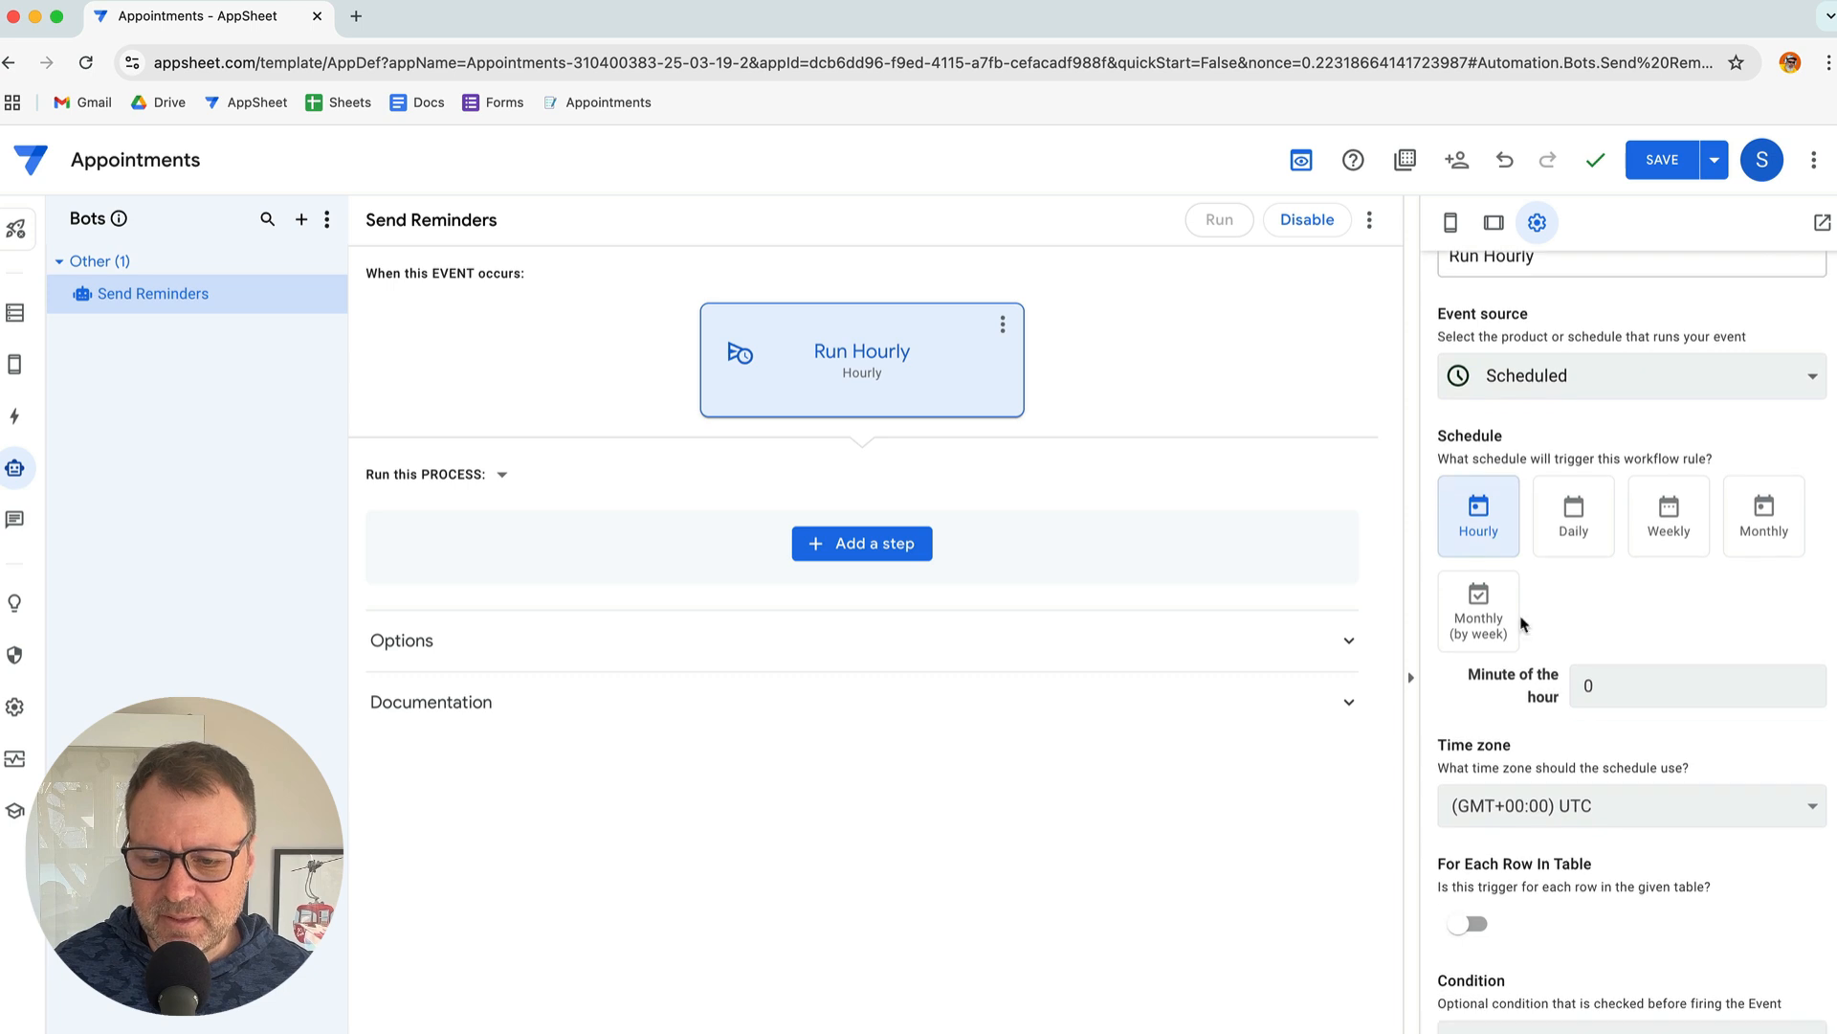
key(super+Tab)
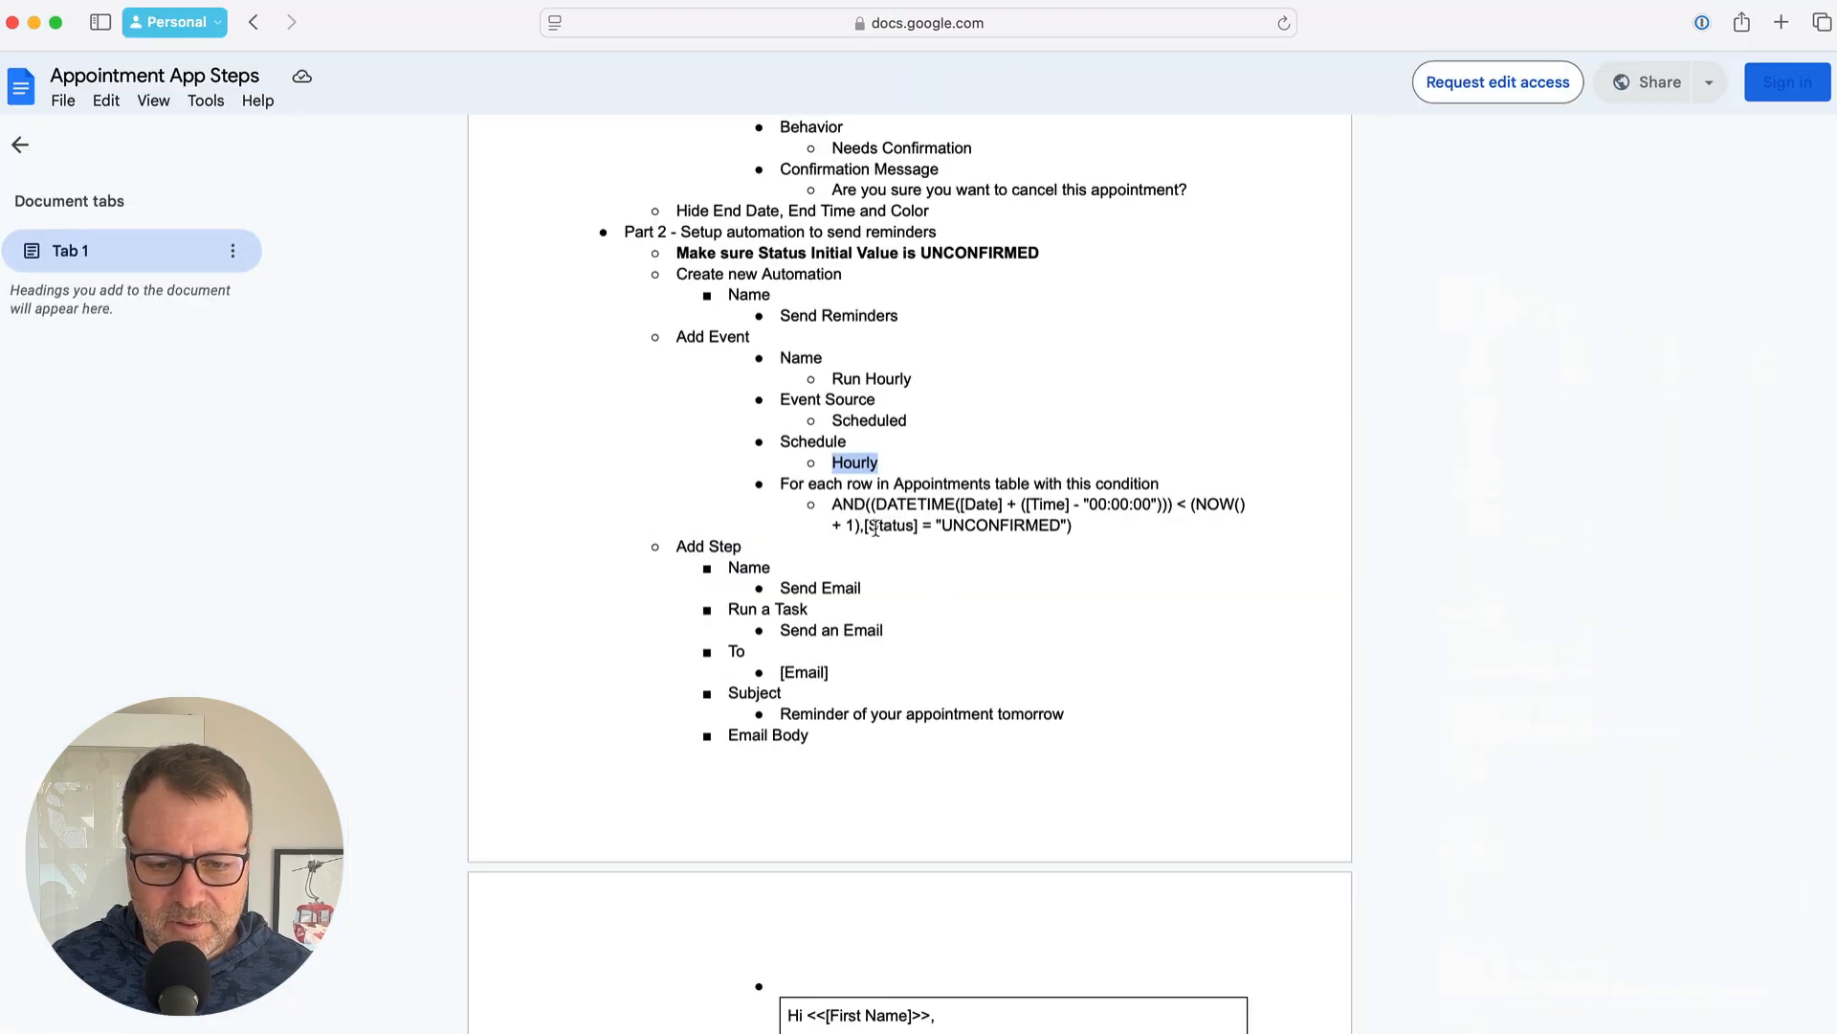
click(834, 500)
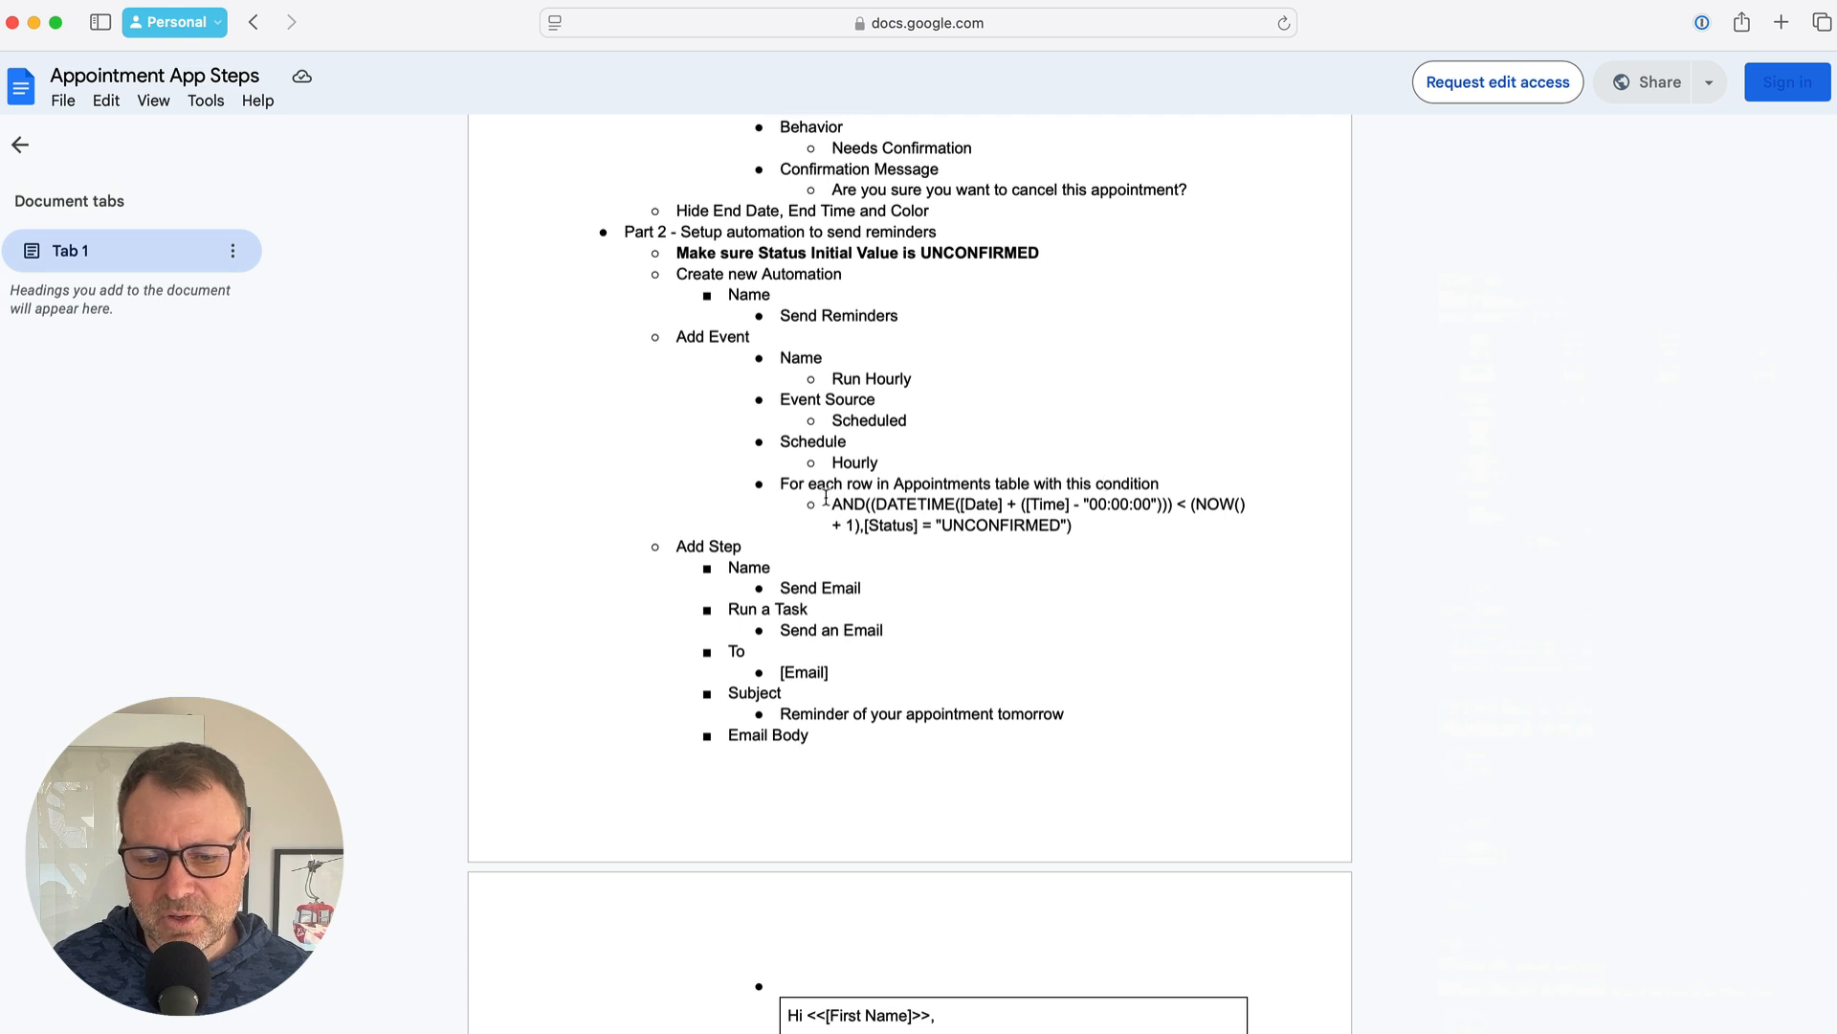
Select the full AND((DATETIME... reminder condition formula in the notes and return to AppSheet
drag(835, 504, 1079, 523)
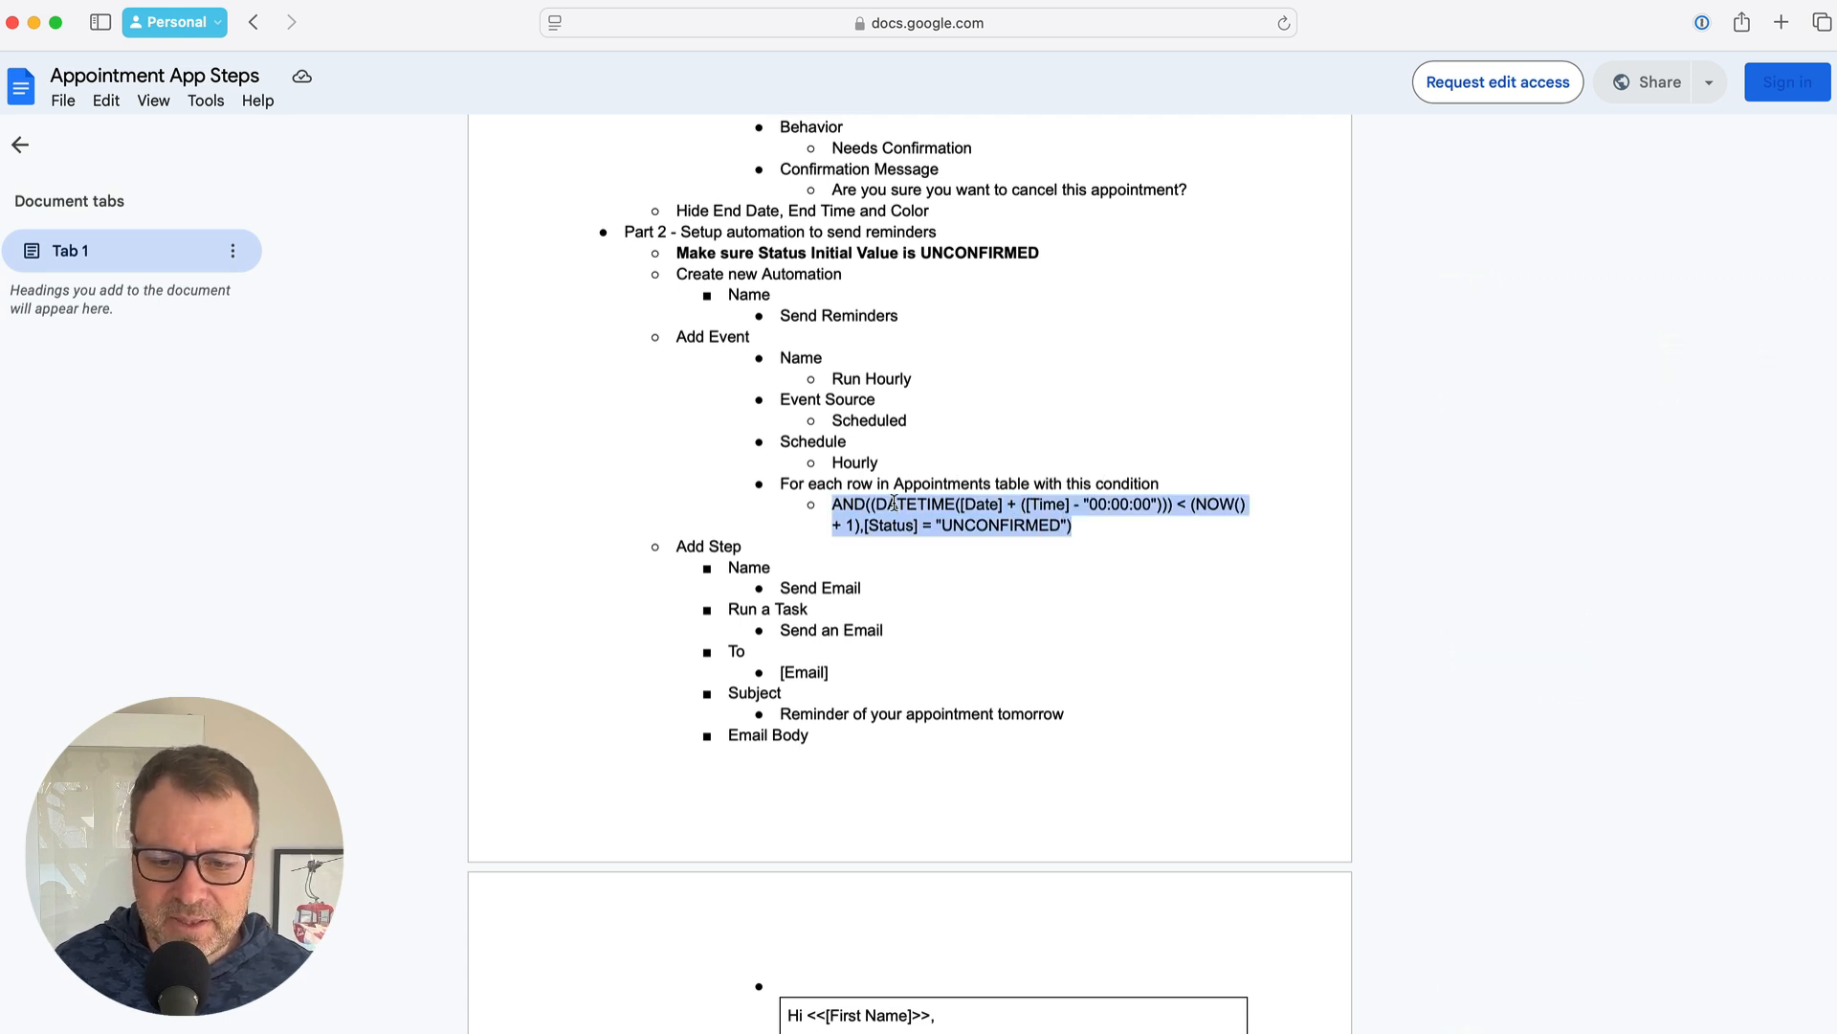
click(964, 511)
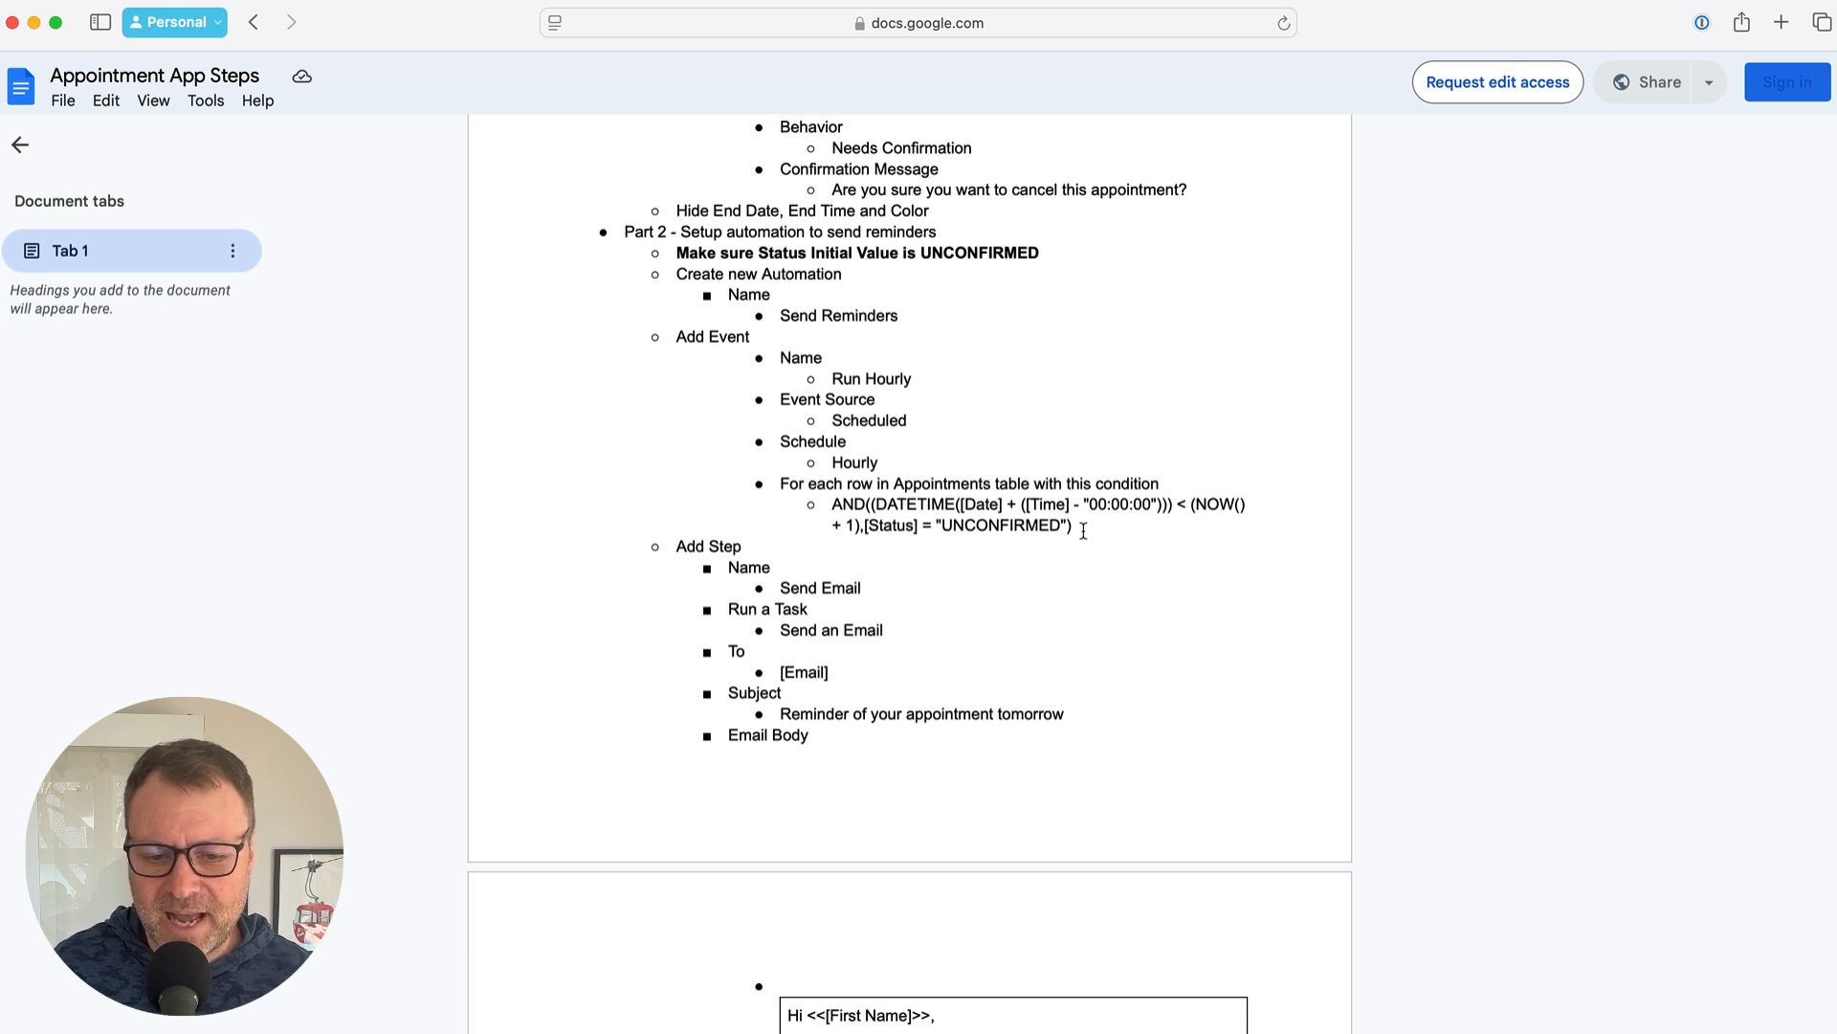
drag(1083, 530, 839, 497)
key(ctrl+c)
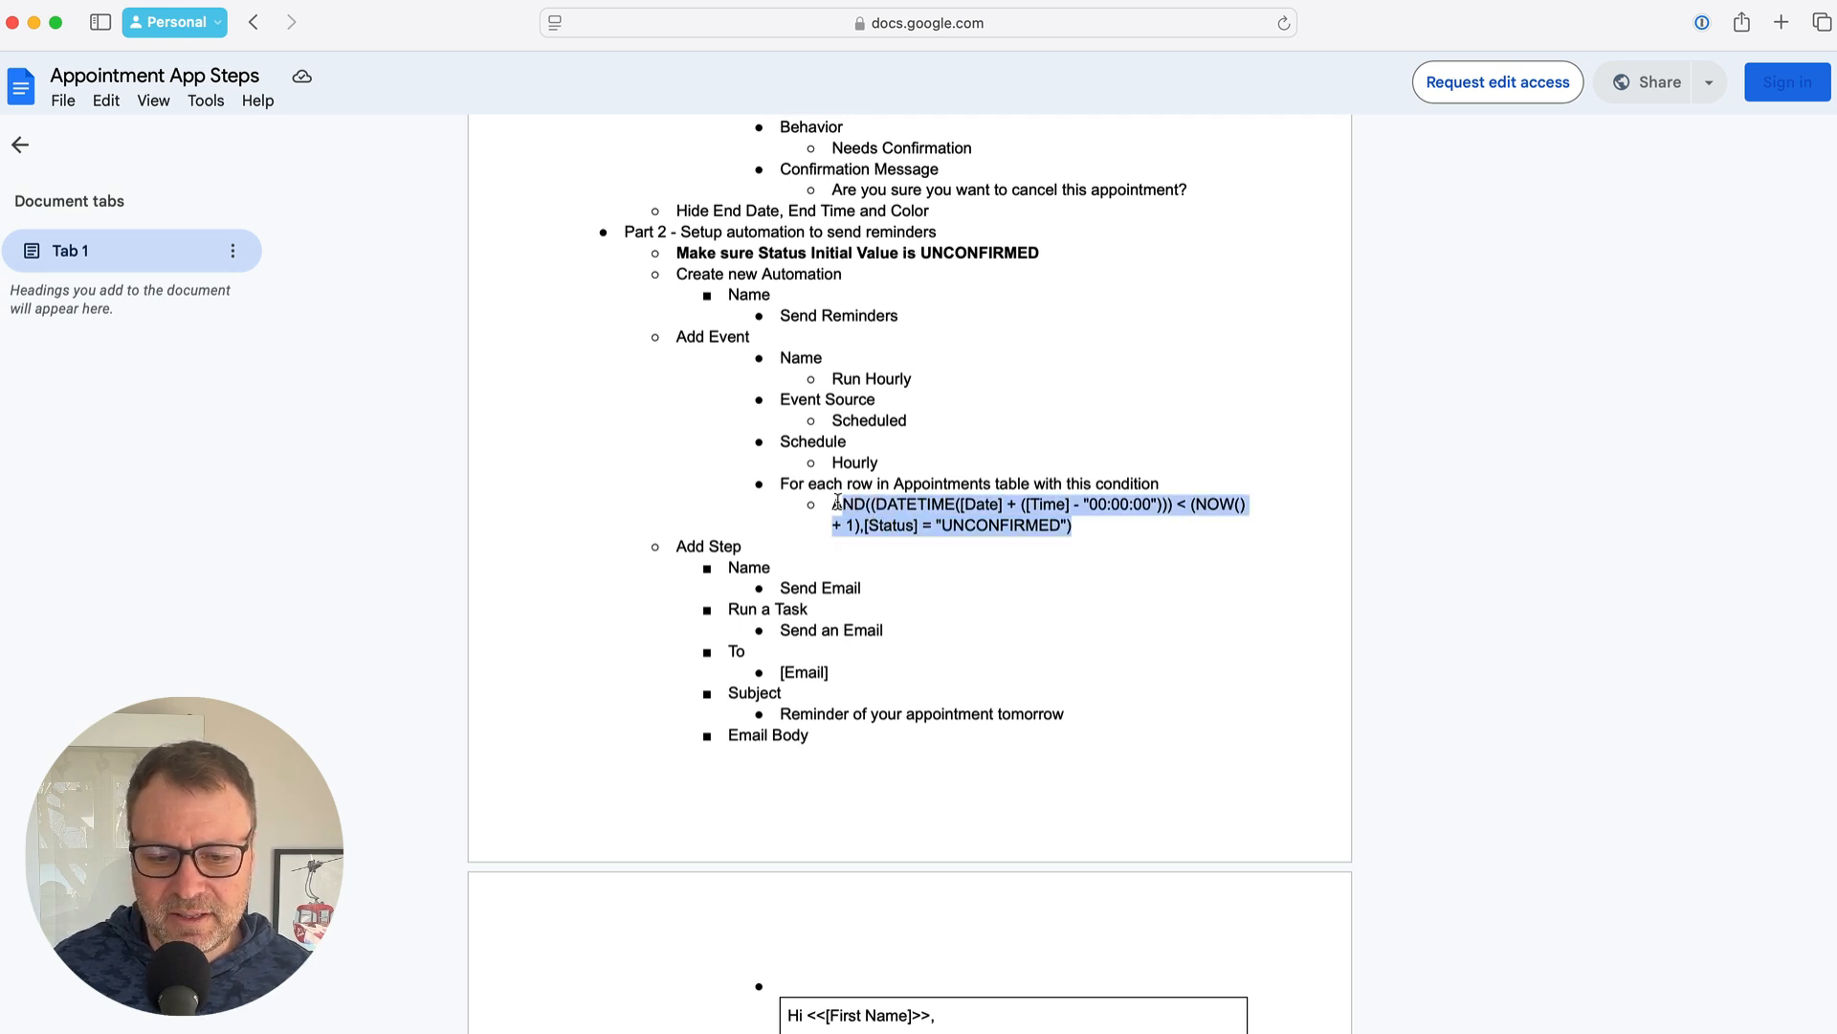
key(super+Tab)
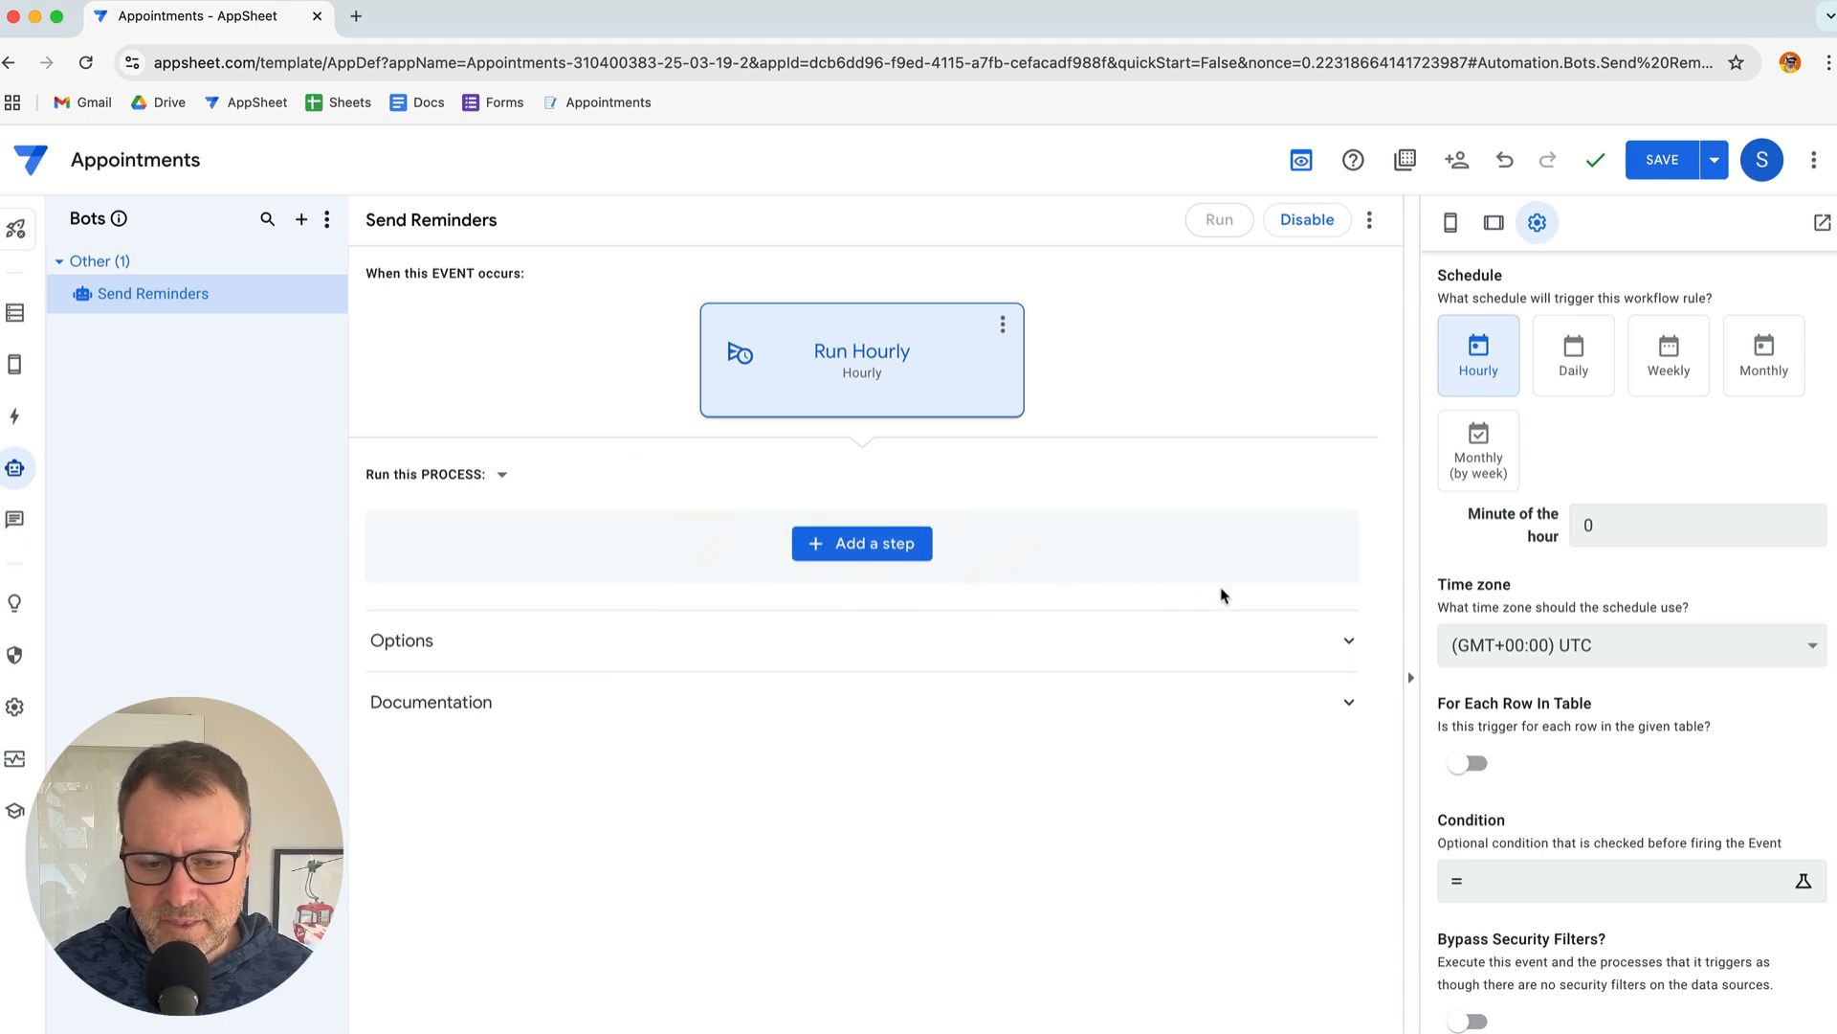
Run Run Hourly for each Appointments row filtered by the pasted AND(...) condition, then save the bot
scroll(1644, 846, down, 1)
scroll(1644, 846, down, 2)
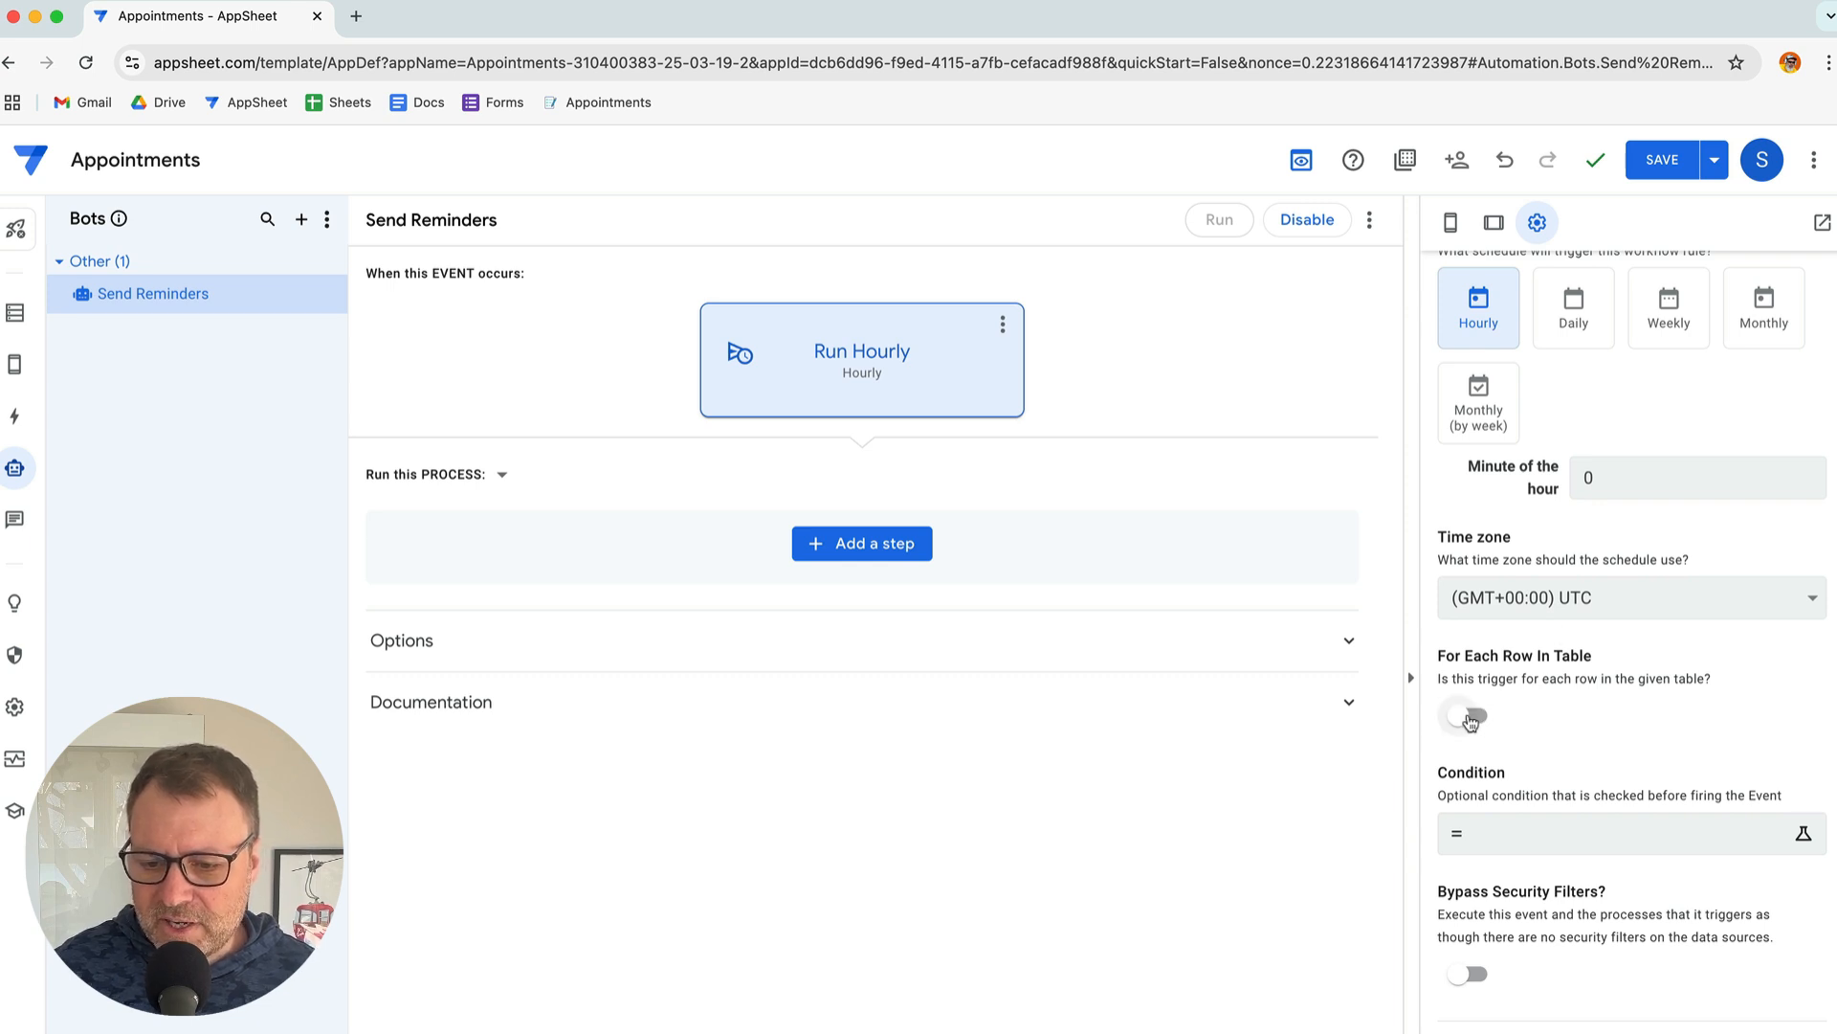
click(1474, 724)
scroll(1679, 724, down, 3)
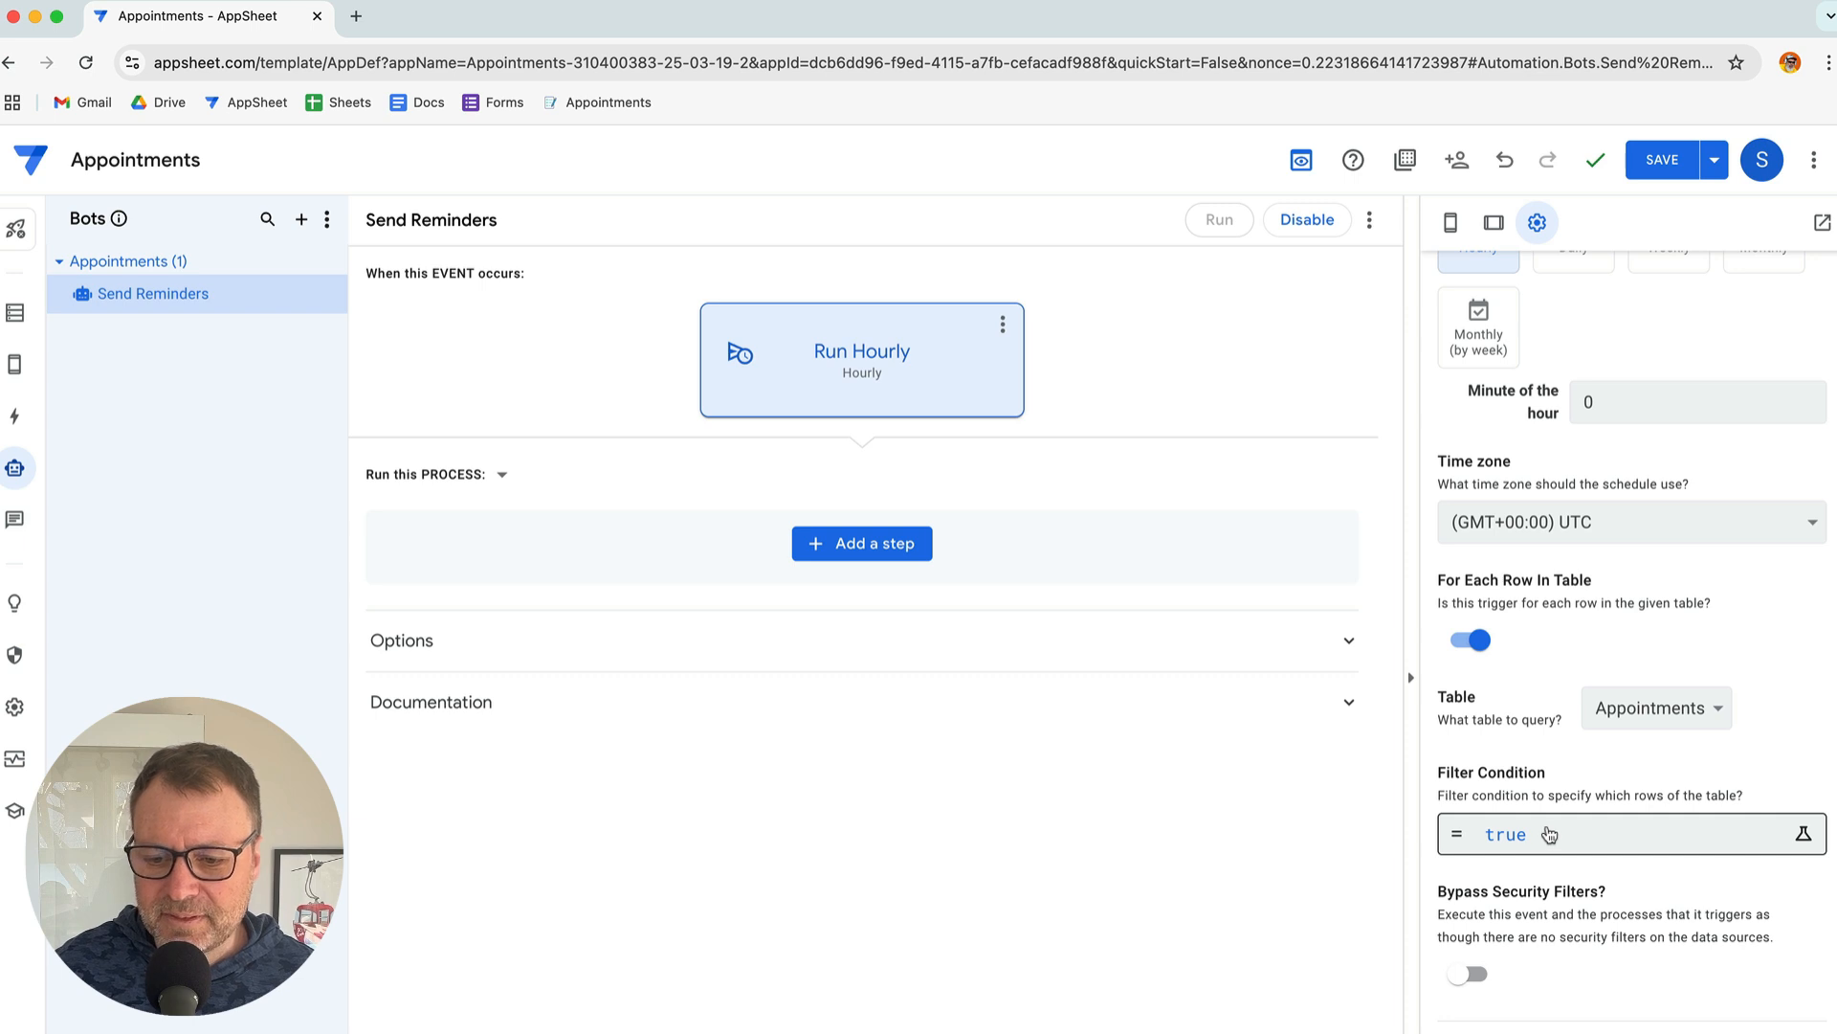
click(1549, 834)
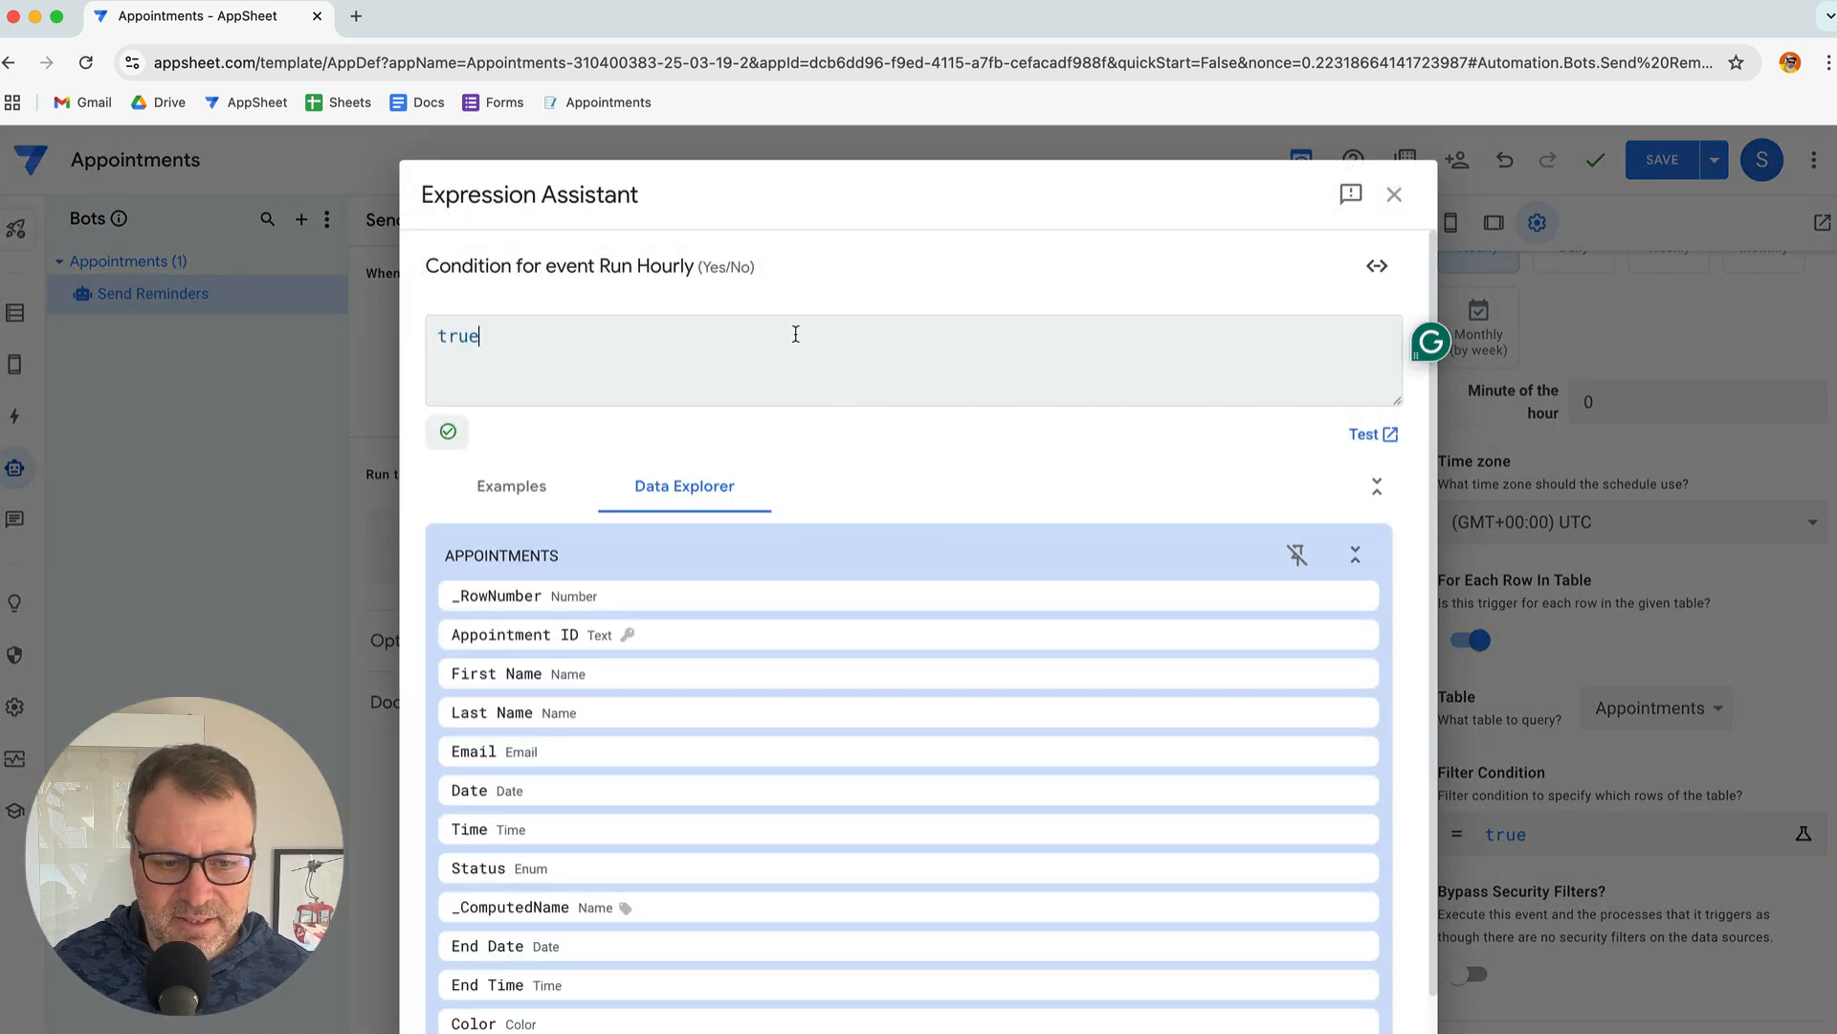
key(ctrl+a)
key(ctrl+v)
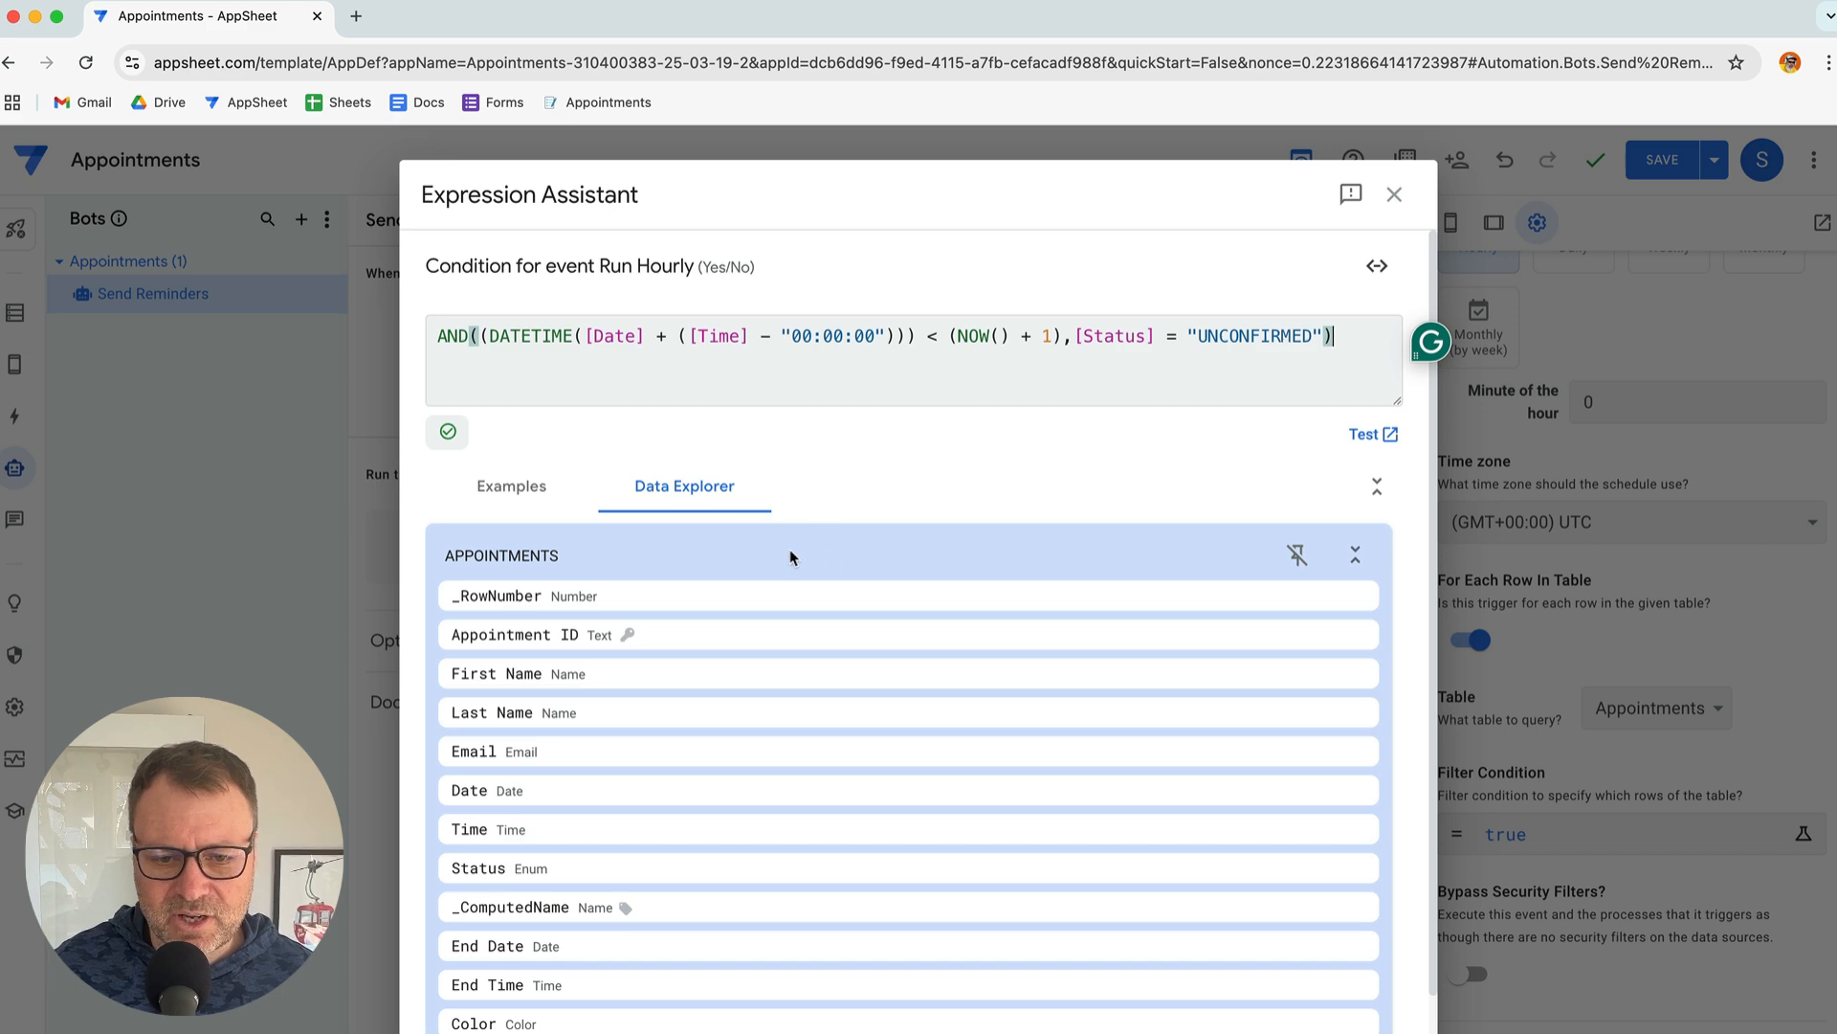
click(1368, 1032)
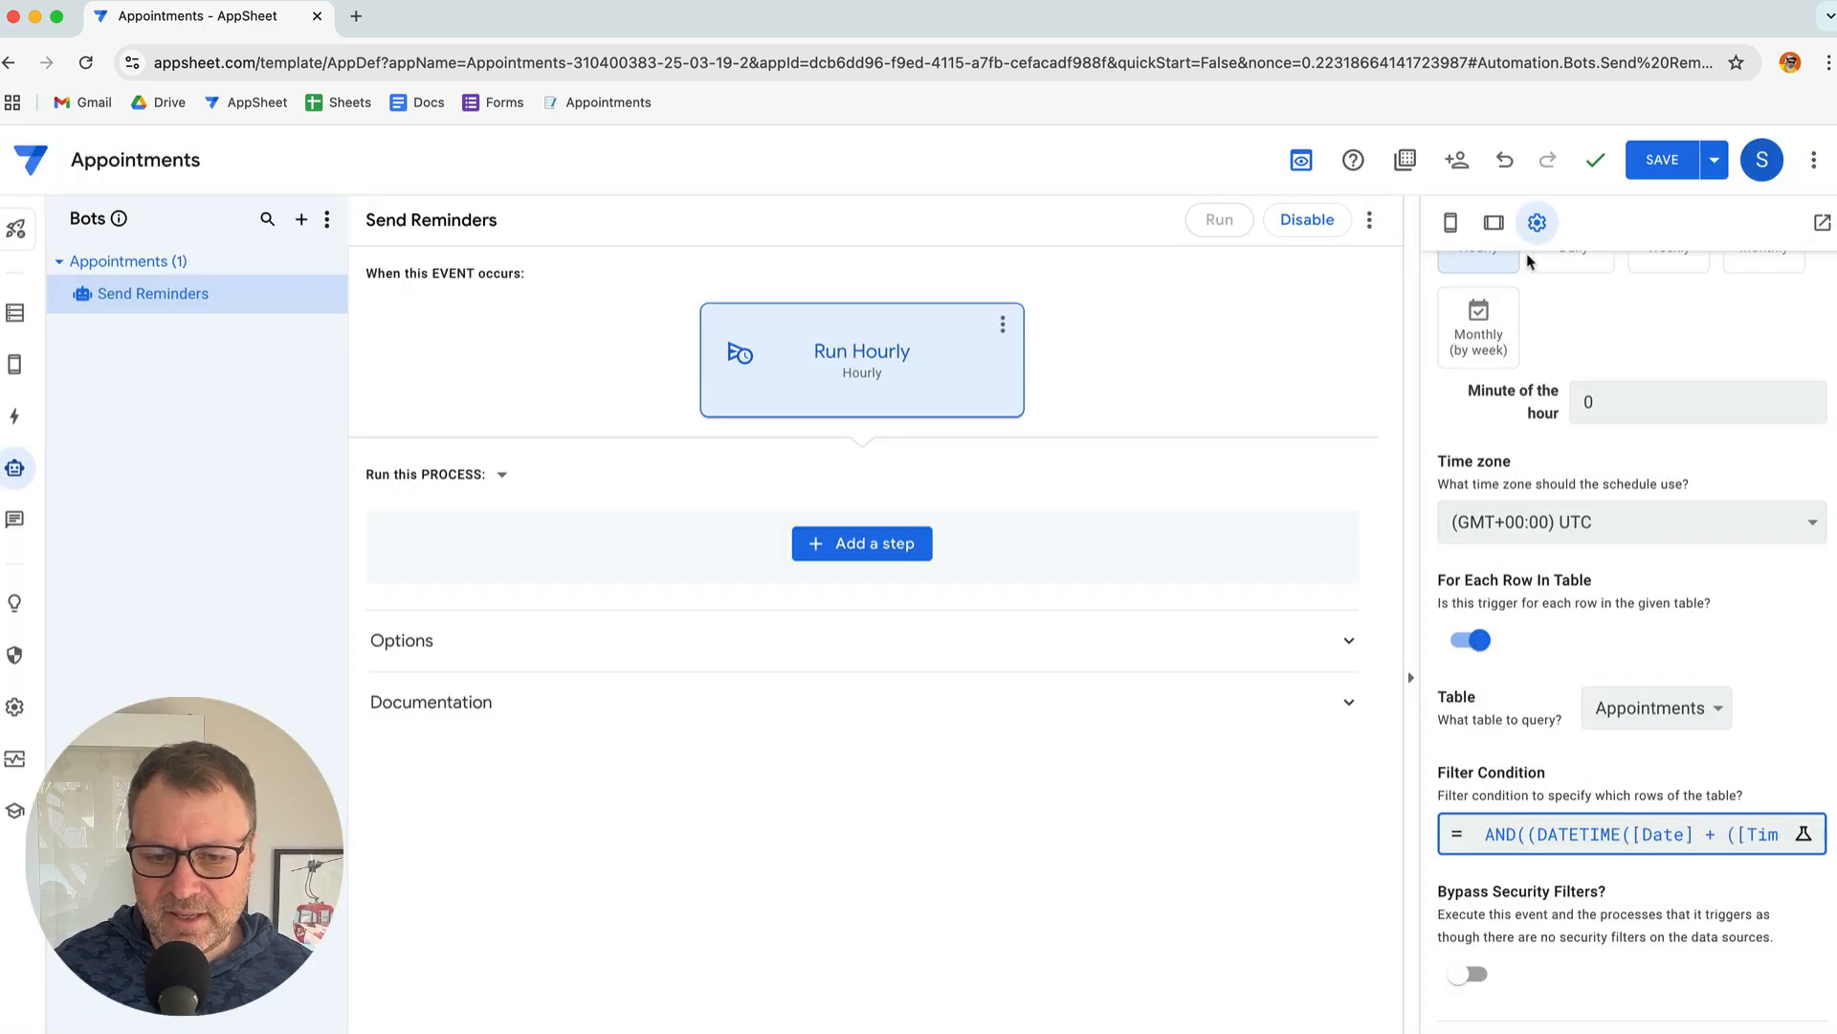
click(1638, 178)
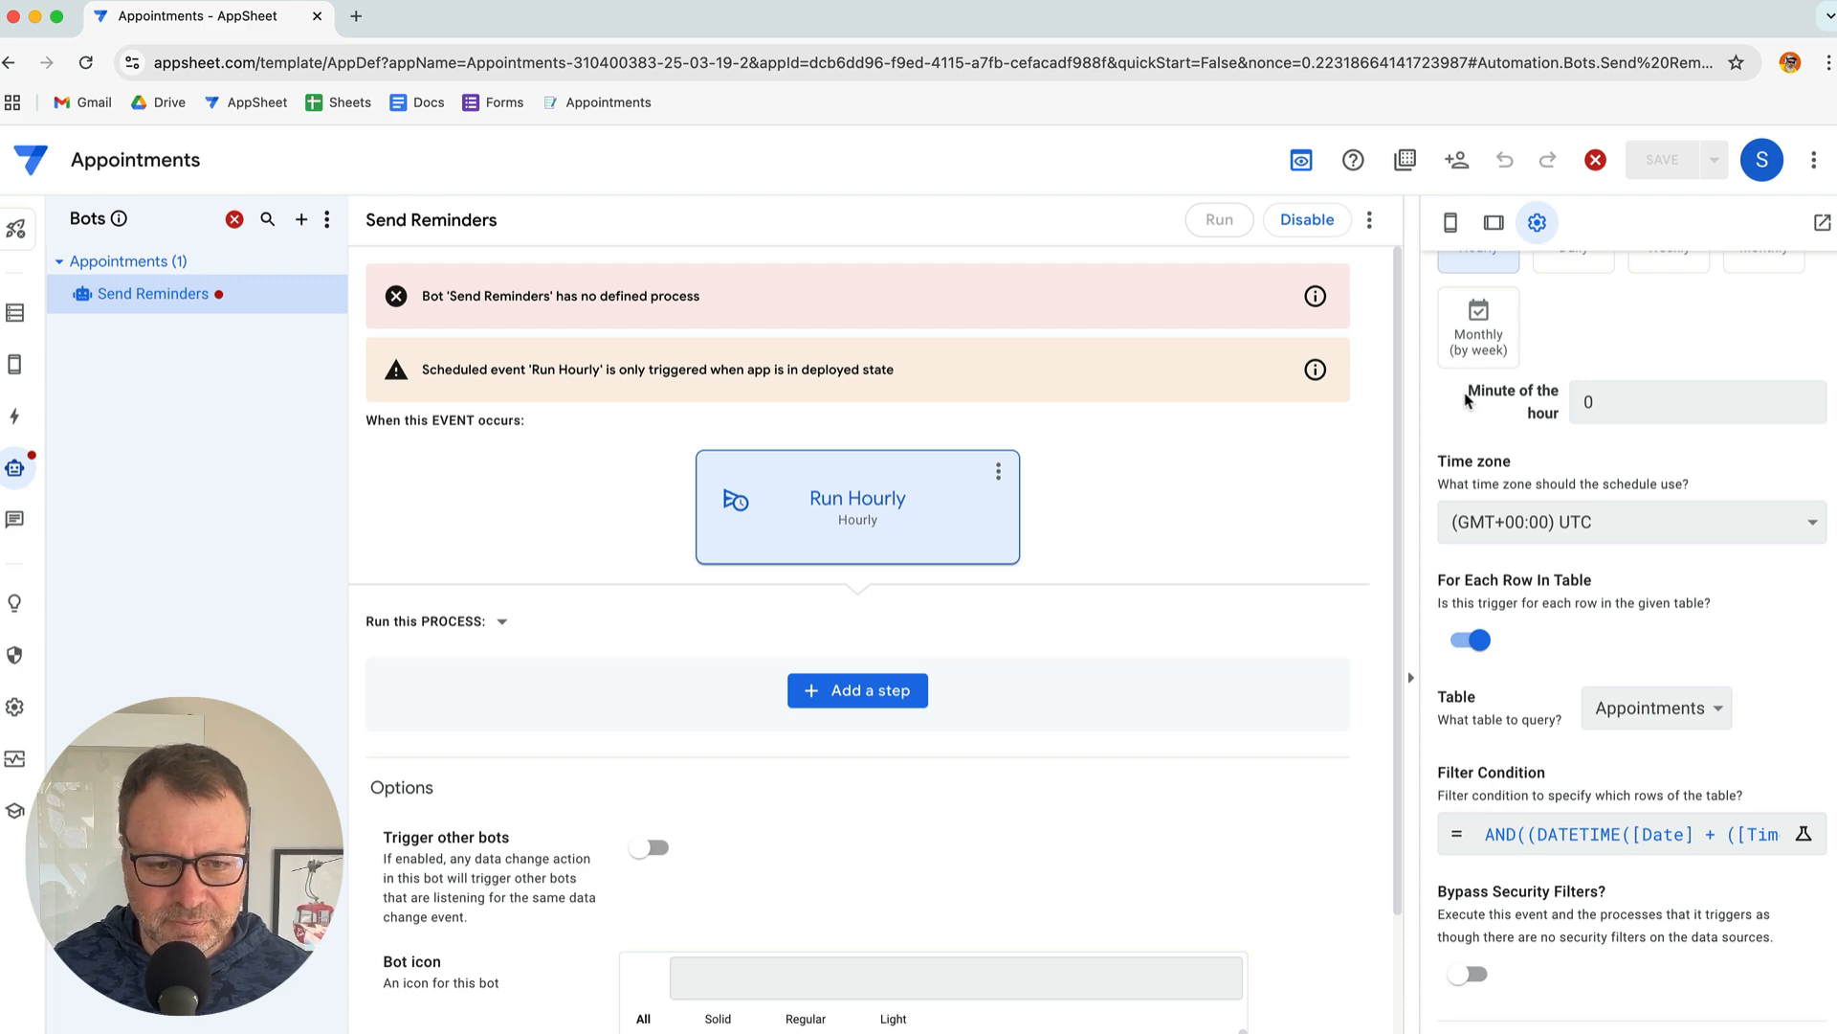
key(super+Tab)
key(super+Tab)
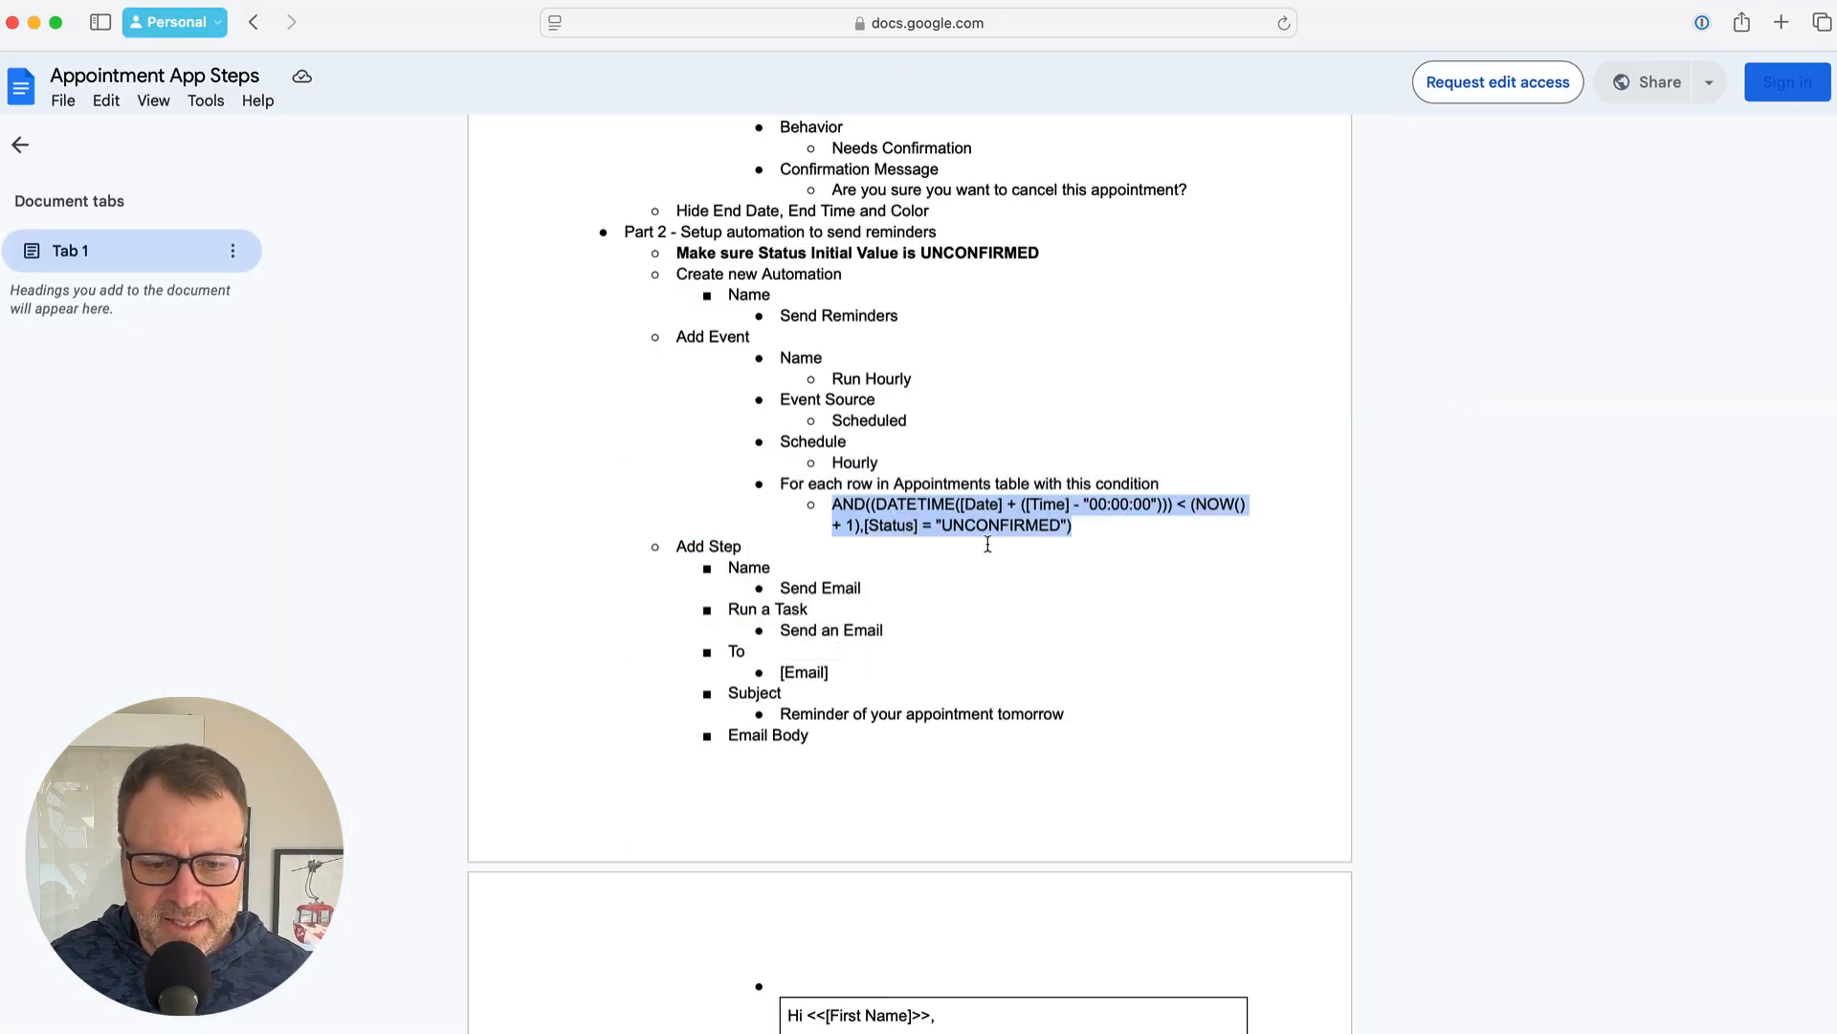
Select the step name Send Email under Add Step in the notes and return to the bot editor
scroll(987, 544, down, 3)
click(834, 455)
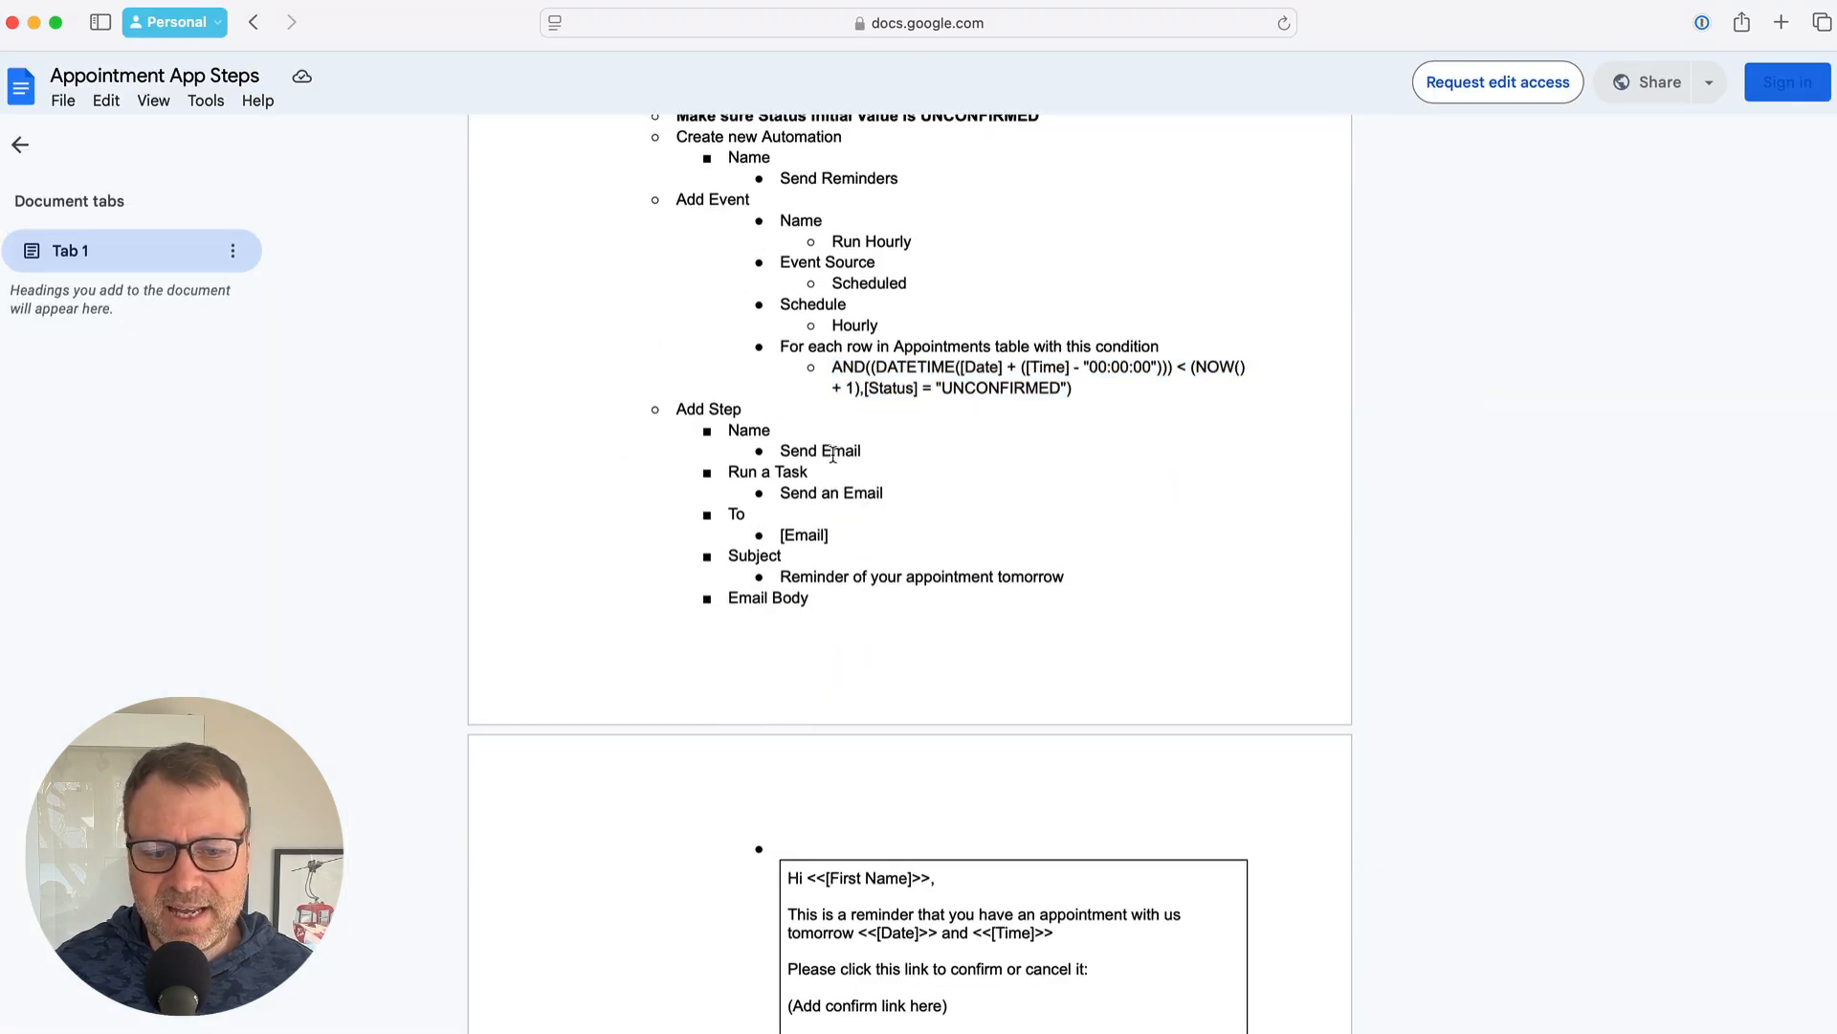
drag(777, 450, 865, 448)
key(ctrl+c)
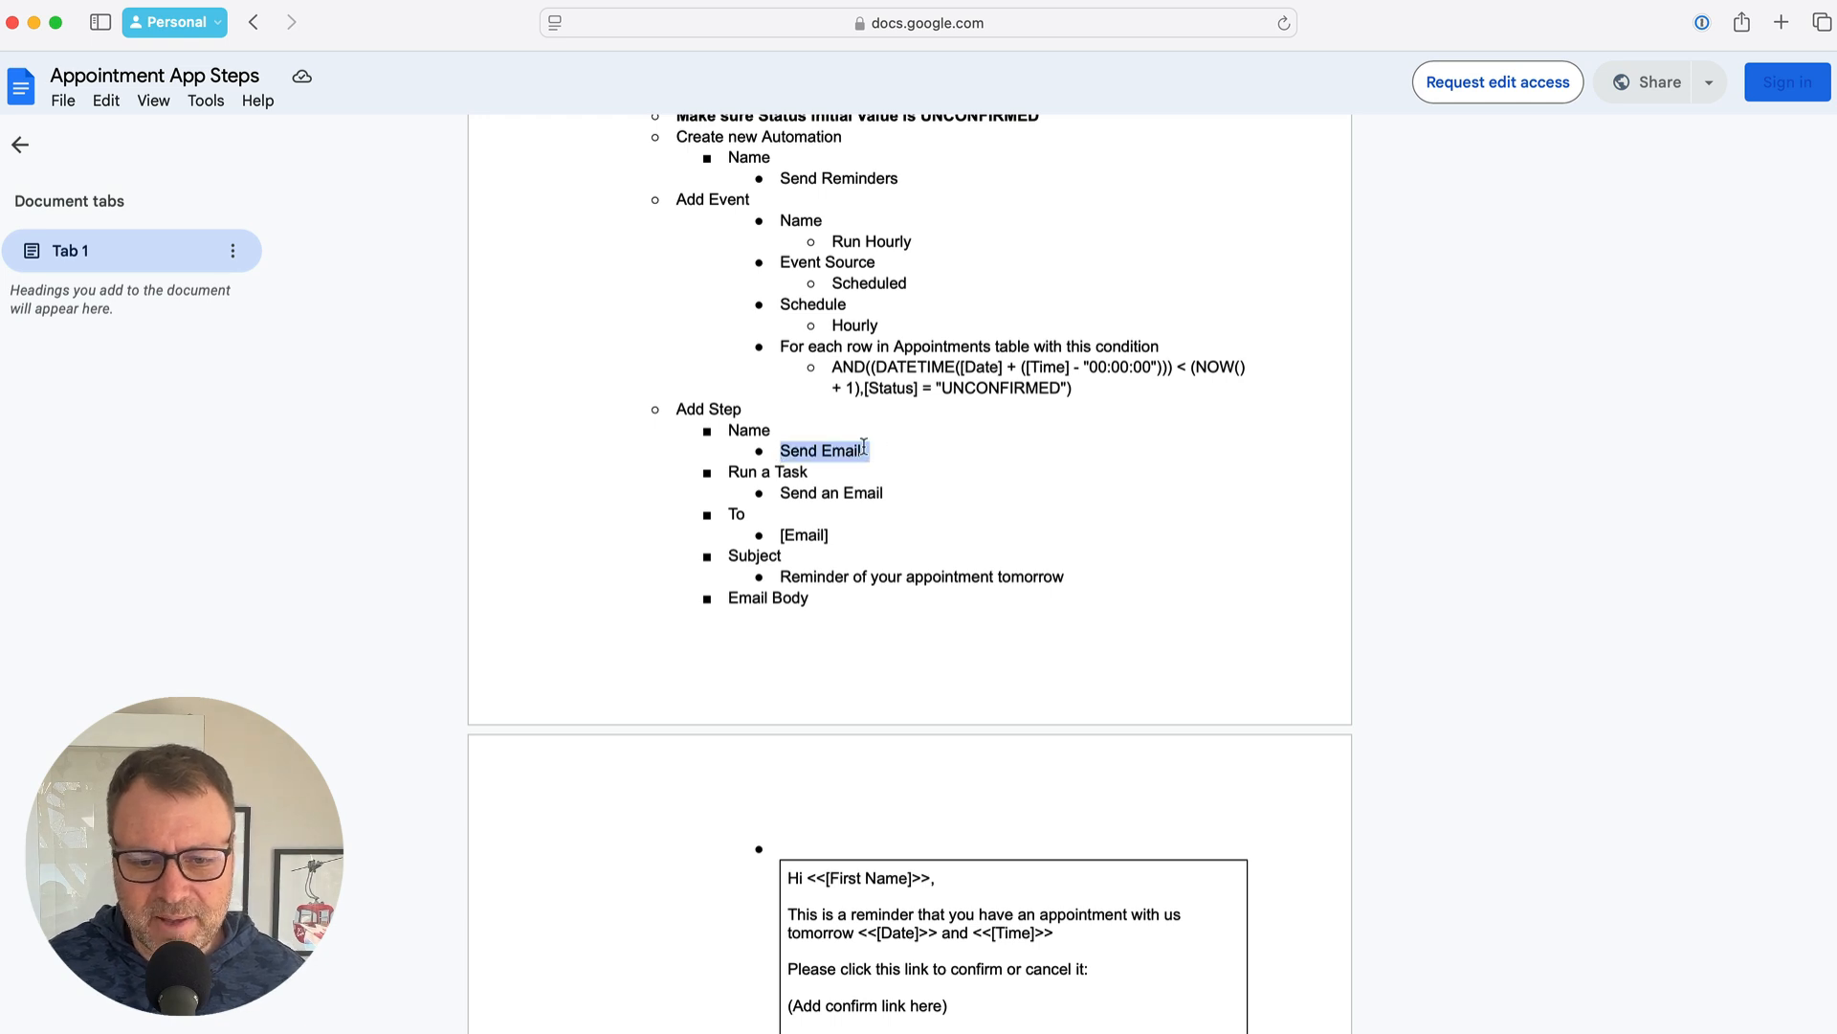
key(super+Tab)
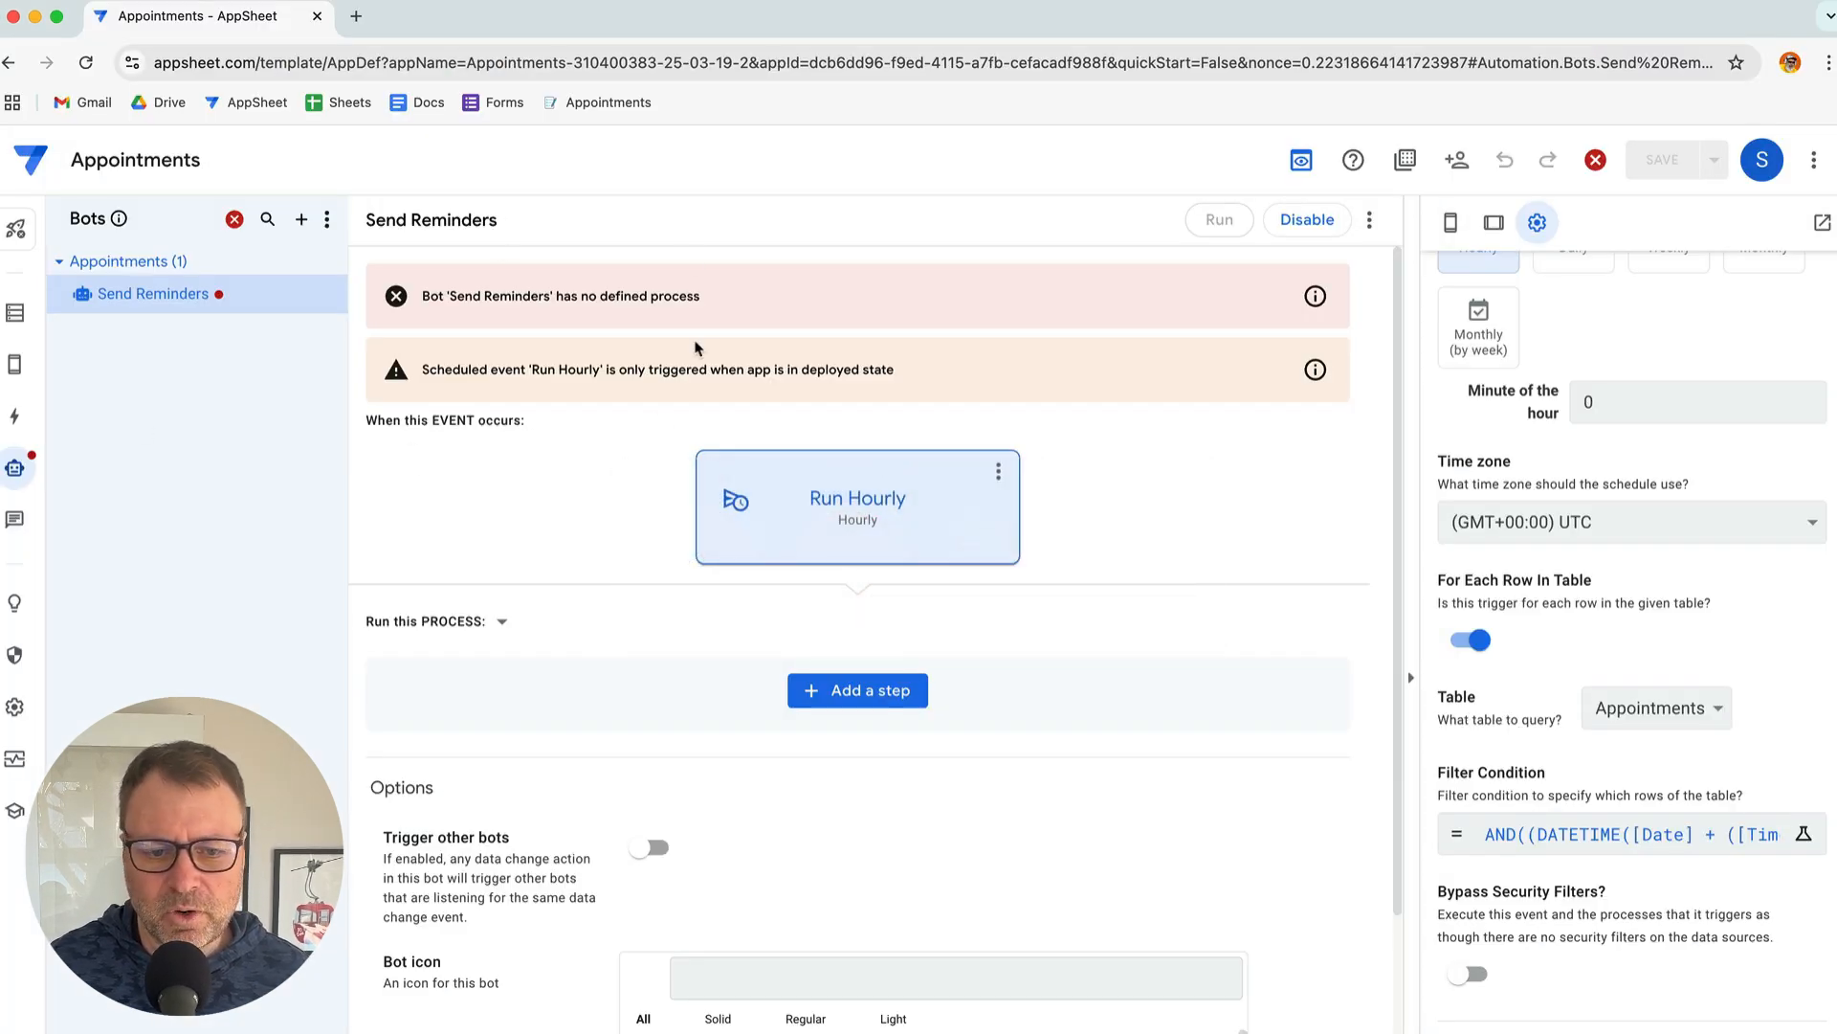
scroll(1002, 659, down, 1)
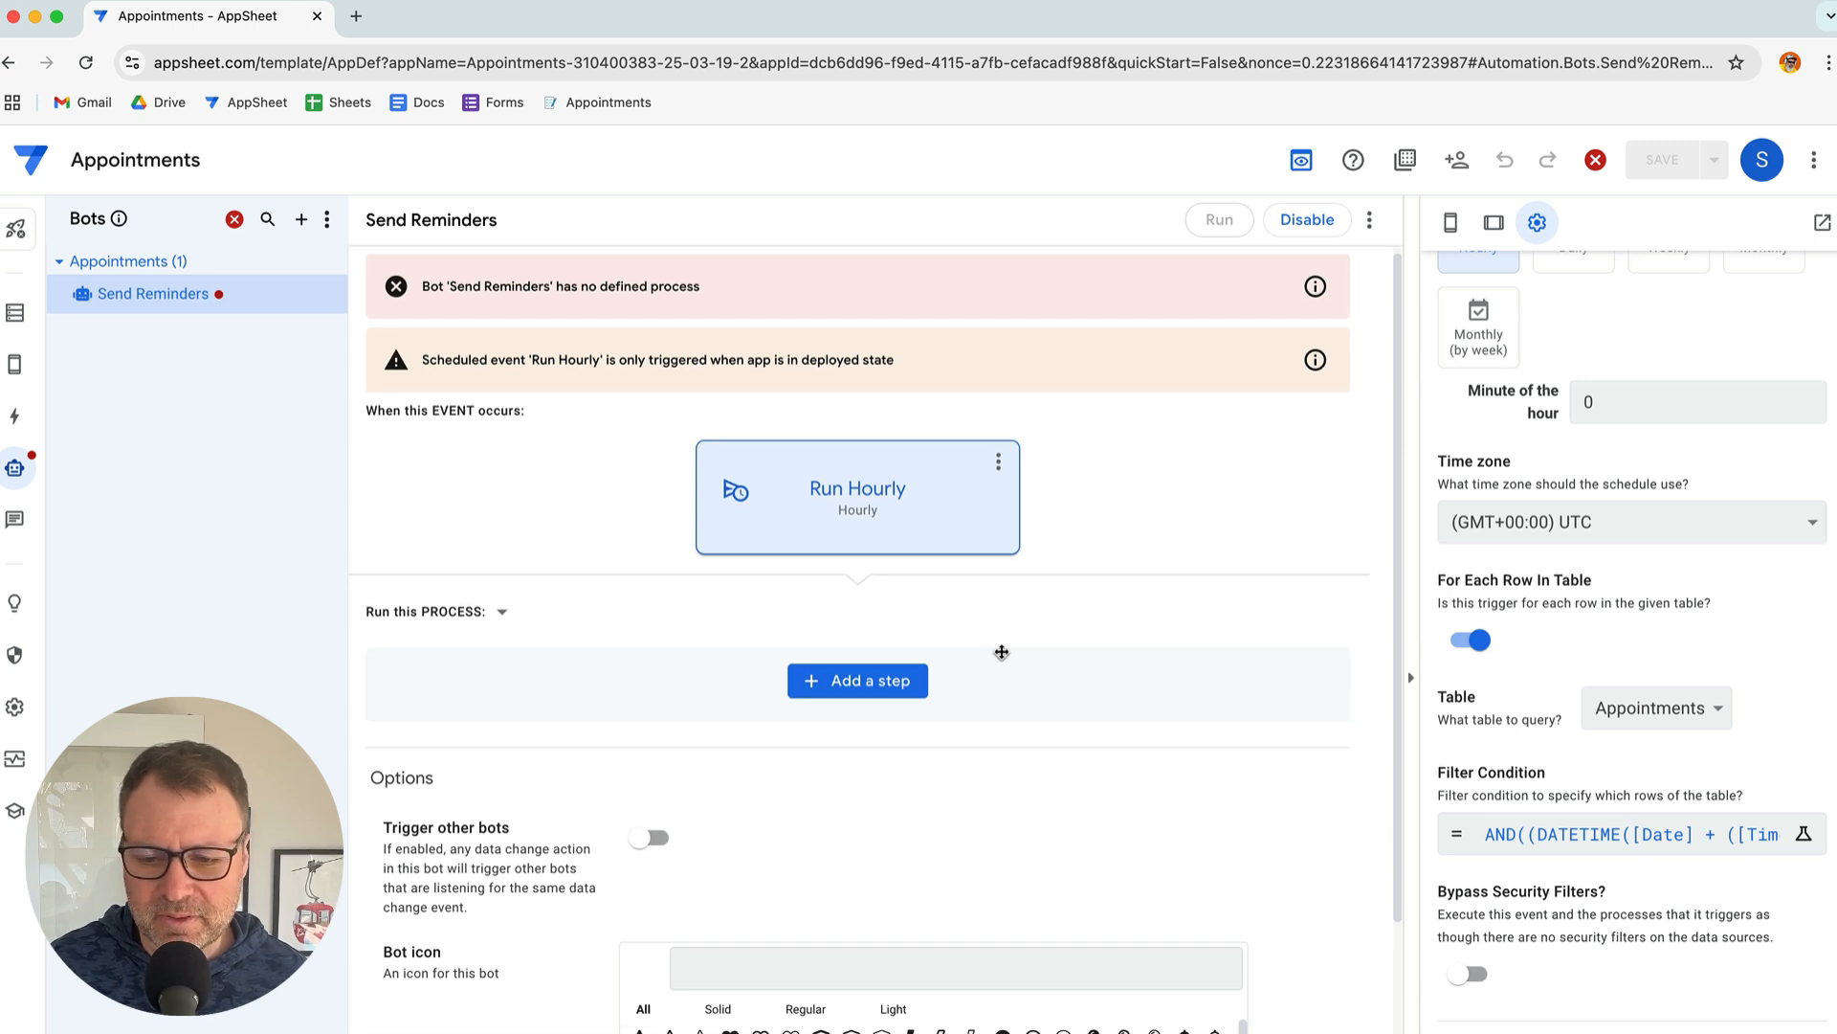
scroll(1002, 651, down, 2)
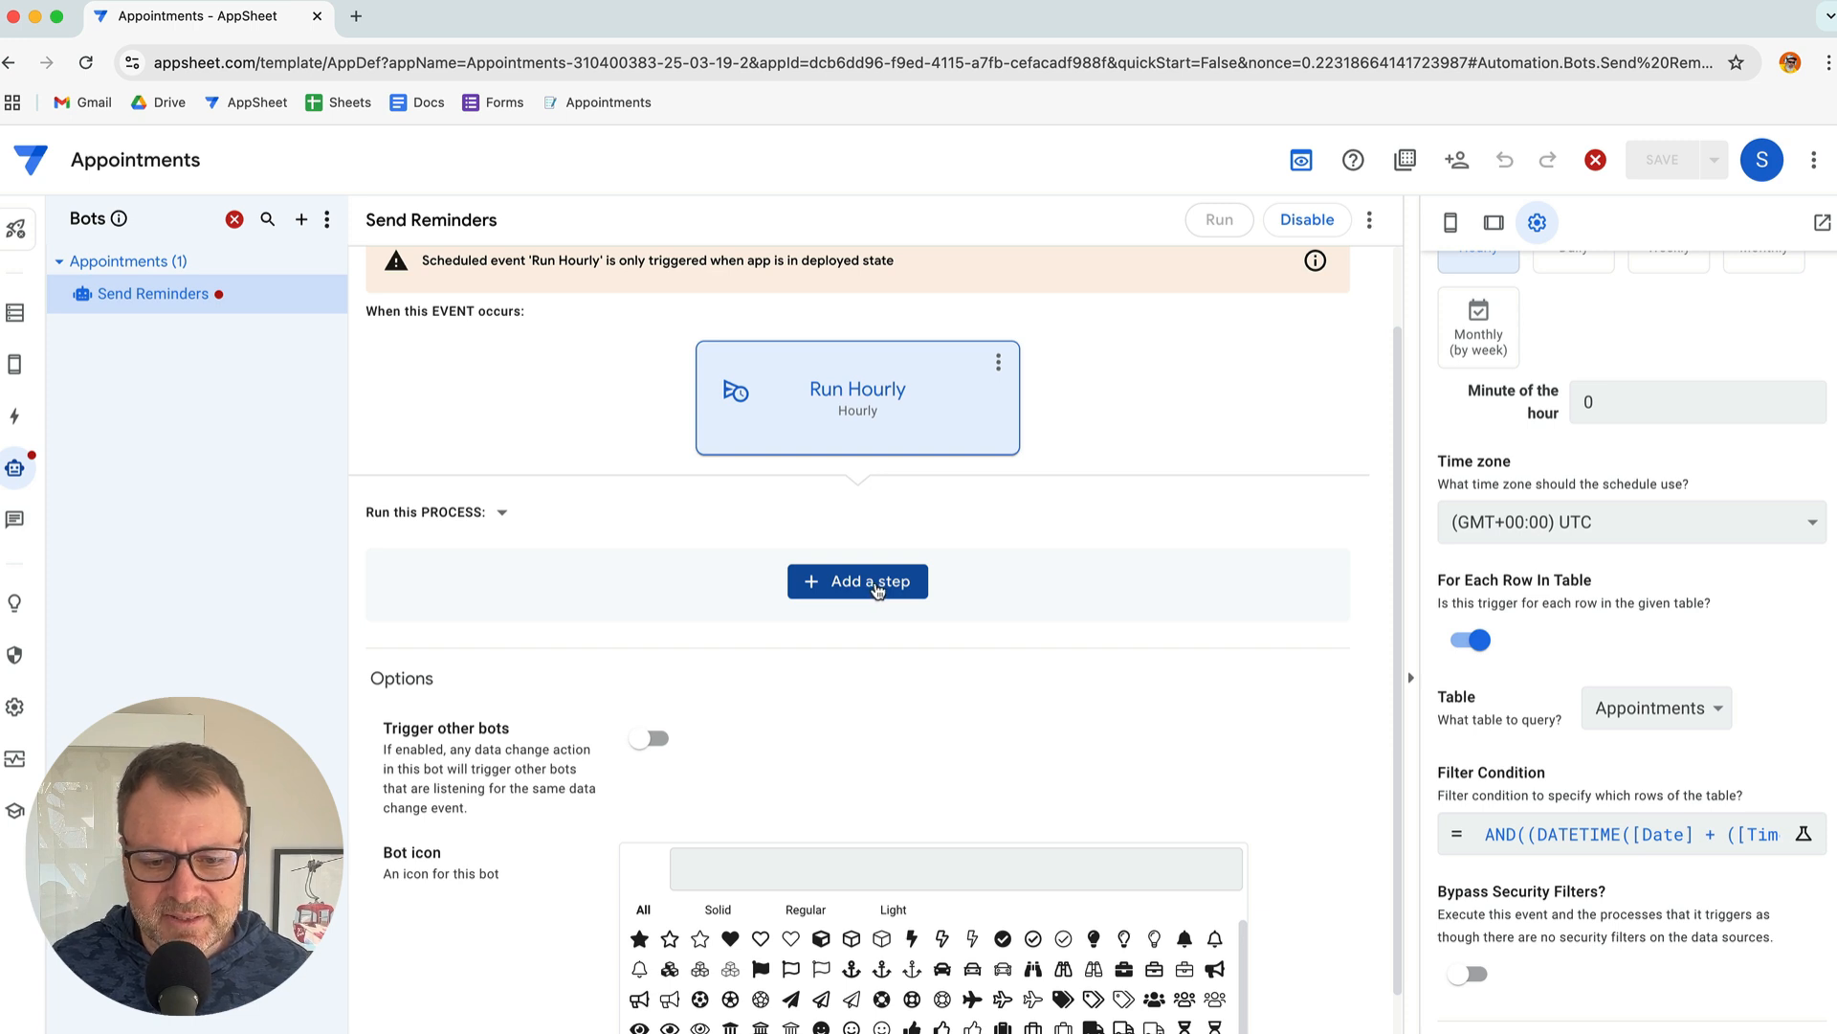
Add a new blank step to the process and rename it Send Email
click(889, 586)
click(773, 976)
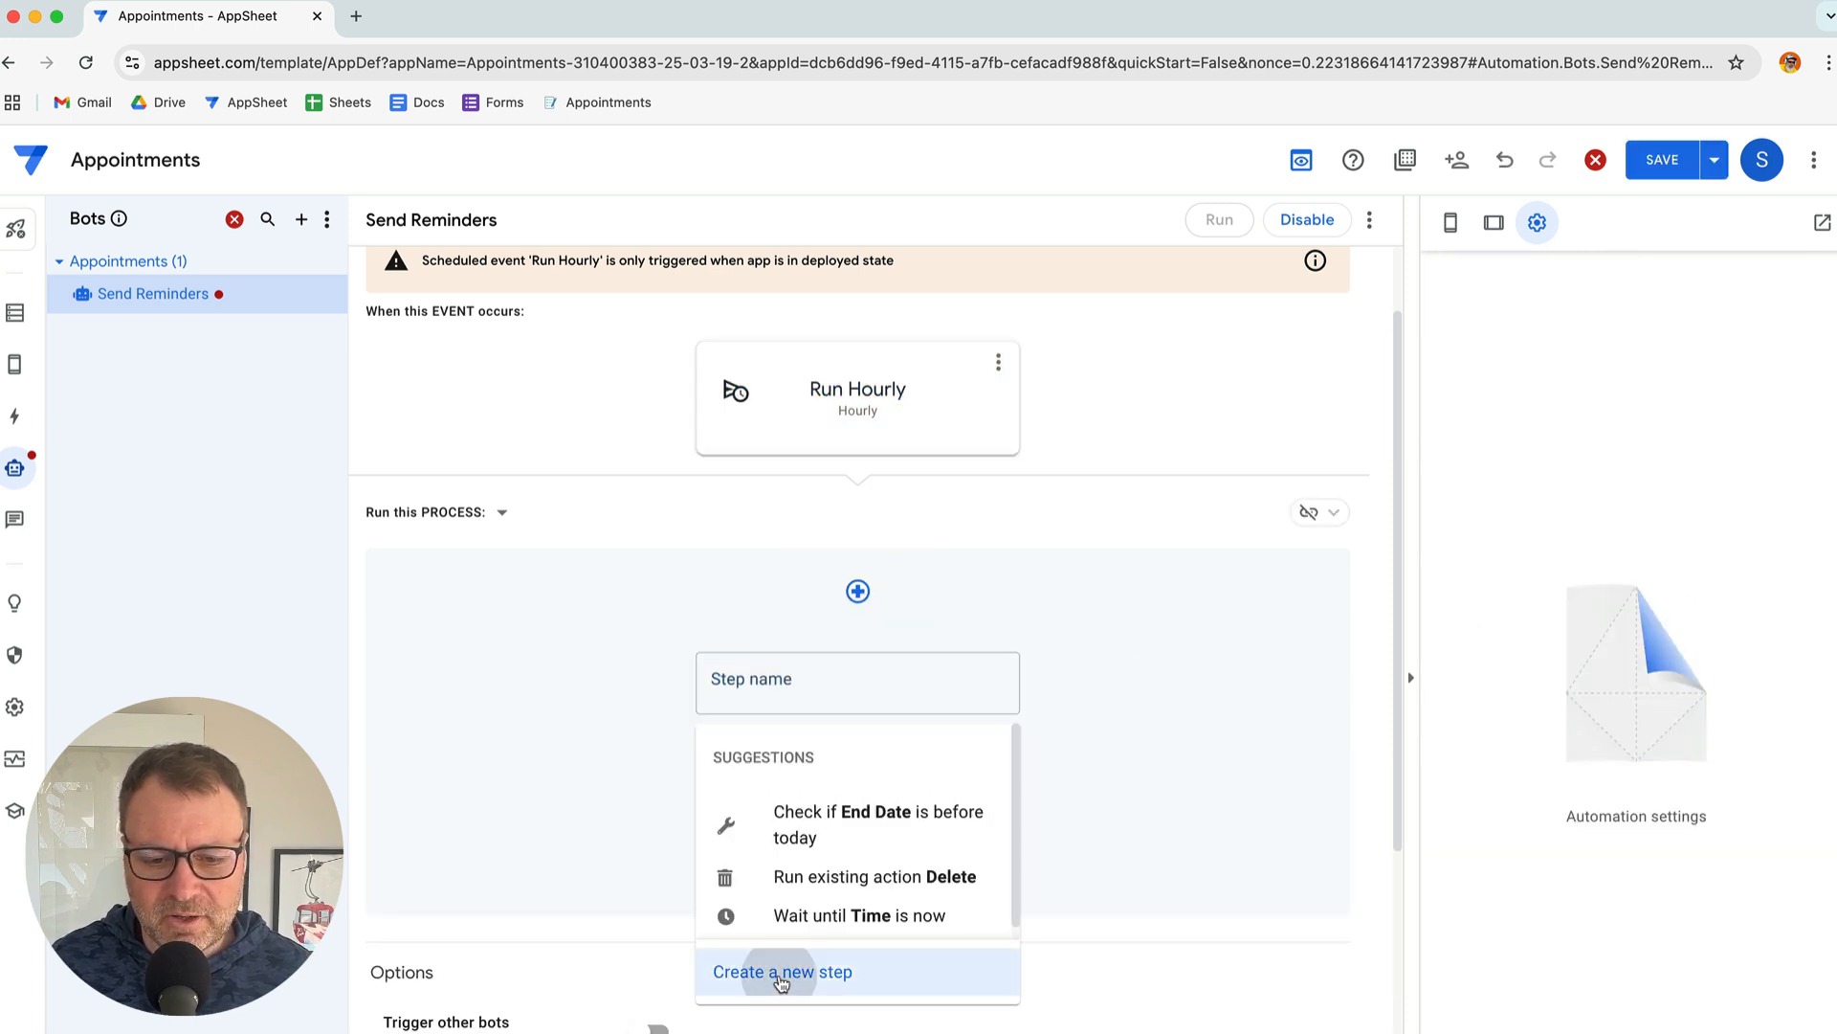
click(898, 685)
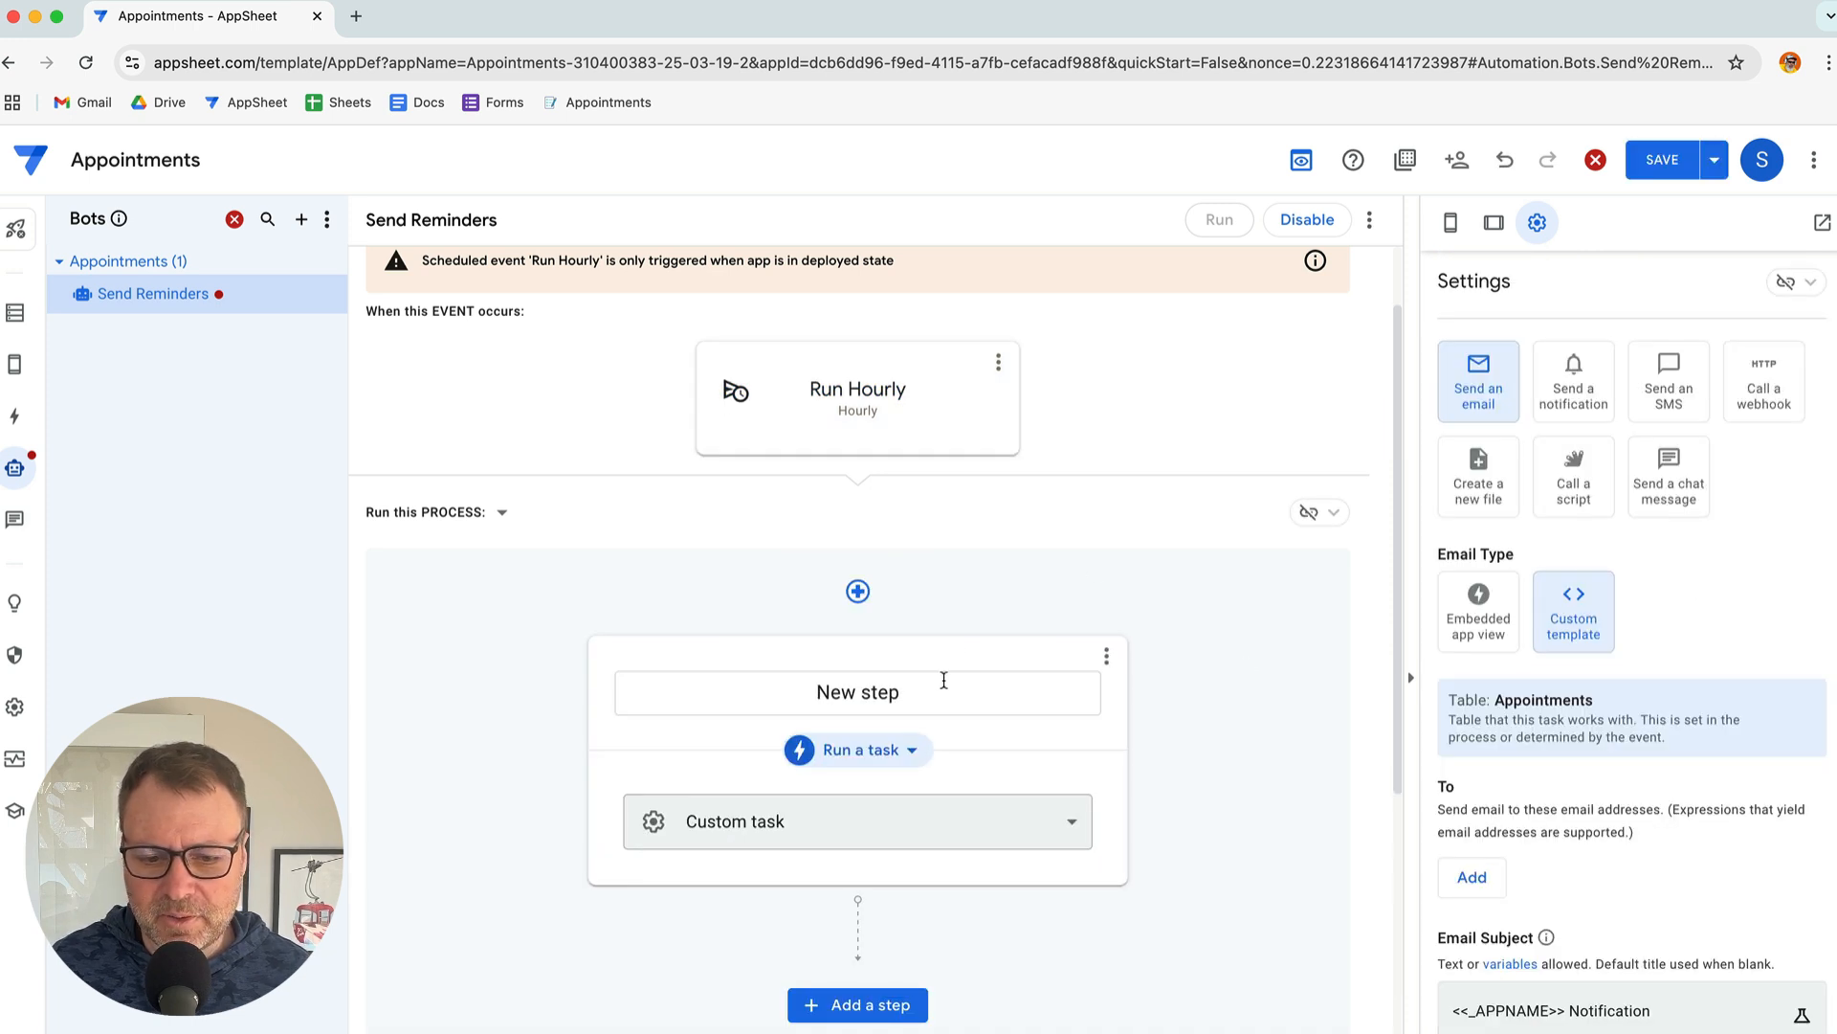
click(873, 695)
triple_click(873, 694)
key(ctrl+v)
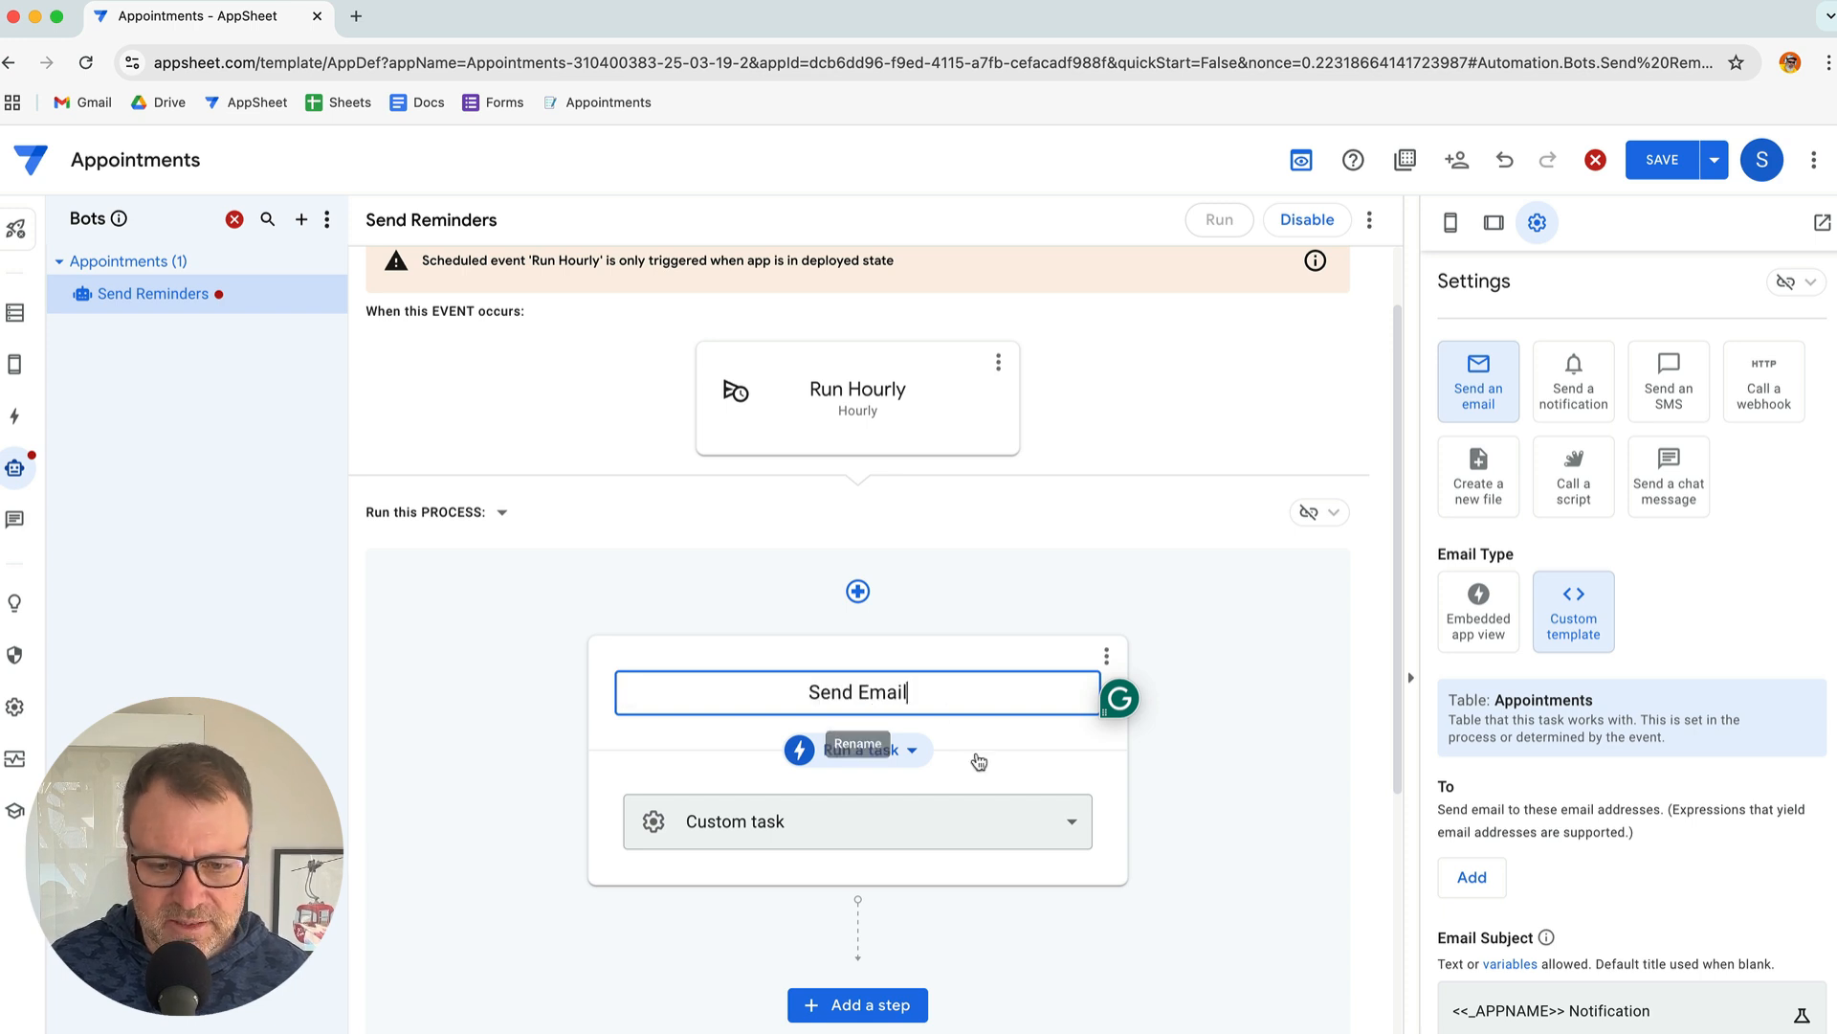
Check the Send Email step's settings against the notes, leaving it set to Send an email
key(super+Tab)
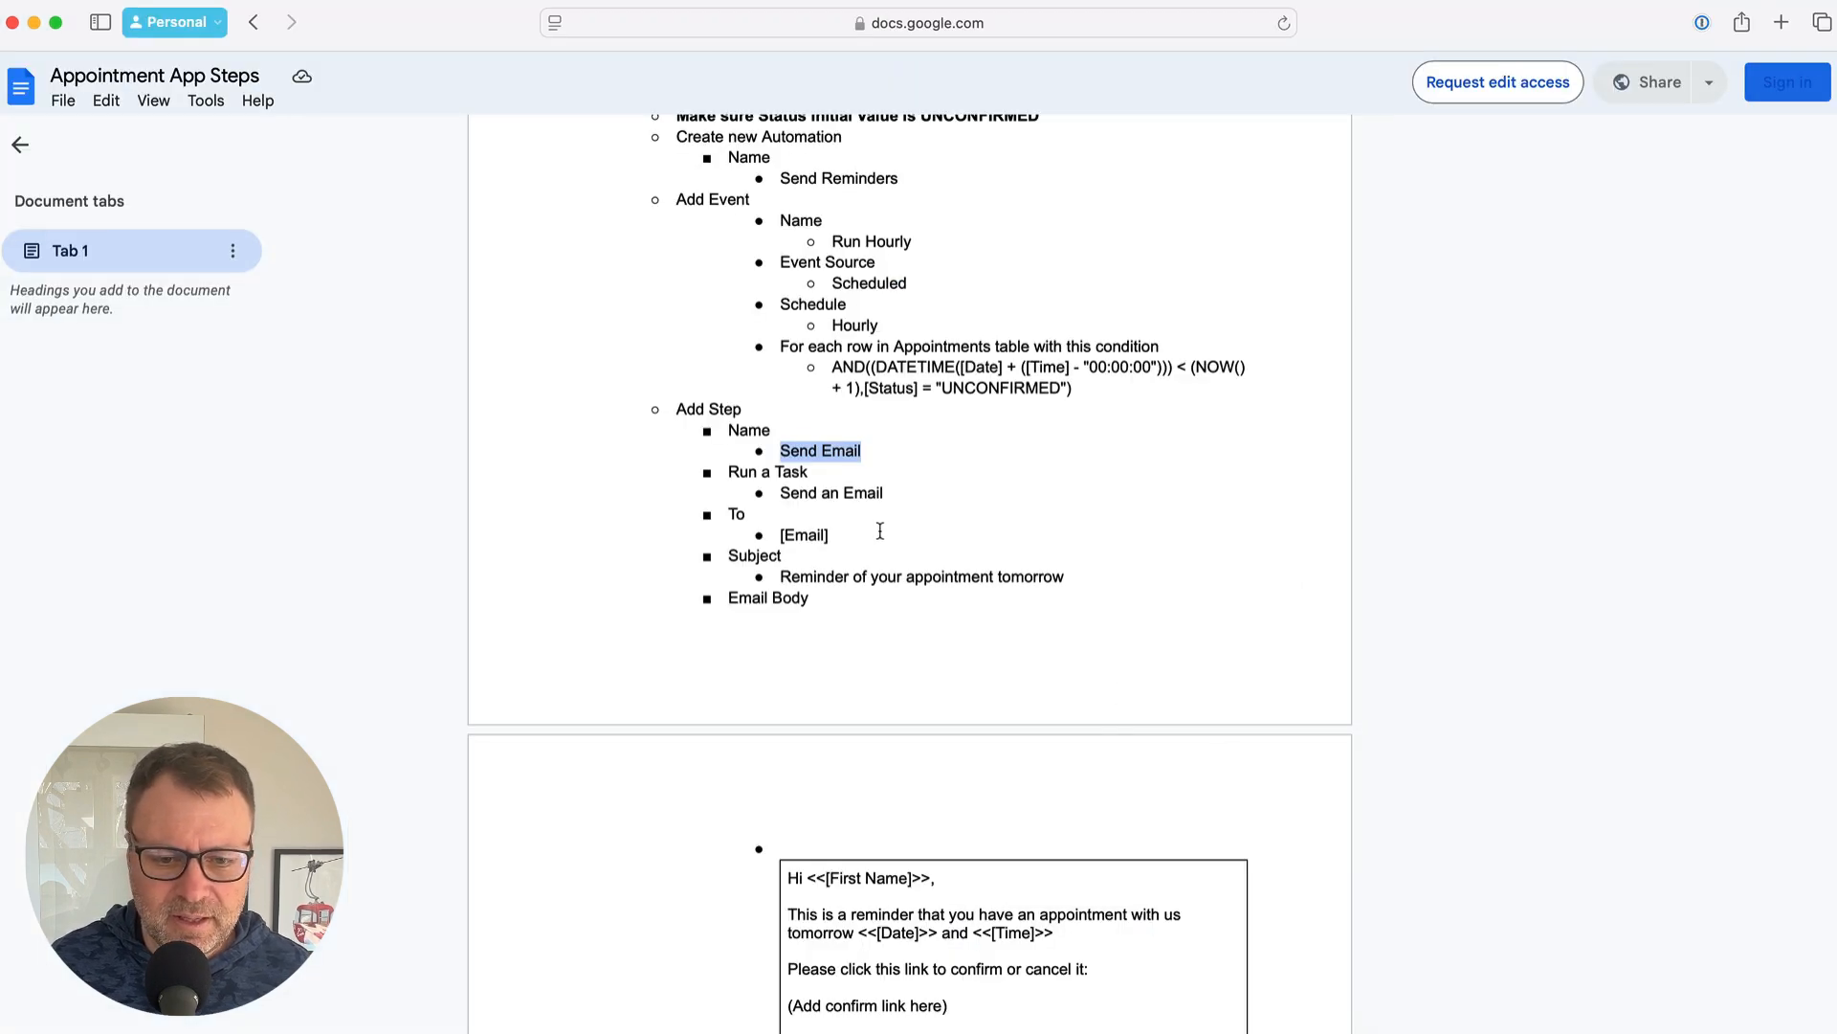
click(831, 498)
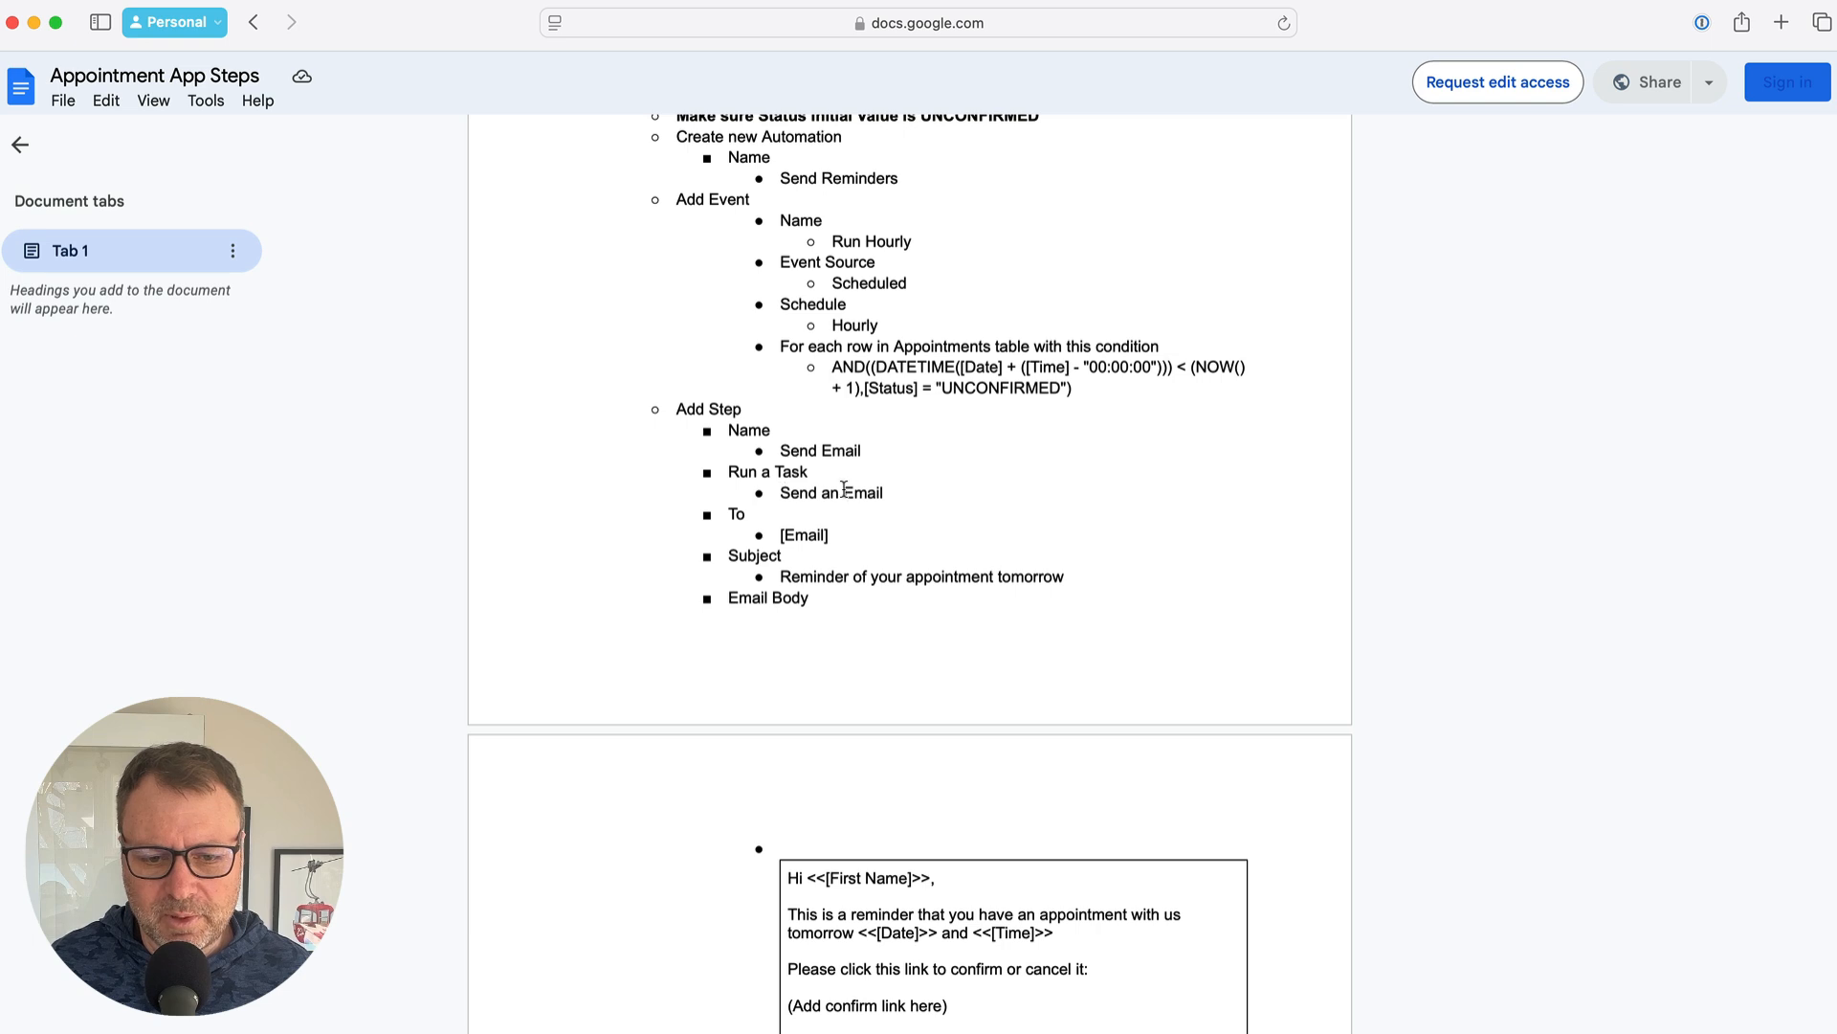
key(super+Tab)
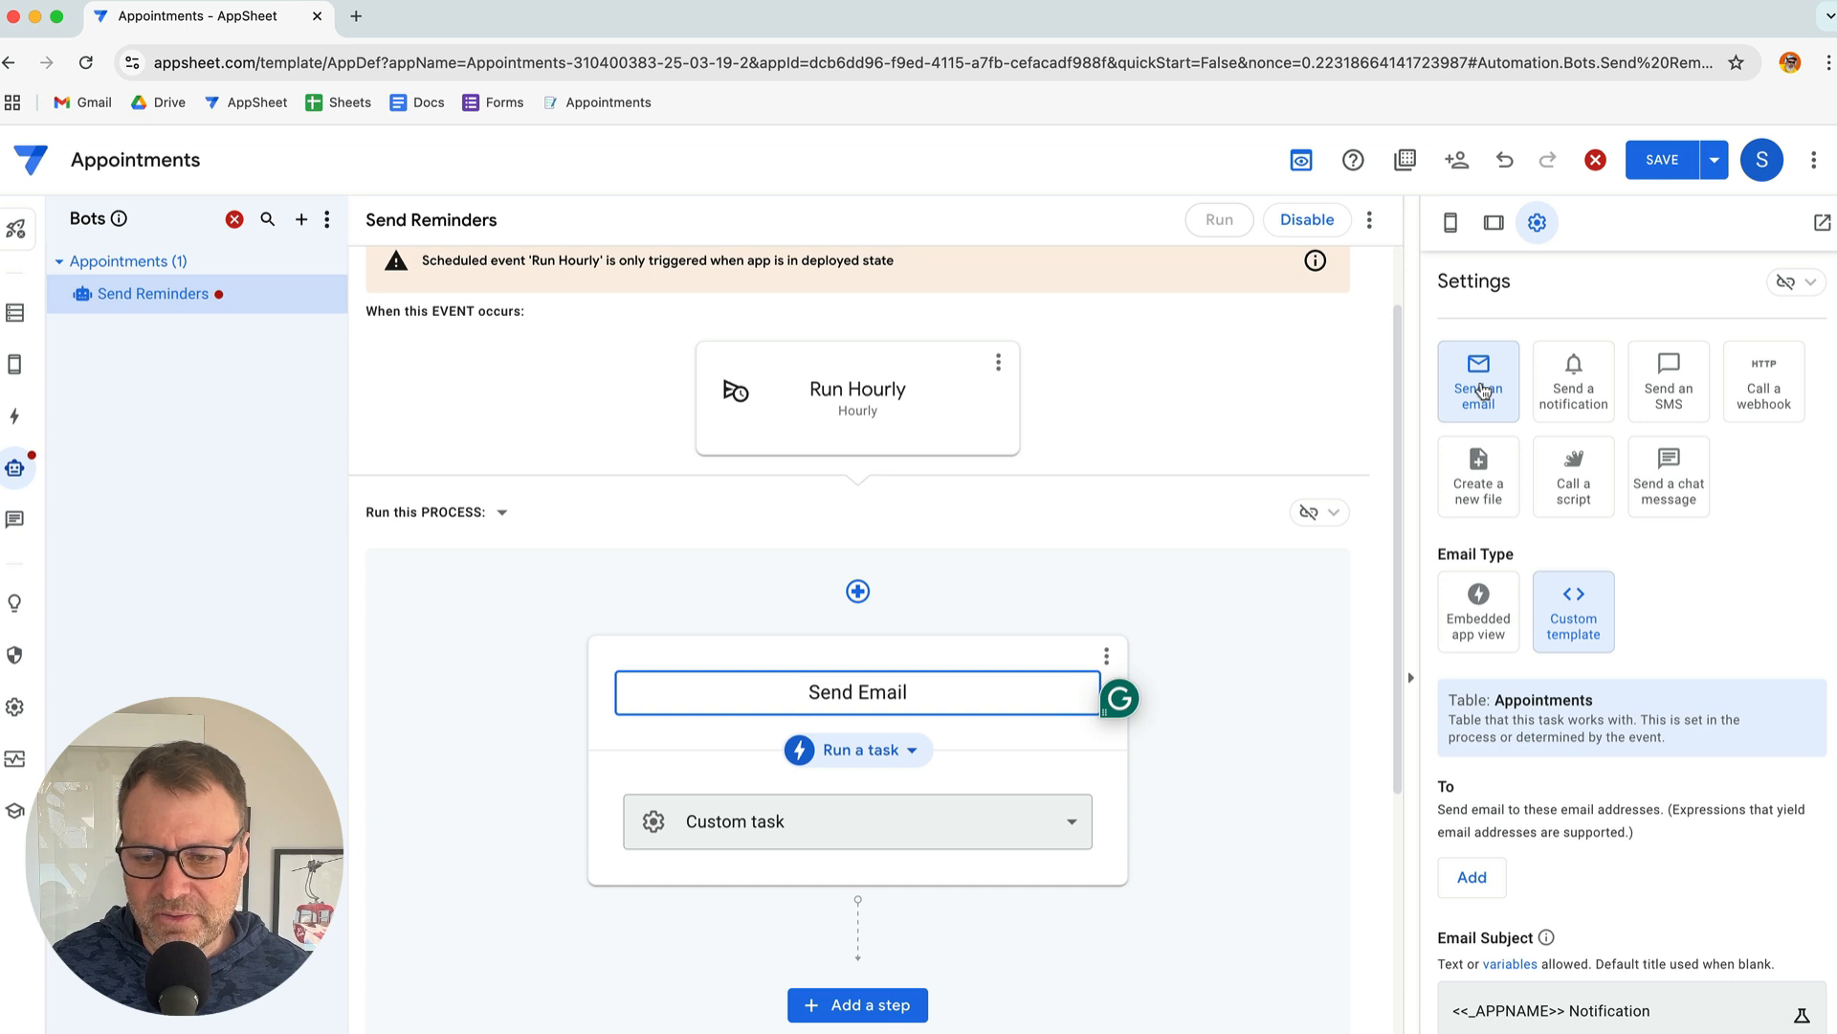
key(super+Tab)
scroll(878, 487, down, 1)
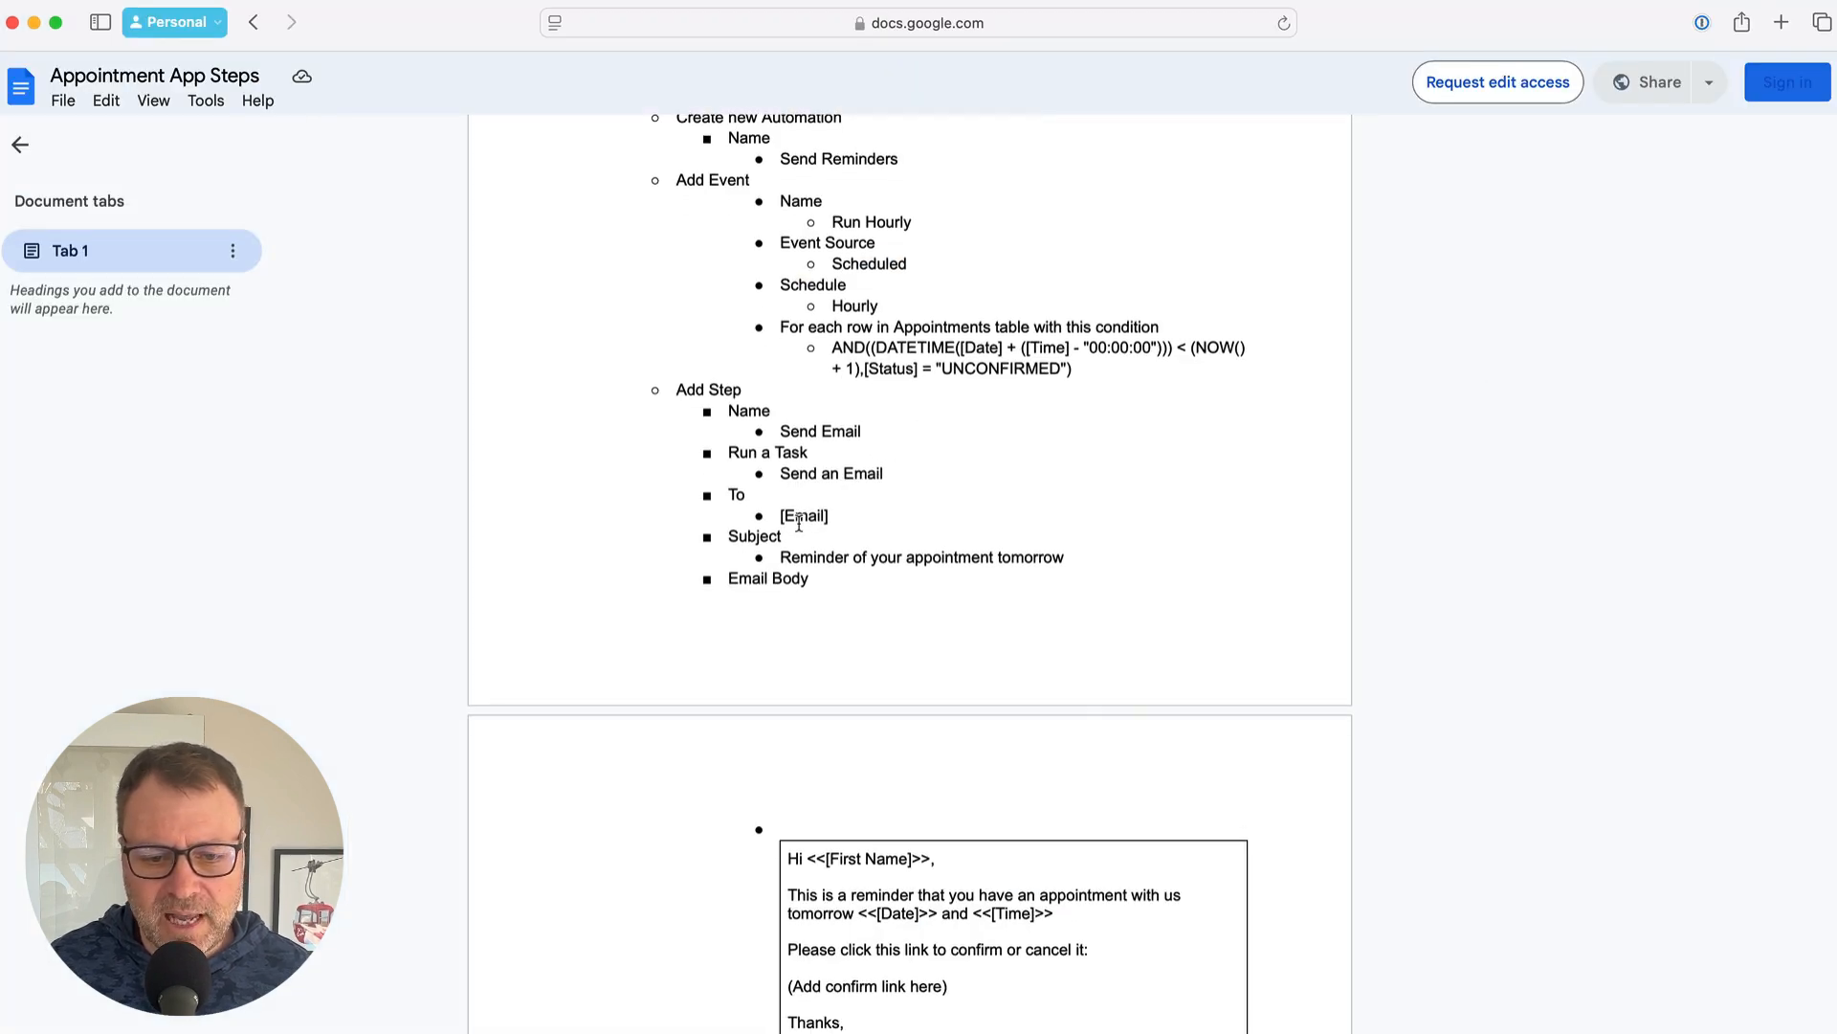
drag(780, 517, 832, 522)
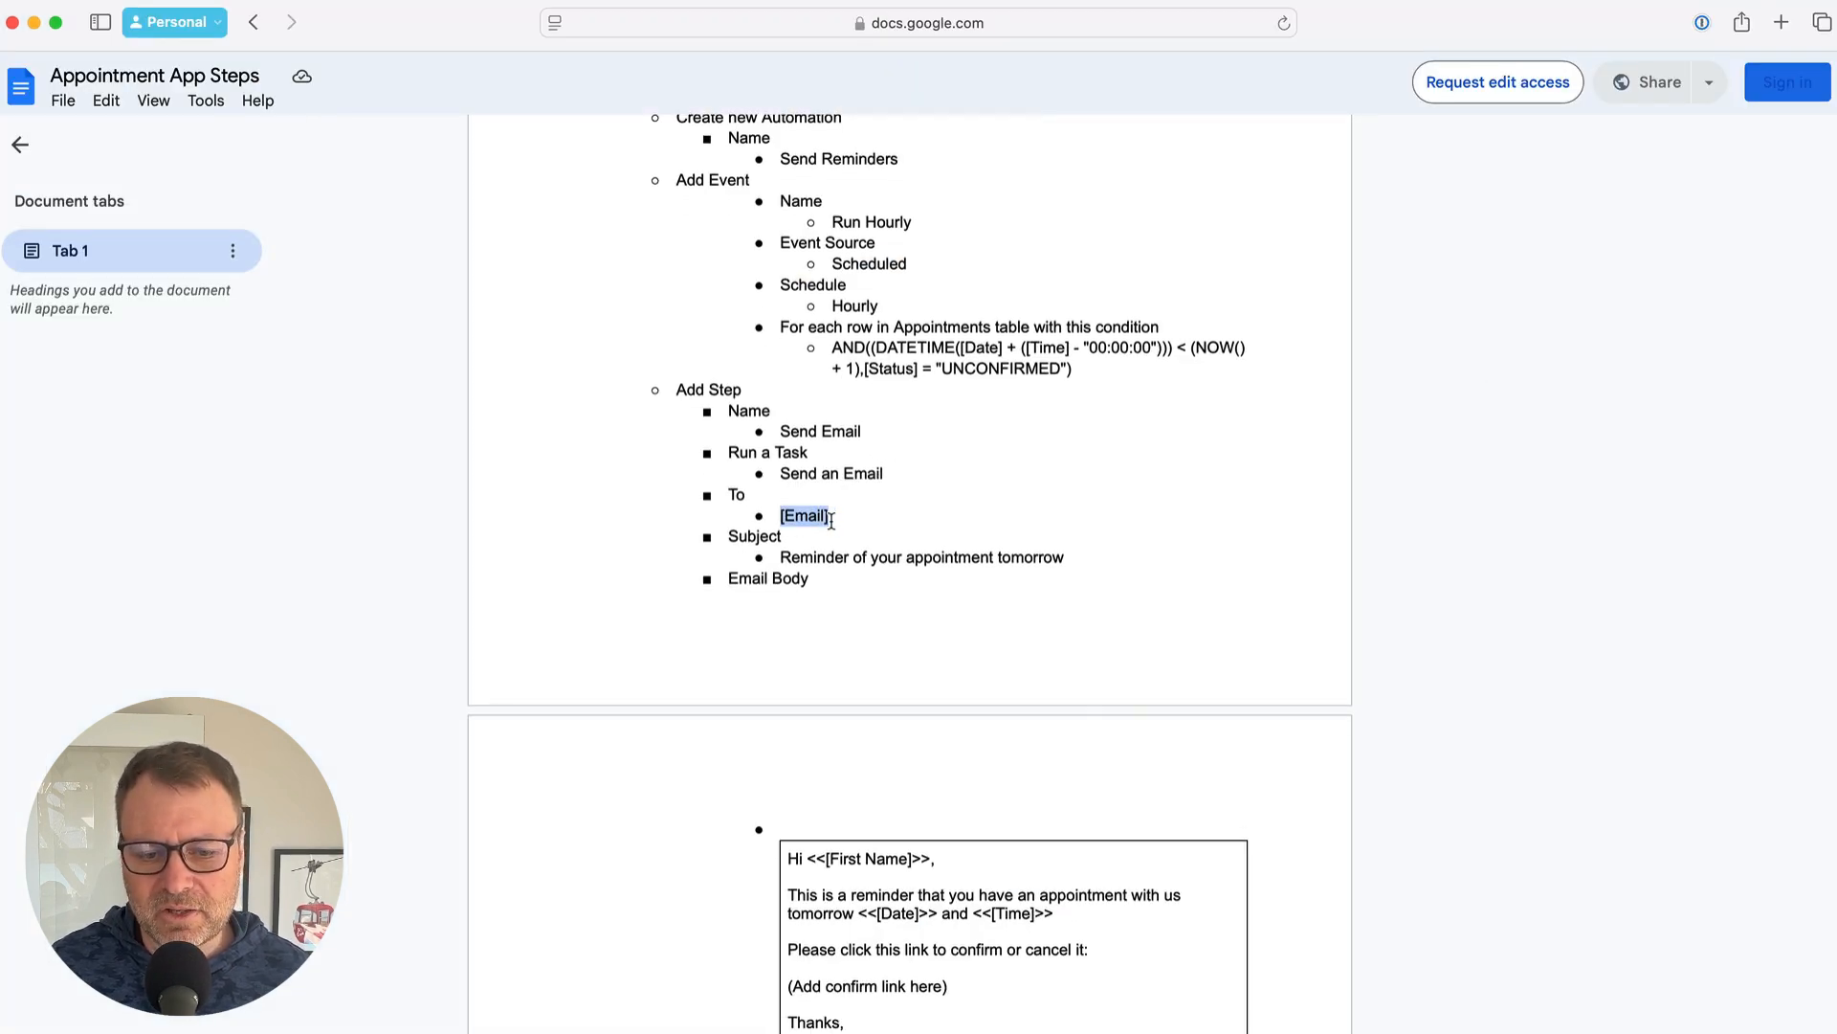
key(super+Tab)
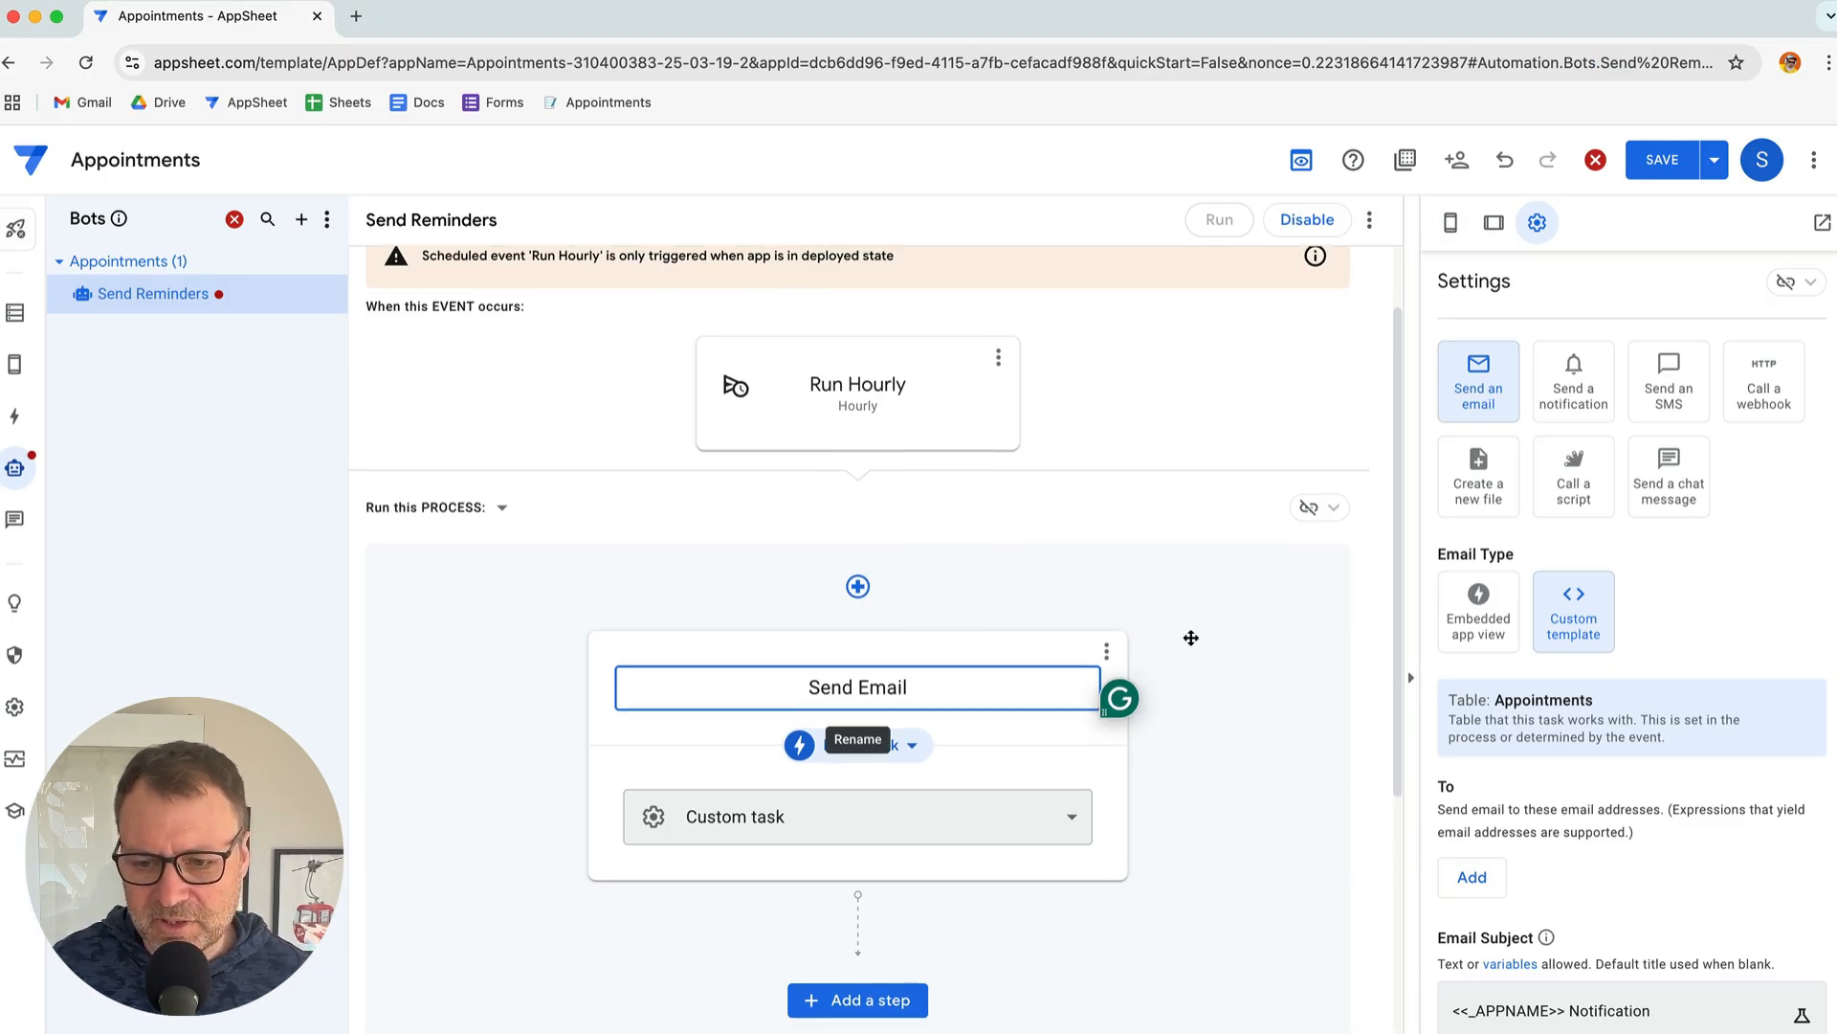
scroll(1191, 637, down, 1)
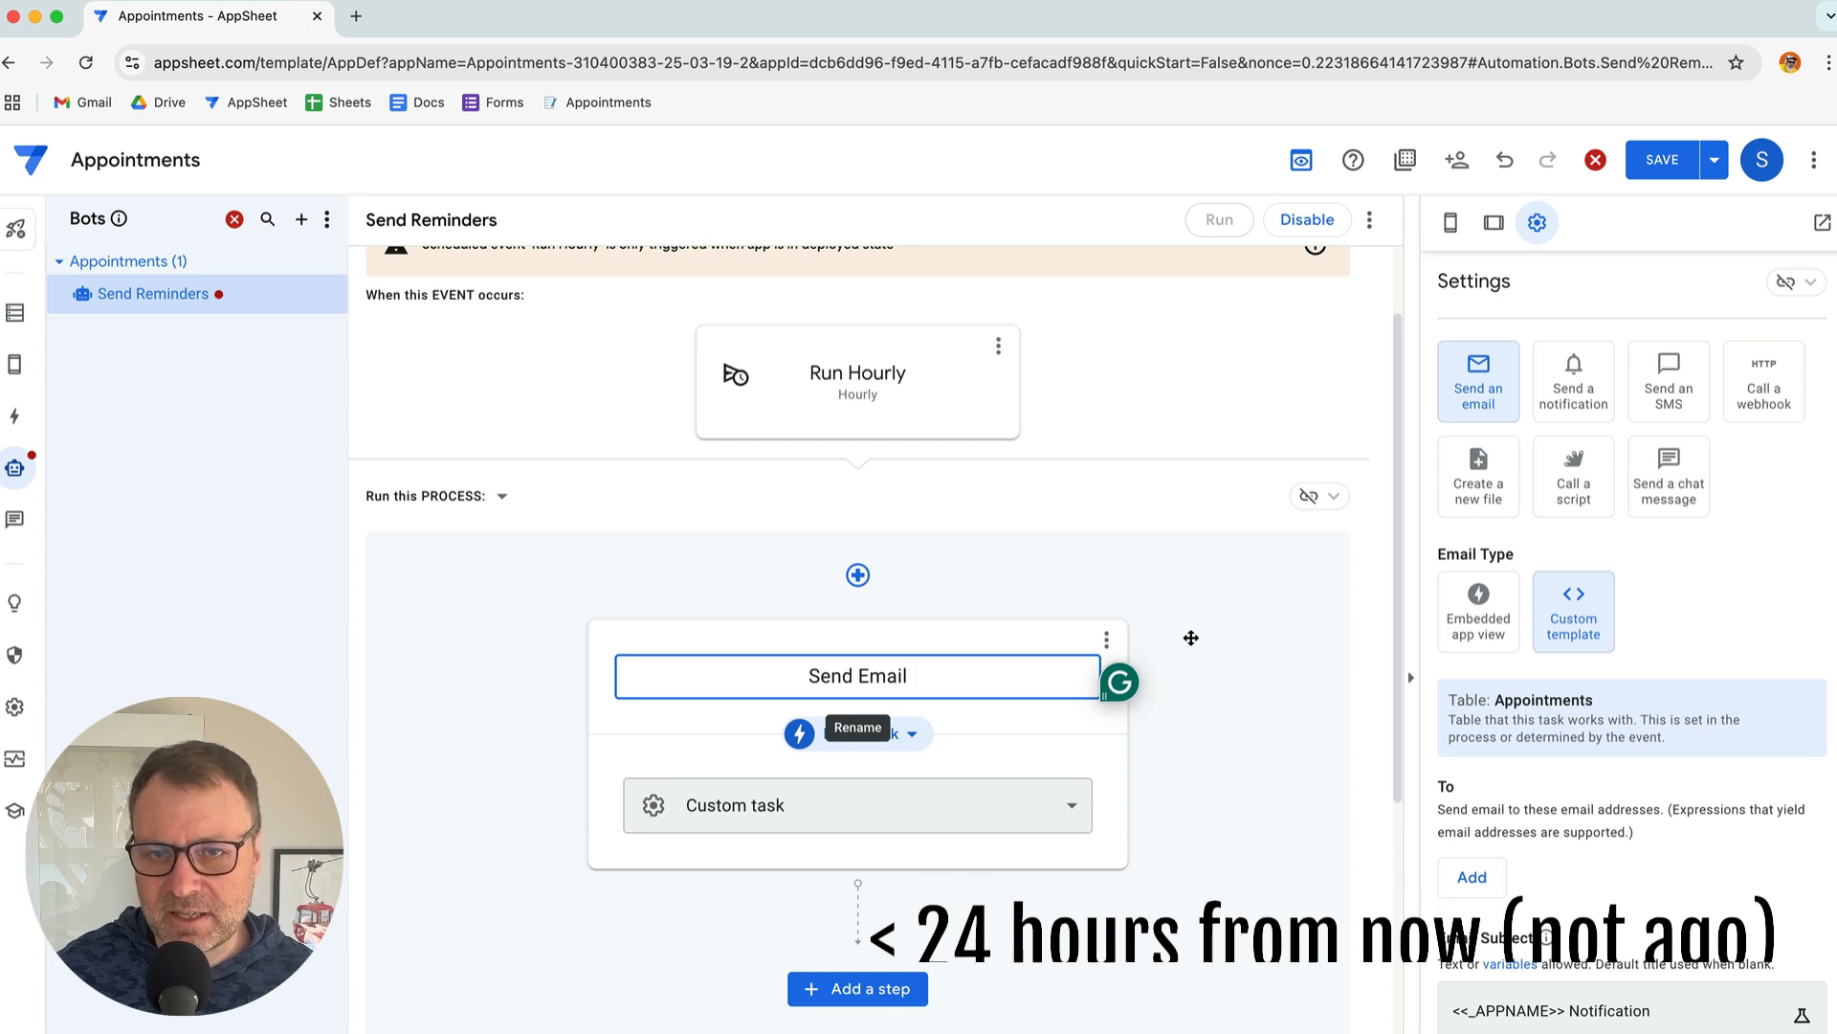
Add a To recipient as the expression [Email], inserted via the Expression Assistant
click(1474, 876)
scroll(1627, 881, down, 2)
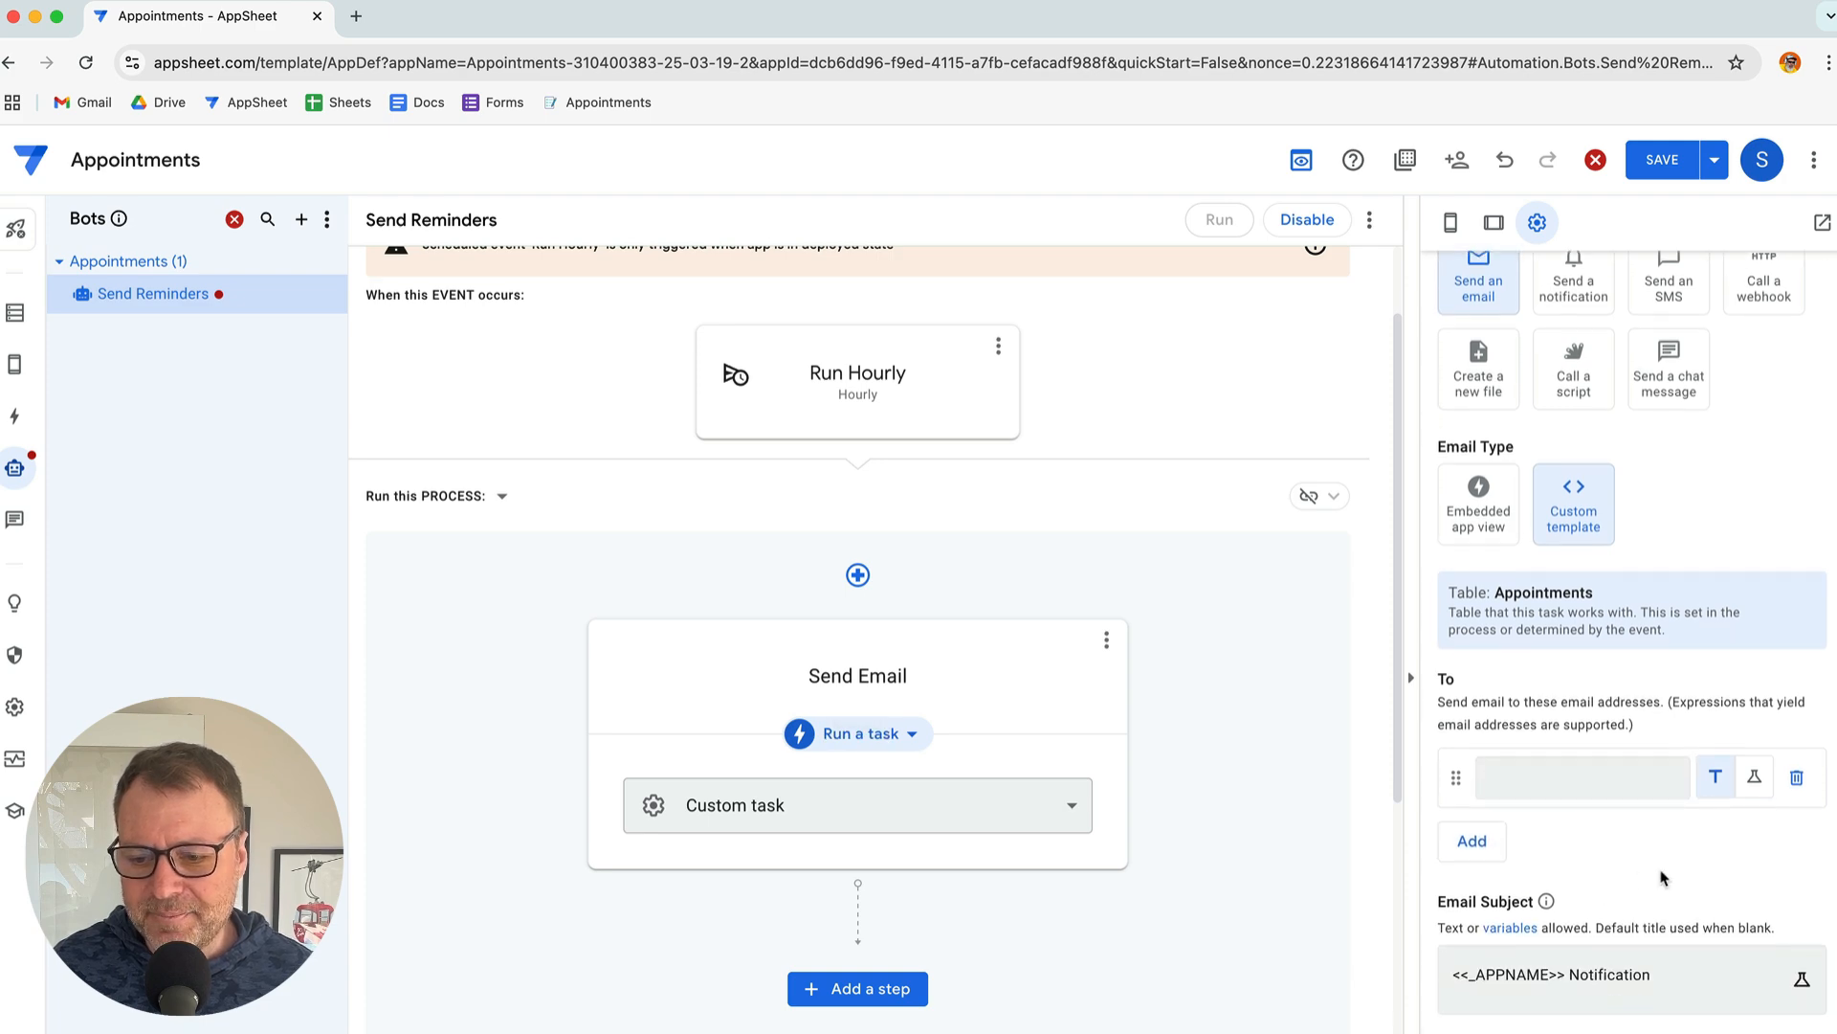
click(1755, 778)
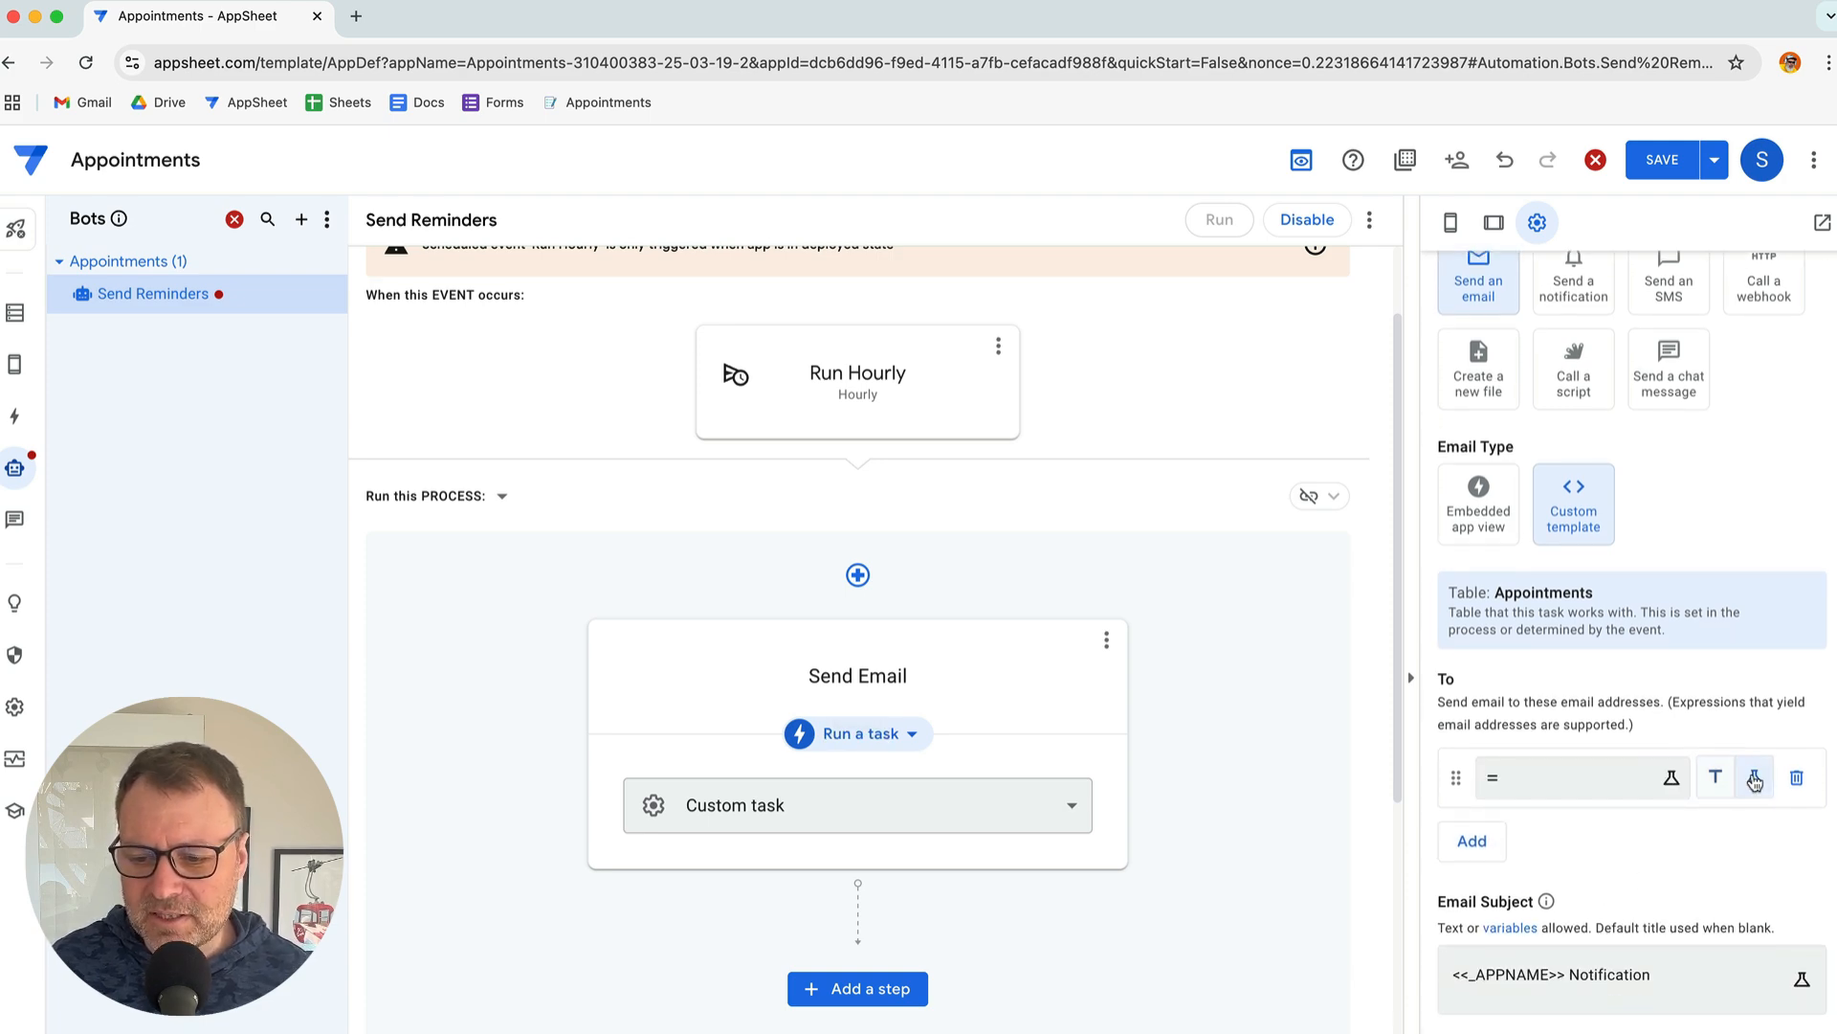
click(1561, 778)
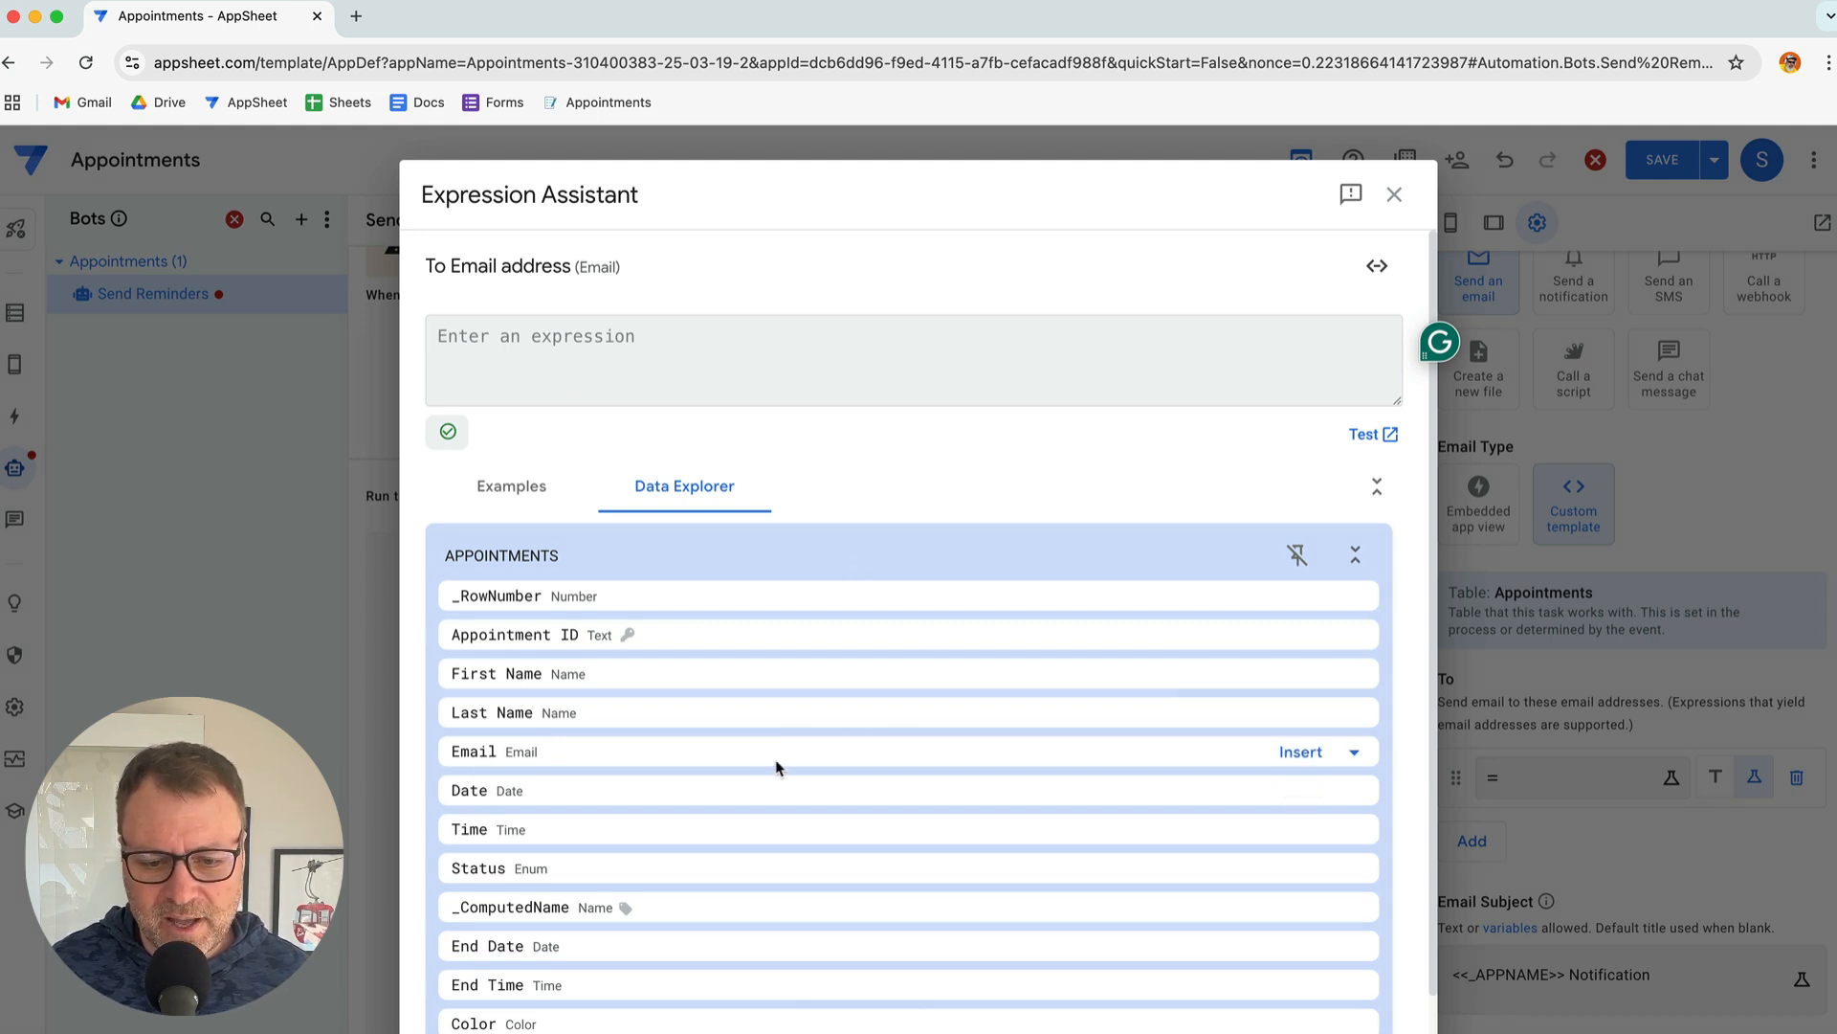
click(1300, 751)
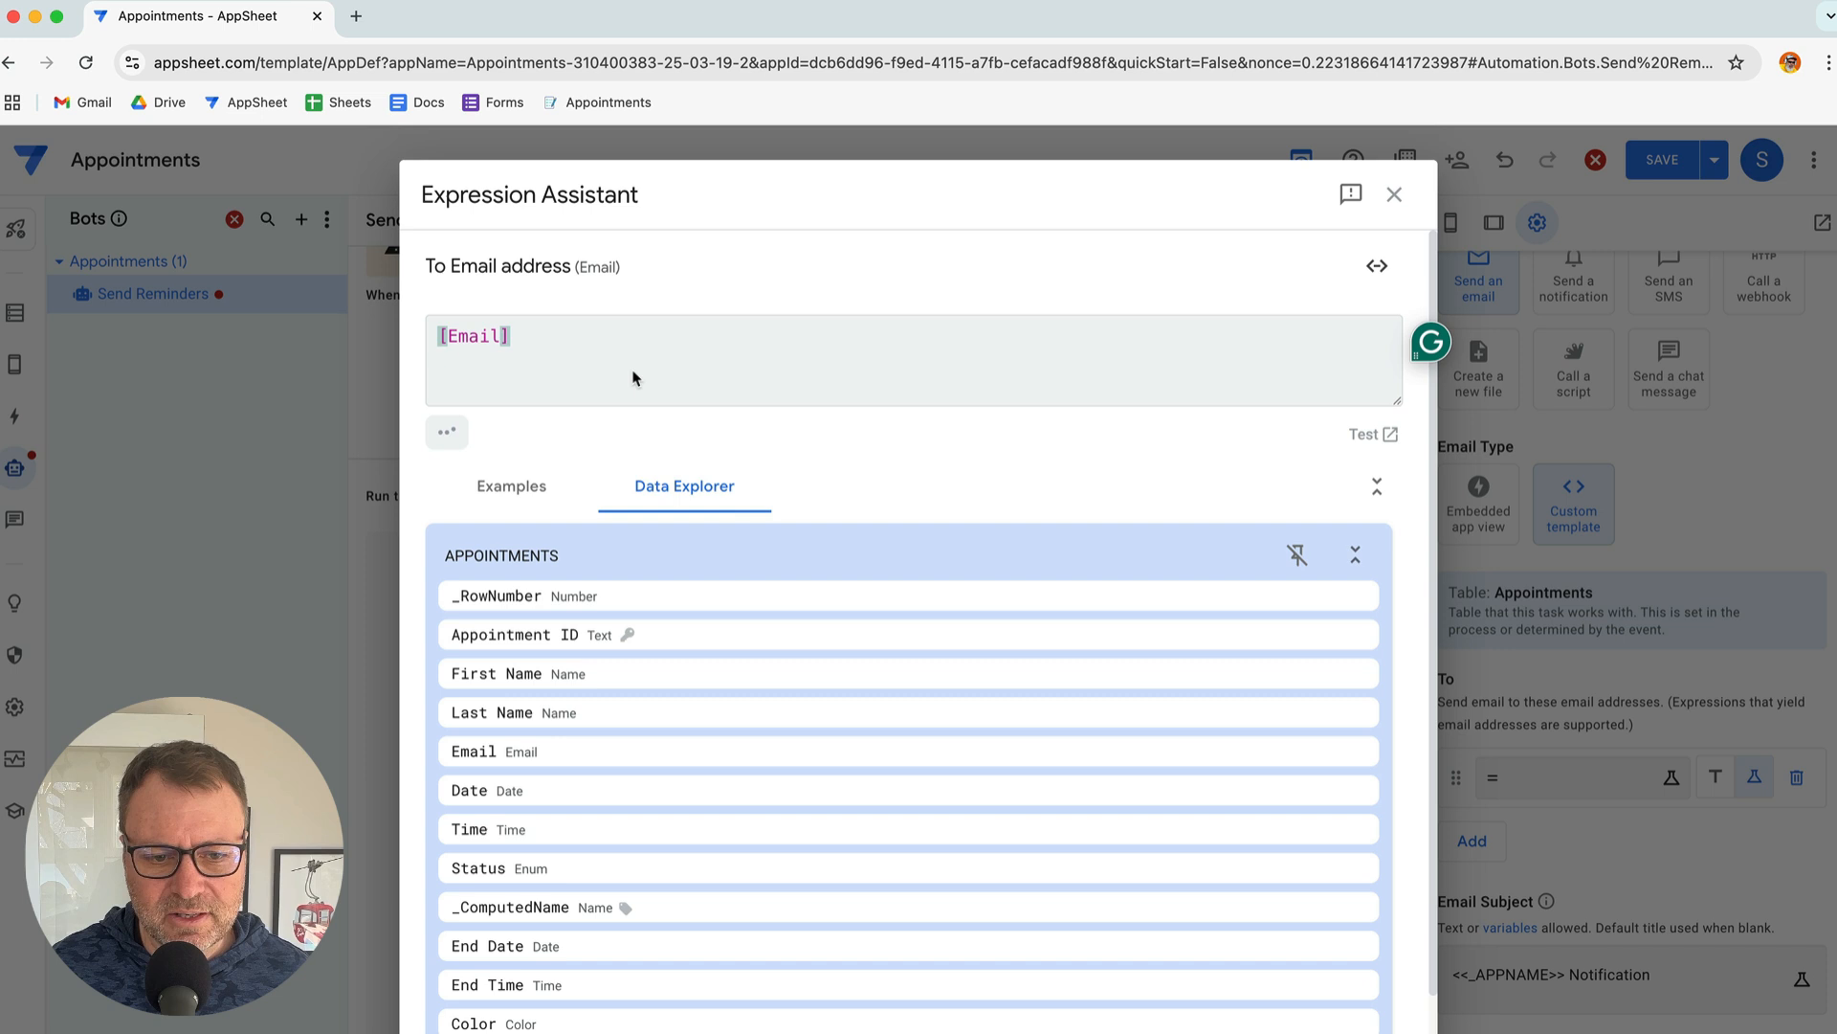
click(1369, 1027)
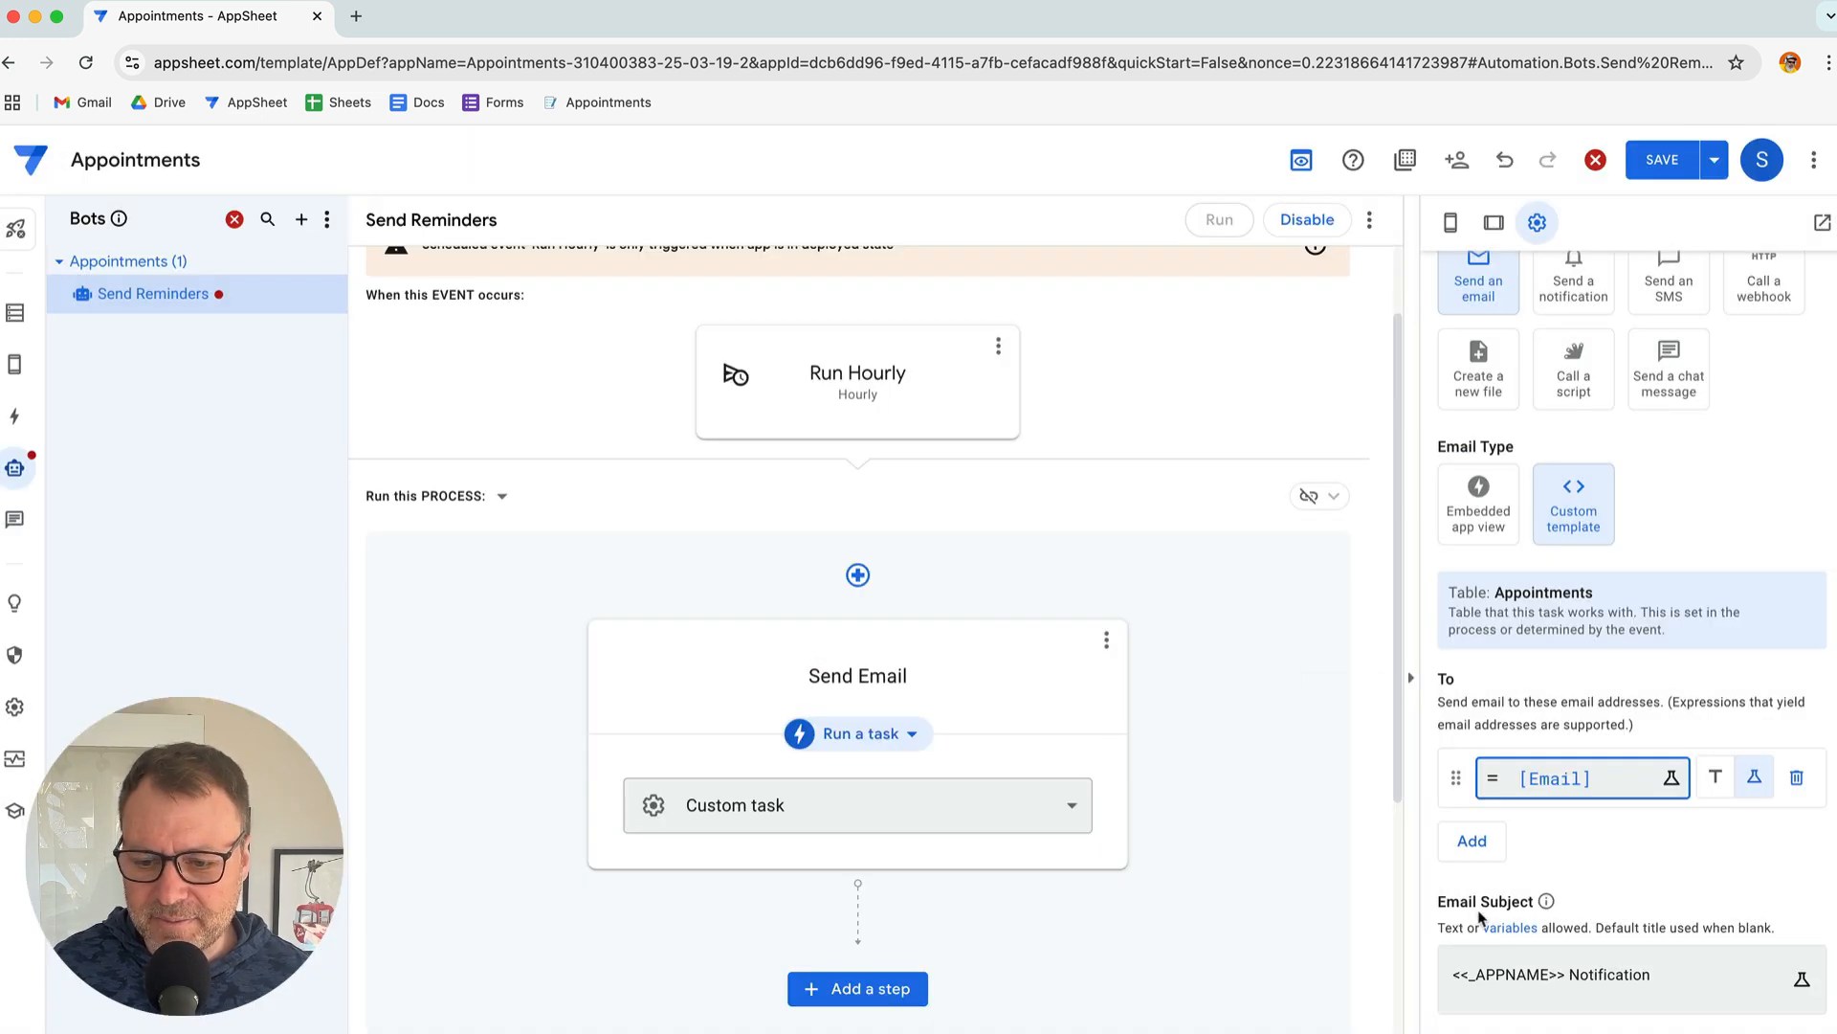
scroll(1492, 900, down, 1)
scroll(1505, 879, down, 3)
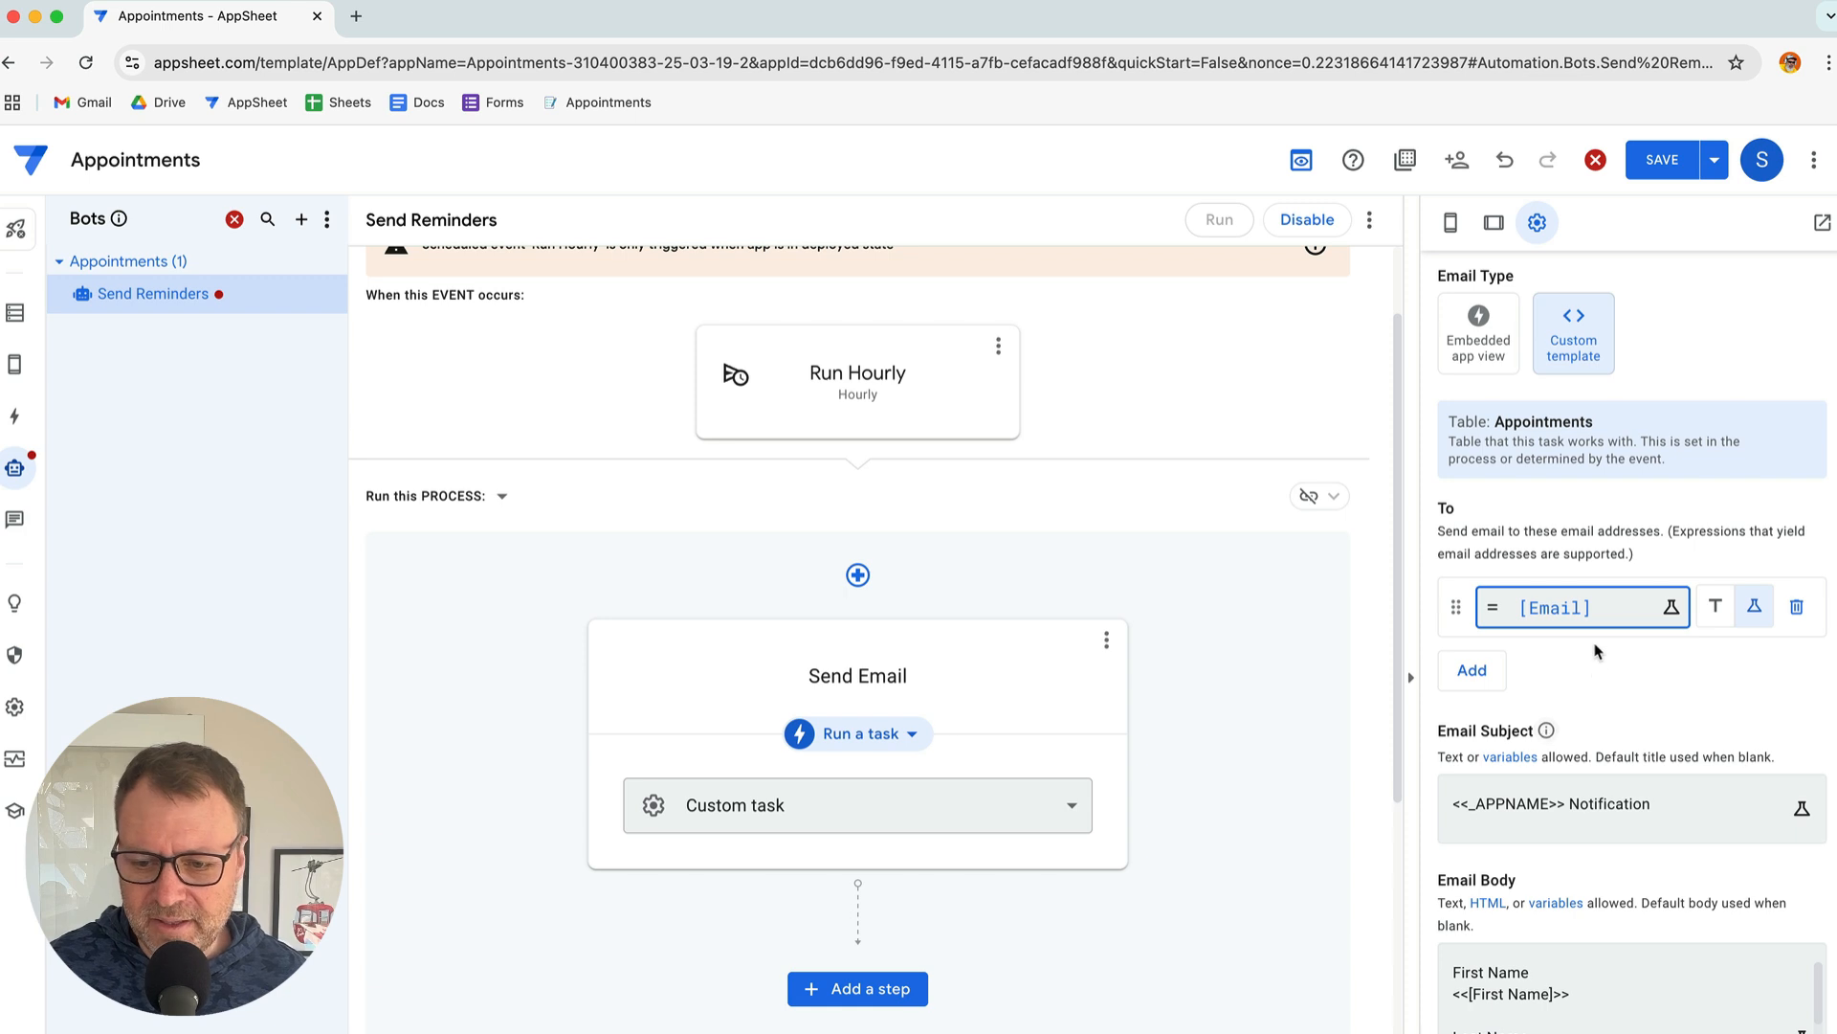
key(super+Tab)
scroll(849, 575, down, 1)
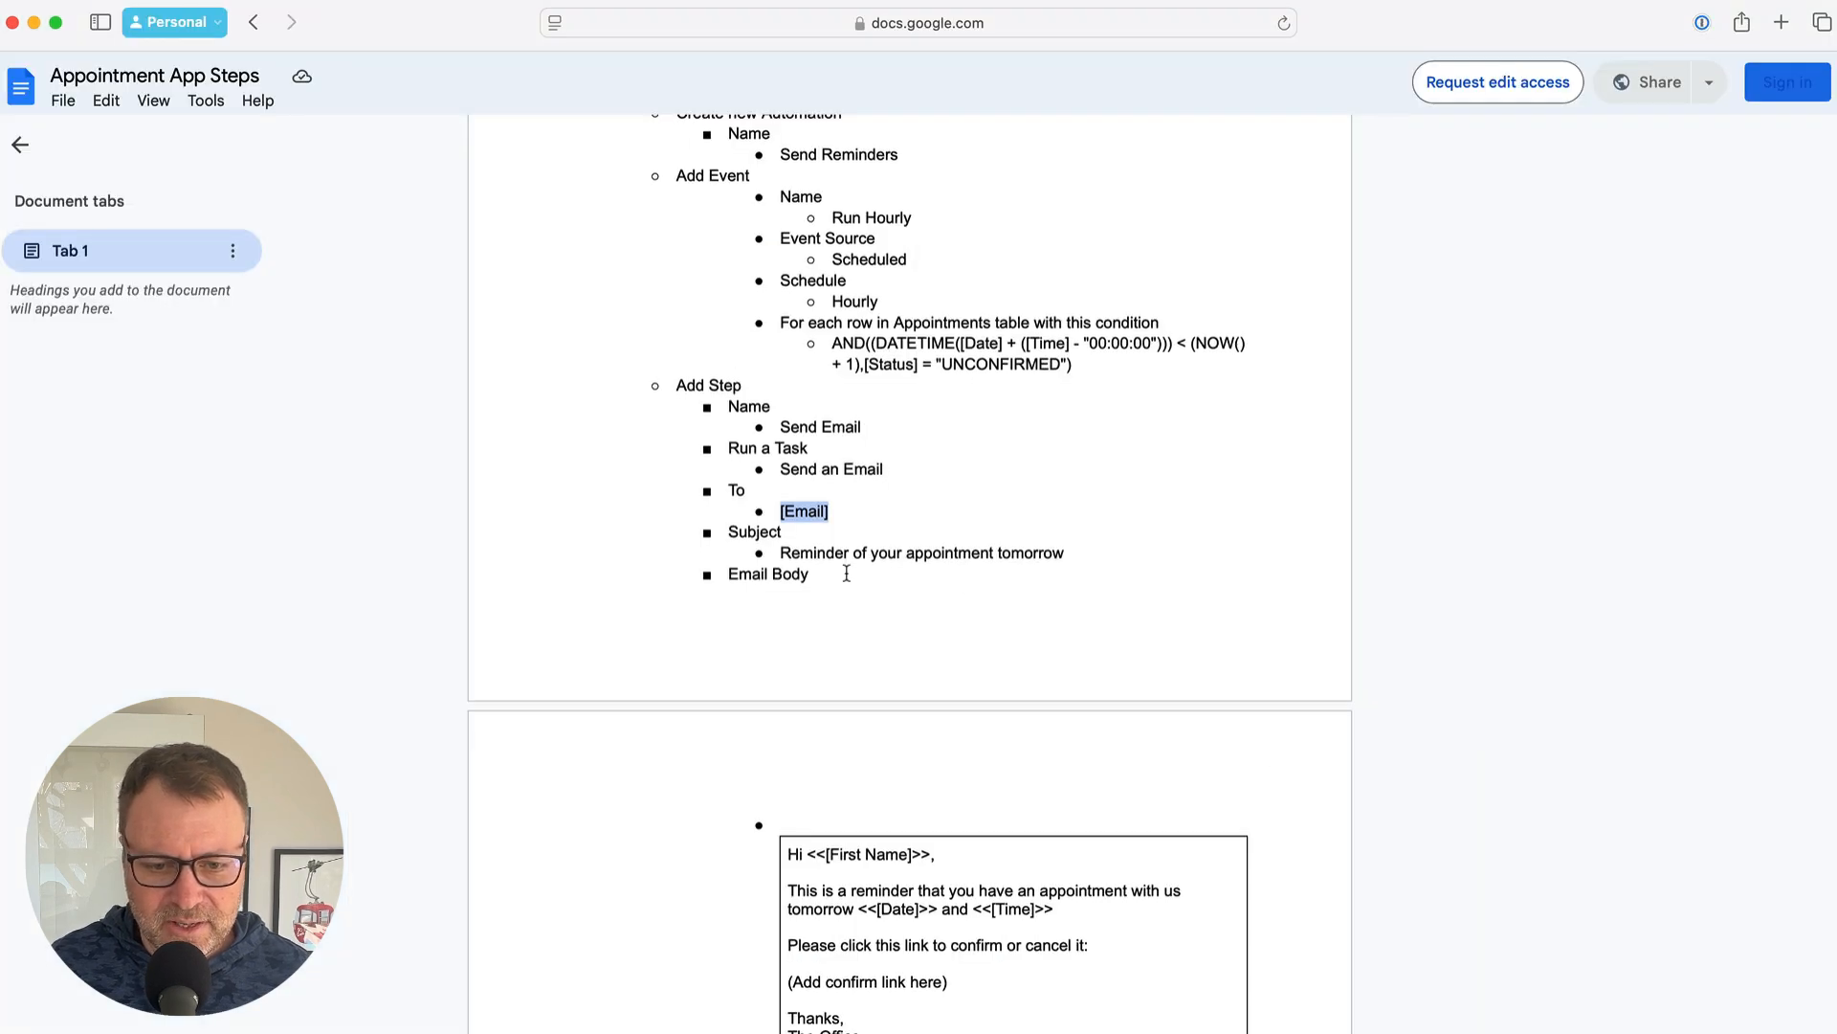
Set the Send Email subject to 'Reminder of your appointment tomorrow' using the line from the notes
click(824, 525)
drag(780, 536, 1050, 537)
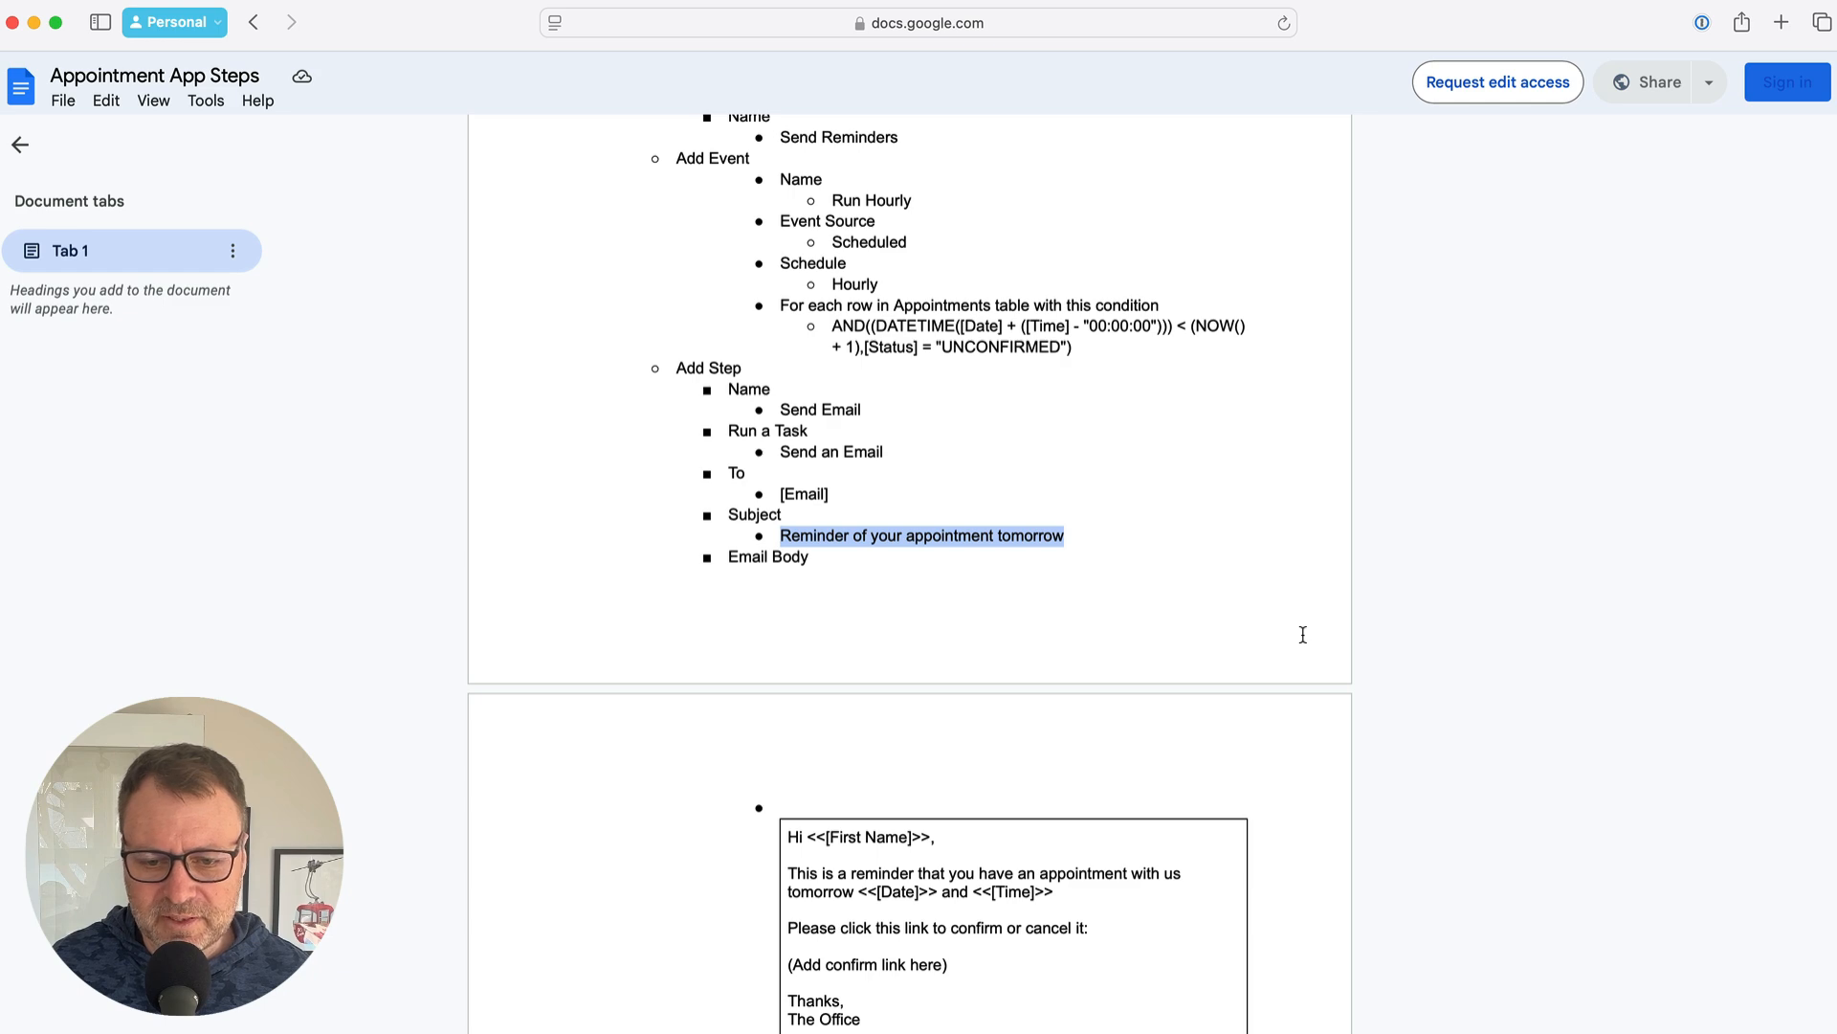
key(super+Tab)
click(1614, 778)
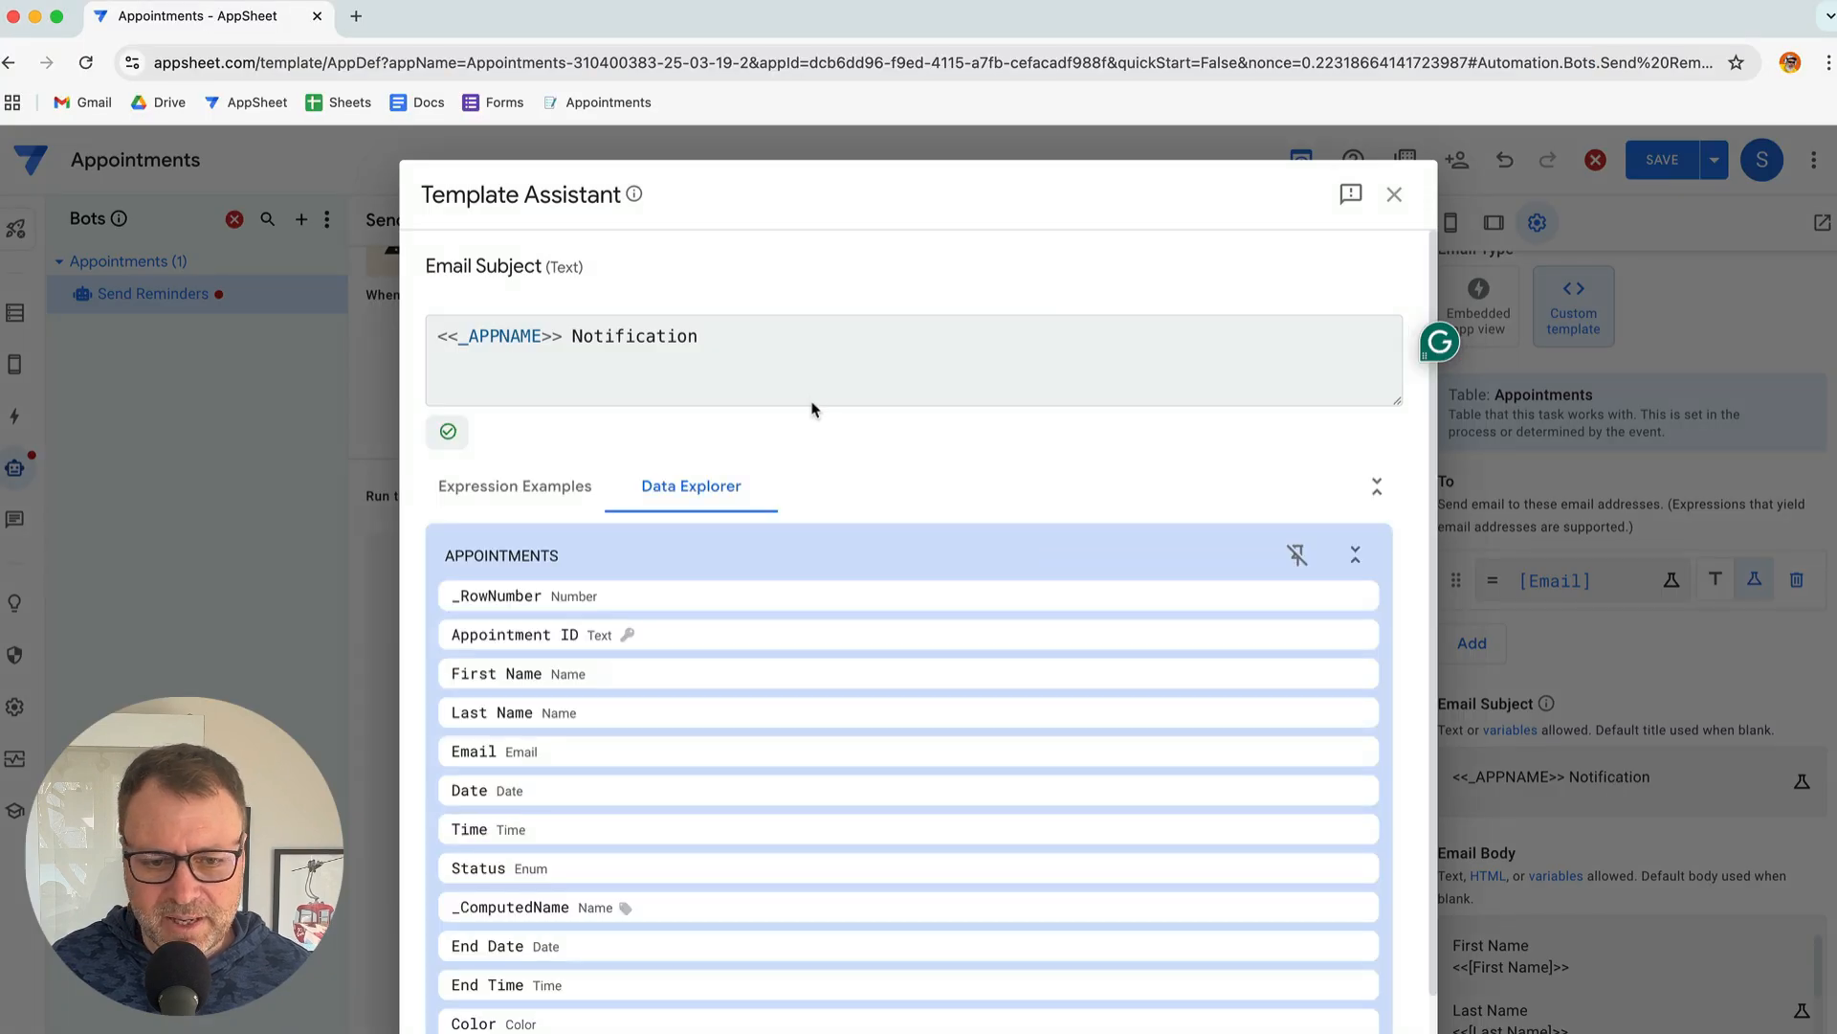
click(795, 332)
key(super+a)
text(Reminder of your appointment tomorrow)
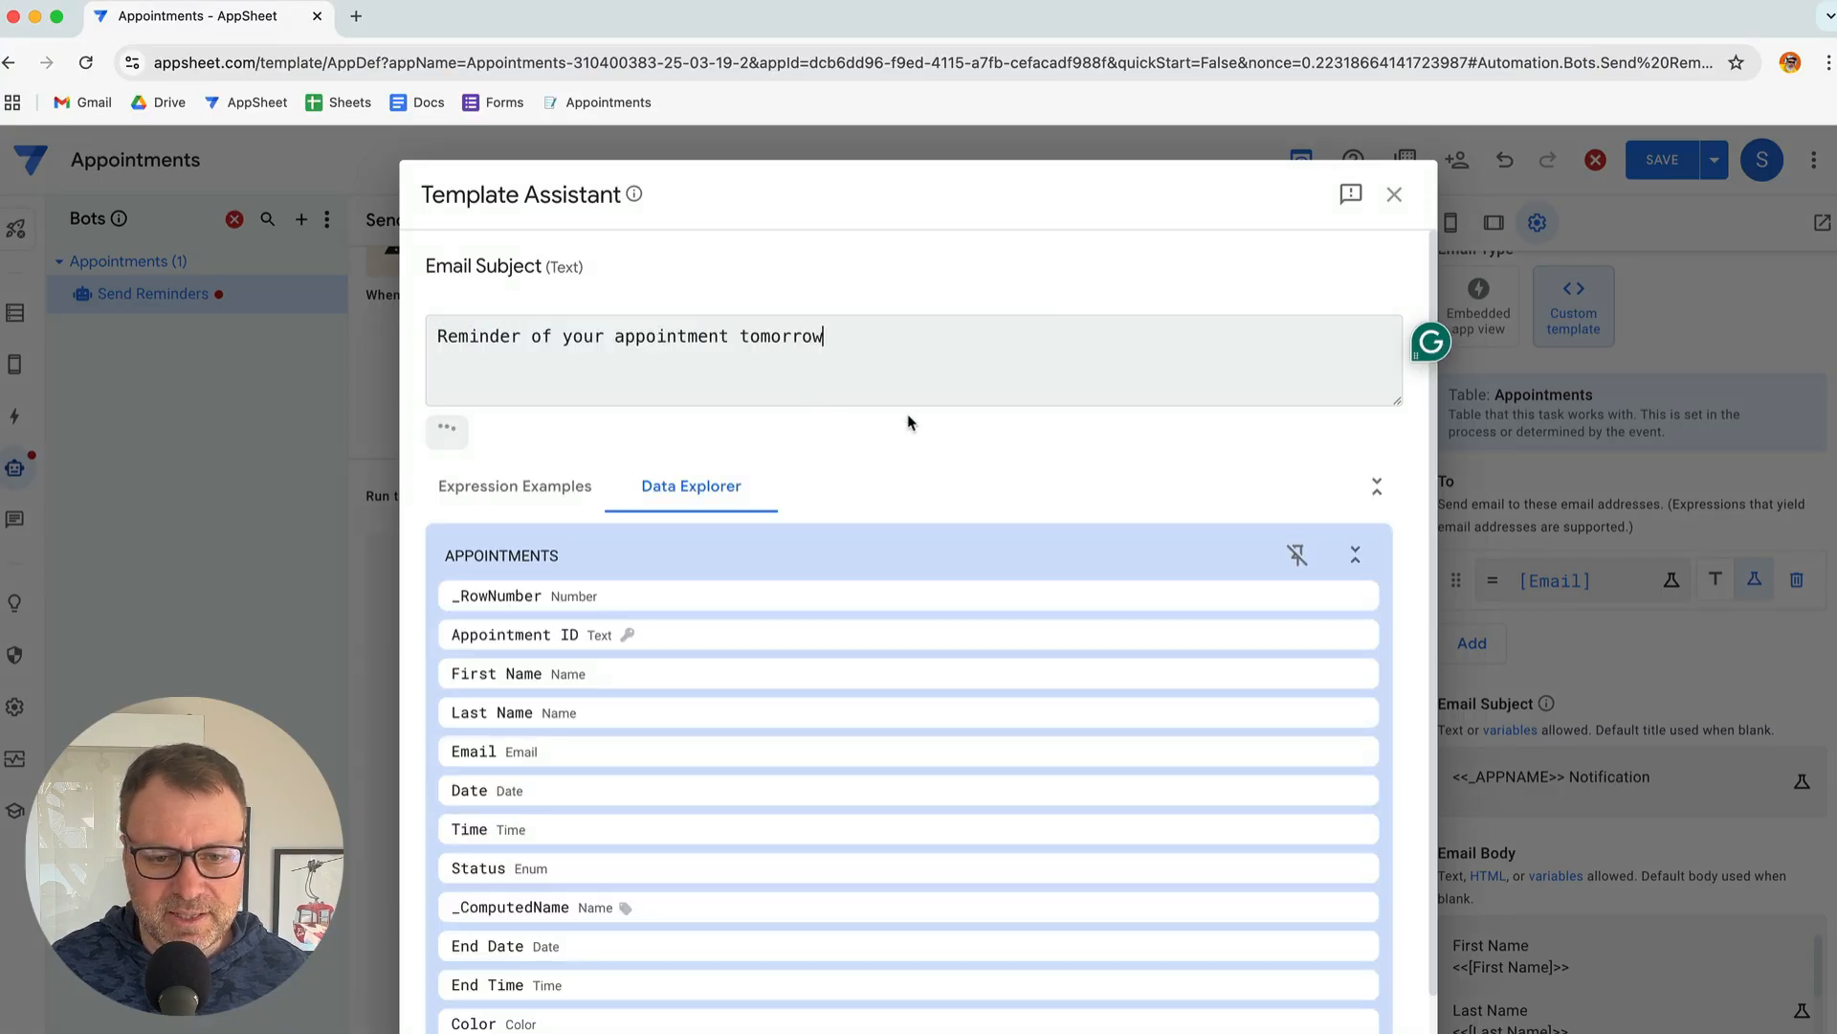
click(1371, 1031)
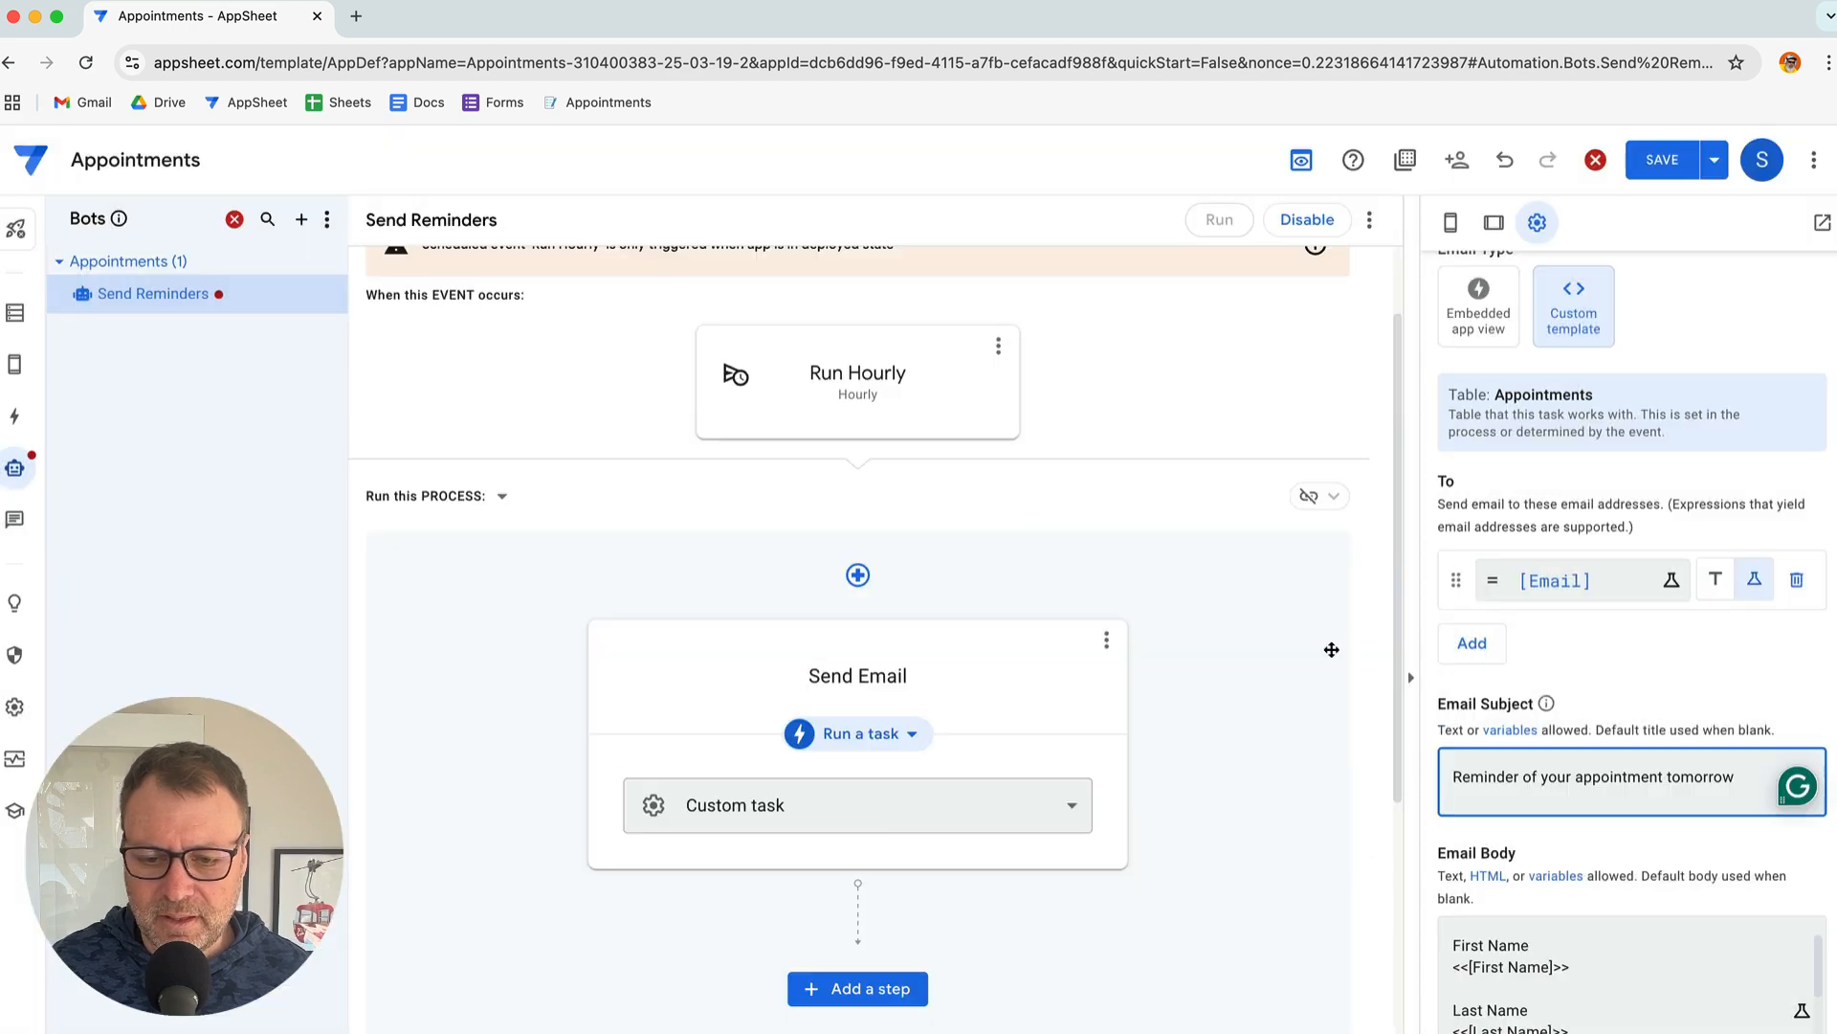
Return to the steps document and clear the earlier selection
key(super+Tab)
scroll(992, 533, down, 3)
click(884, 556)
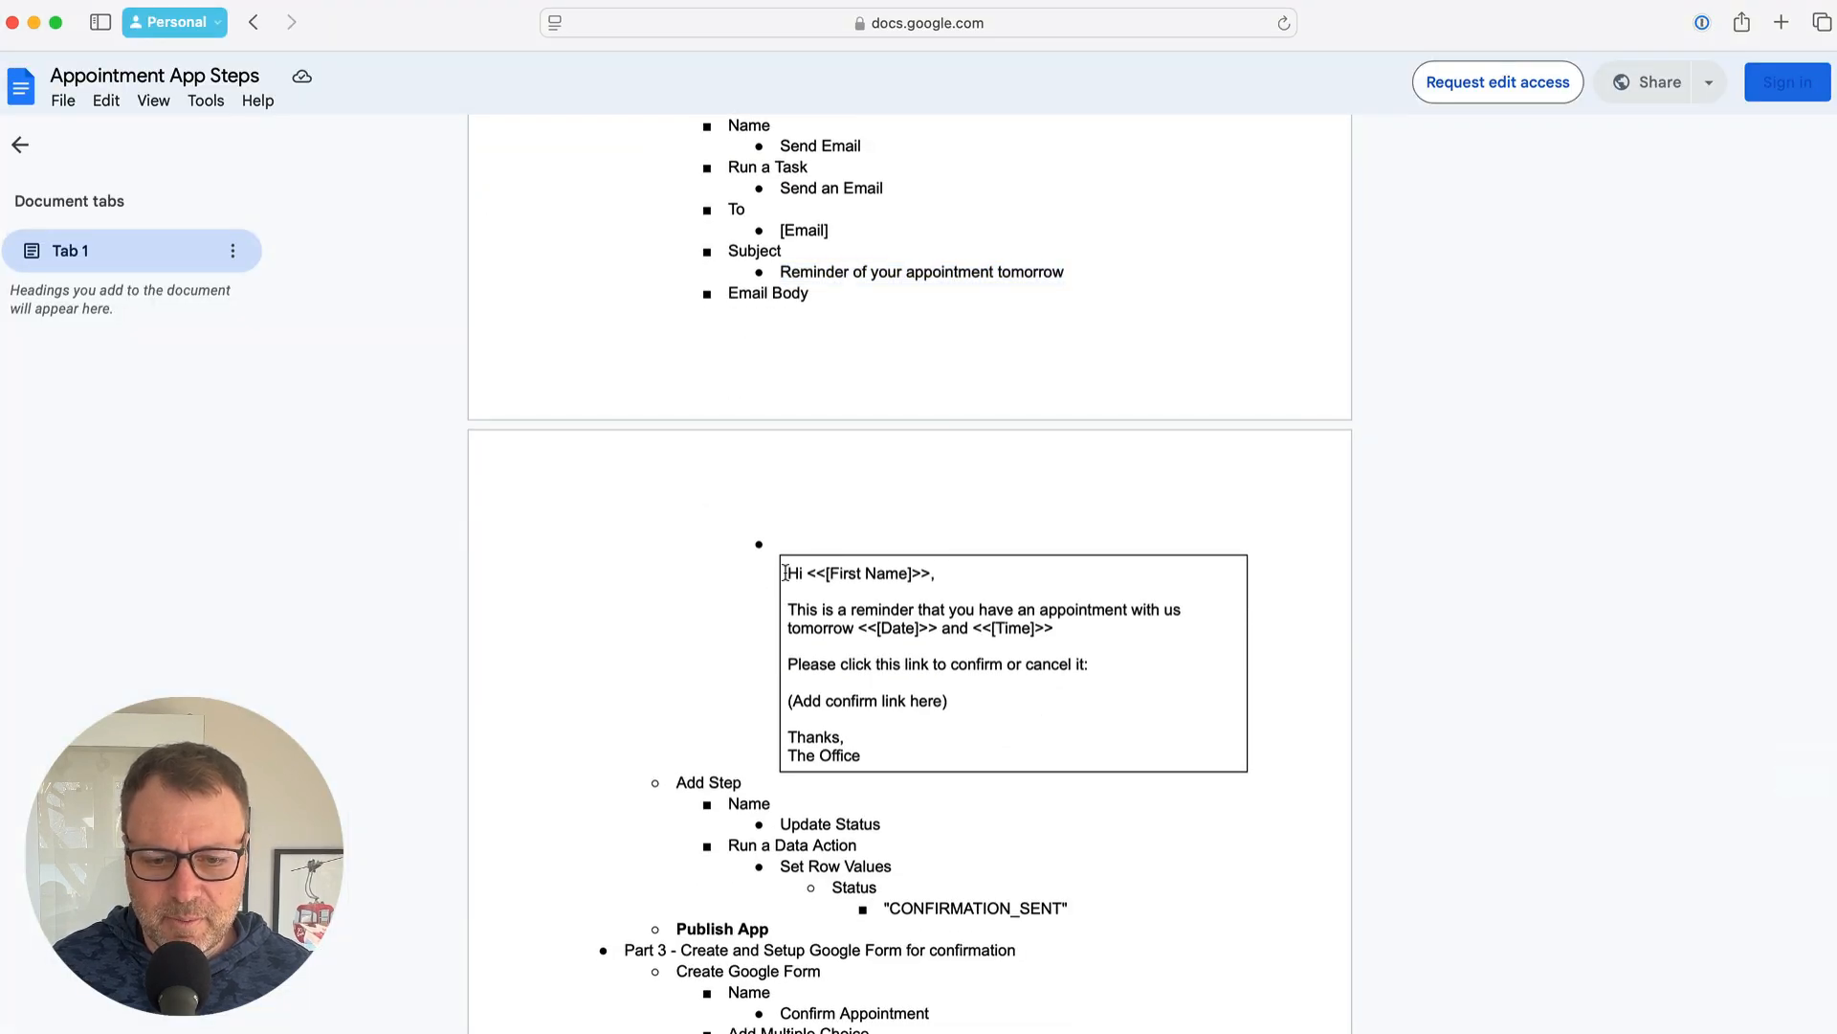
Select the whole reminder email text in the notes' box
drag(789, 572, 910, 750)
click(832, 552)
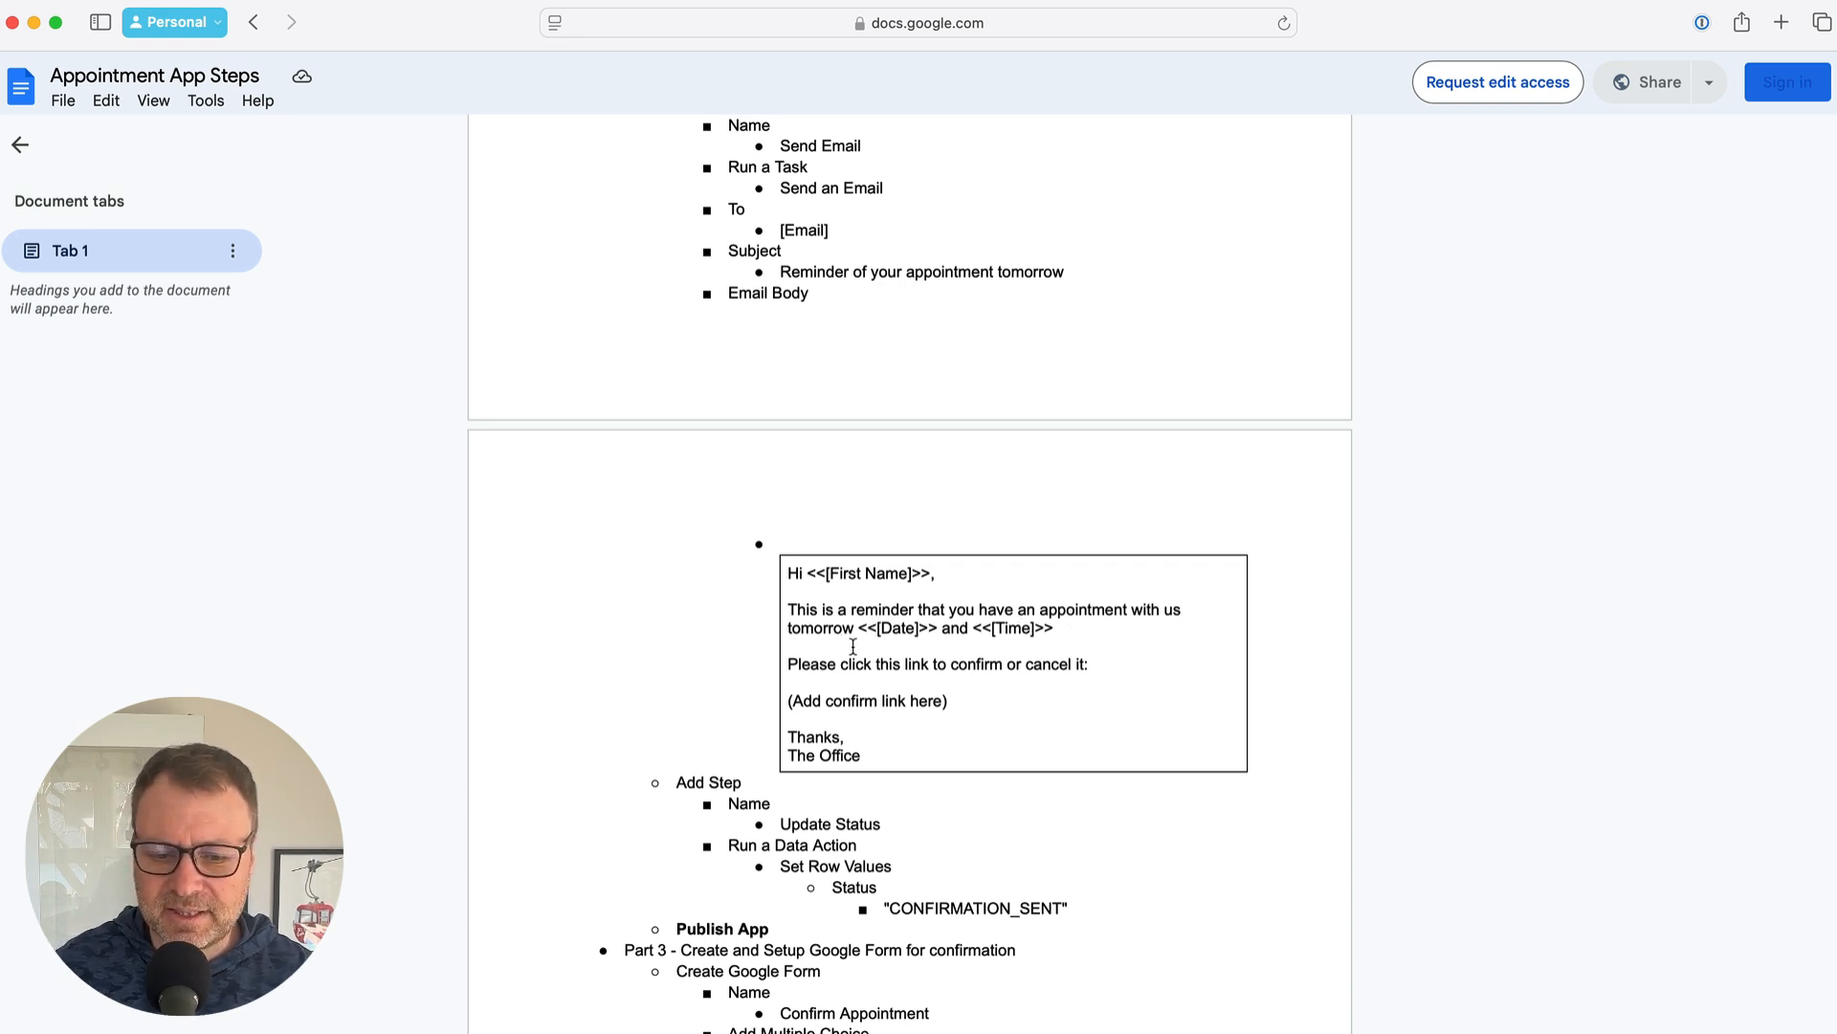
triple_click(907, 701)
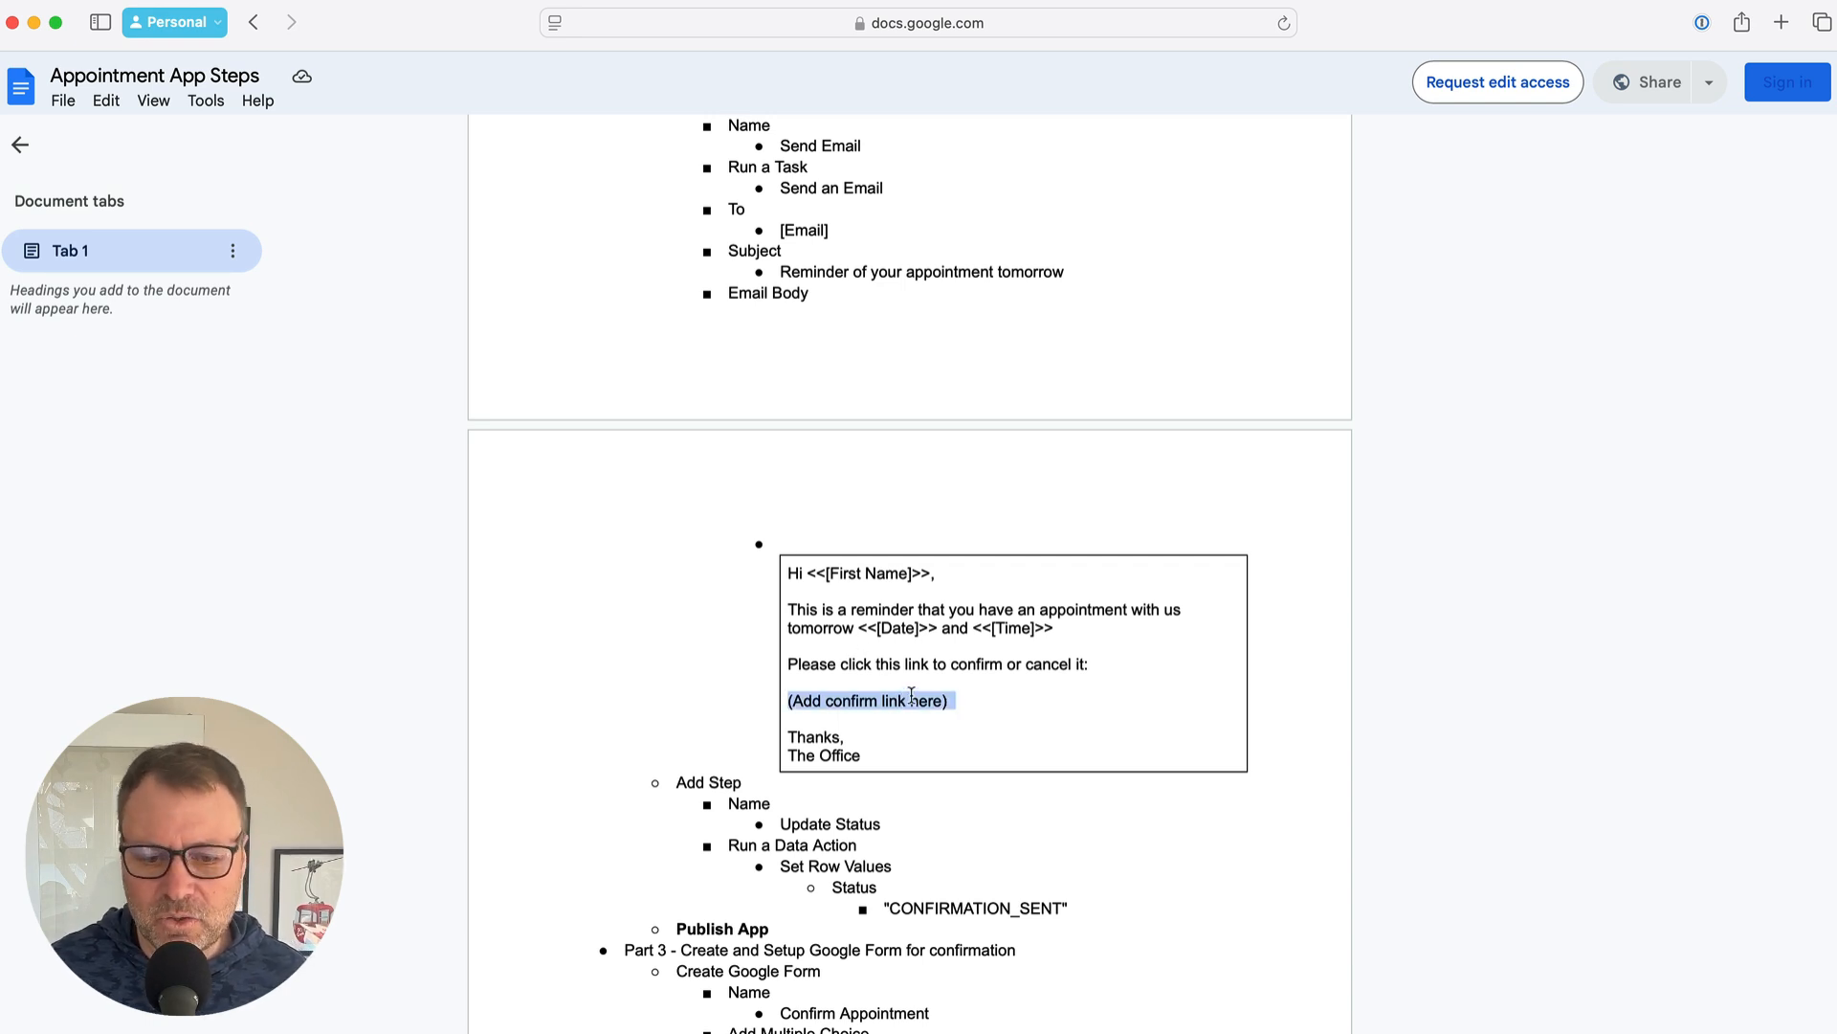
triple_click(900, 702)
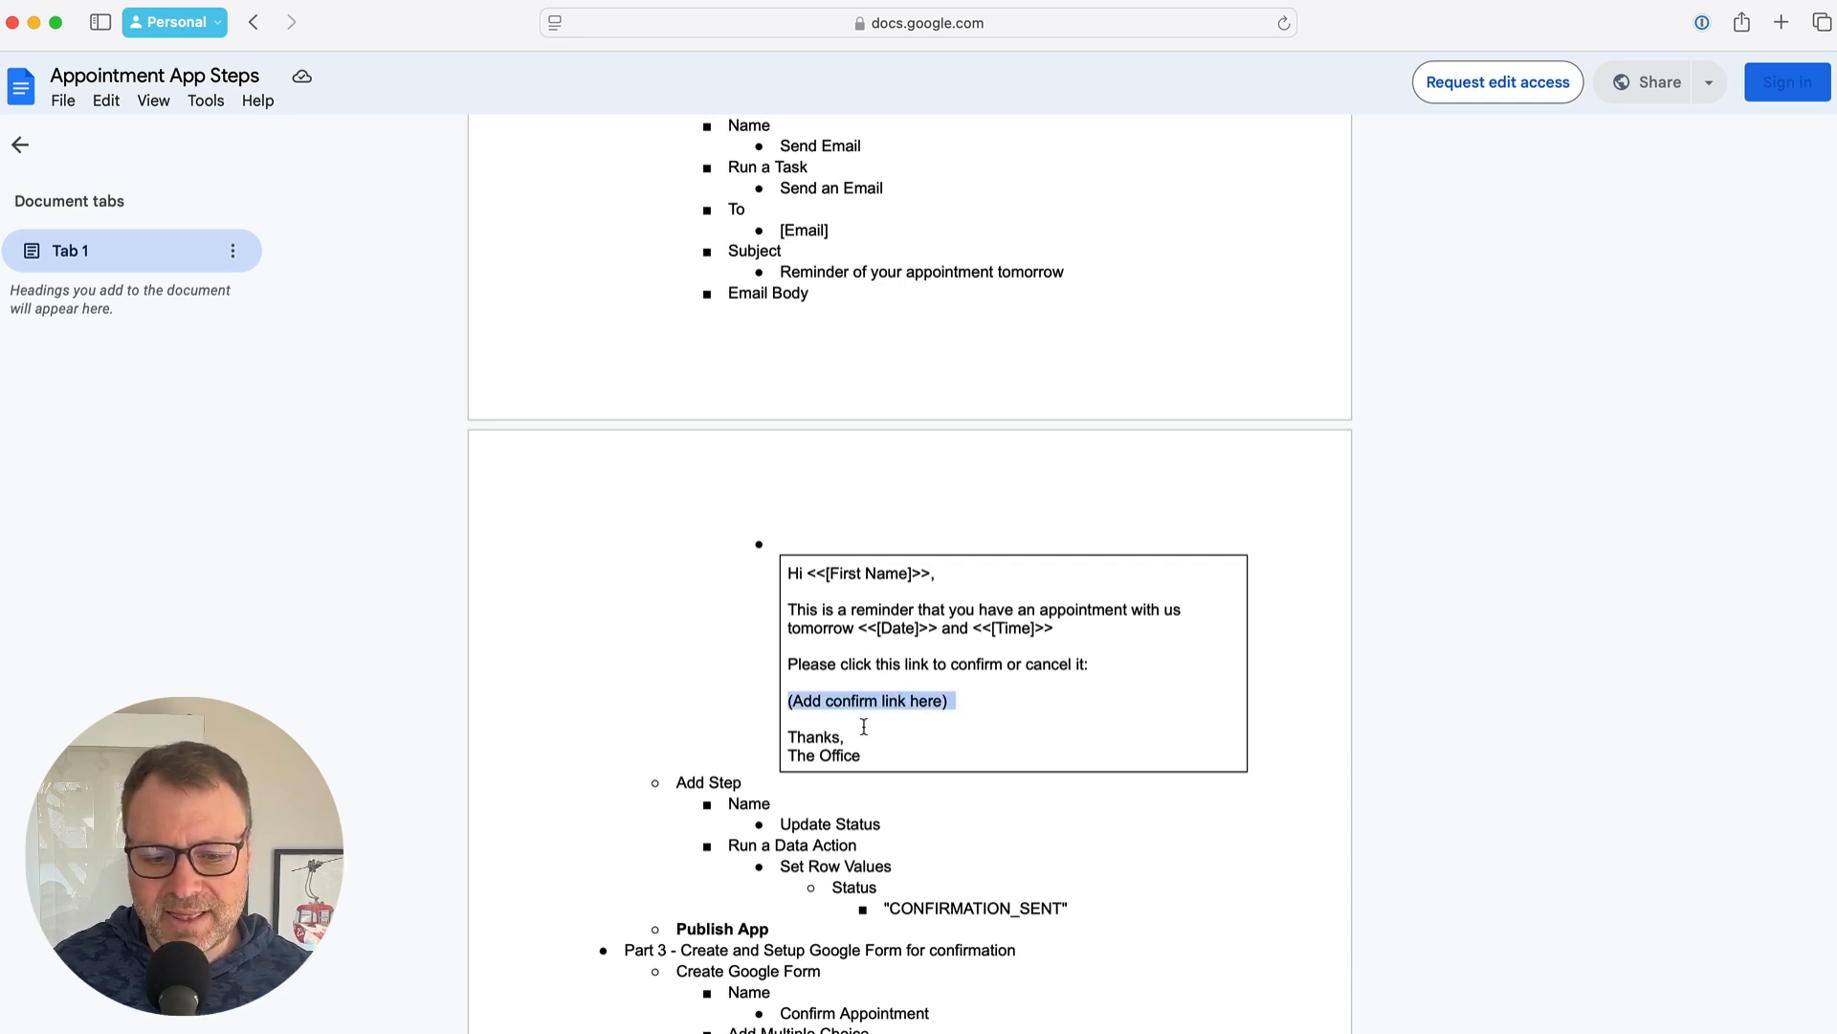
click(869, 739)
drag(872, 764, 772, 579)
key(super+c)
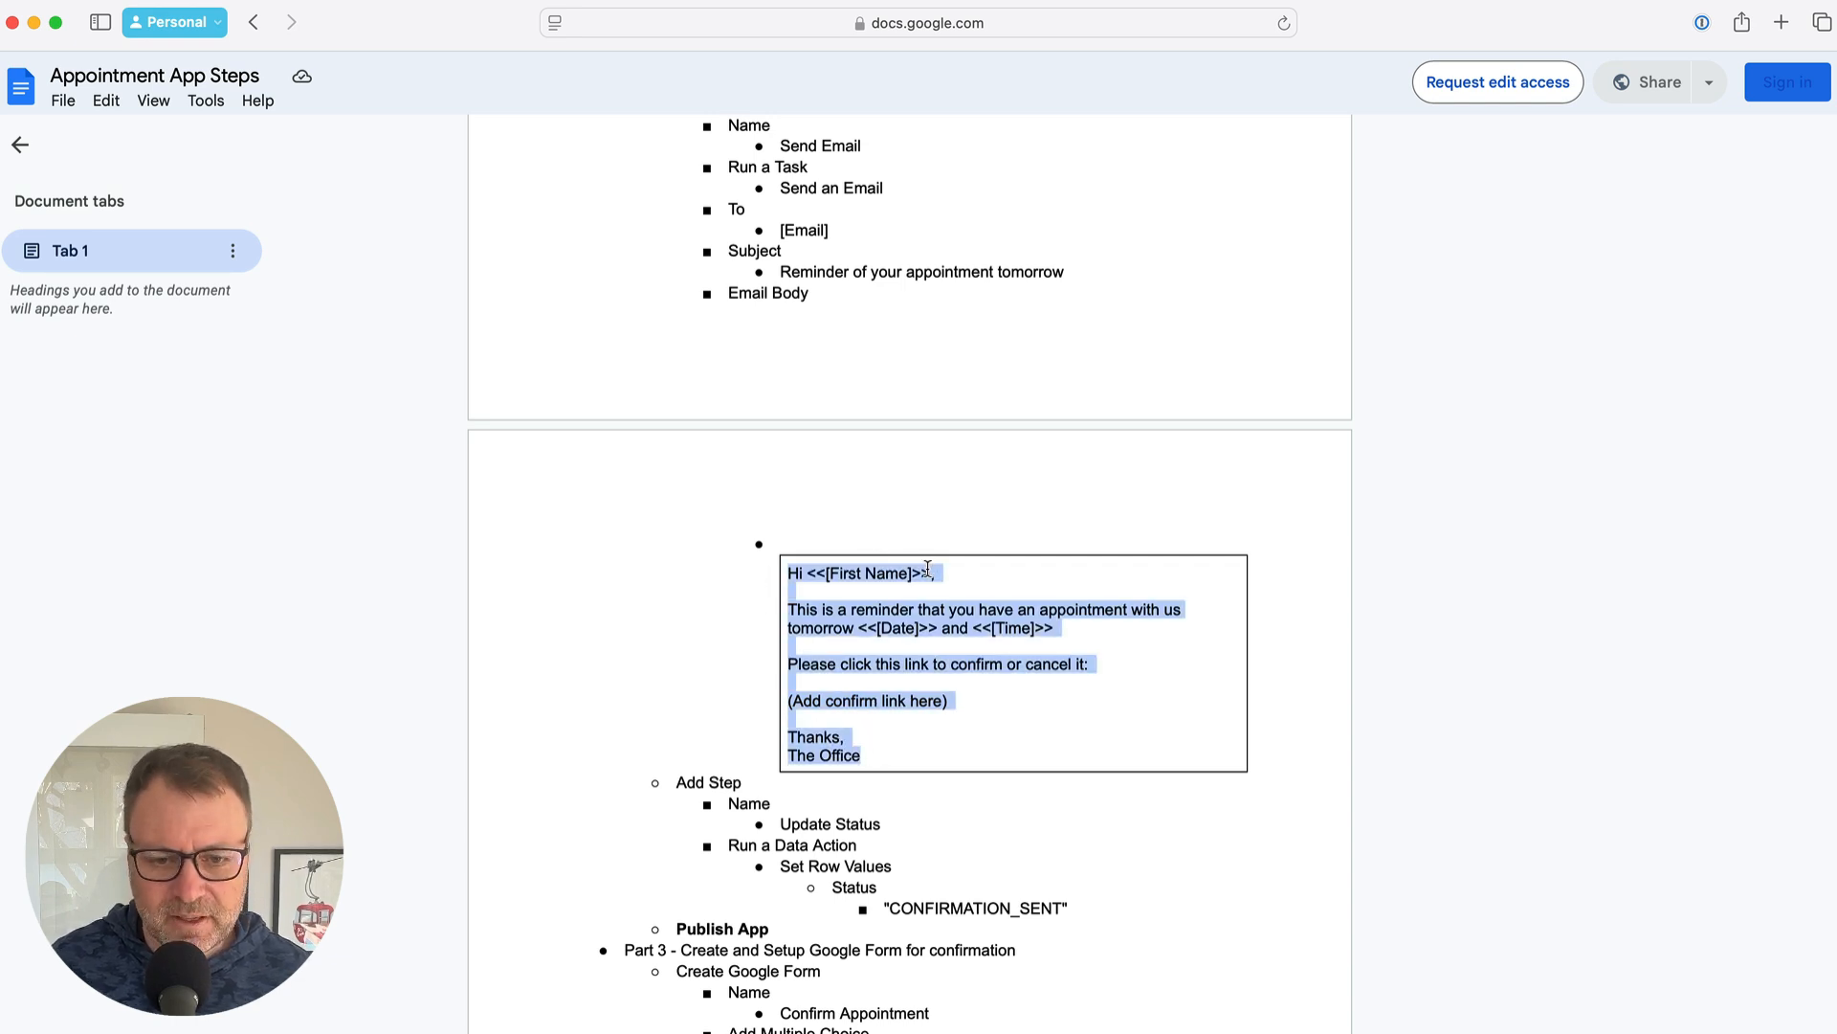
Open the Template Assistant for the Send Email step's Email Body in AppSheet
key(super+Tab)
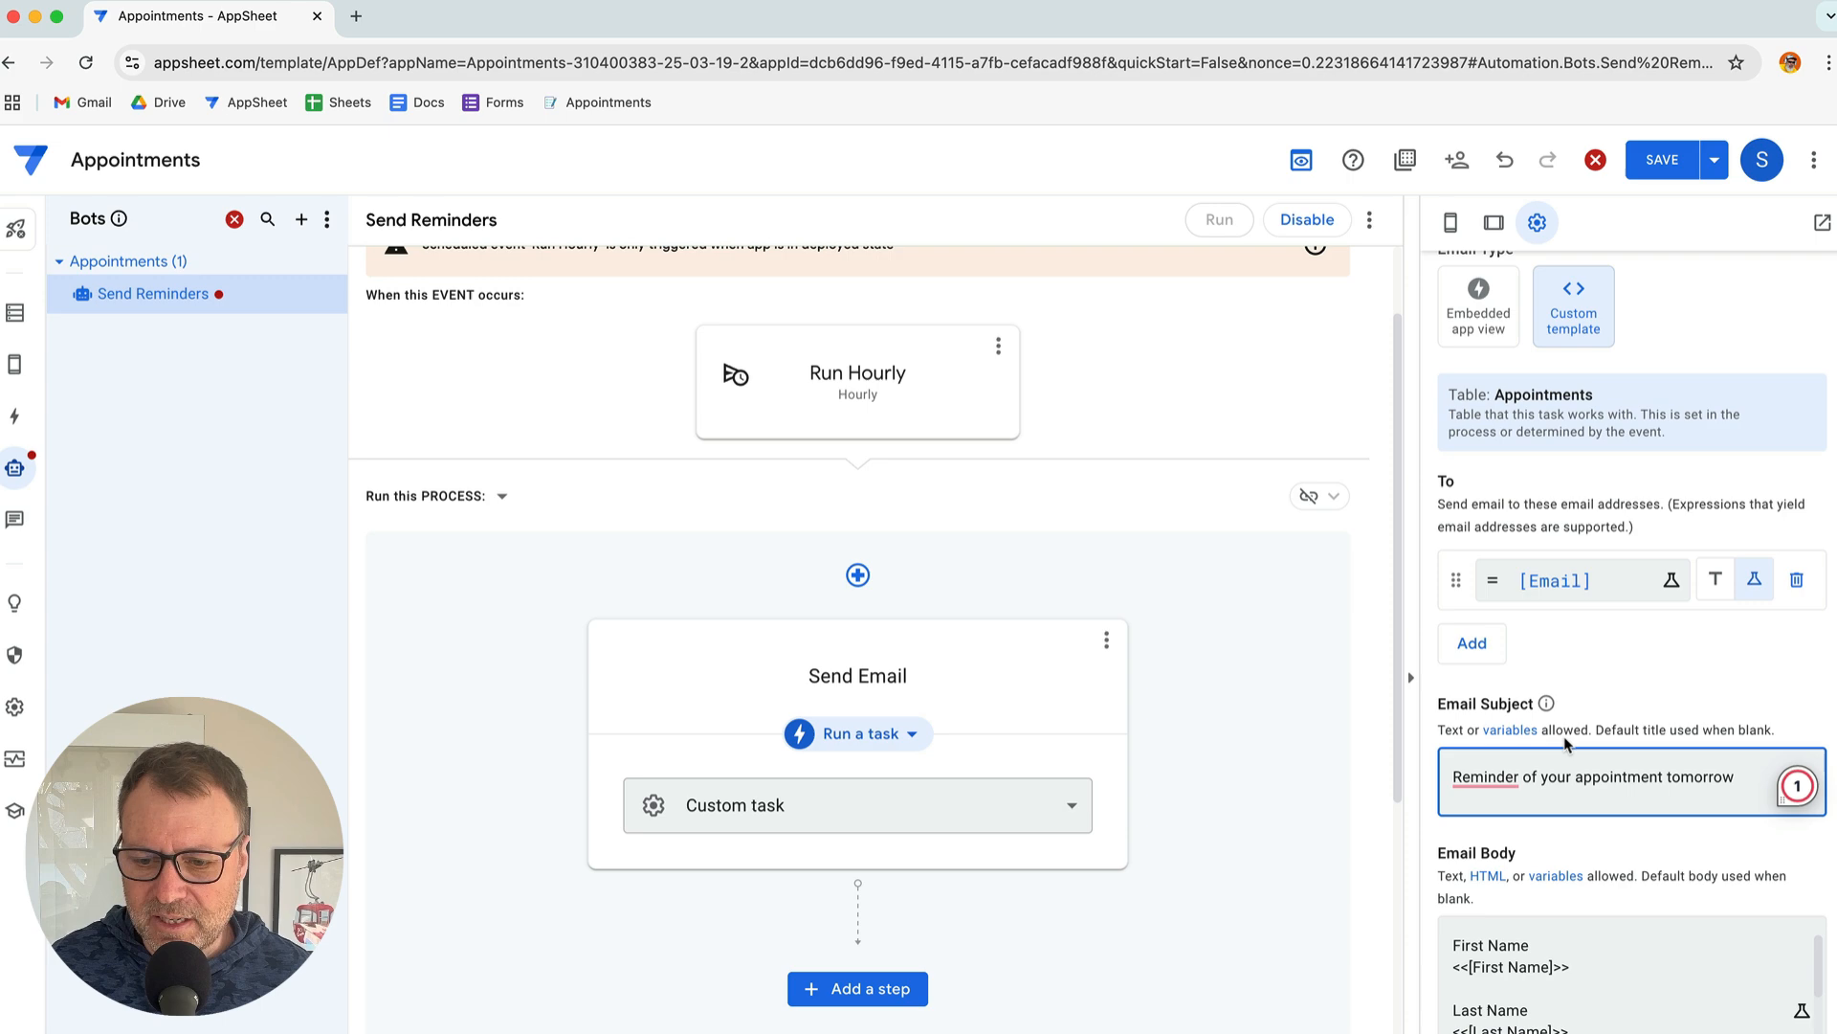
scroll(1562, 743, down, 1)
scroll(1562, 742, down, 2)
click(1523, 856)
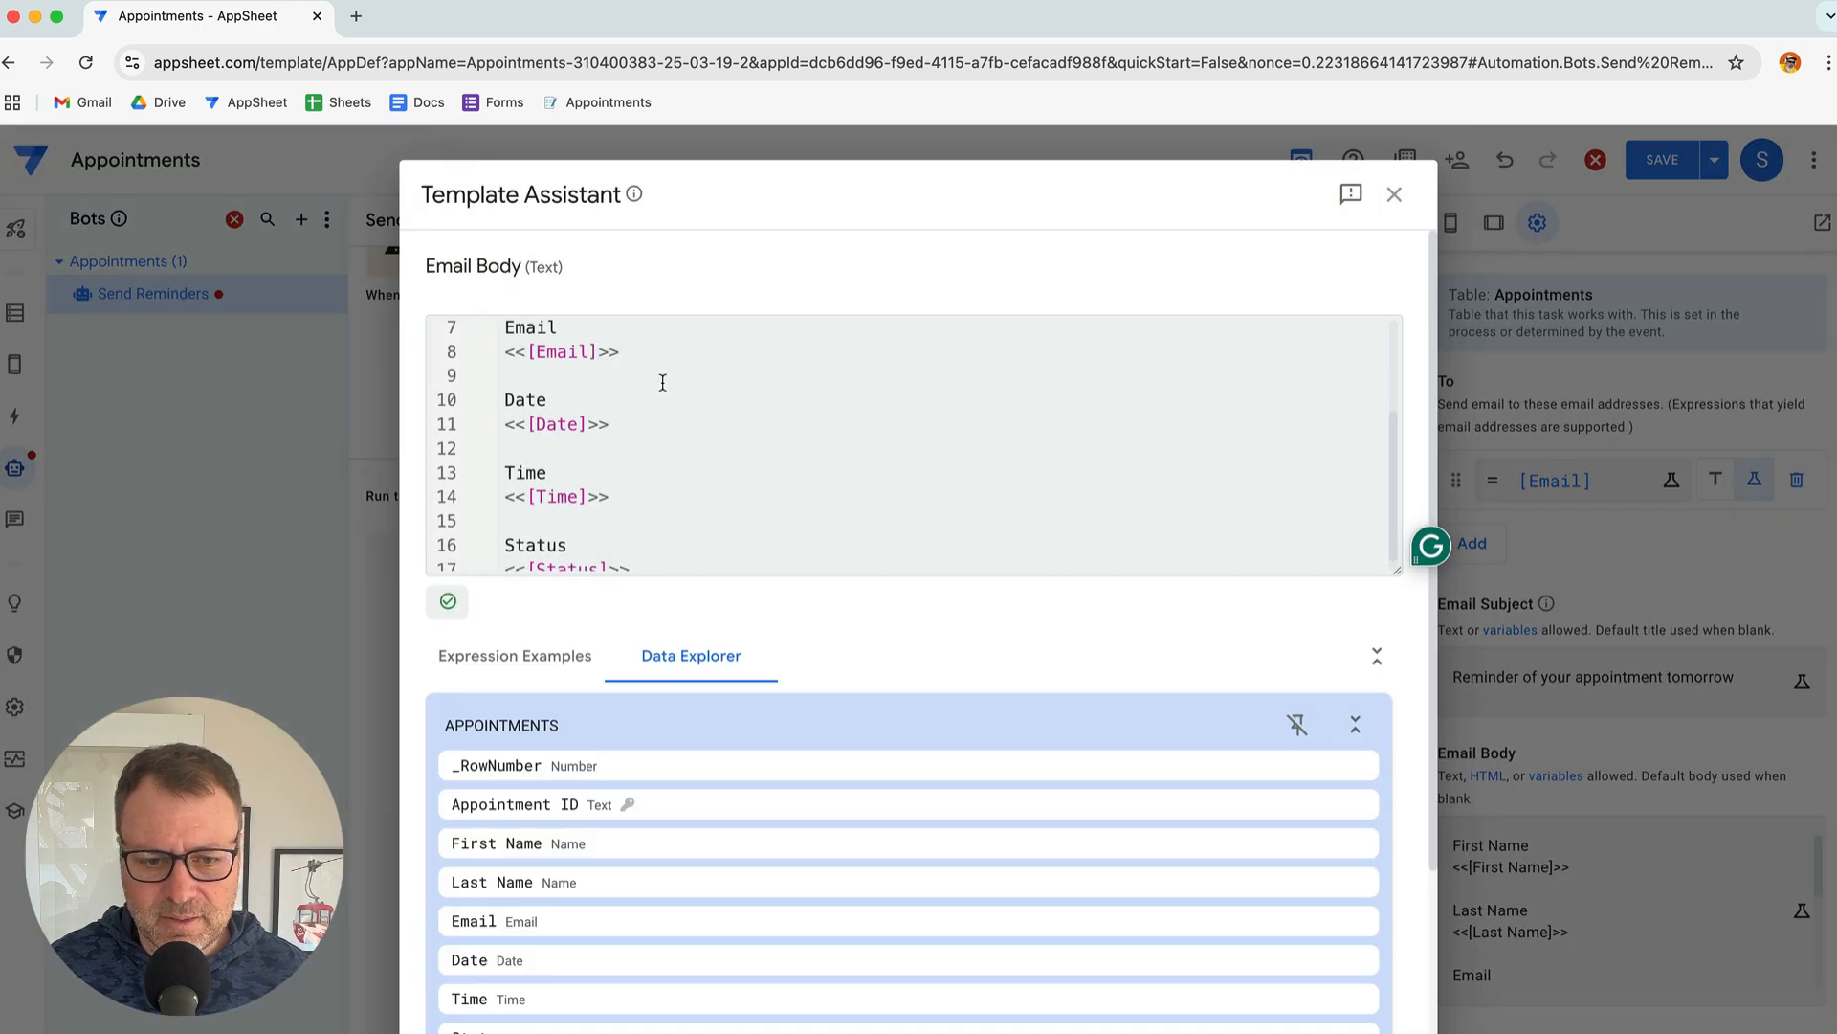
click(659, 382)
Replace the default column list with the pasted reminder email starting 'Hi <<[First Name]>>,' and save
key(super+a)
key(BackSpace)
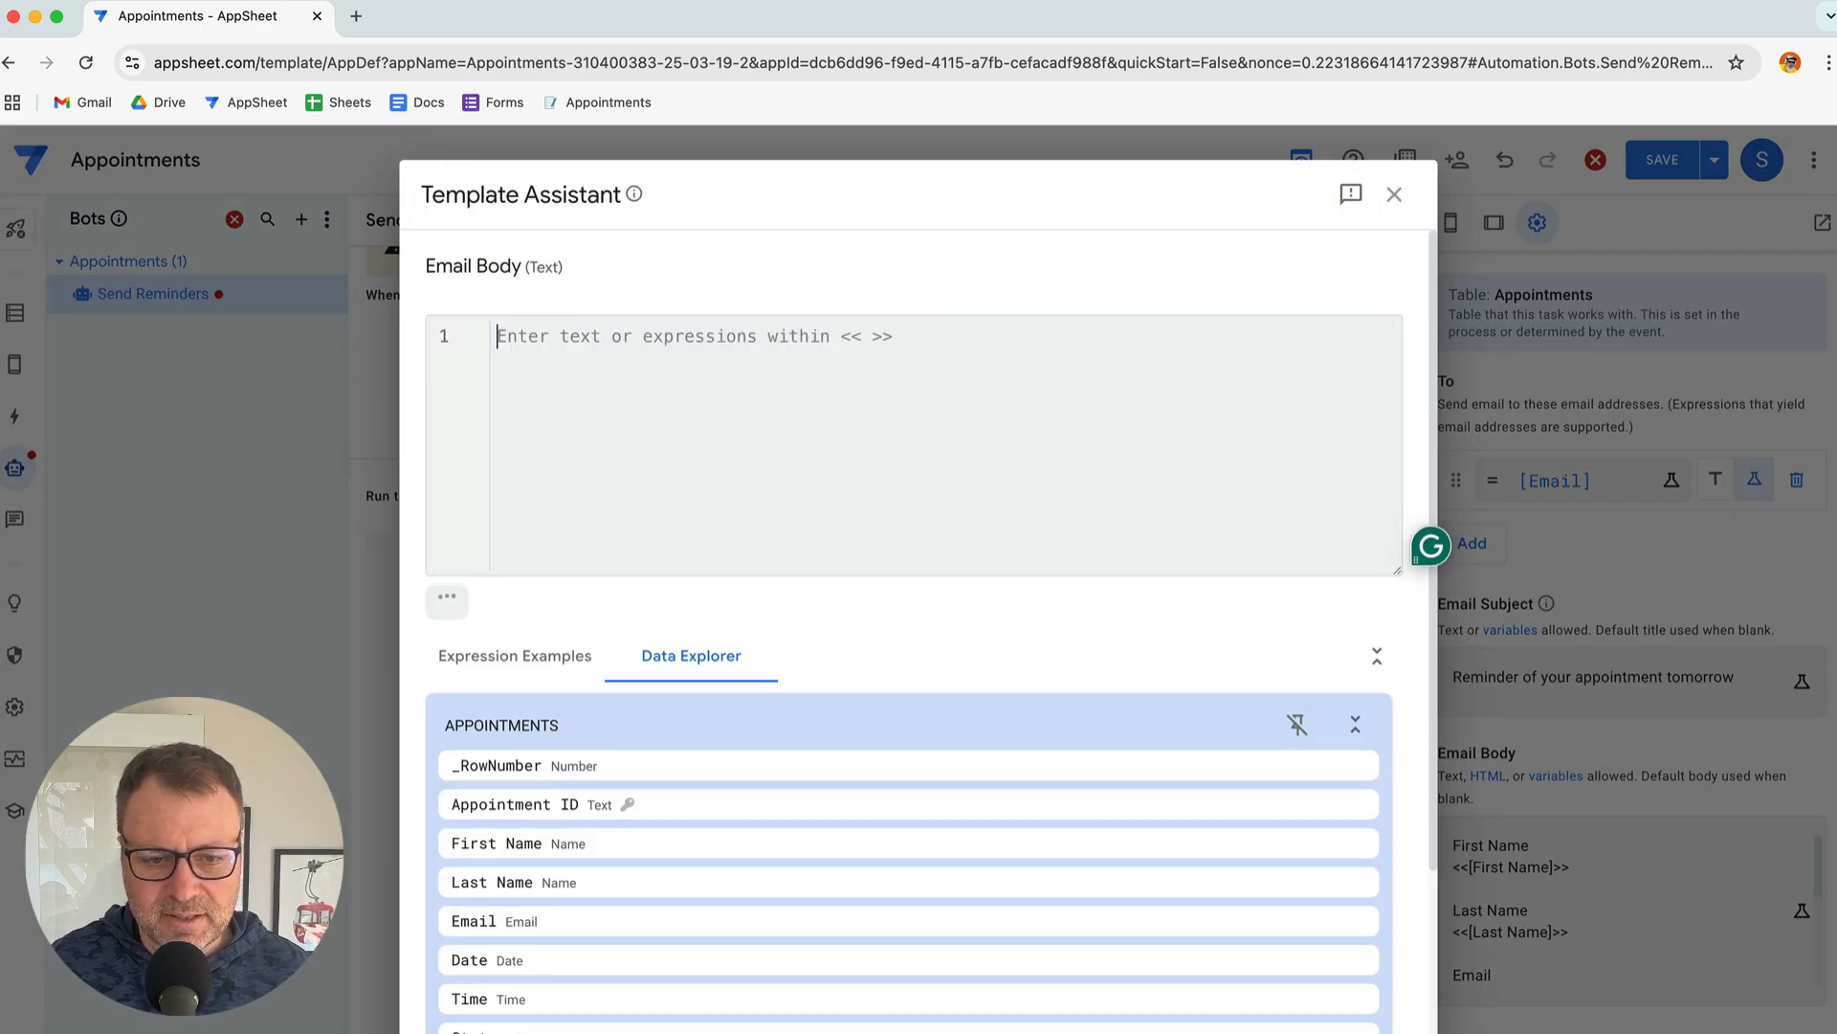
key(super+v)
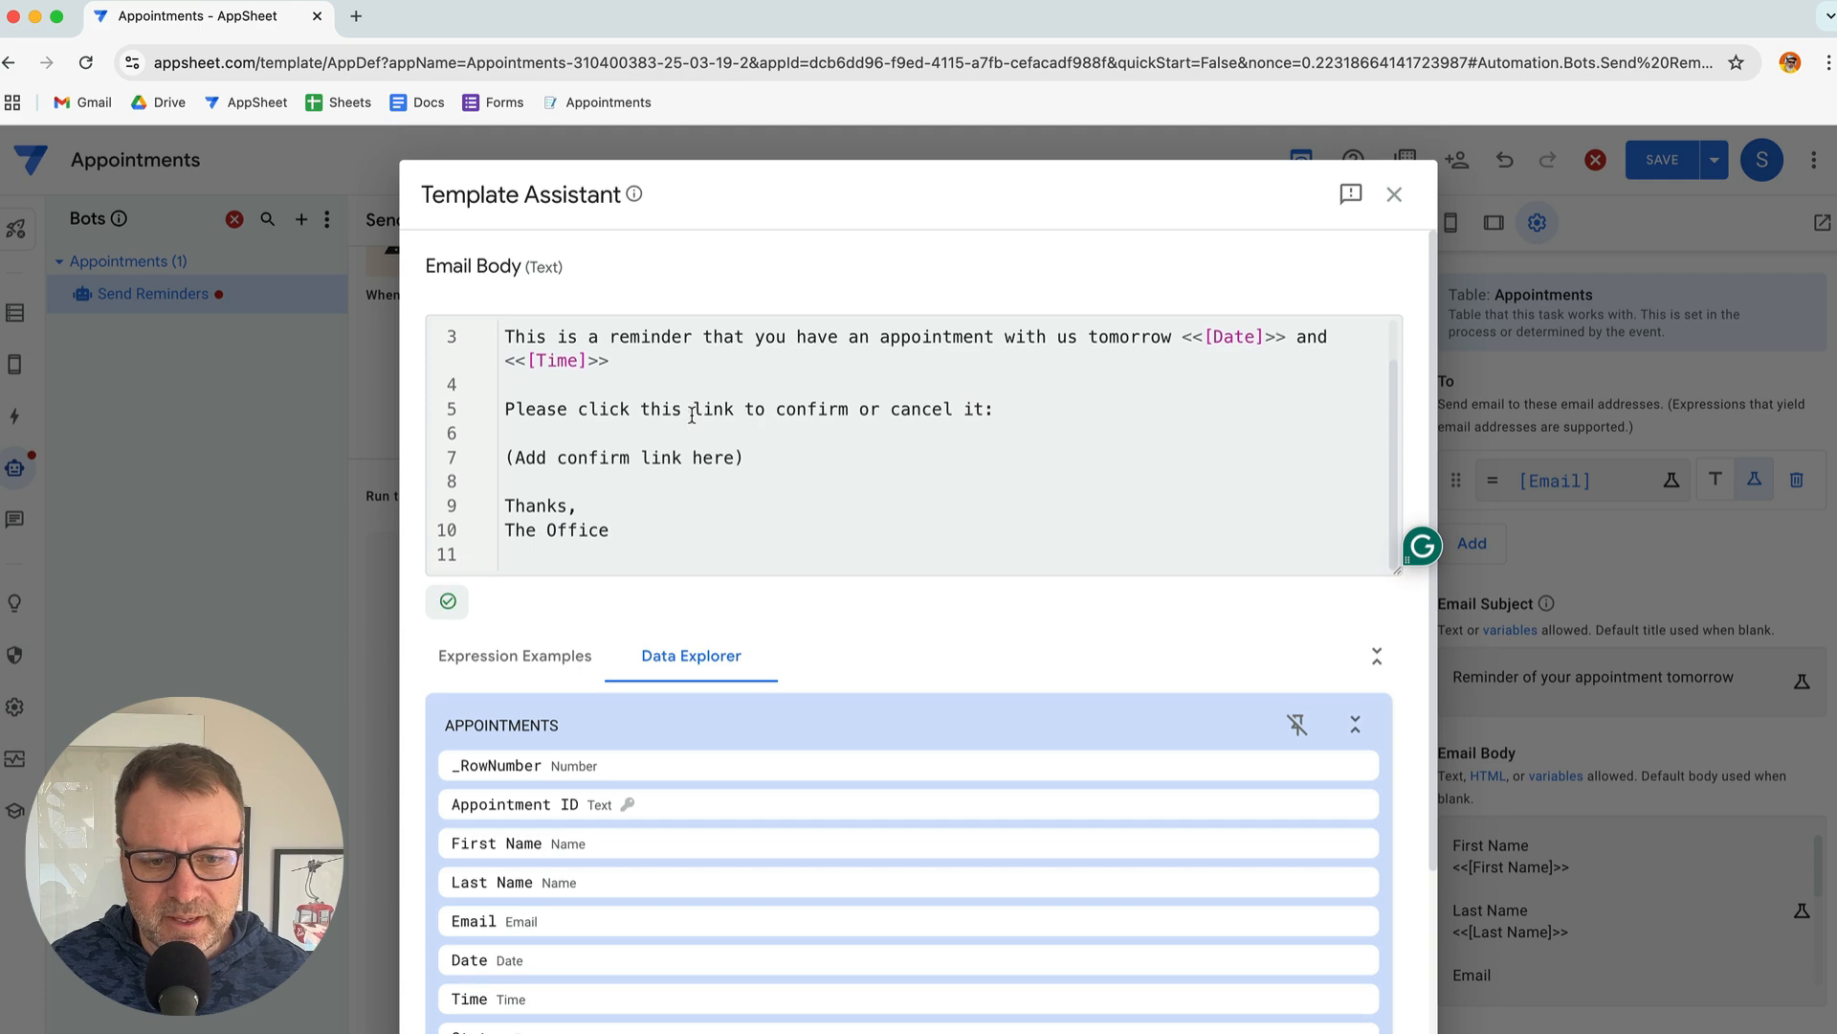
scroll(684, 402, up, 1)
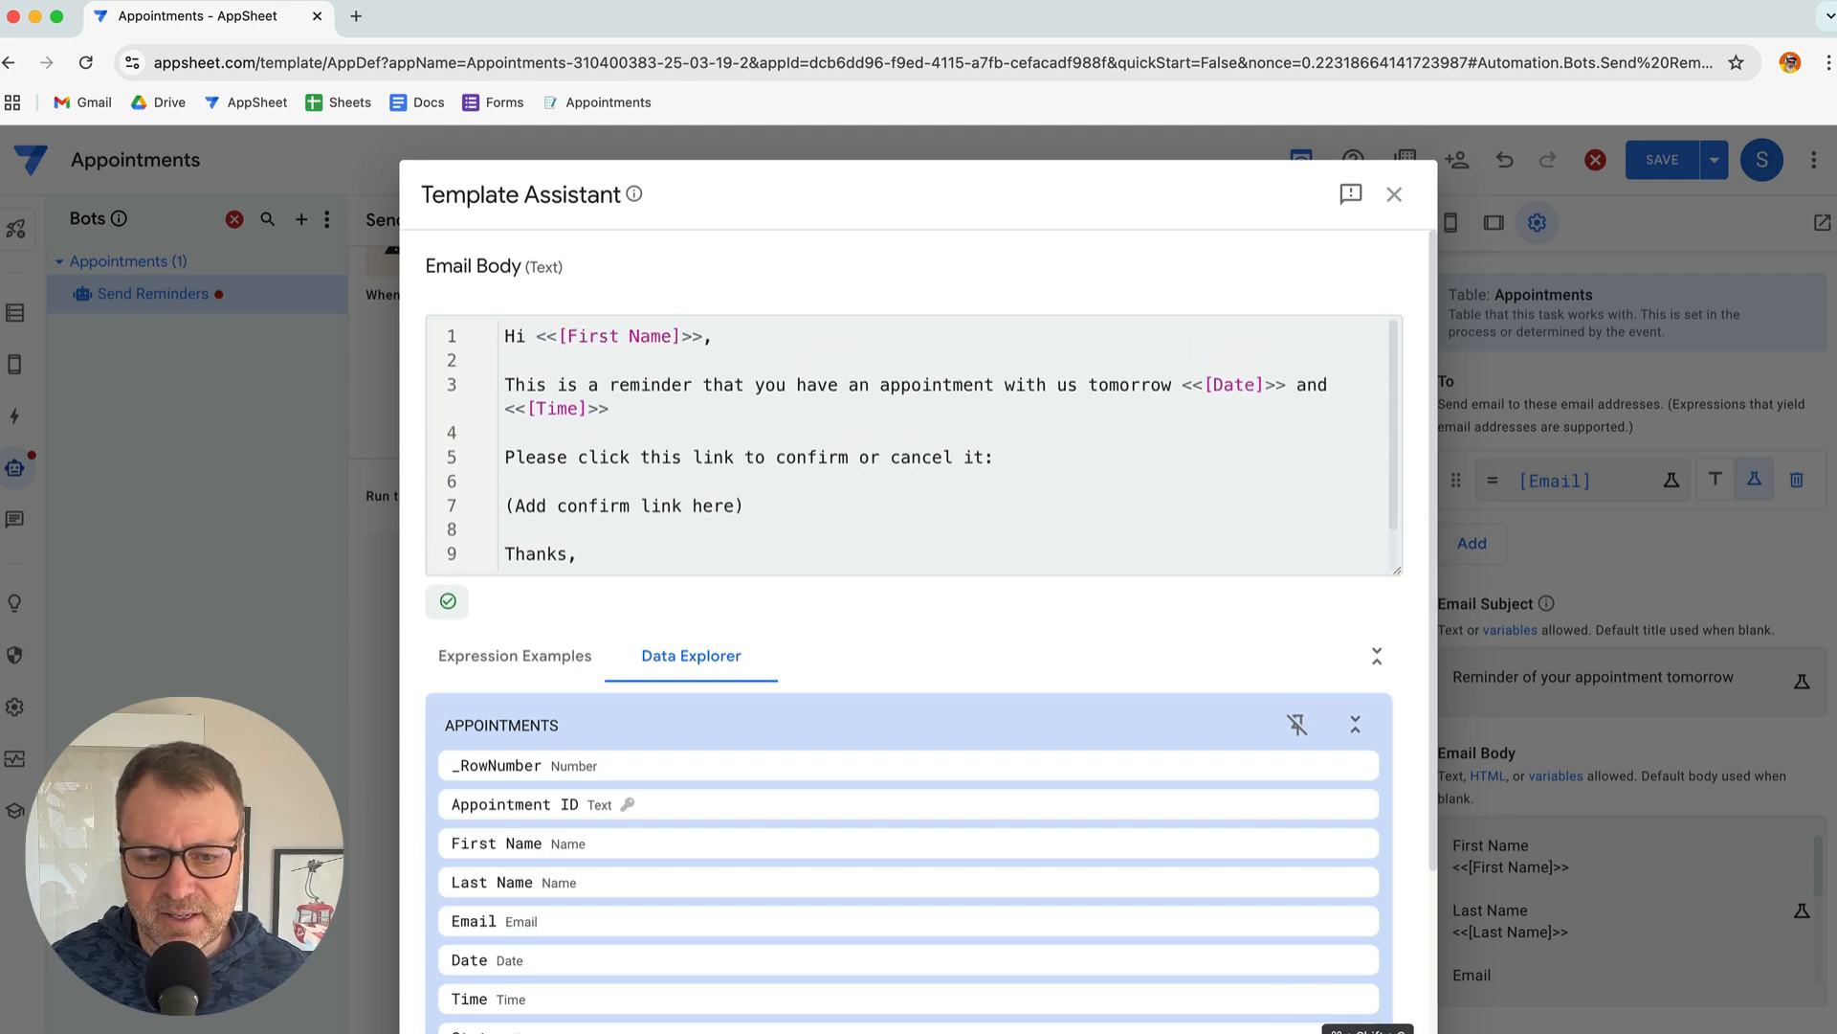
click(1368, 1030)
key(super+Tab)
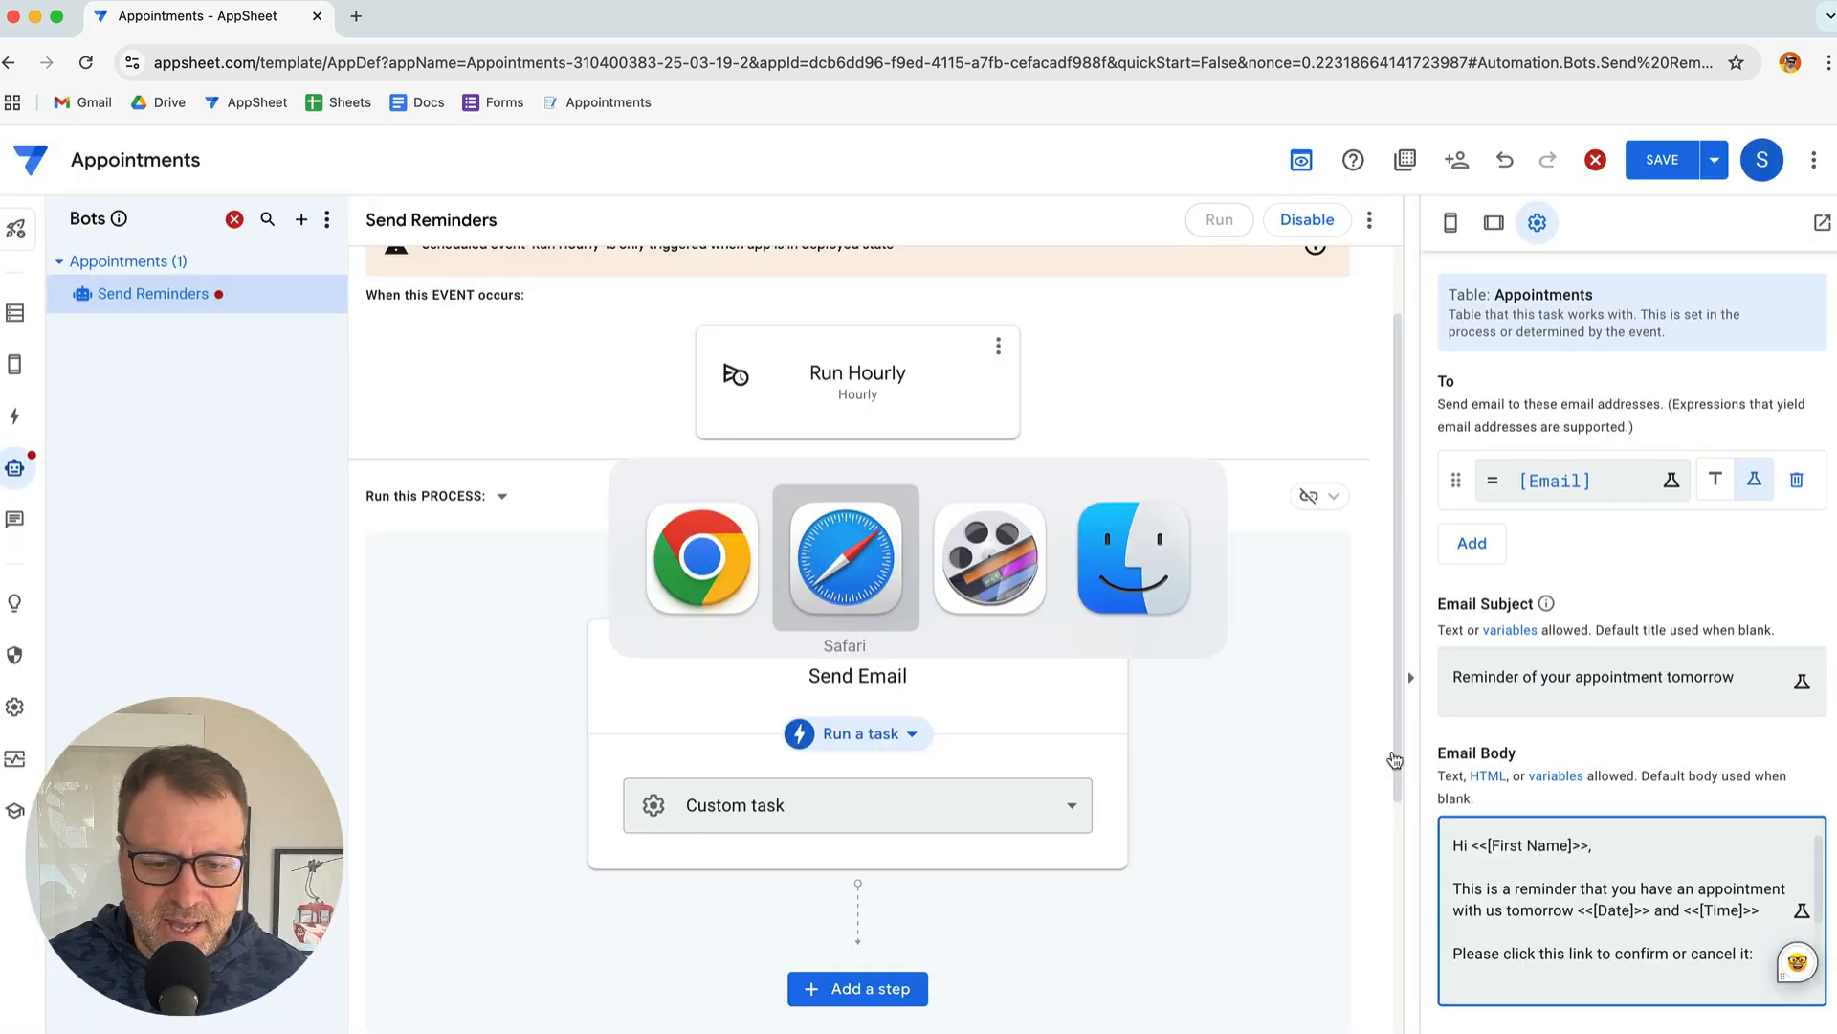
scroll(1177, 698, down, 5)
Select 'Update Status' in the notes and scroll to the end of the Send Reminders process
scroll(1177, 699, down, 1)
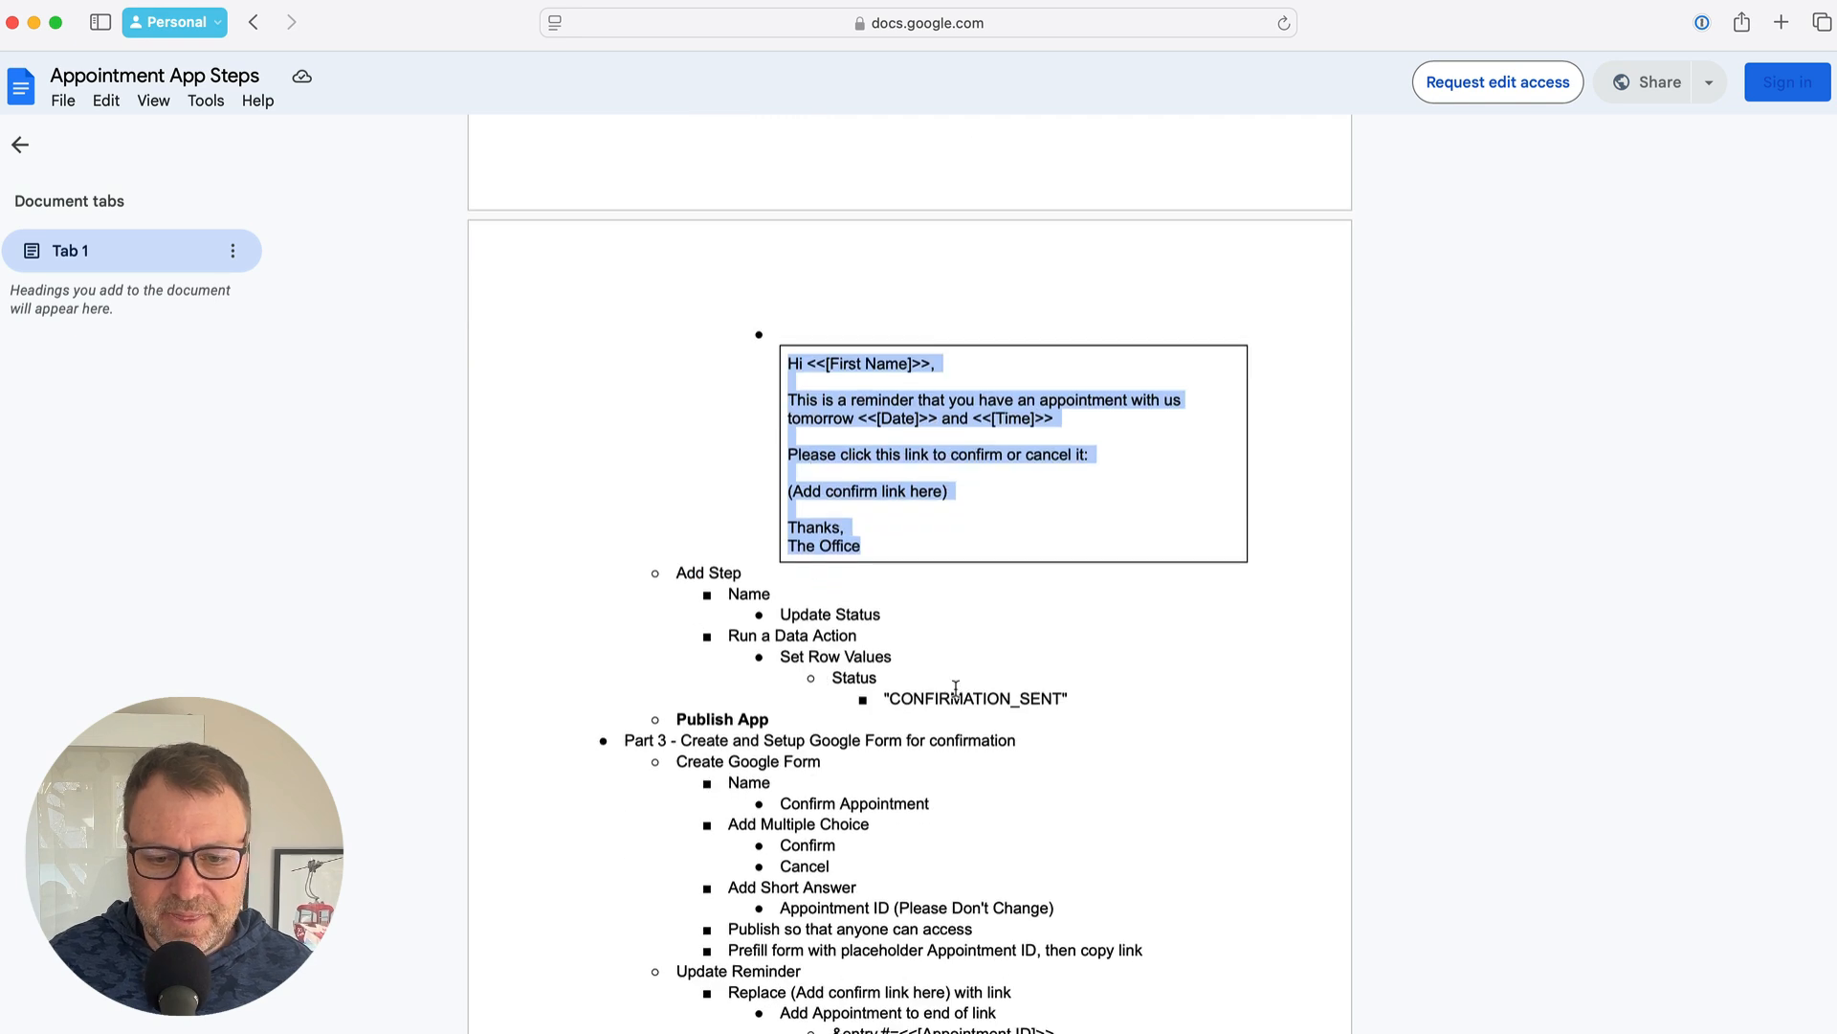
click(844, 613)
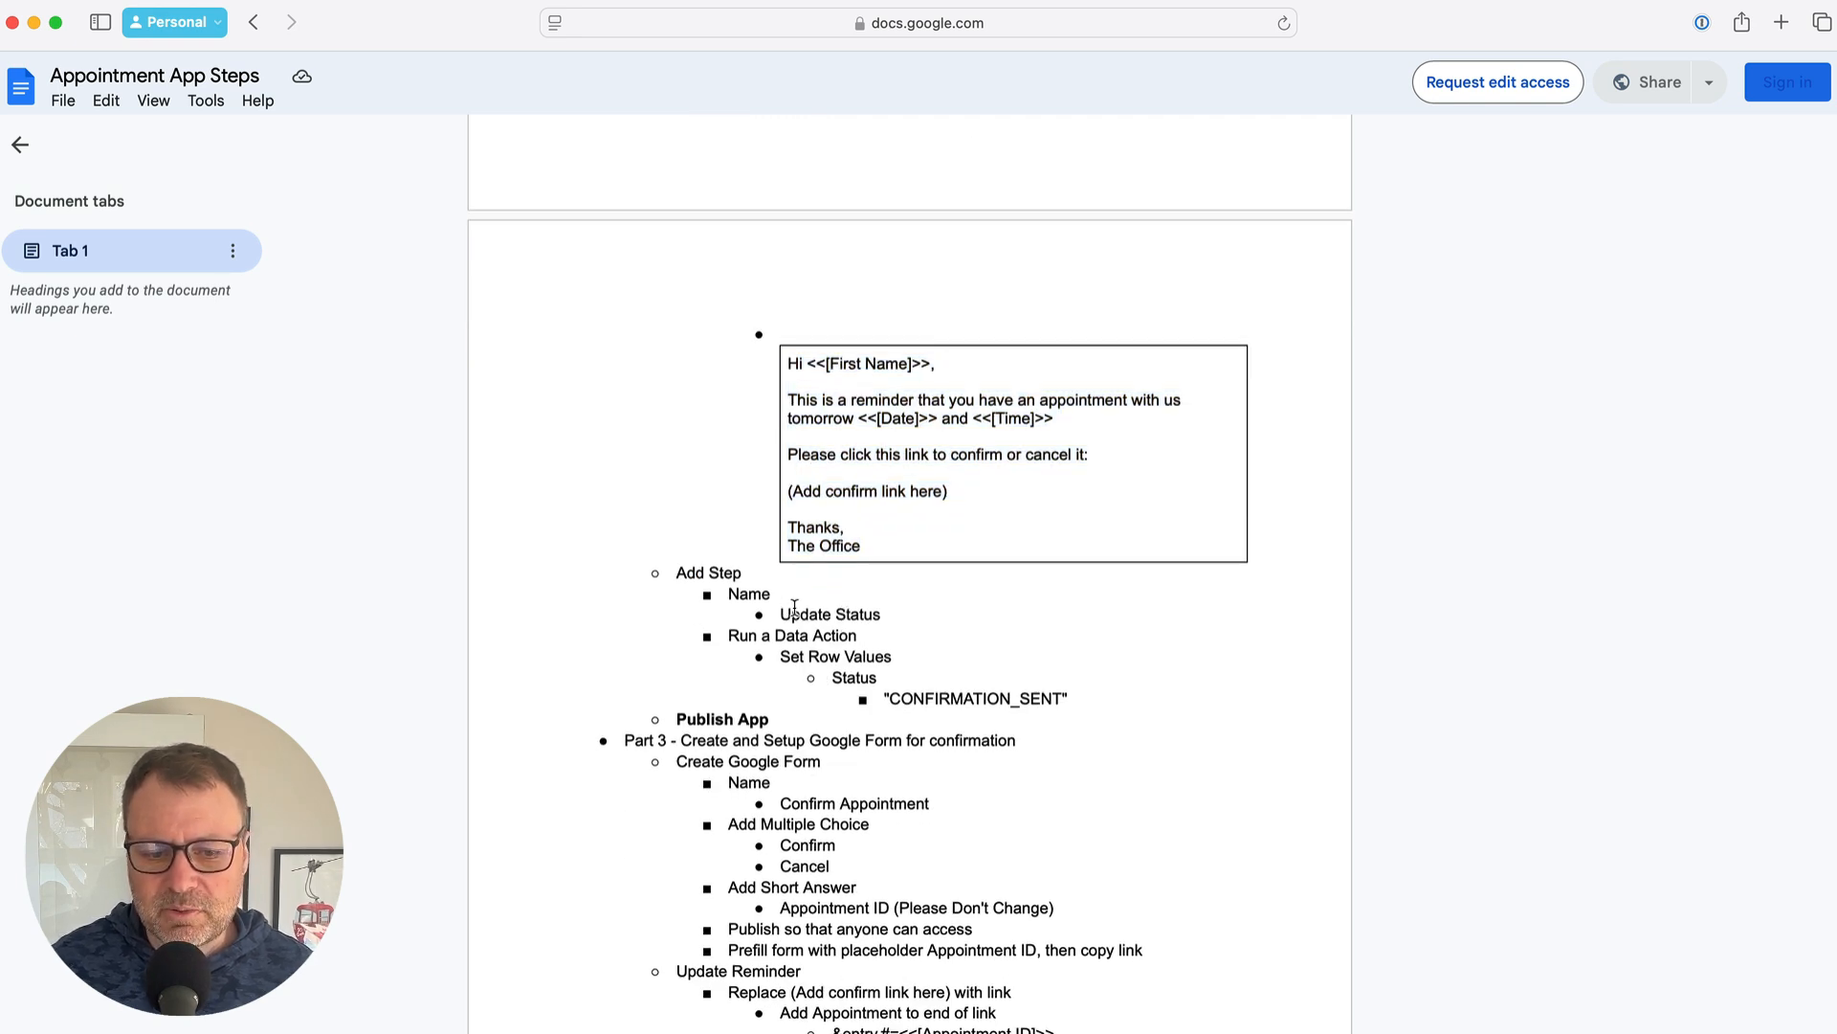
drag(775, 609, 882, 614)
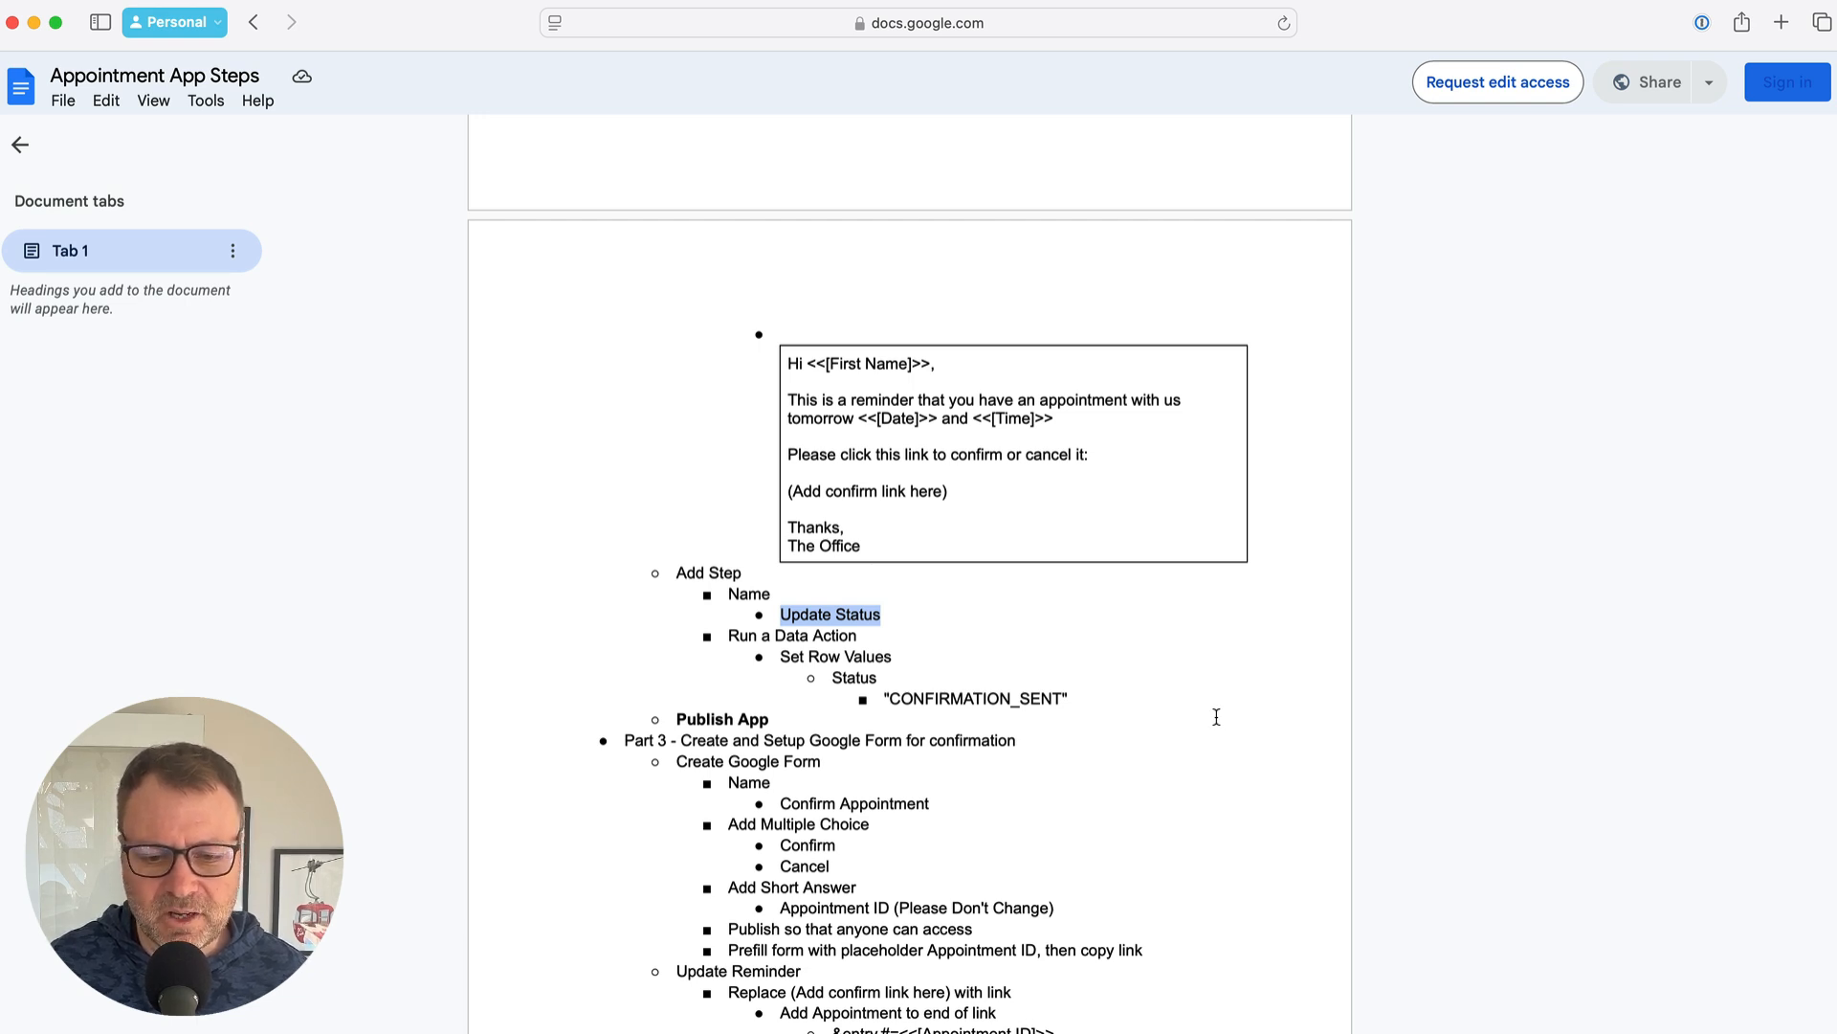
key(super+Tab)
scroll(1196, 756, down, 5)
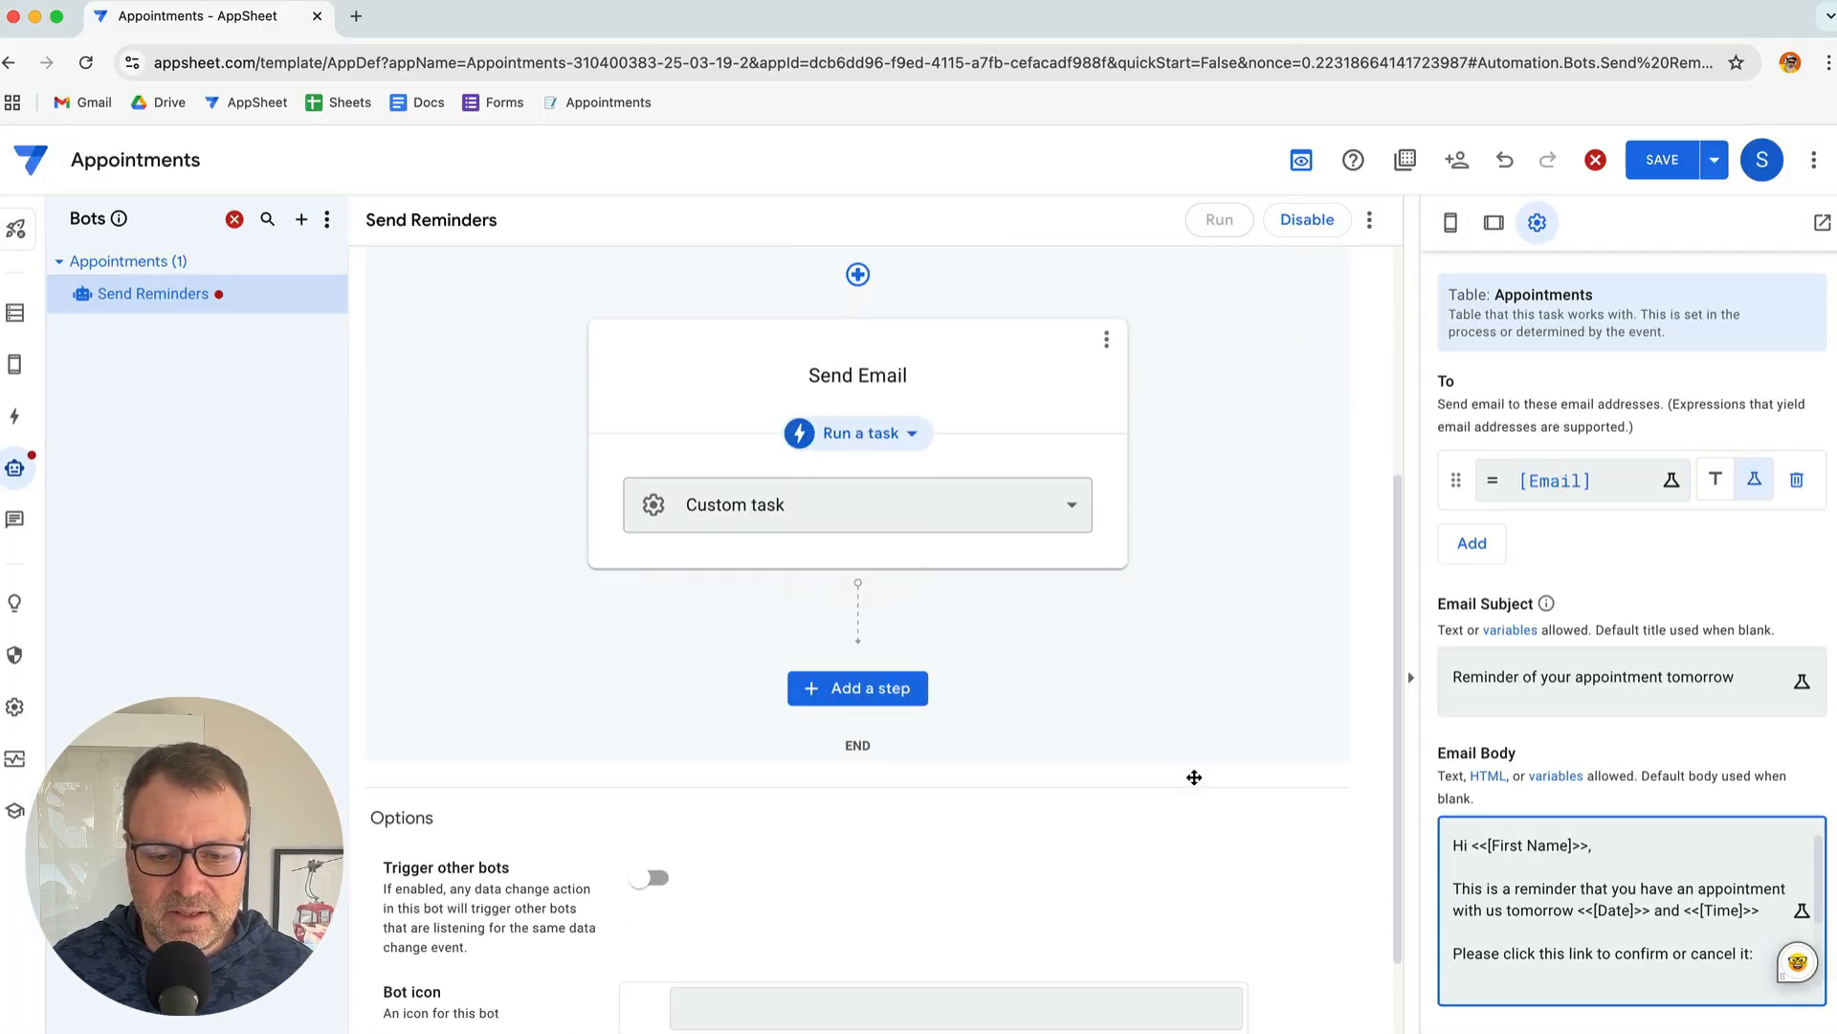
Add a blank step after Send Email and name it 'Update Status'
click(868, 688)
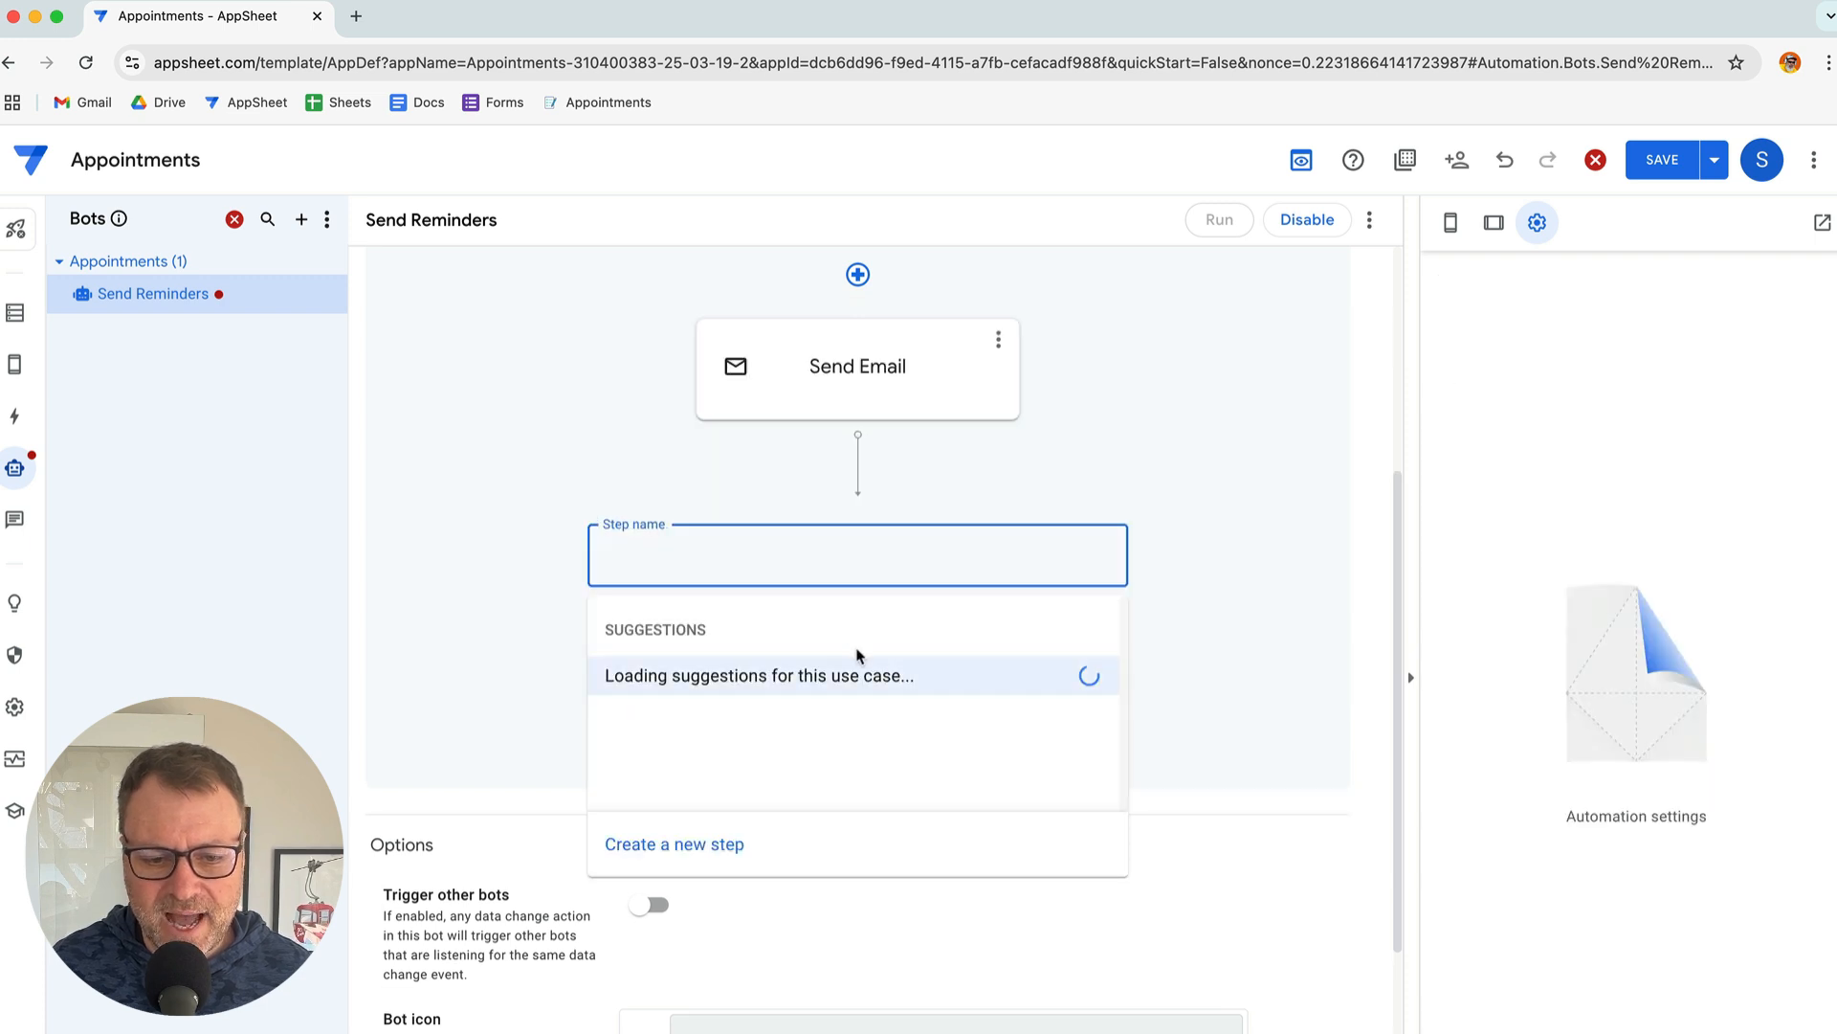
click(720, 844)
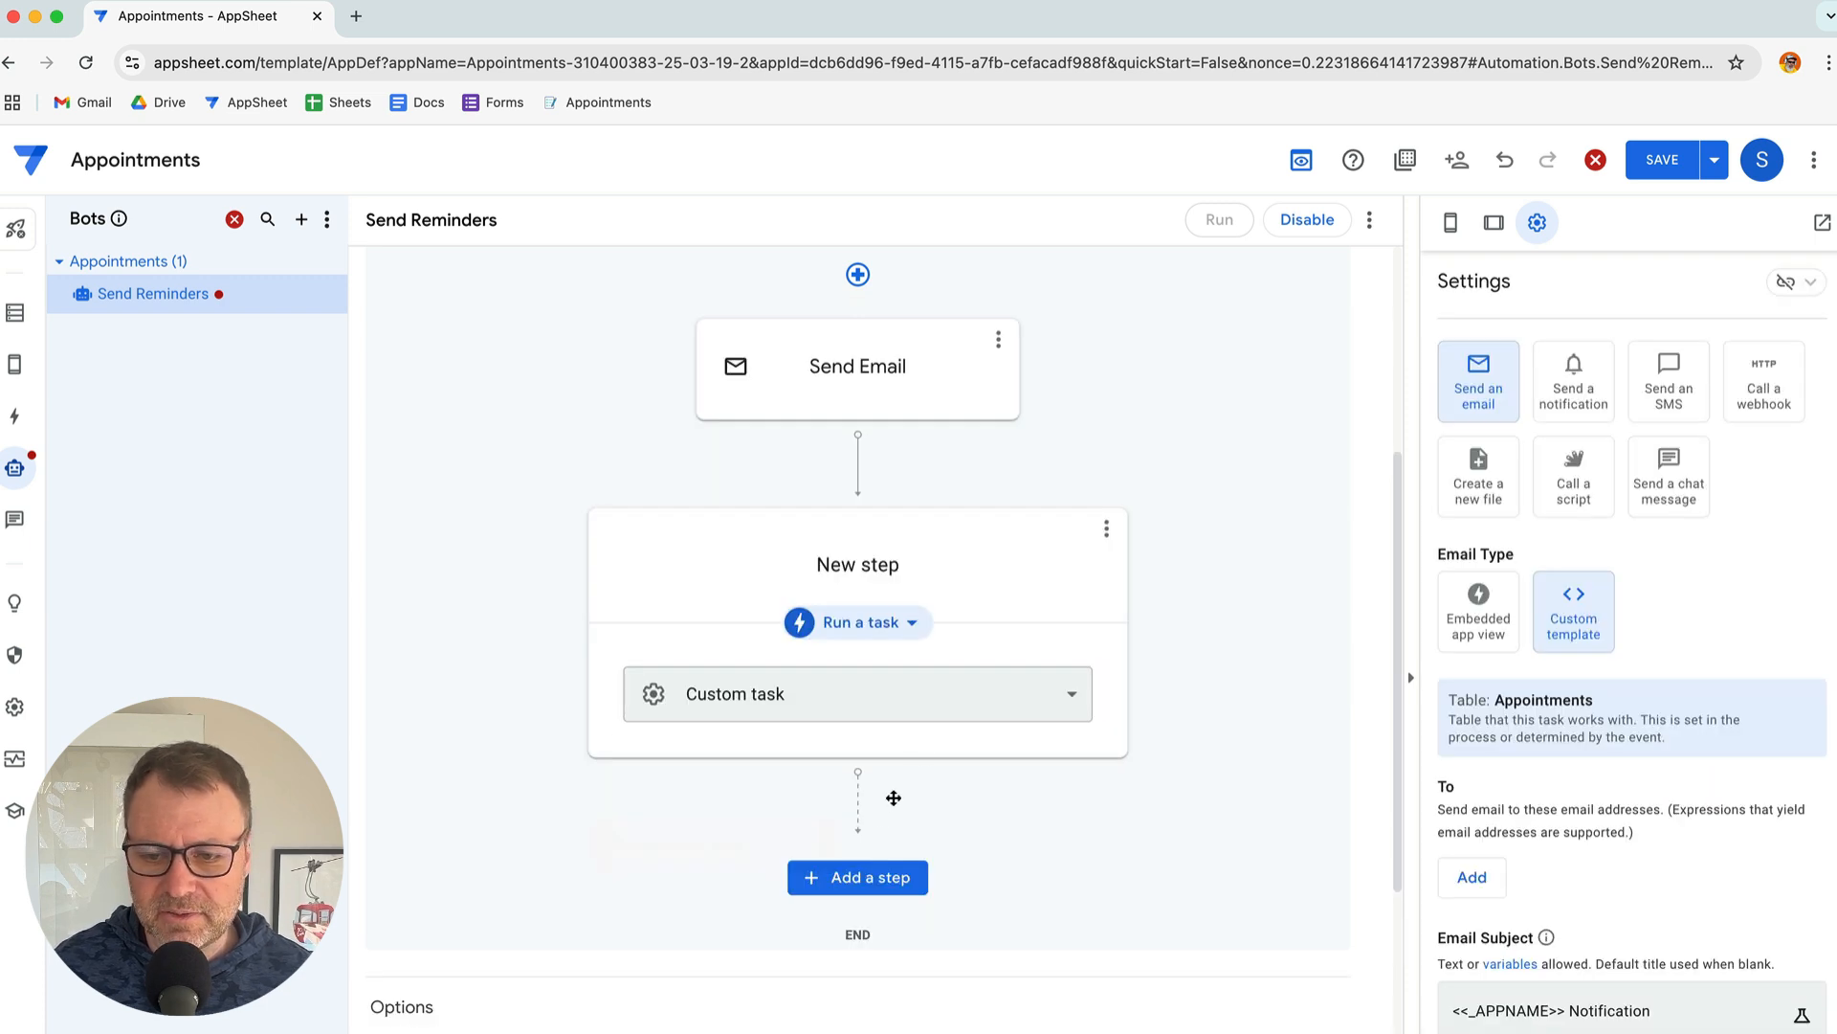
click(882, 557)
key(ctrl+a)
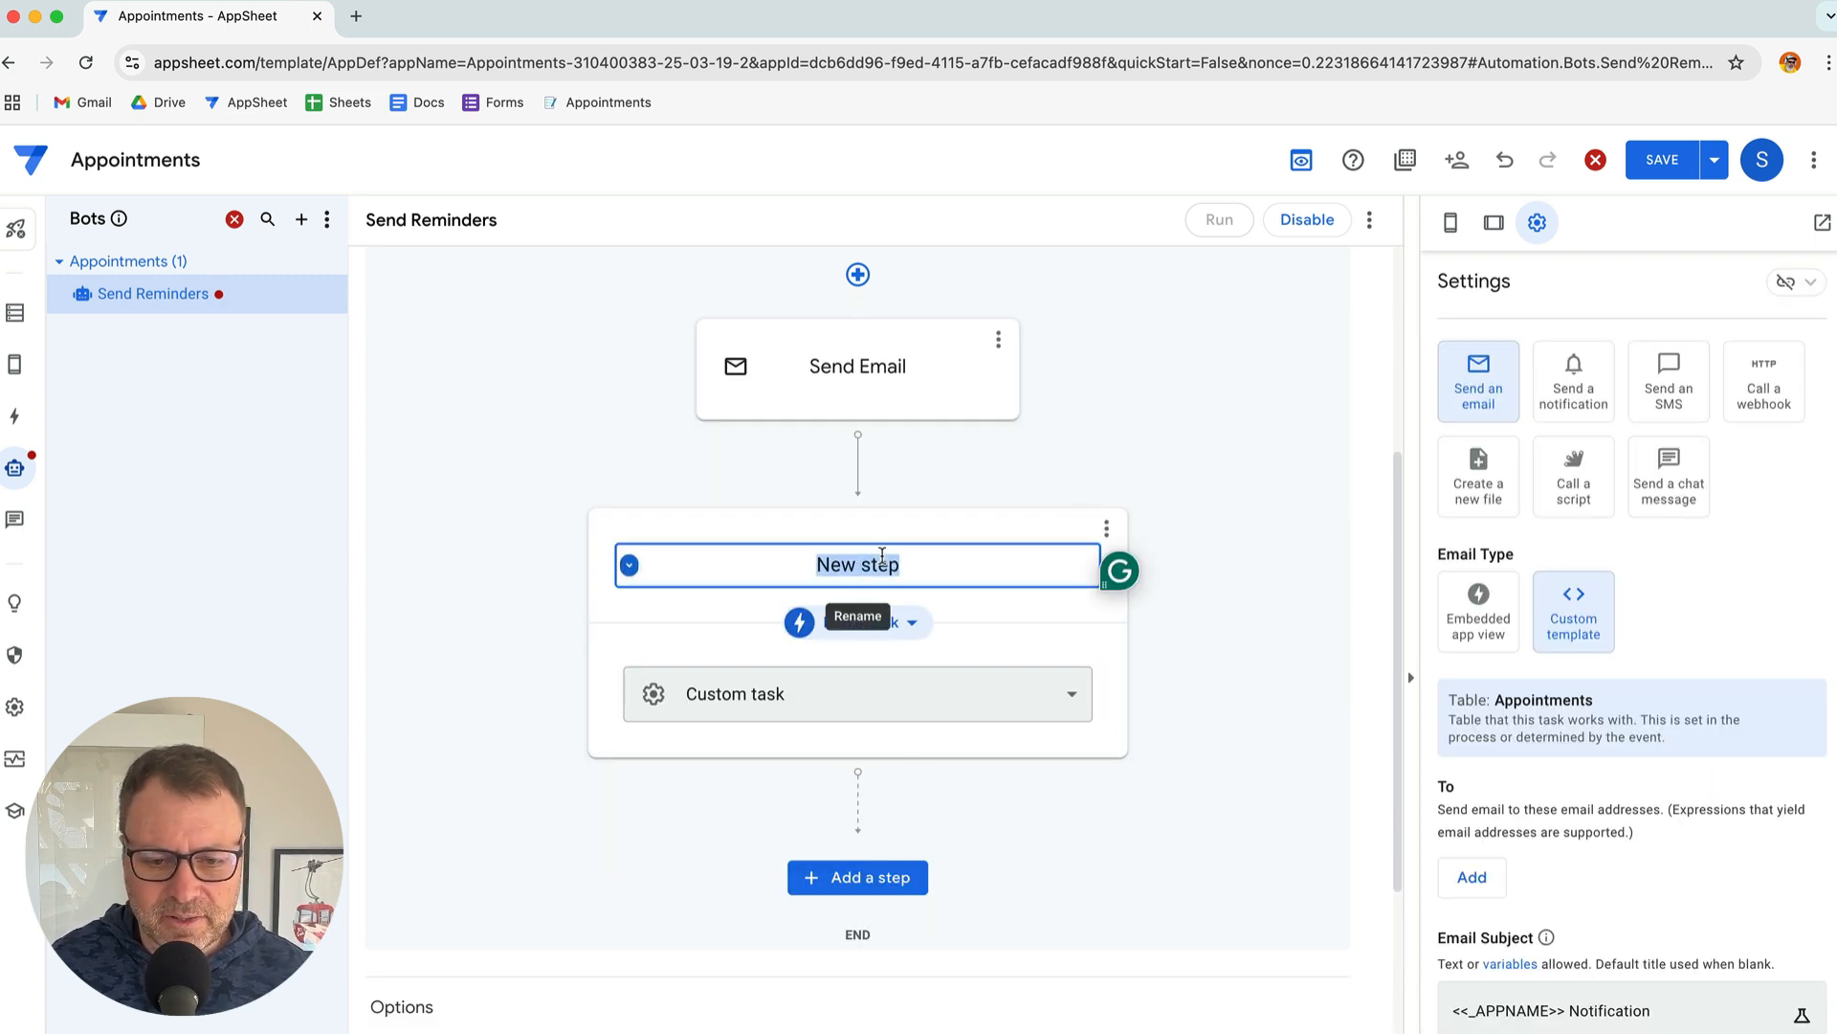
text(Update Status)
key(Return)
Make the Update Status step run a data action
key(super+Tab)
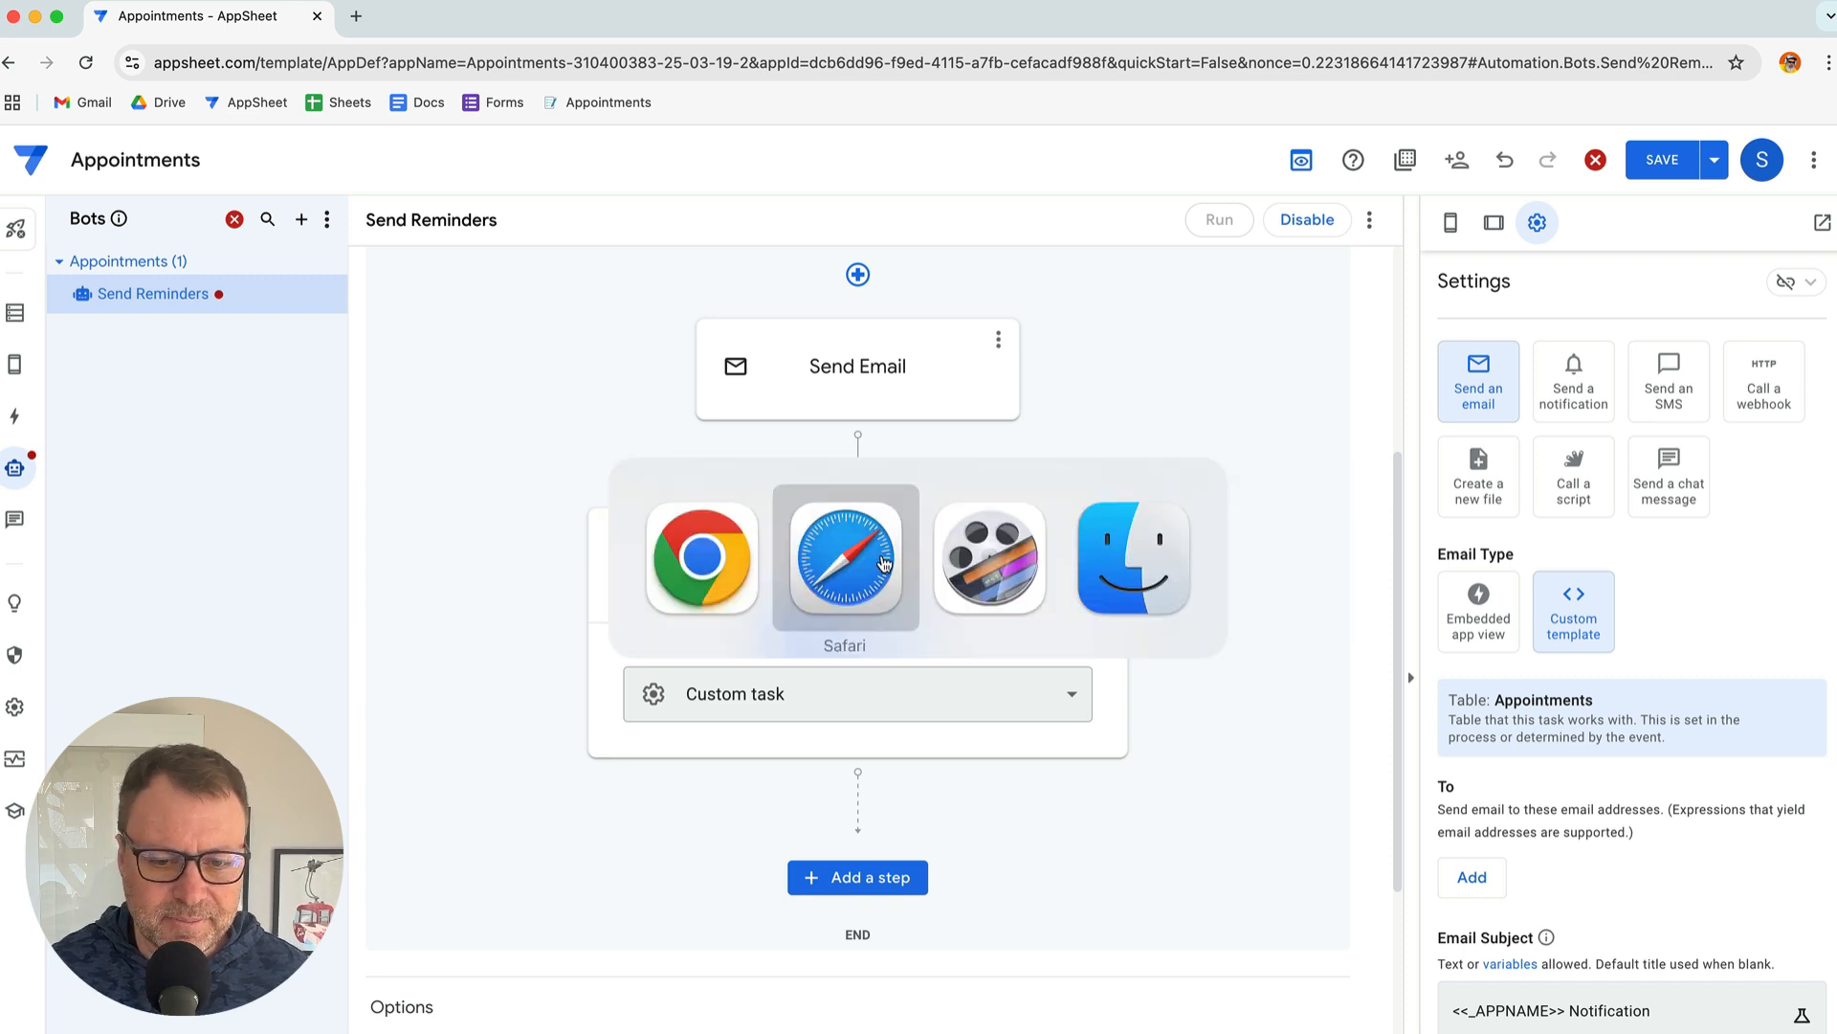
scroll(849, 557, down, 1)
click(742, 597)
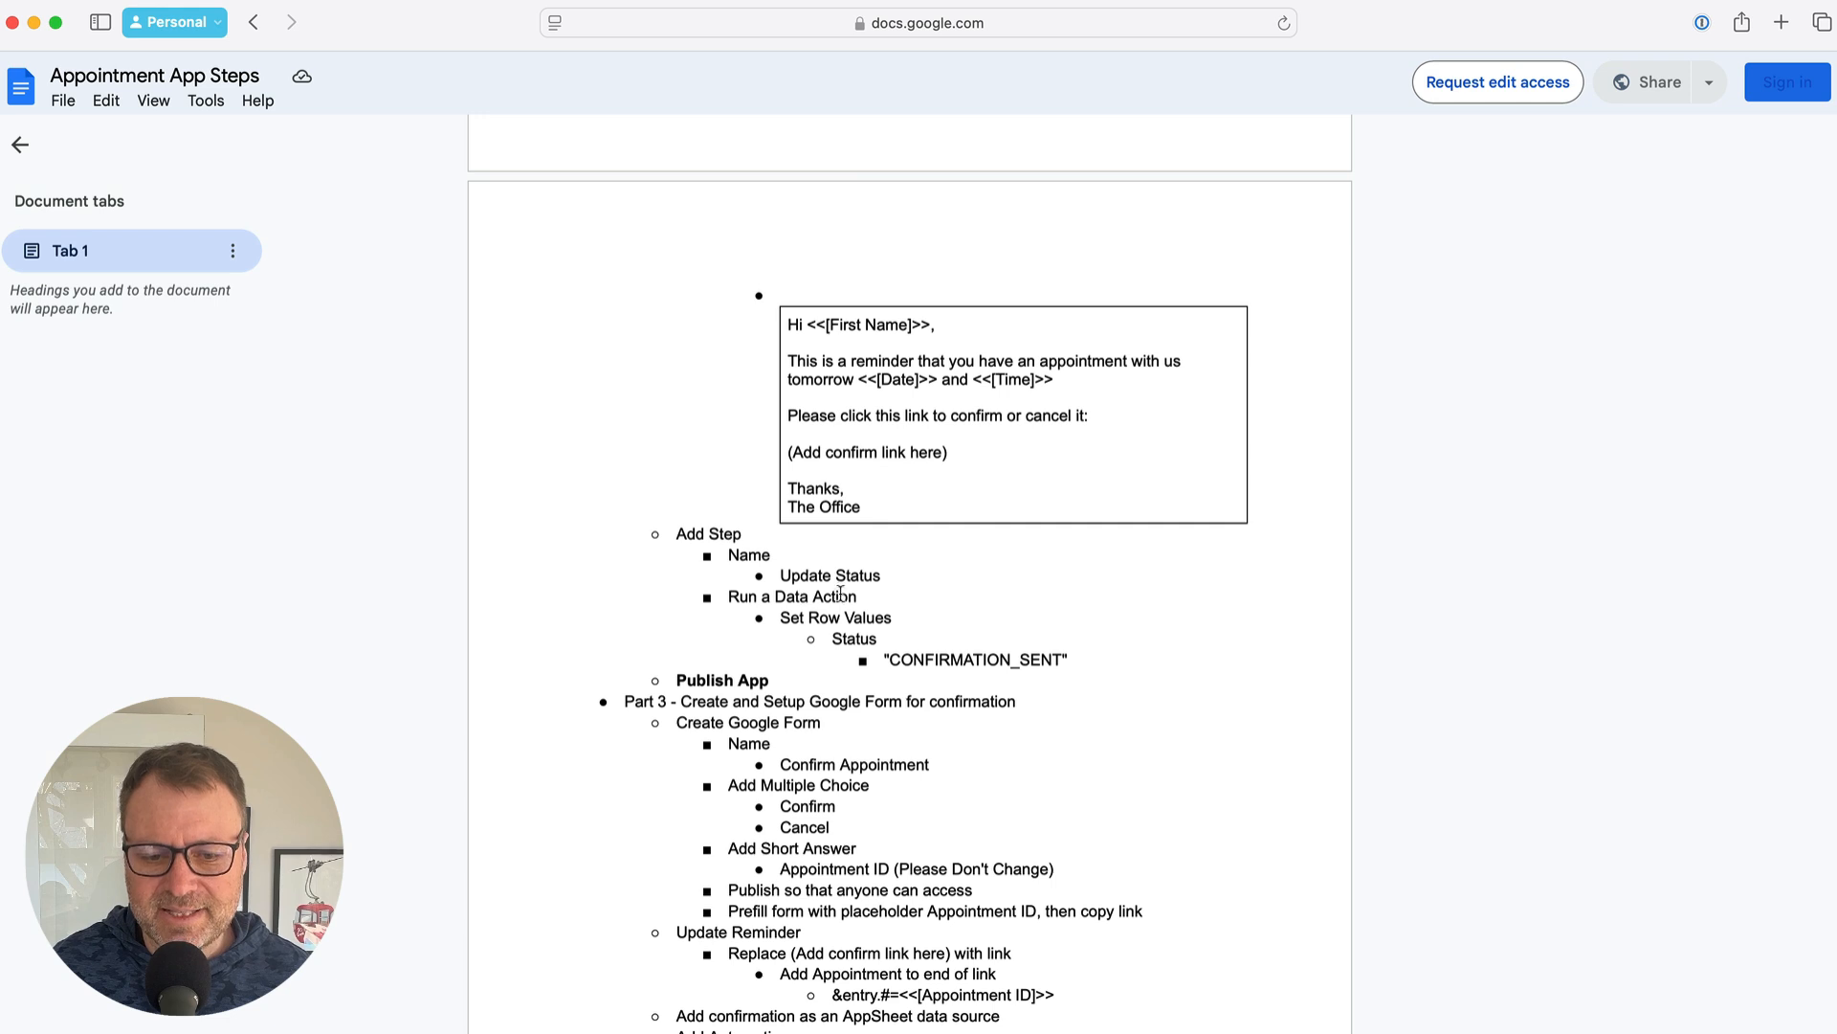
key(super+Tab)
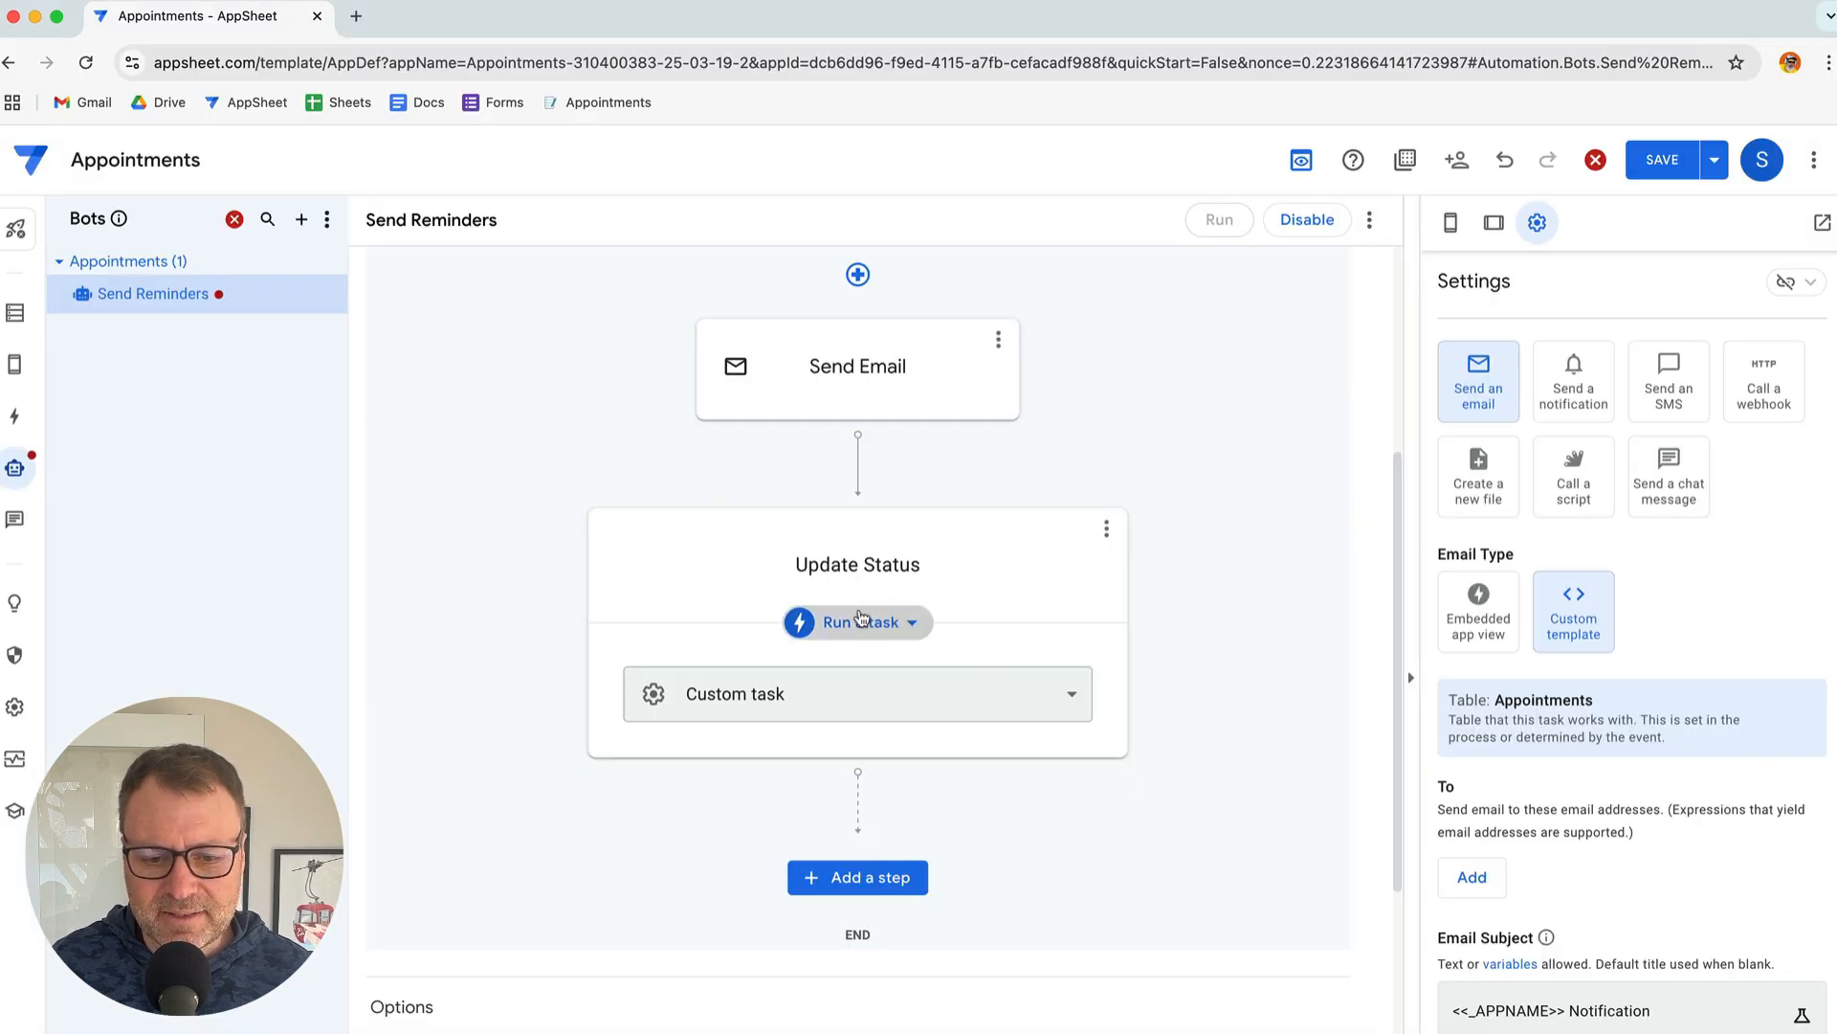
click(886, 627)
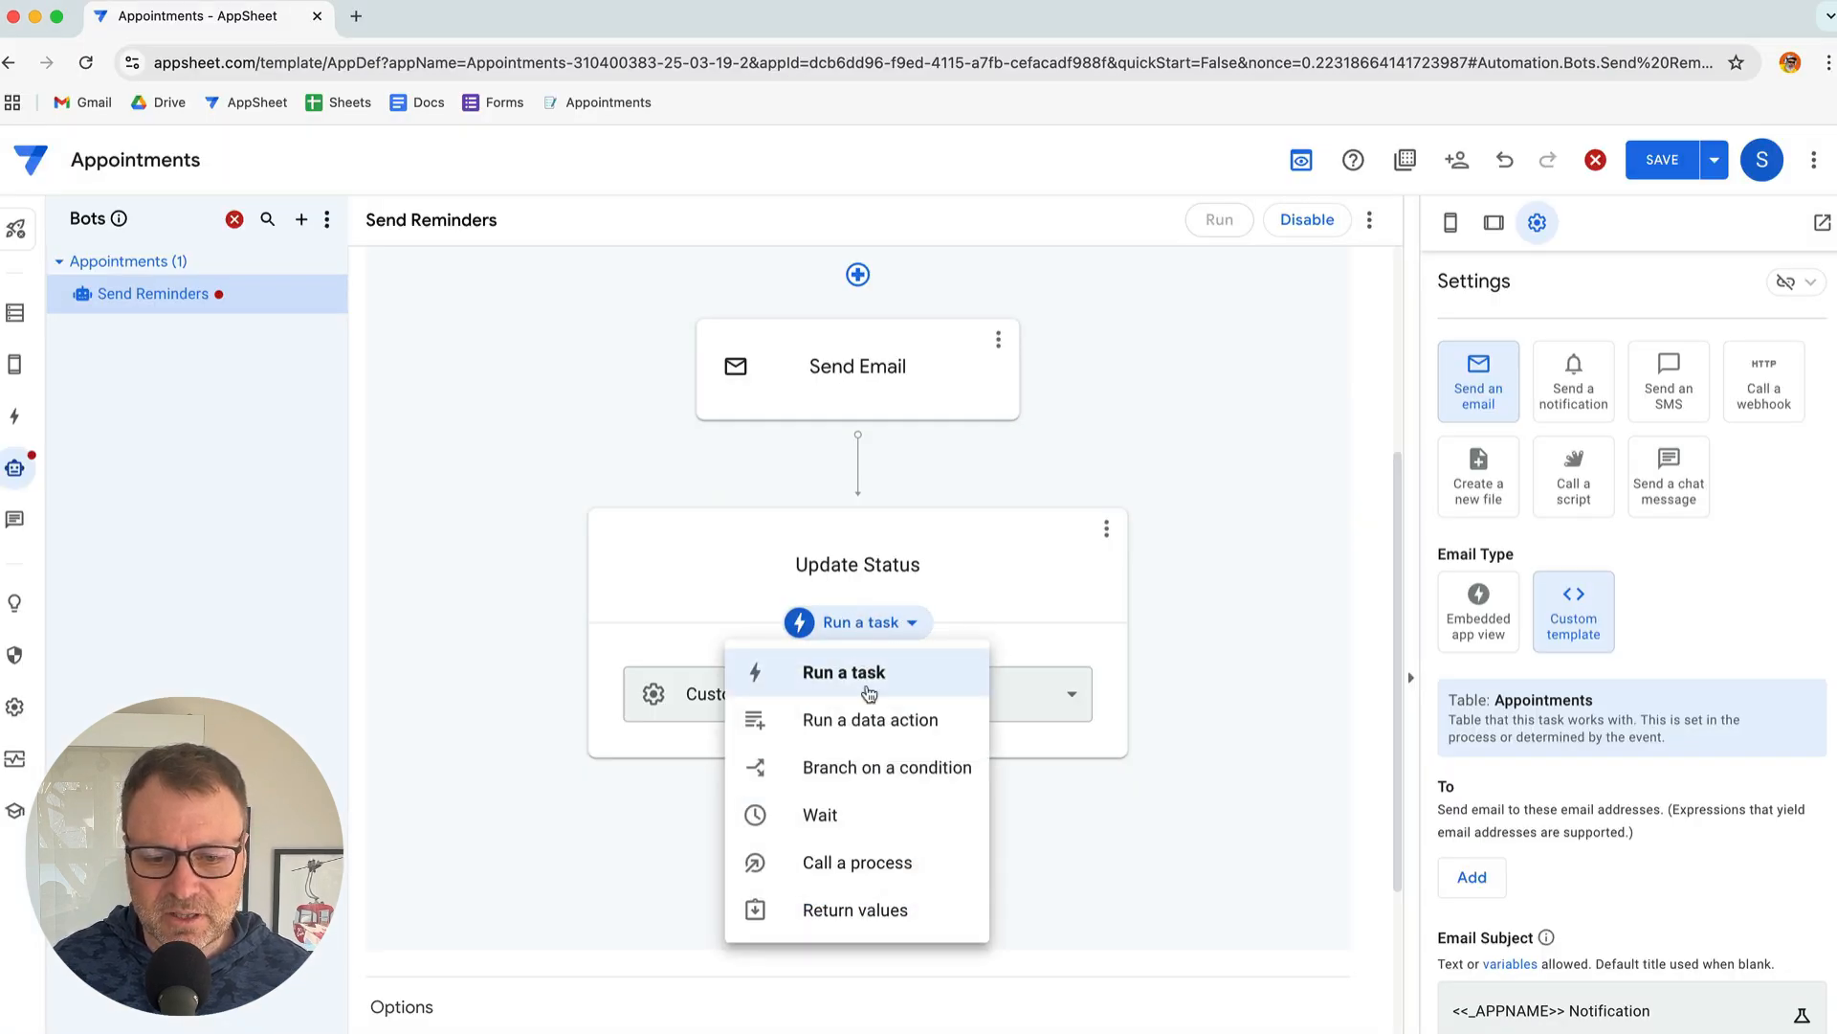
click(884, 725)
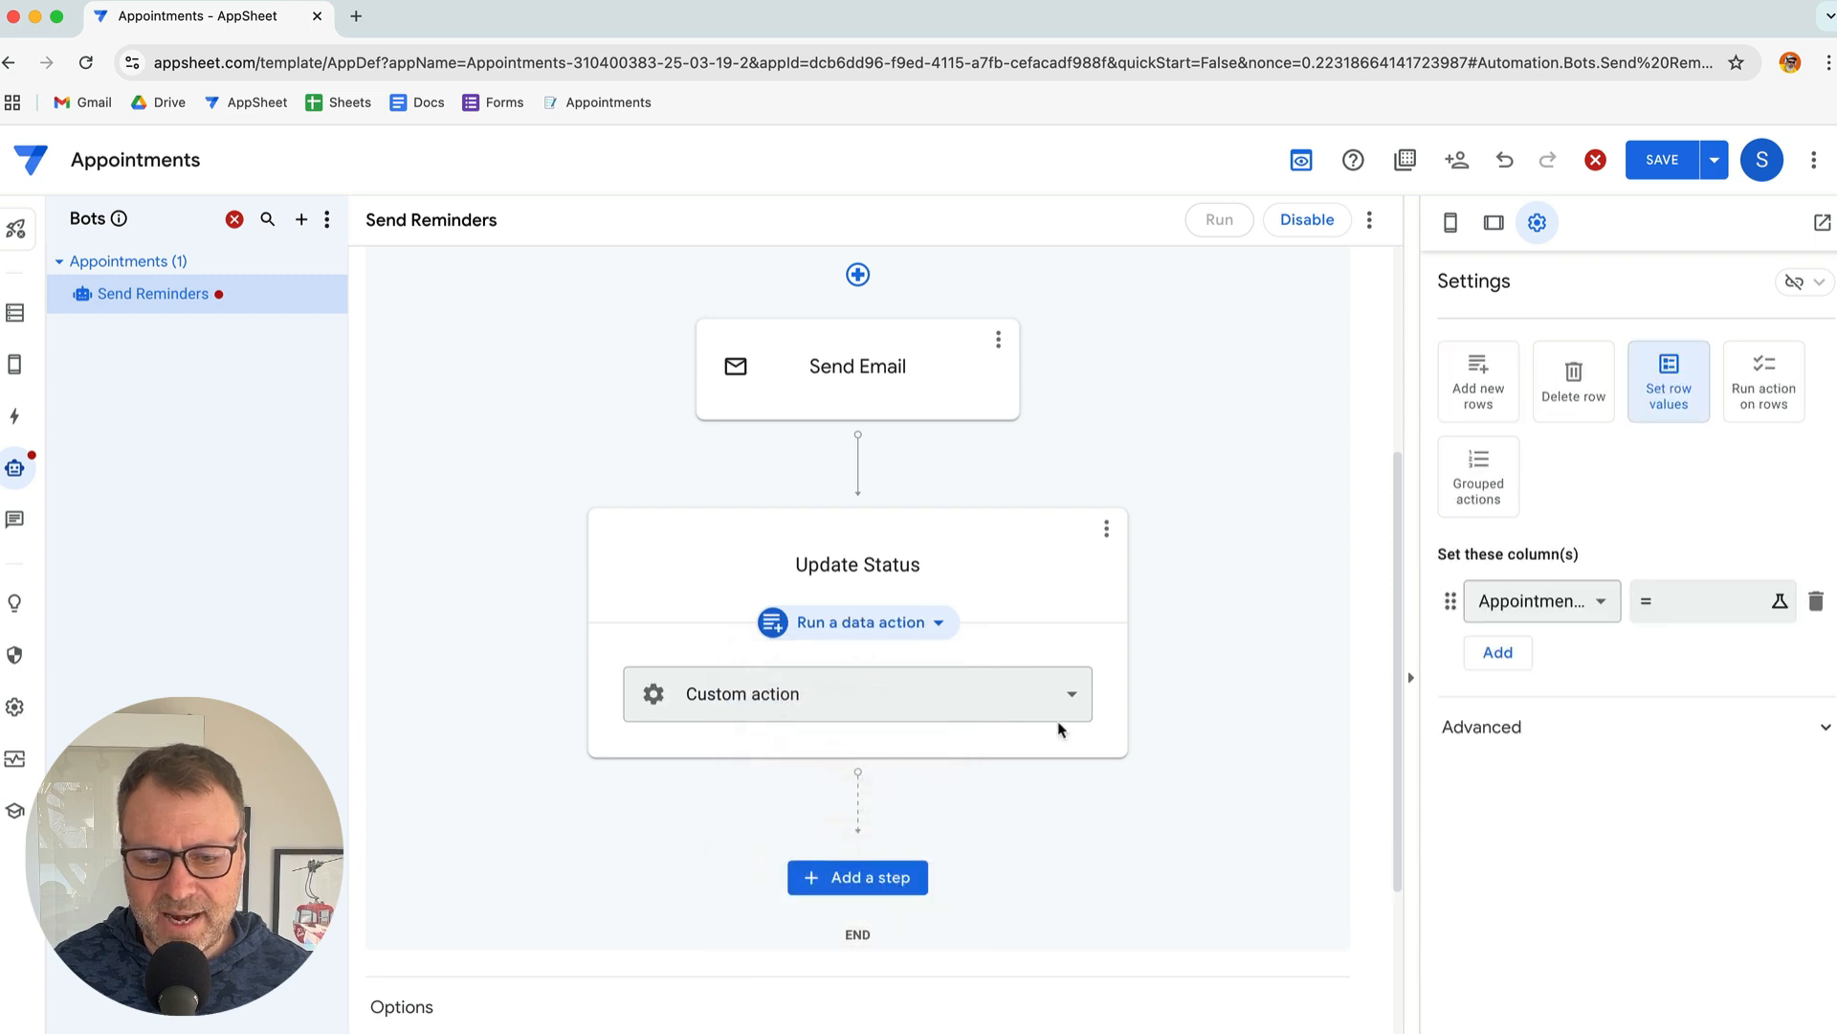
Select the CONFIRMATION_SENT value in the steps document
key(super+Tab)
scroll(838, 701, down, 1)
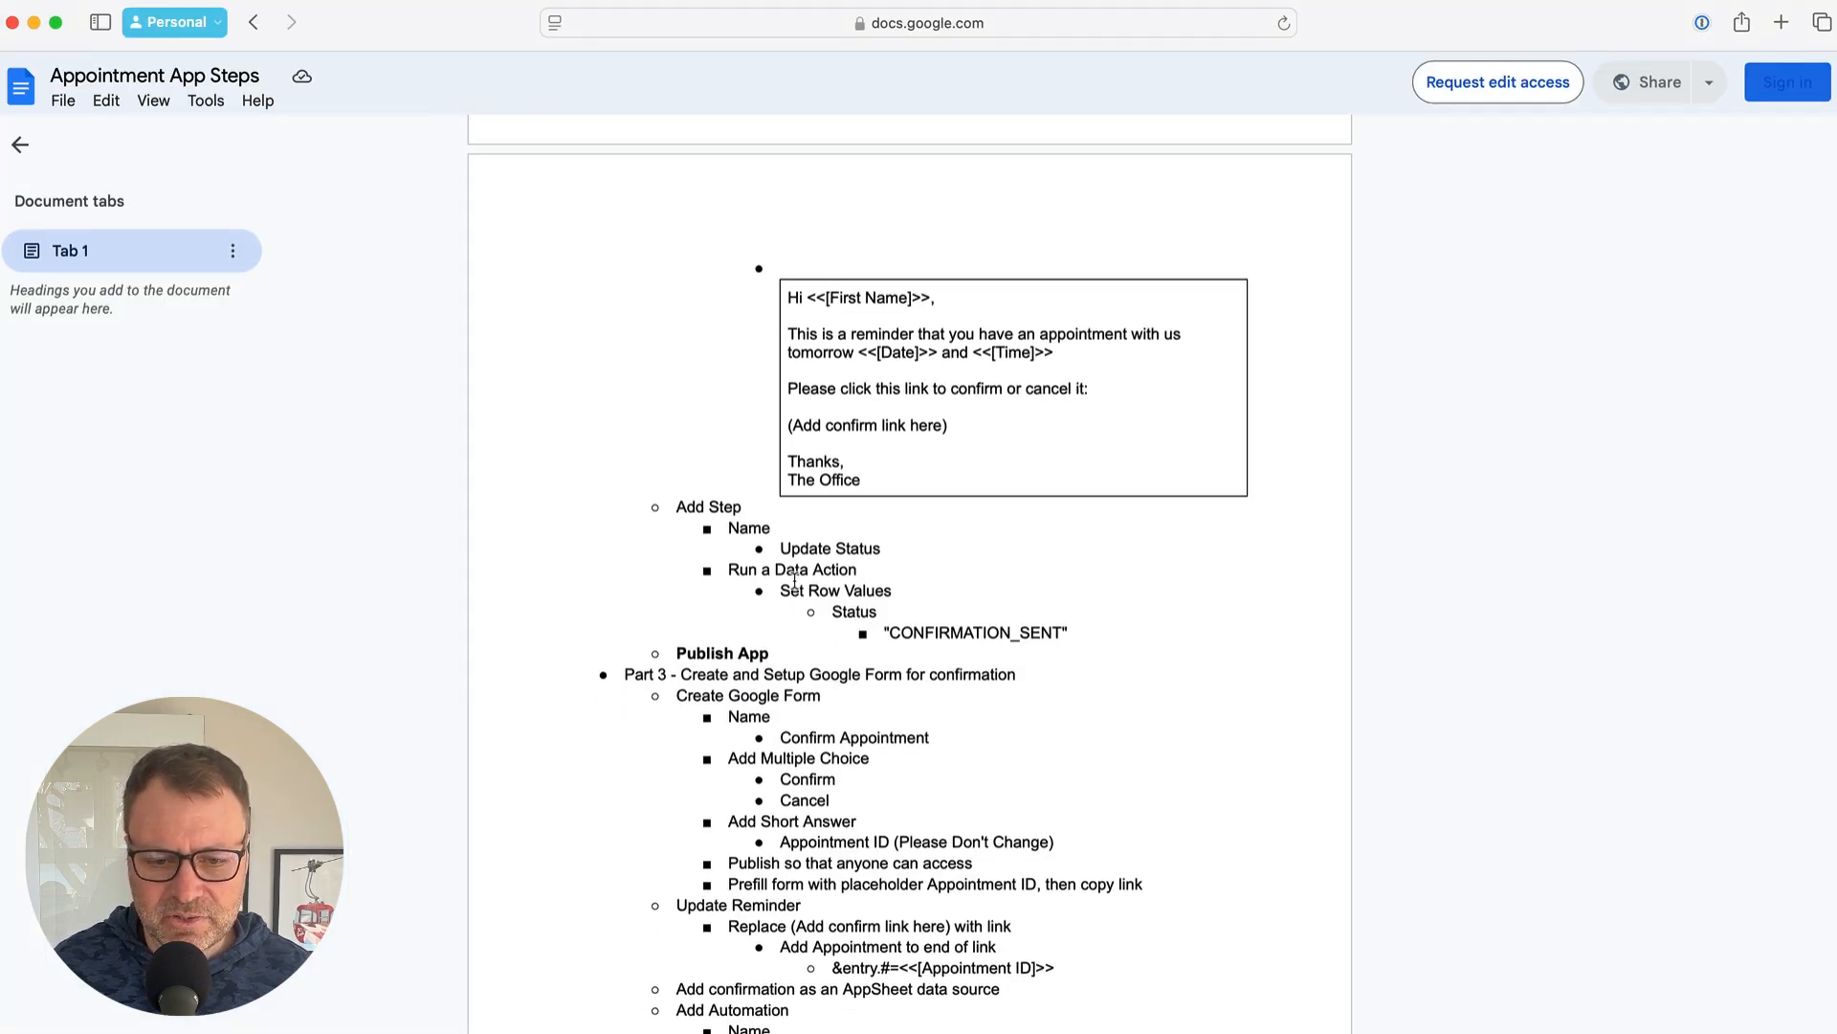
key(super+Tab)
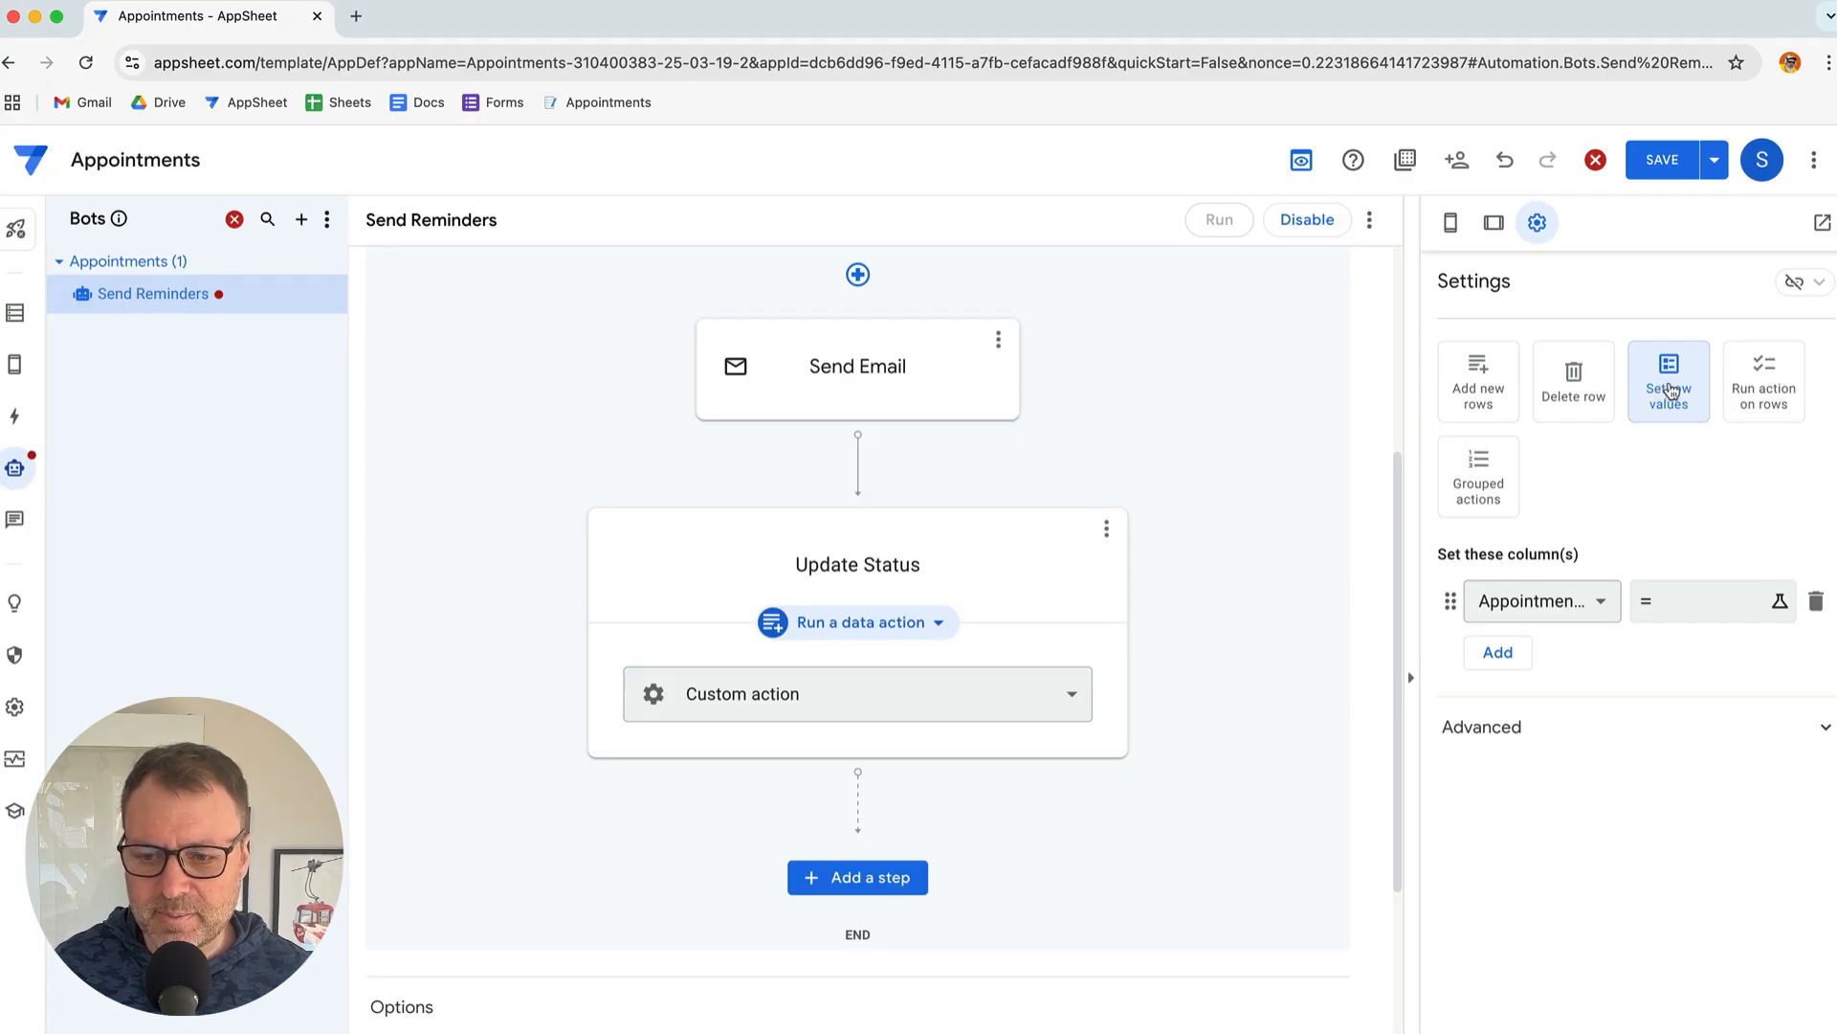
key(super+Tab)
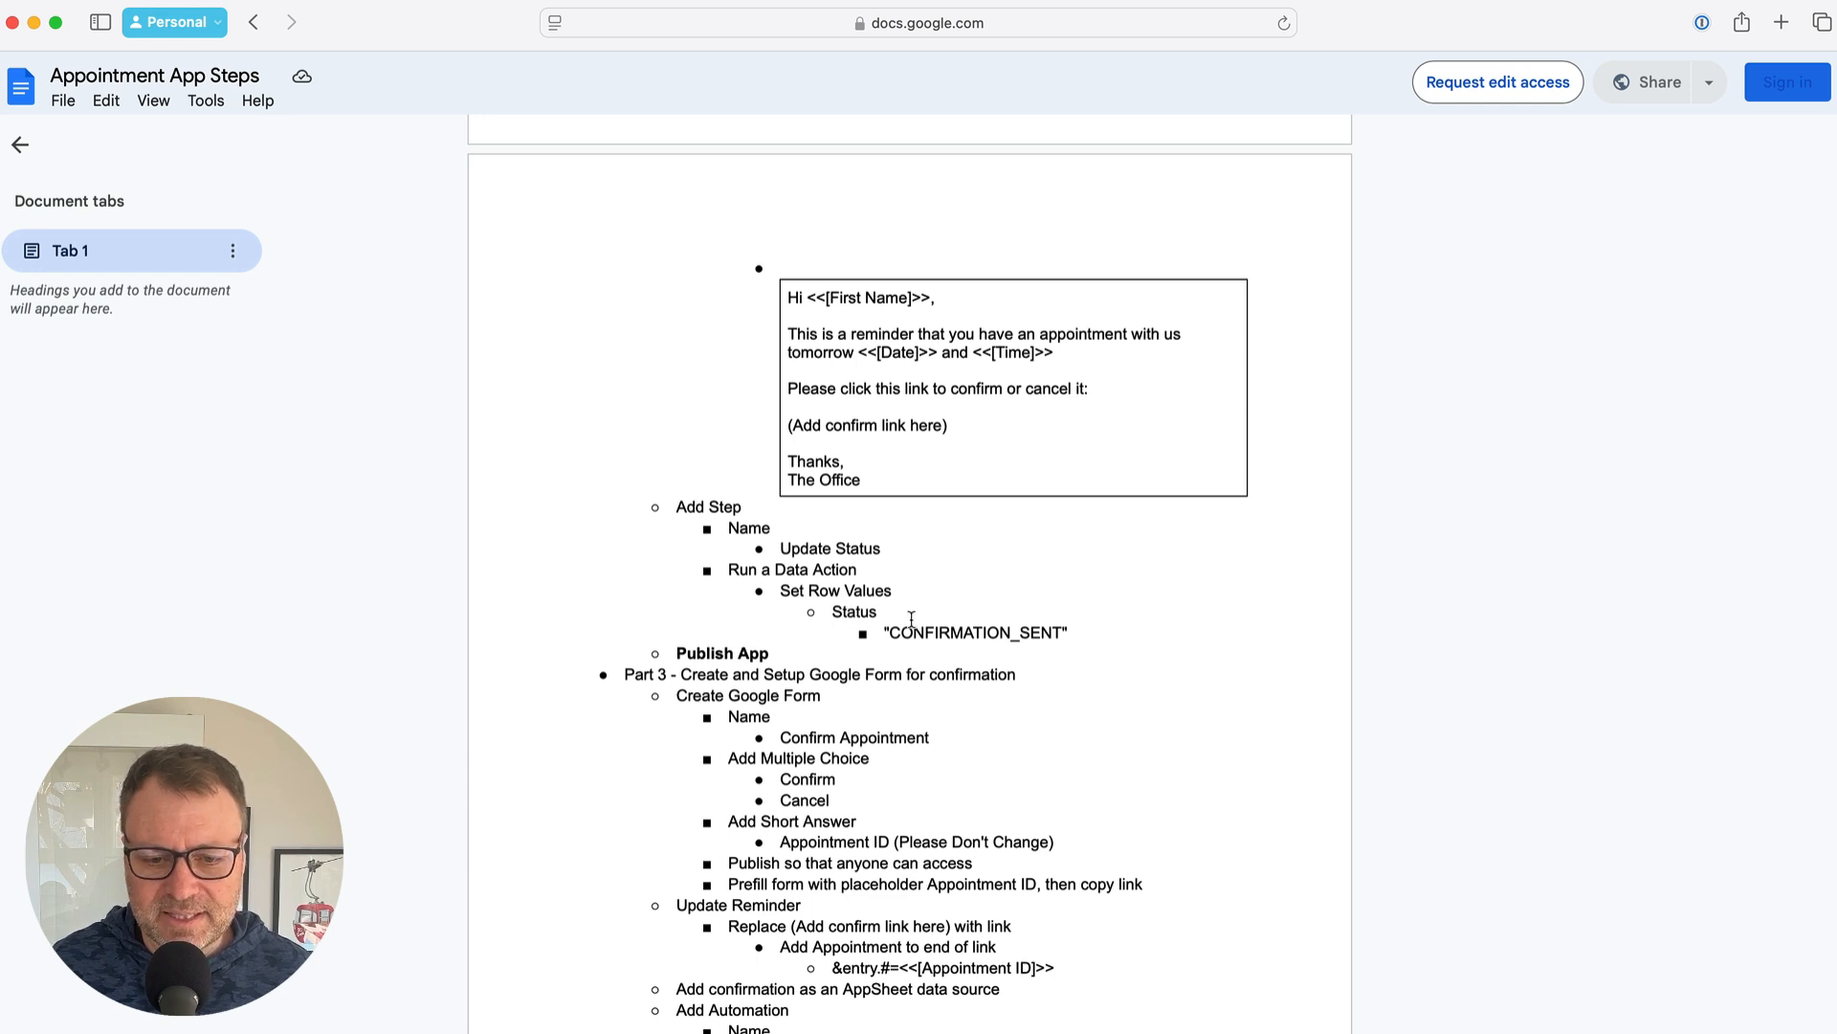
drag(890, 636, 1064, 628)
key(super+c)
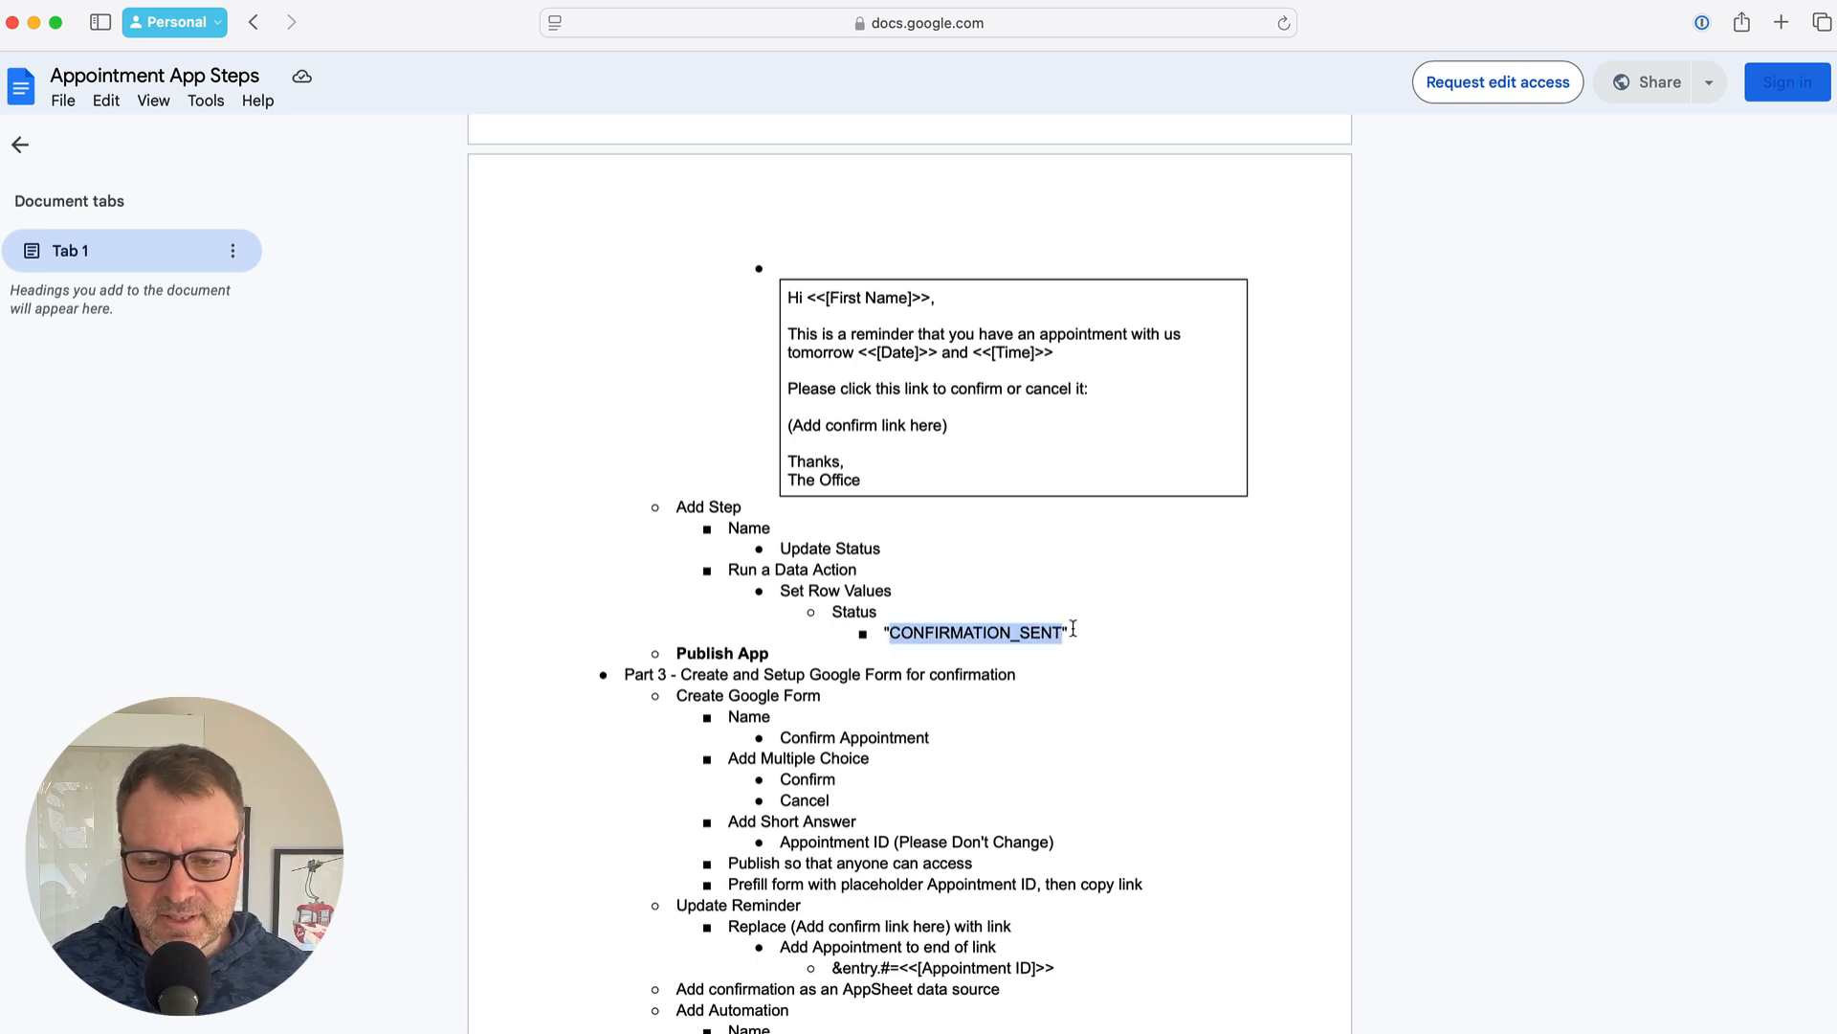
key(super+Tab)
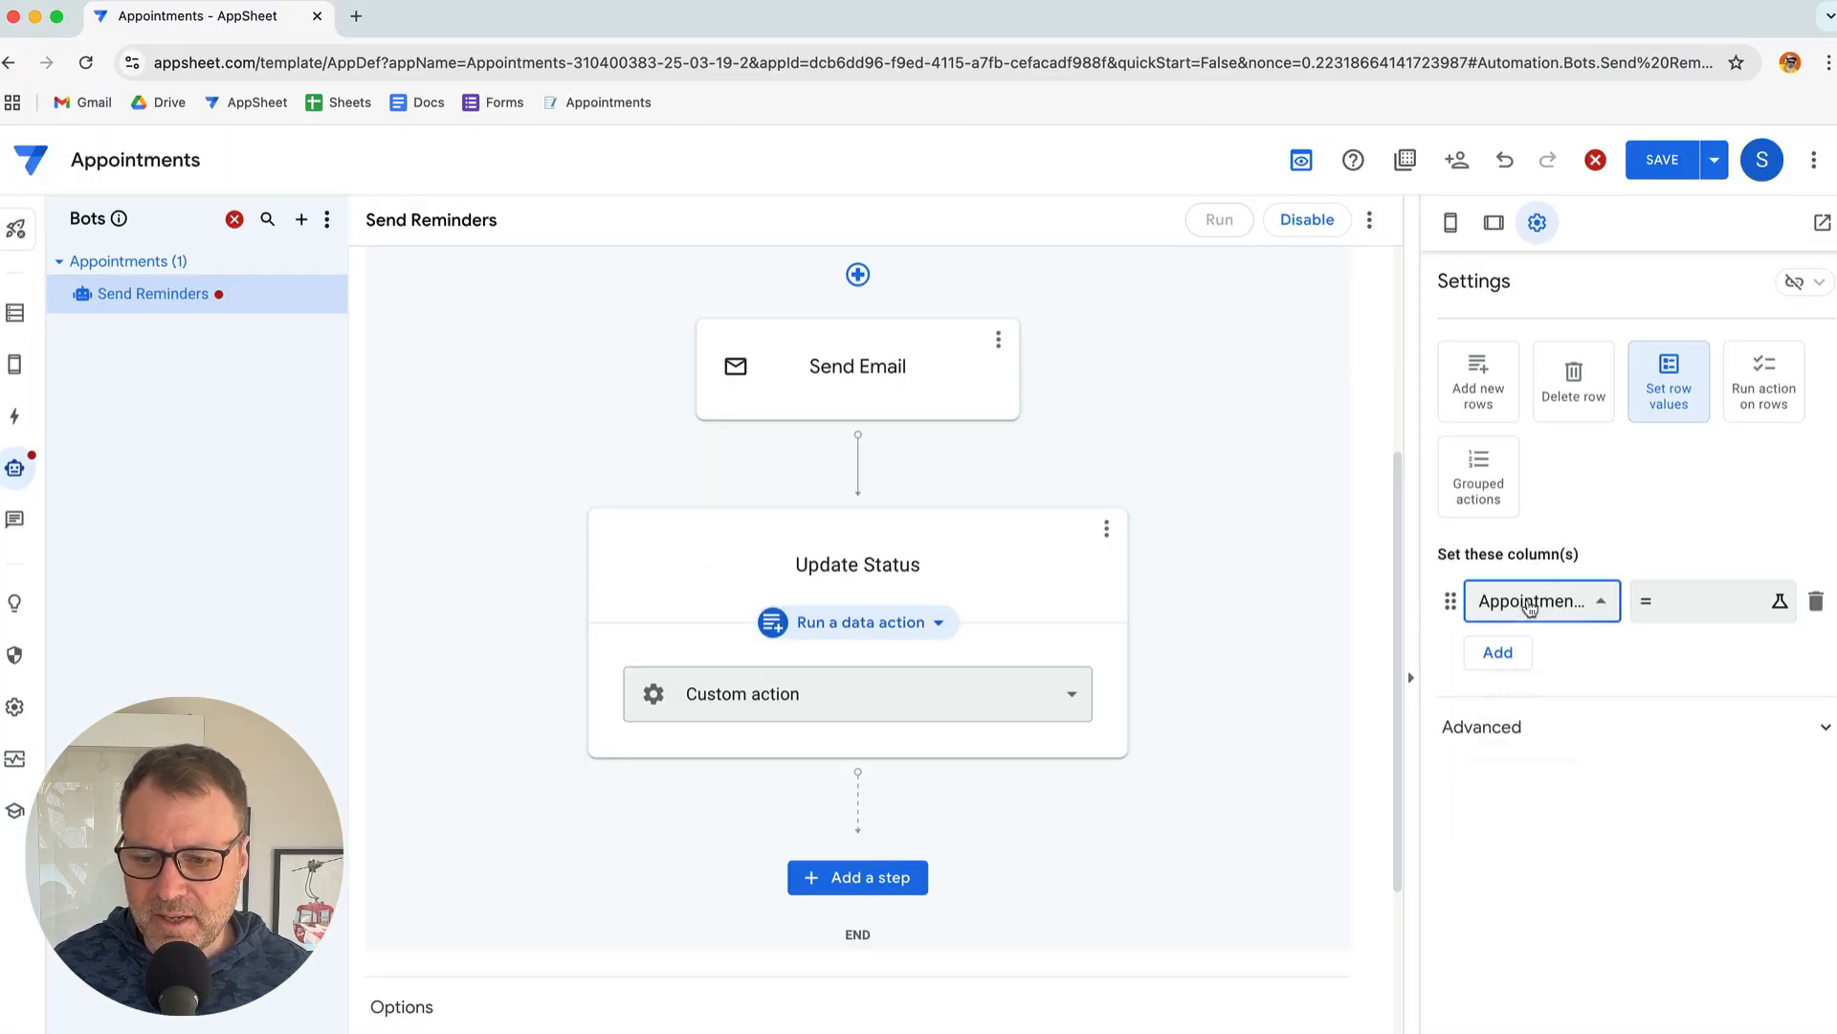
Set the Status column's new value to CONFIRMATION_SENT and confirm the expression
click(1533, 603)
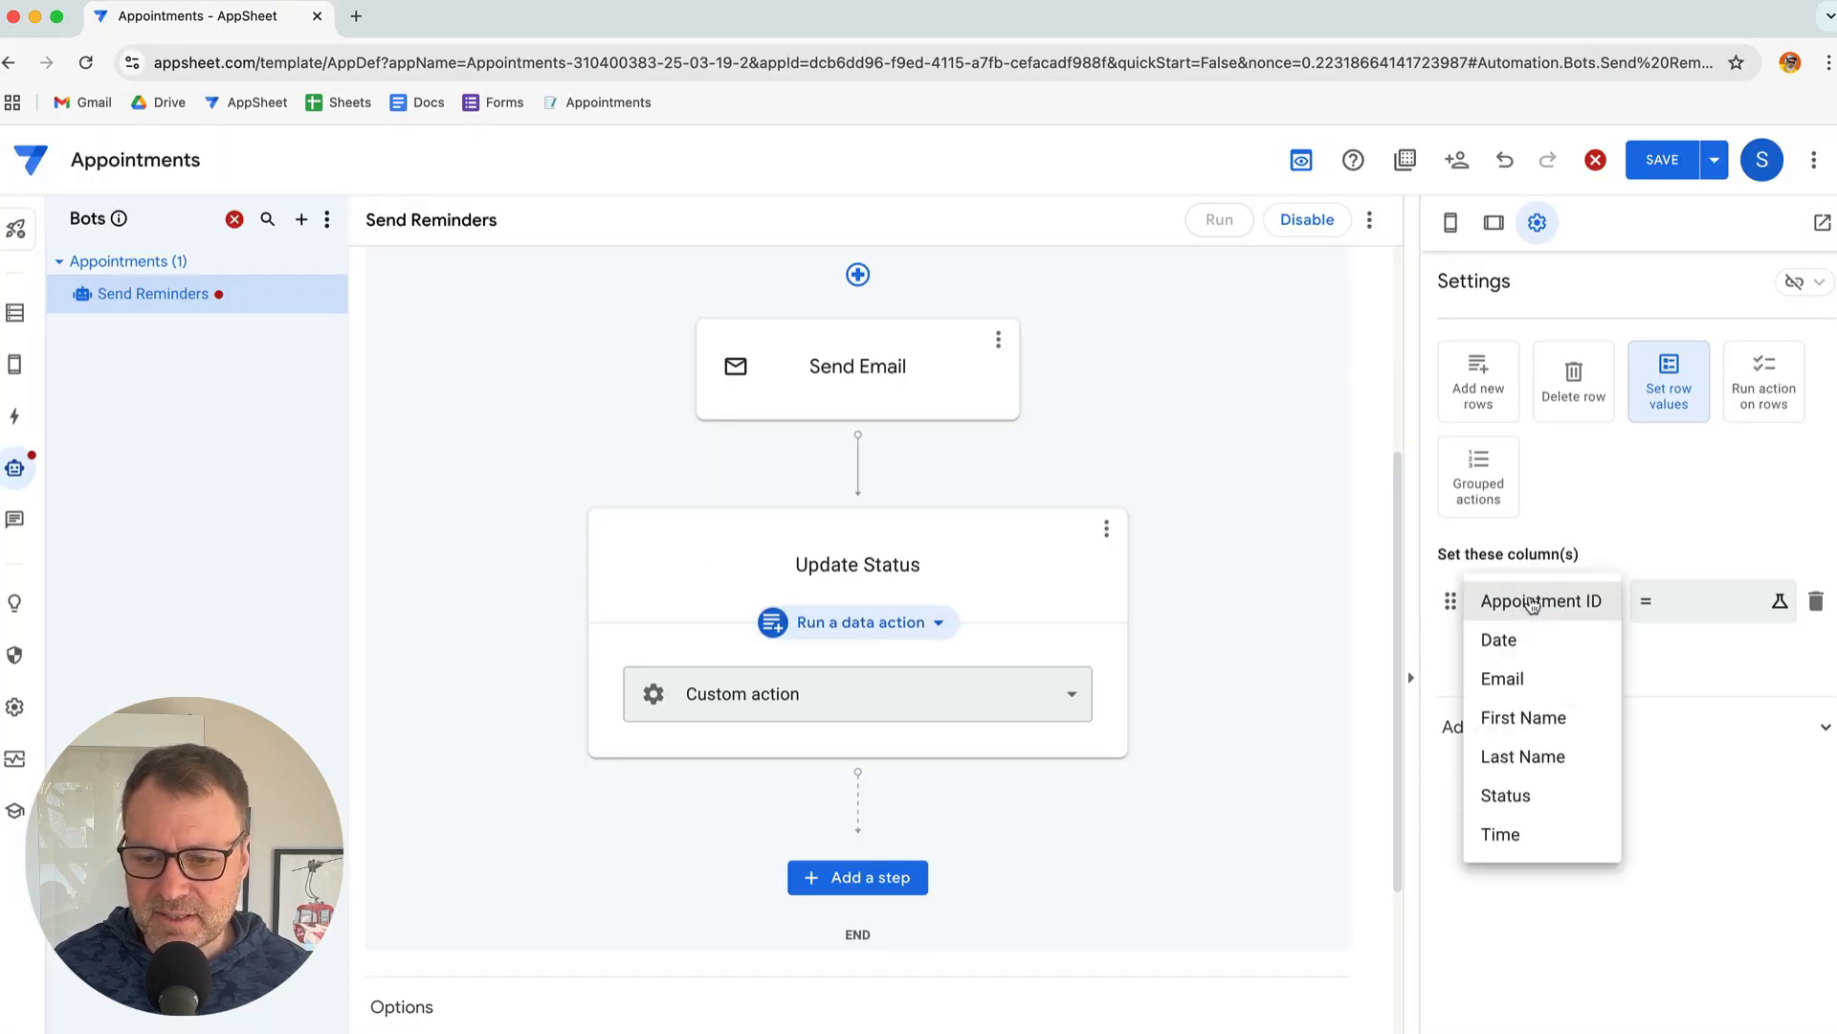
click(1531, 795)
click(1660, 622)
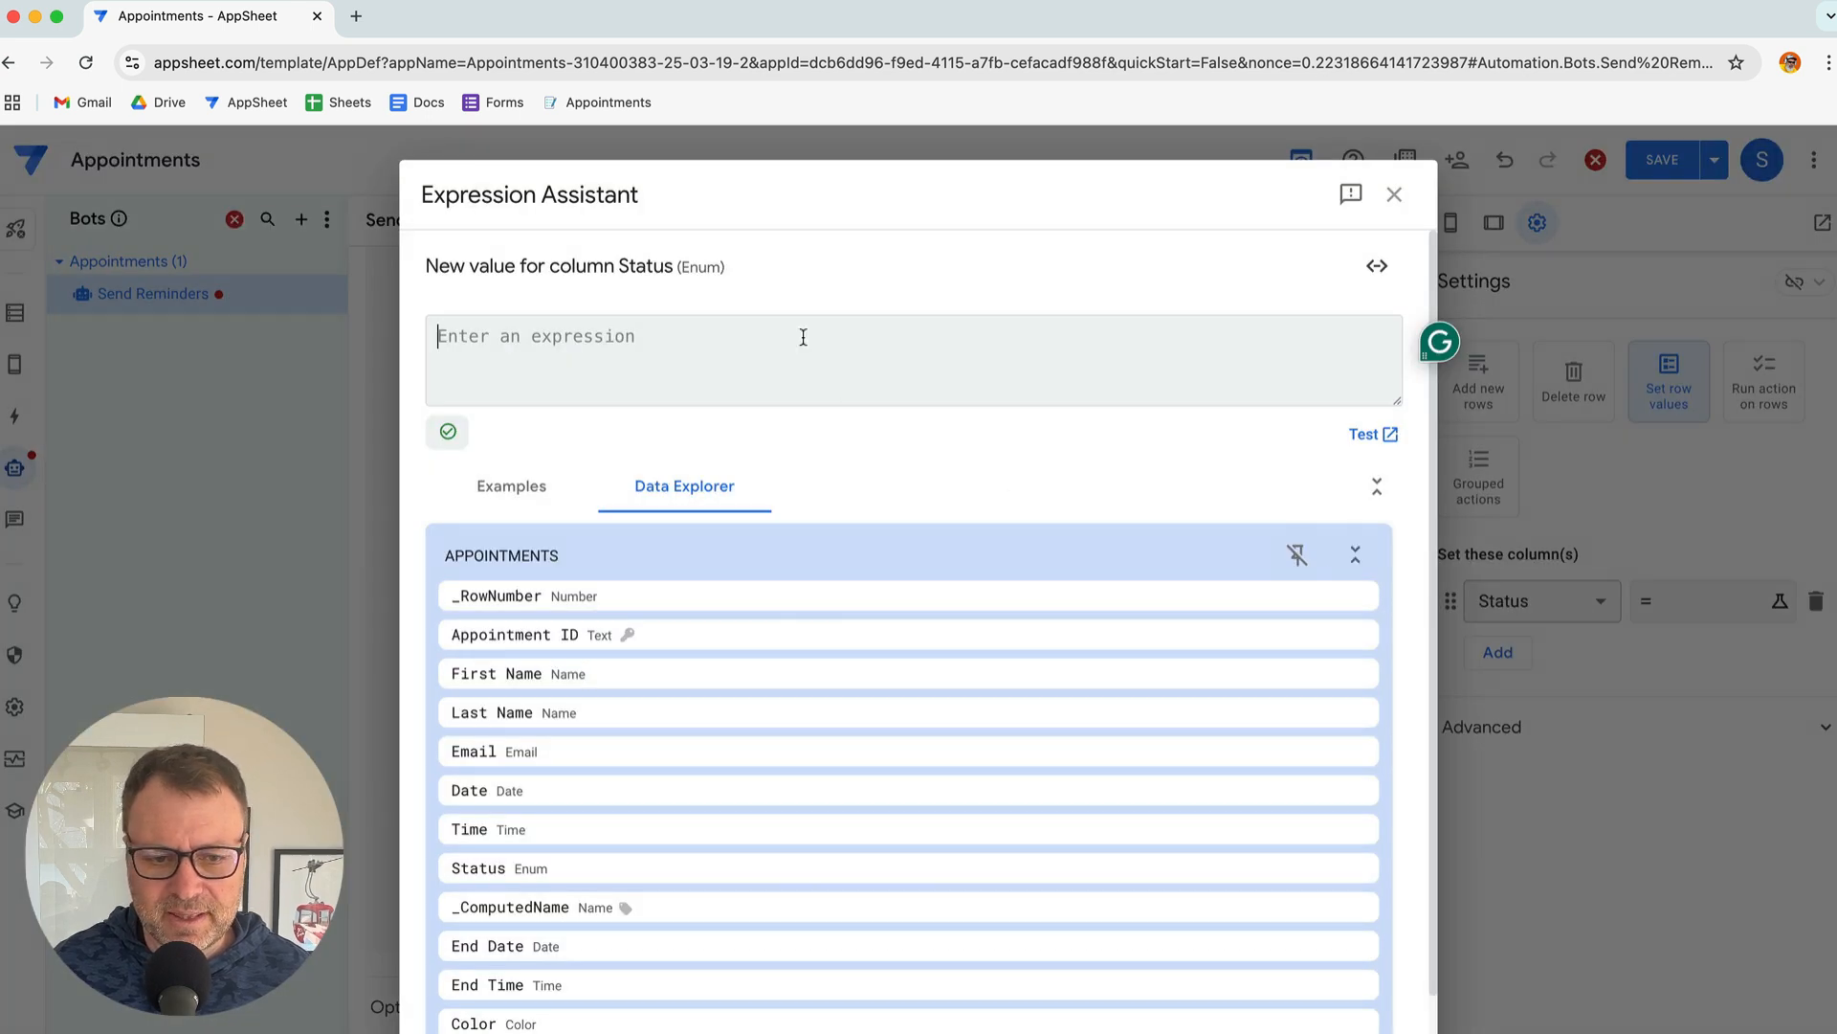
key(super+v)
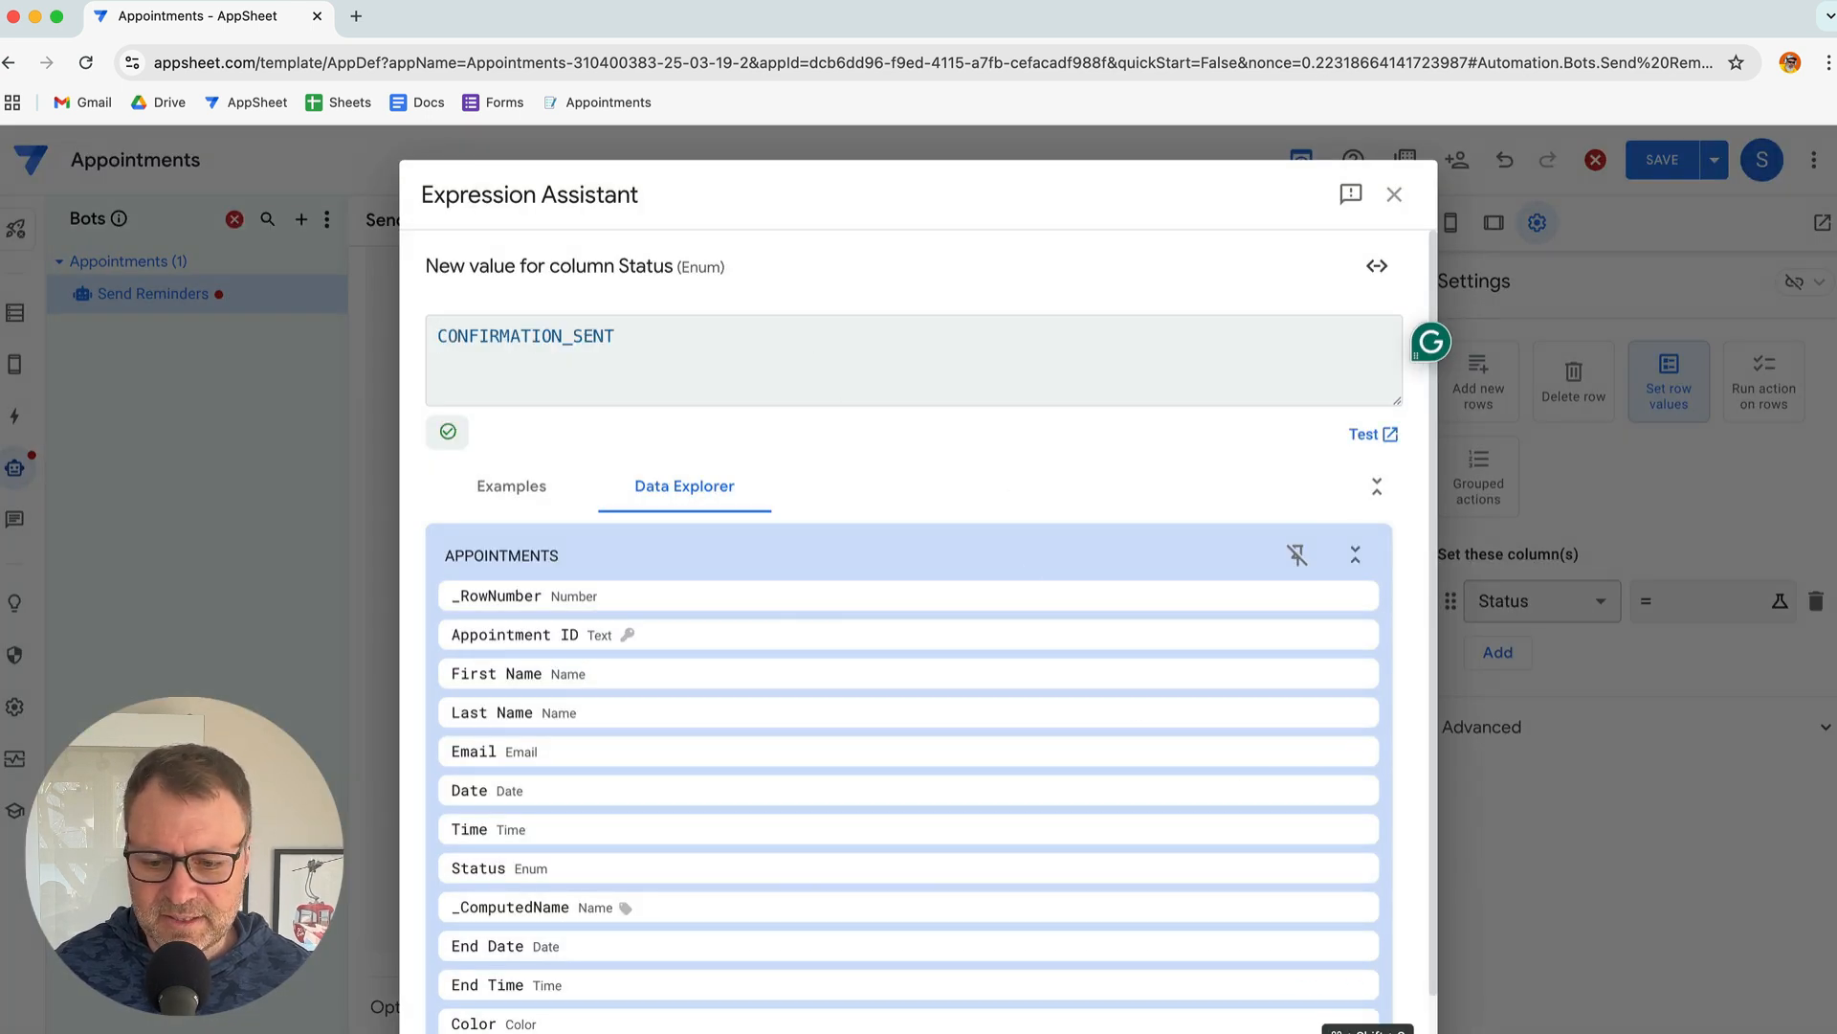
click(1363, 1024)
click(1226, 853)
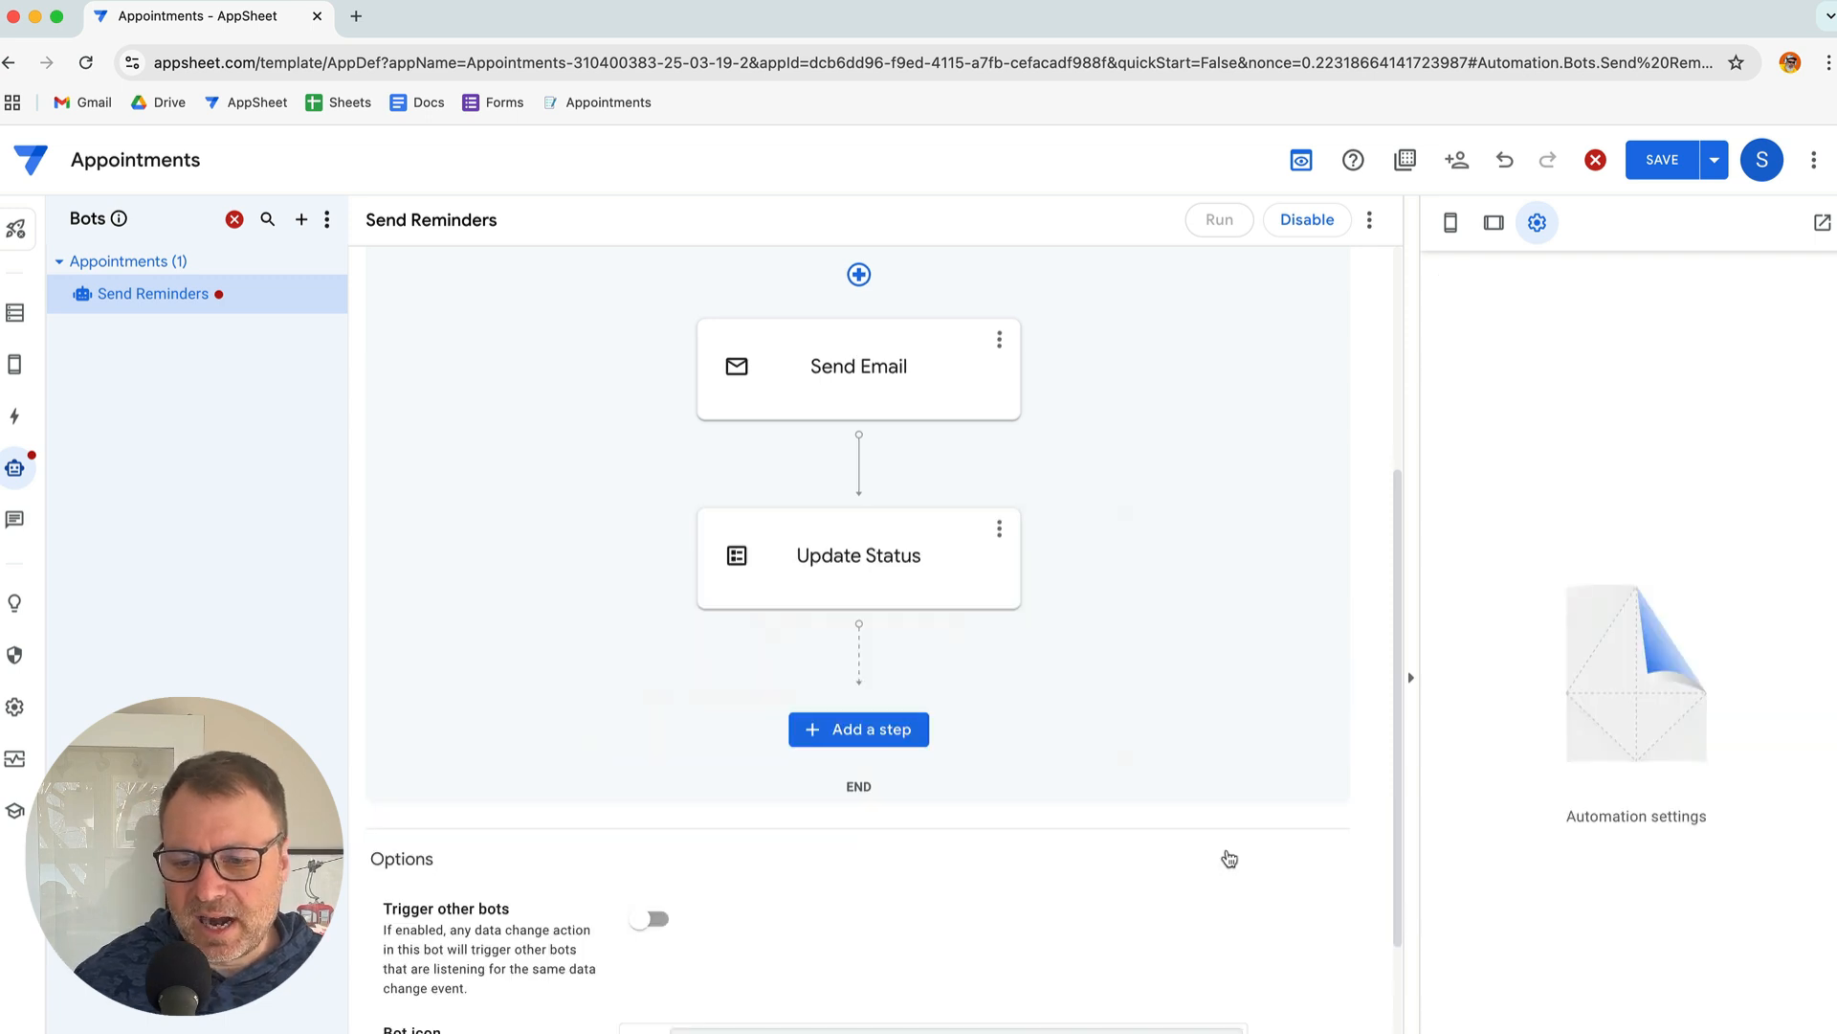
click(859, 534)
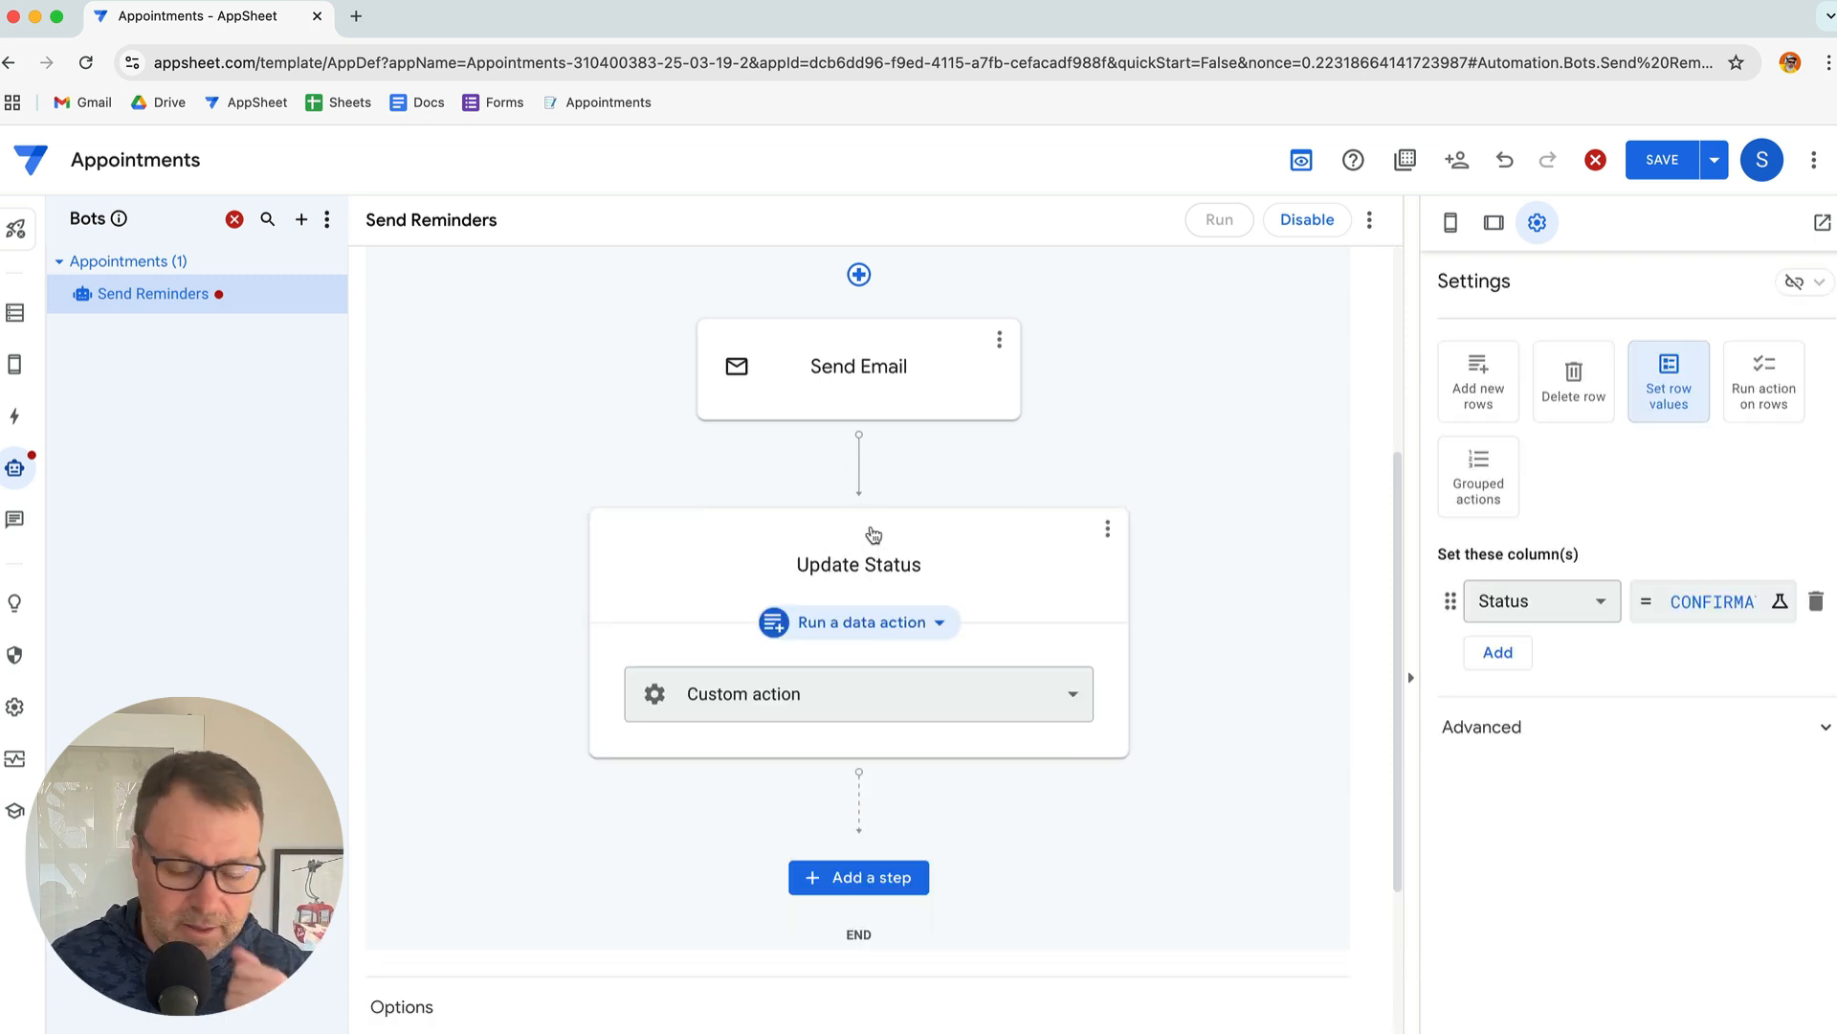
scroll(873, 534, up, 4)
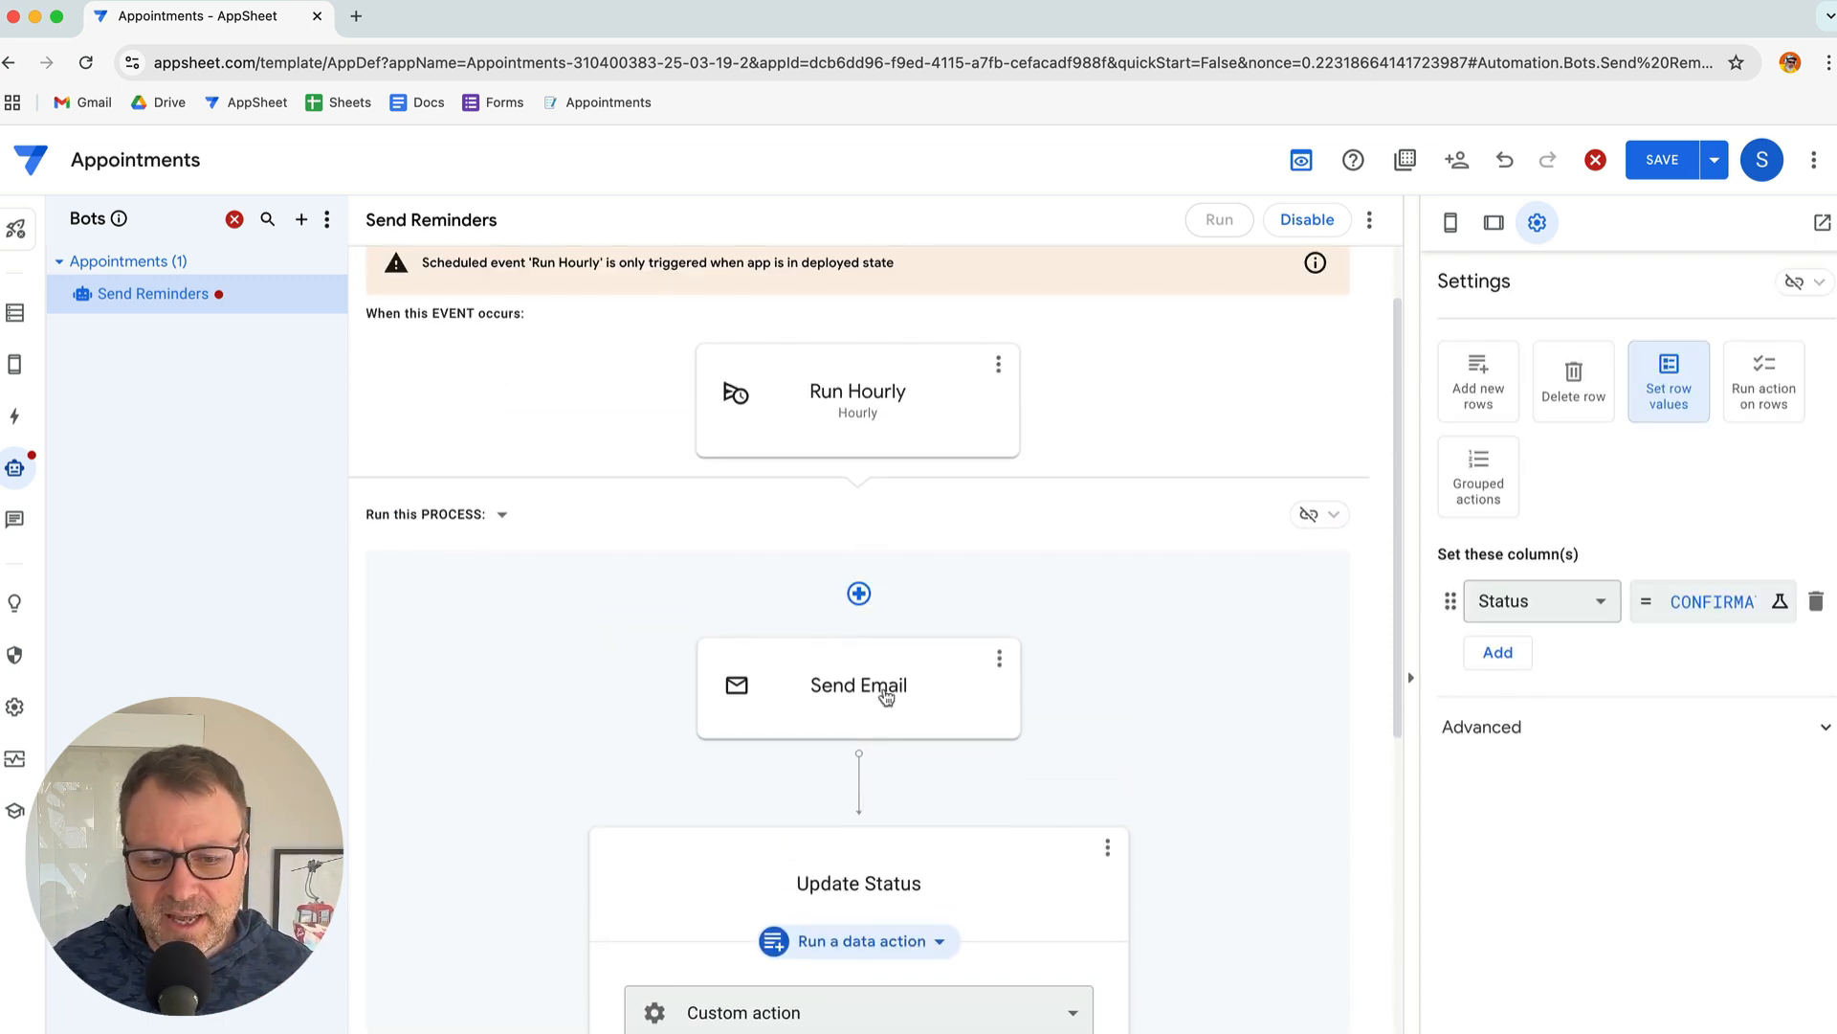
click(893, 393)
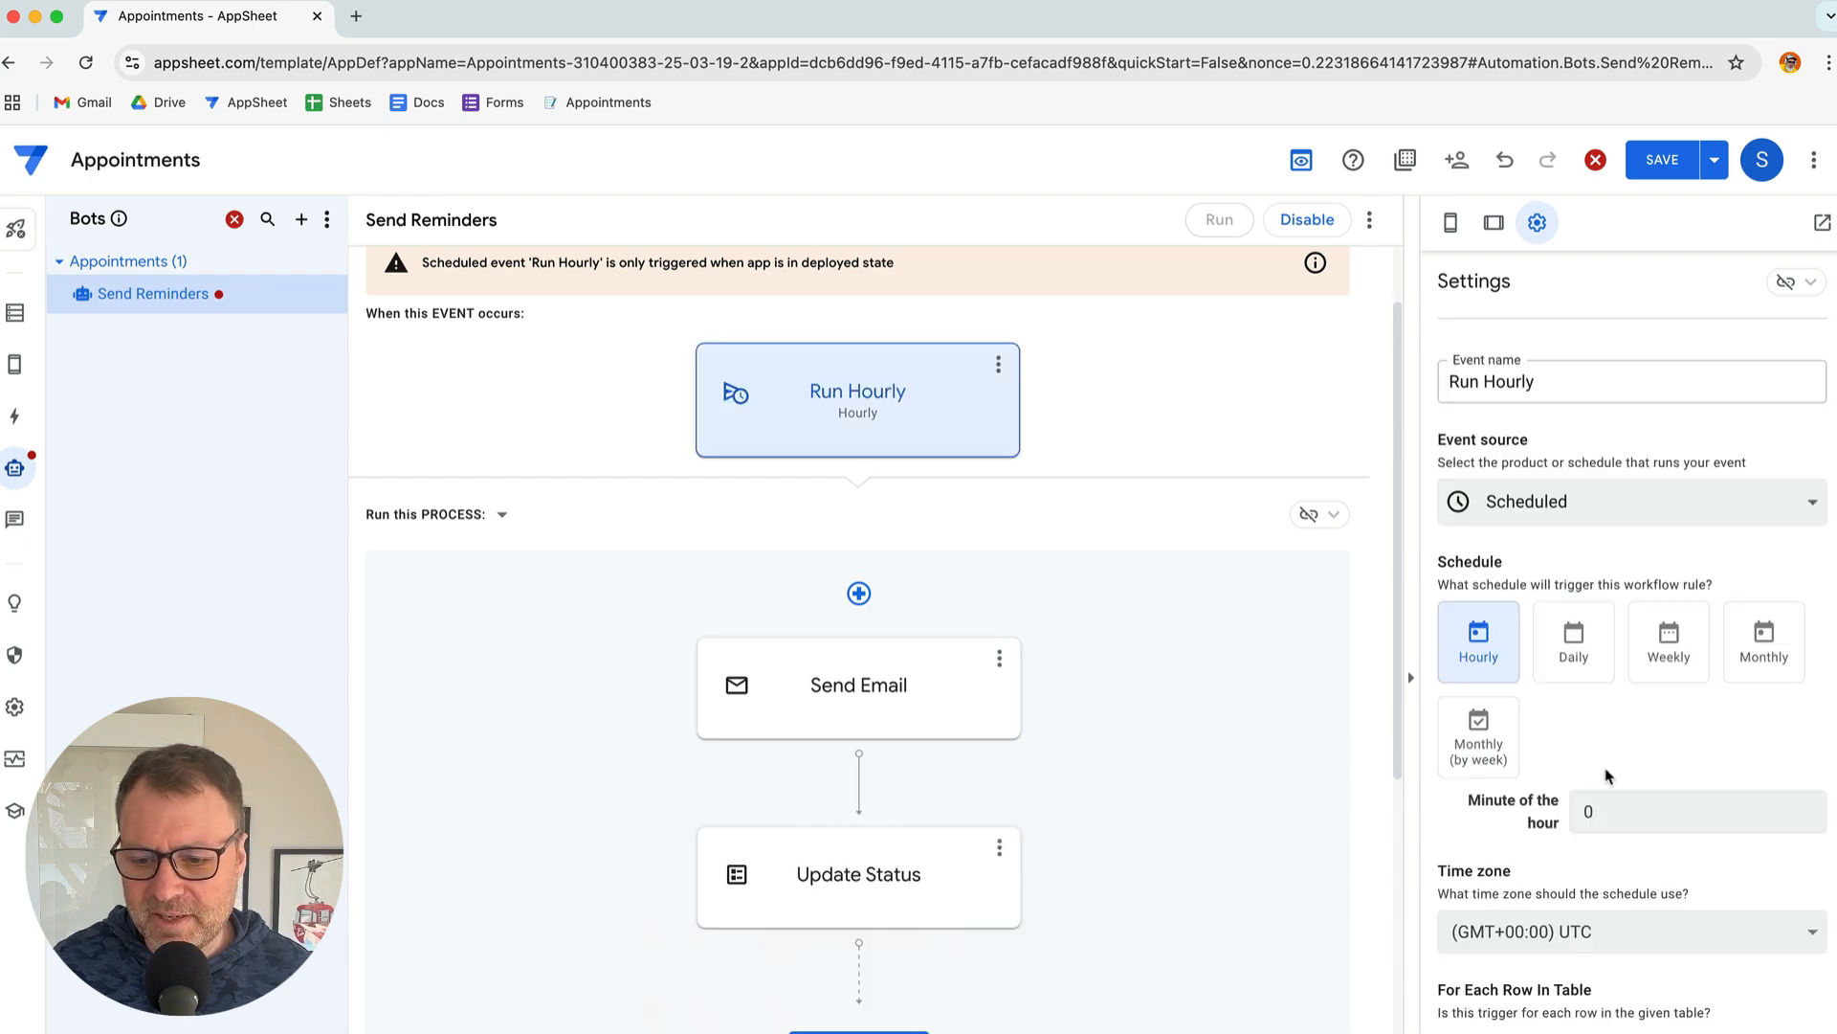
scroll(1607, 779, down, 3)
scroll(1585, 772, down, 2)
click(1596, 834)
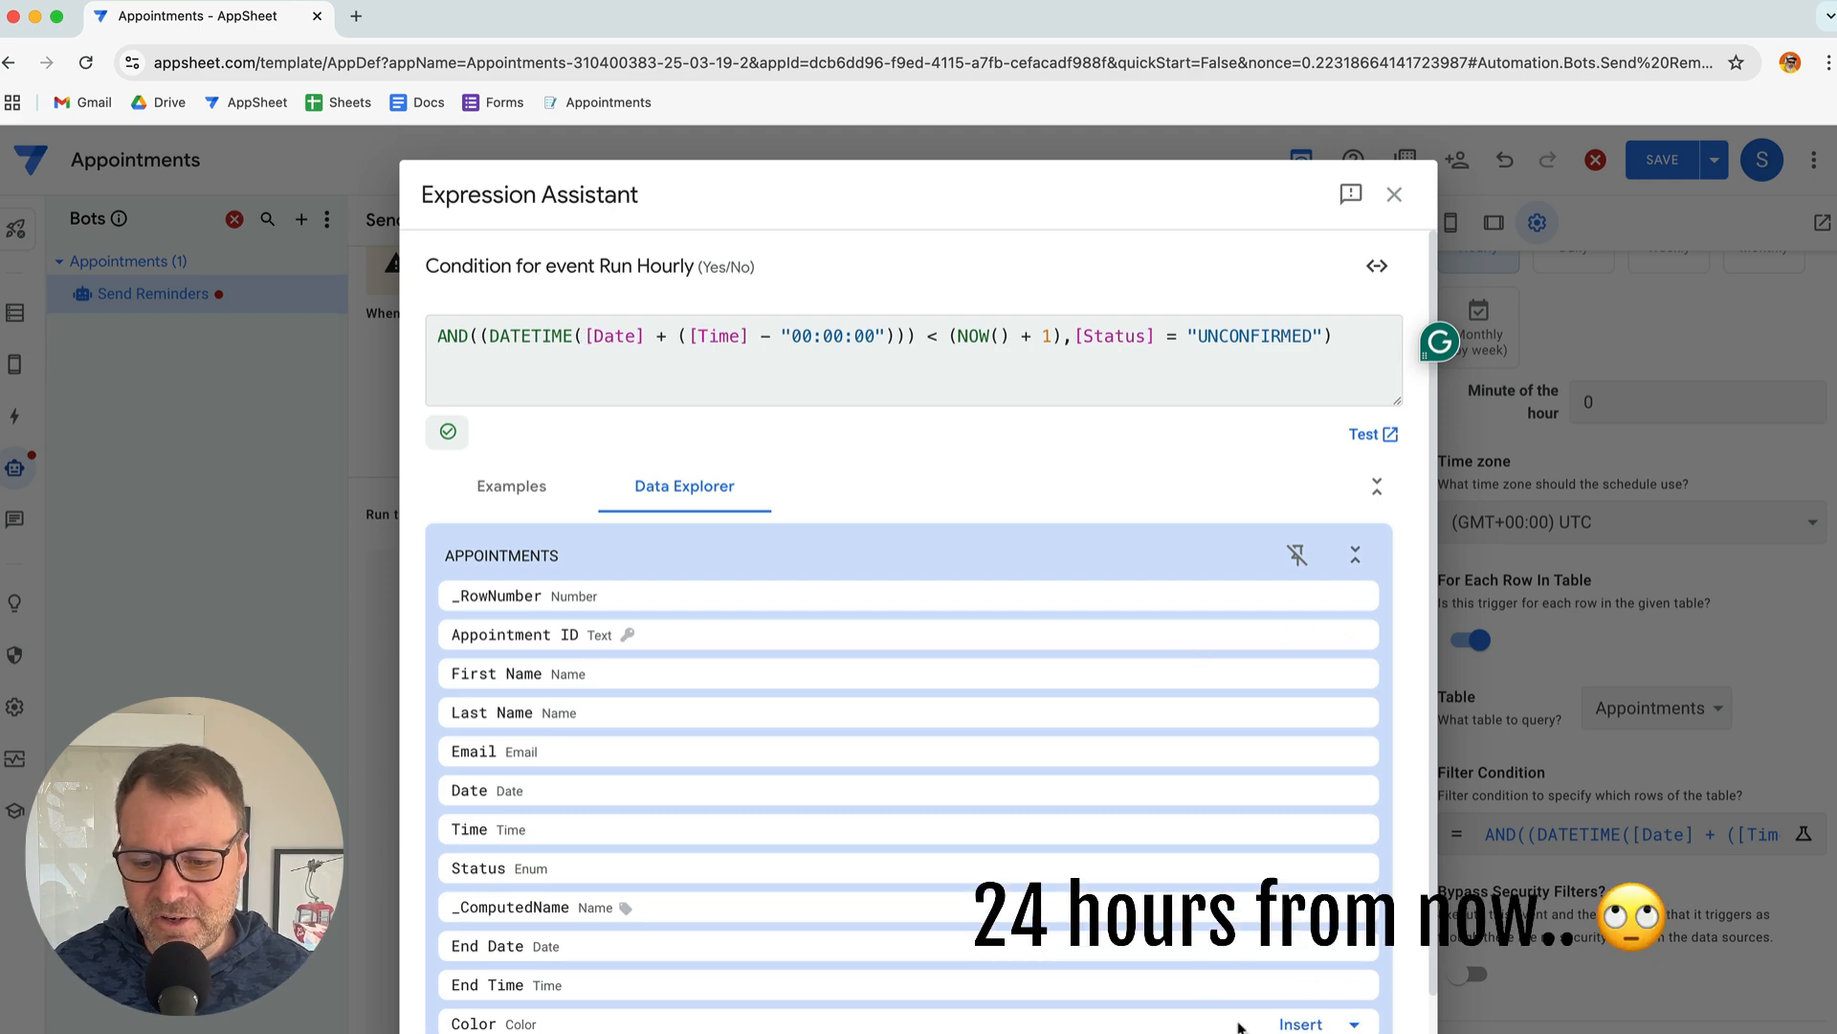
key(Escape)
scroll(1020, 823, down, 2)
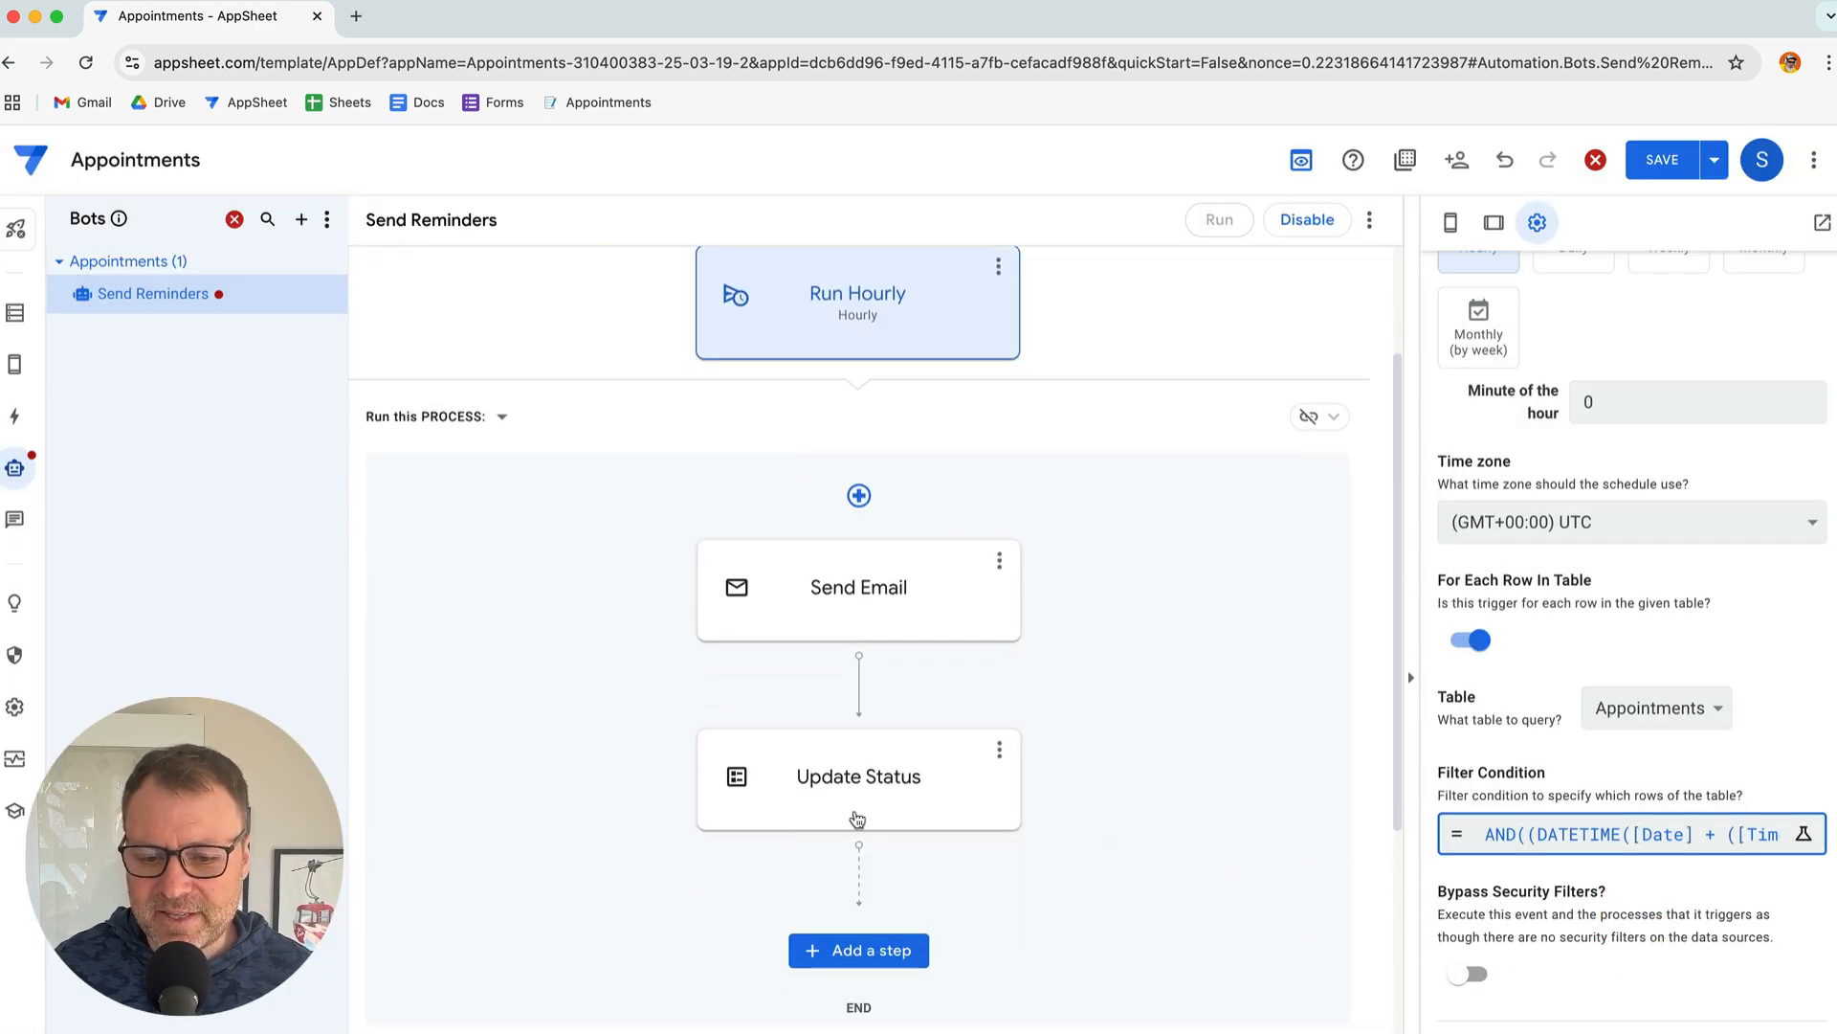
click(1046, 787)
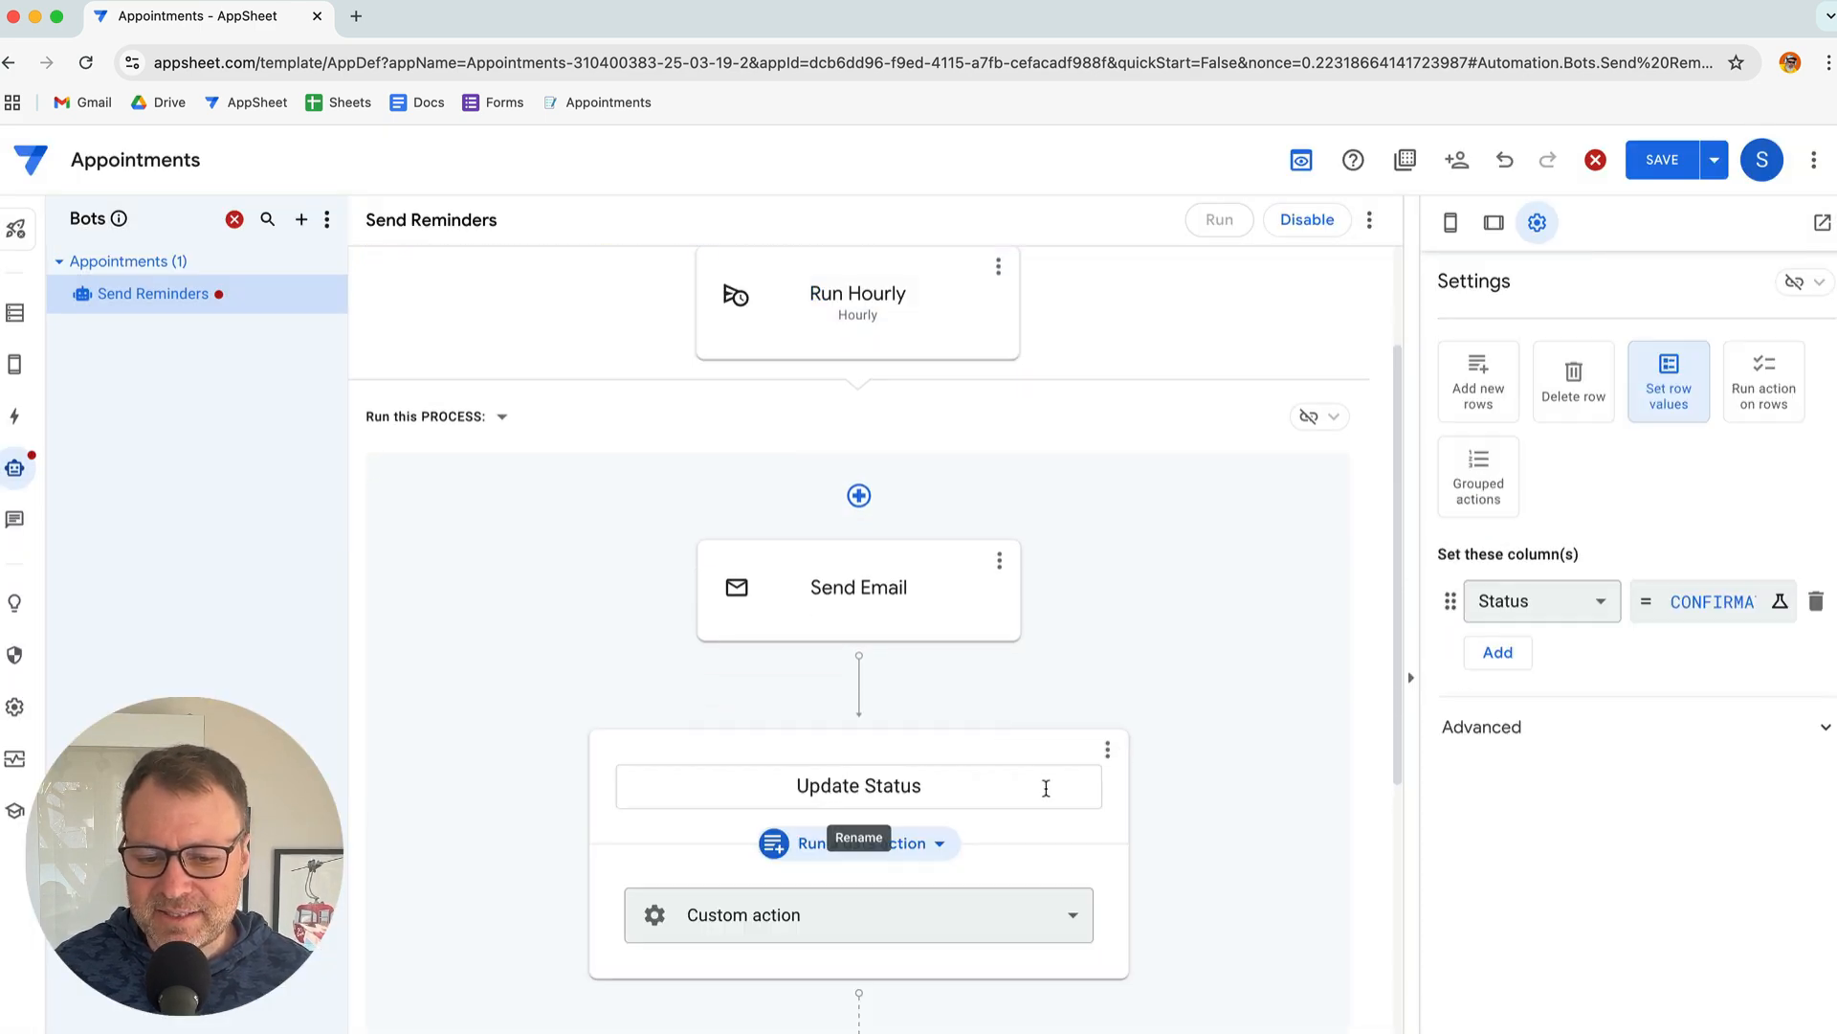
click(1694, 603)
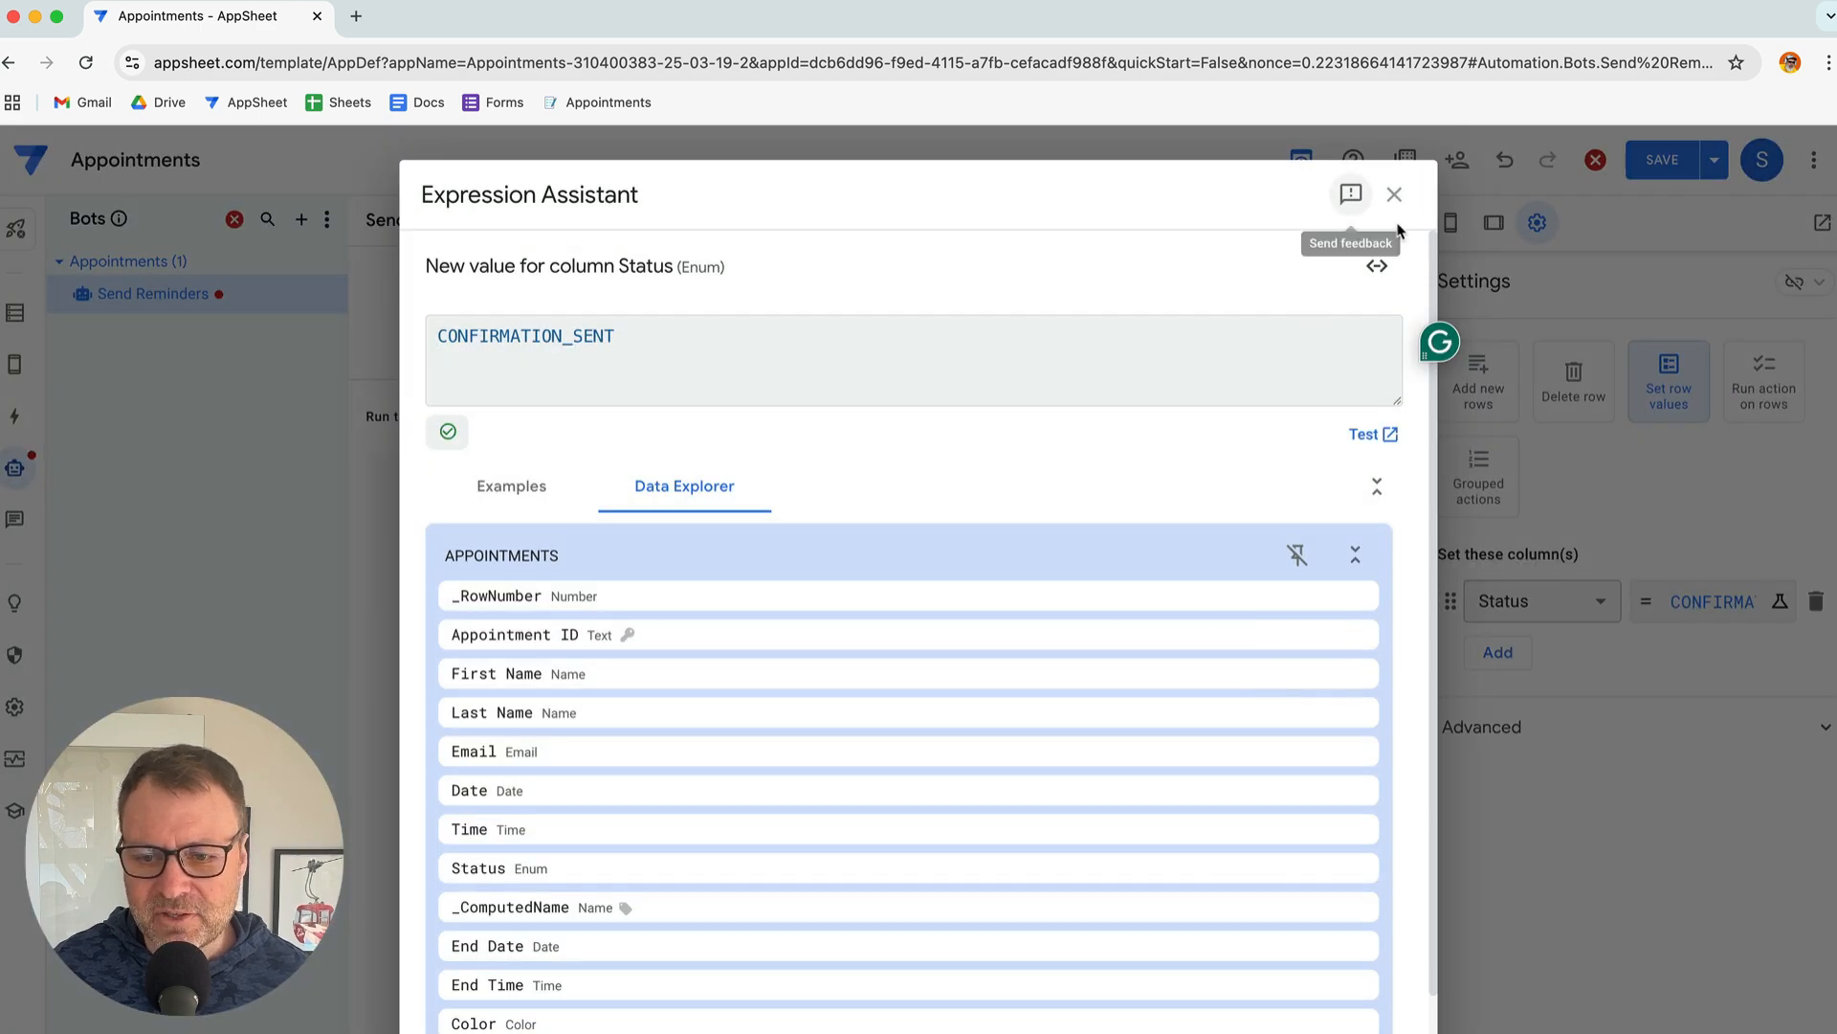
click(1395, 195)
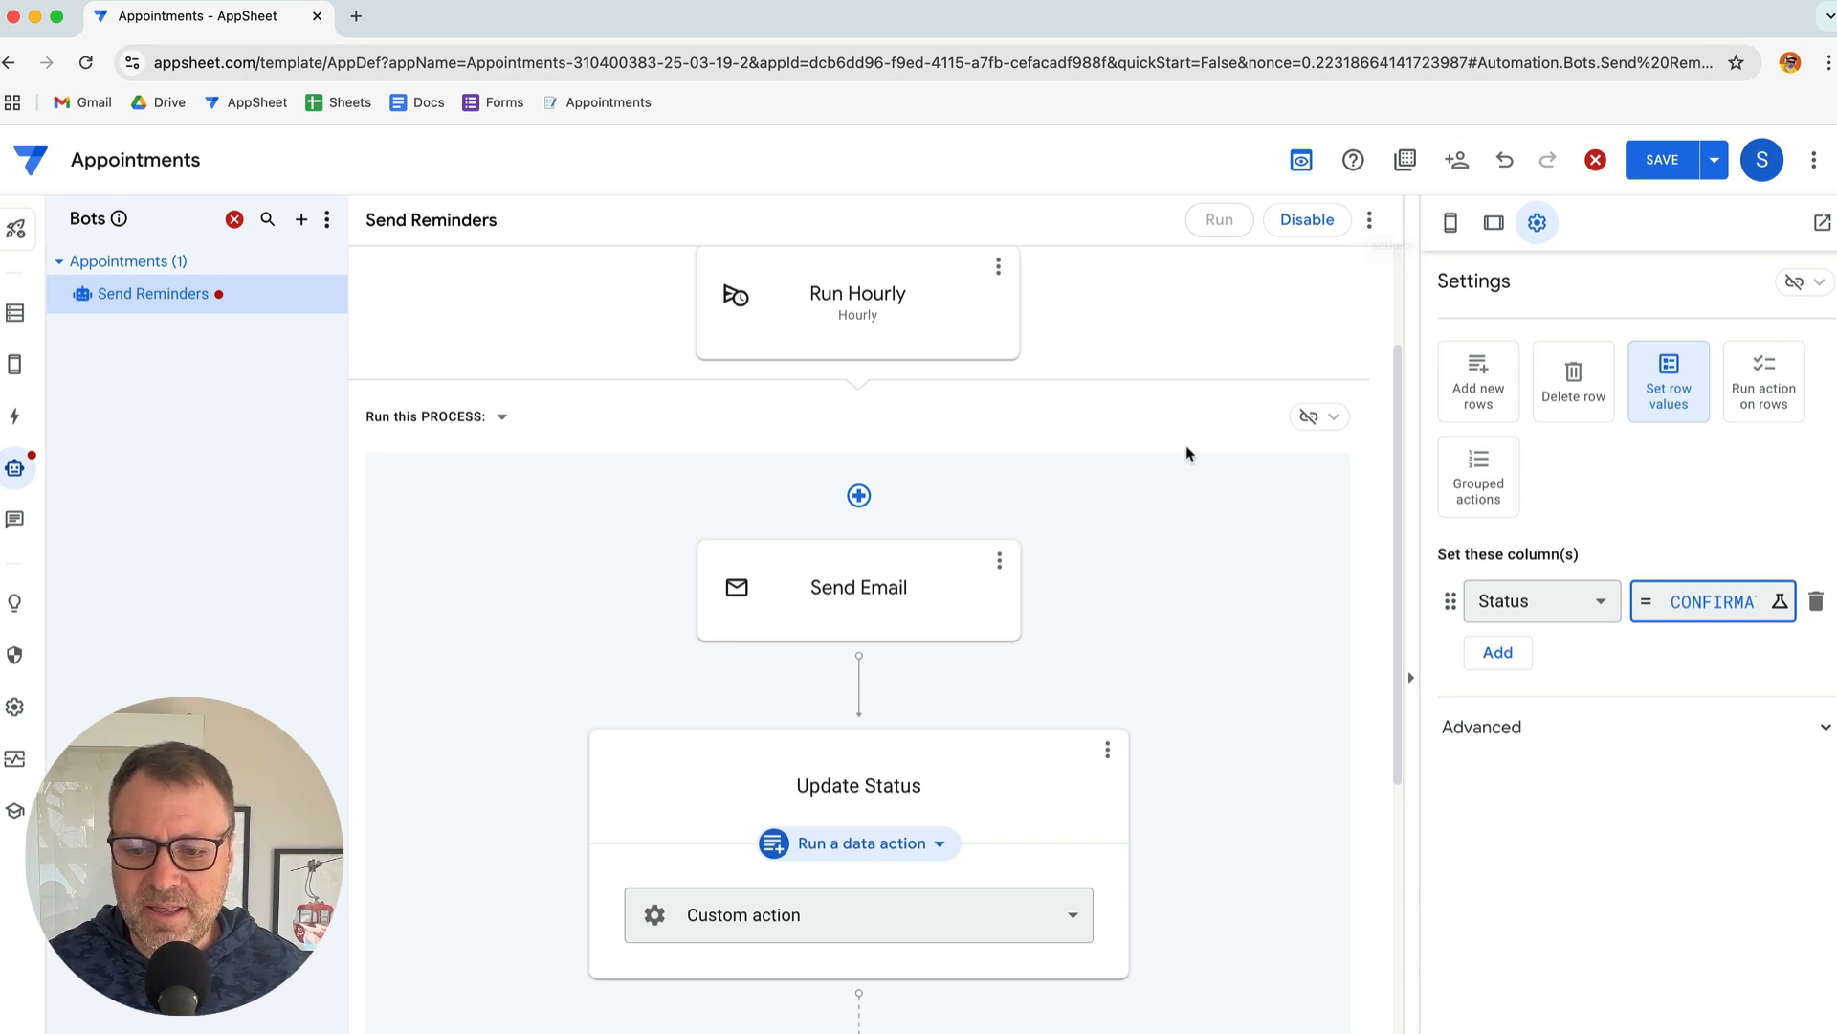
Check the step notes, then save the app's pending Send Reminders bot changes
scroll(1168, 546, down, 3)
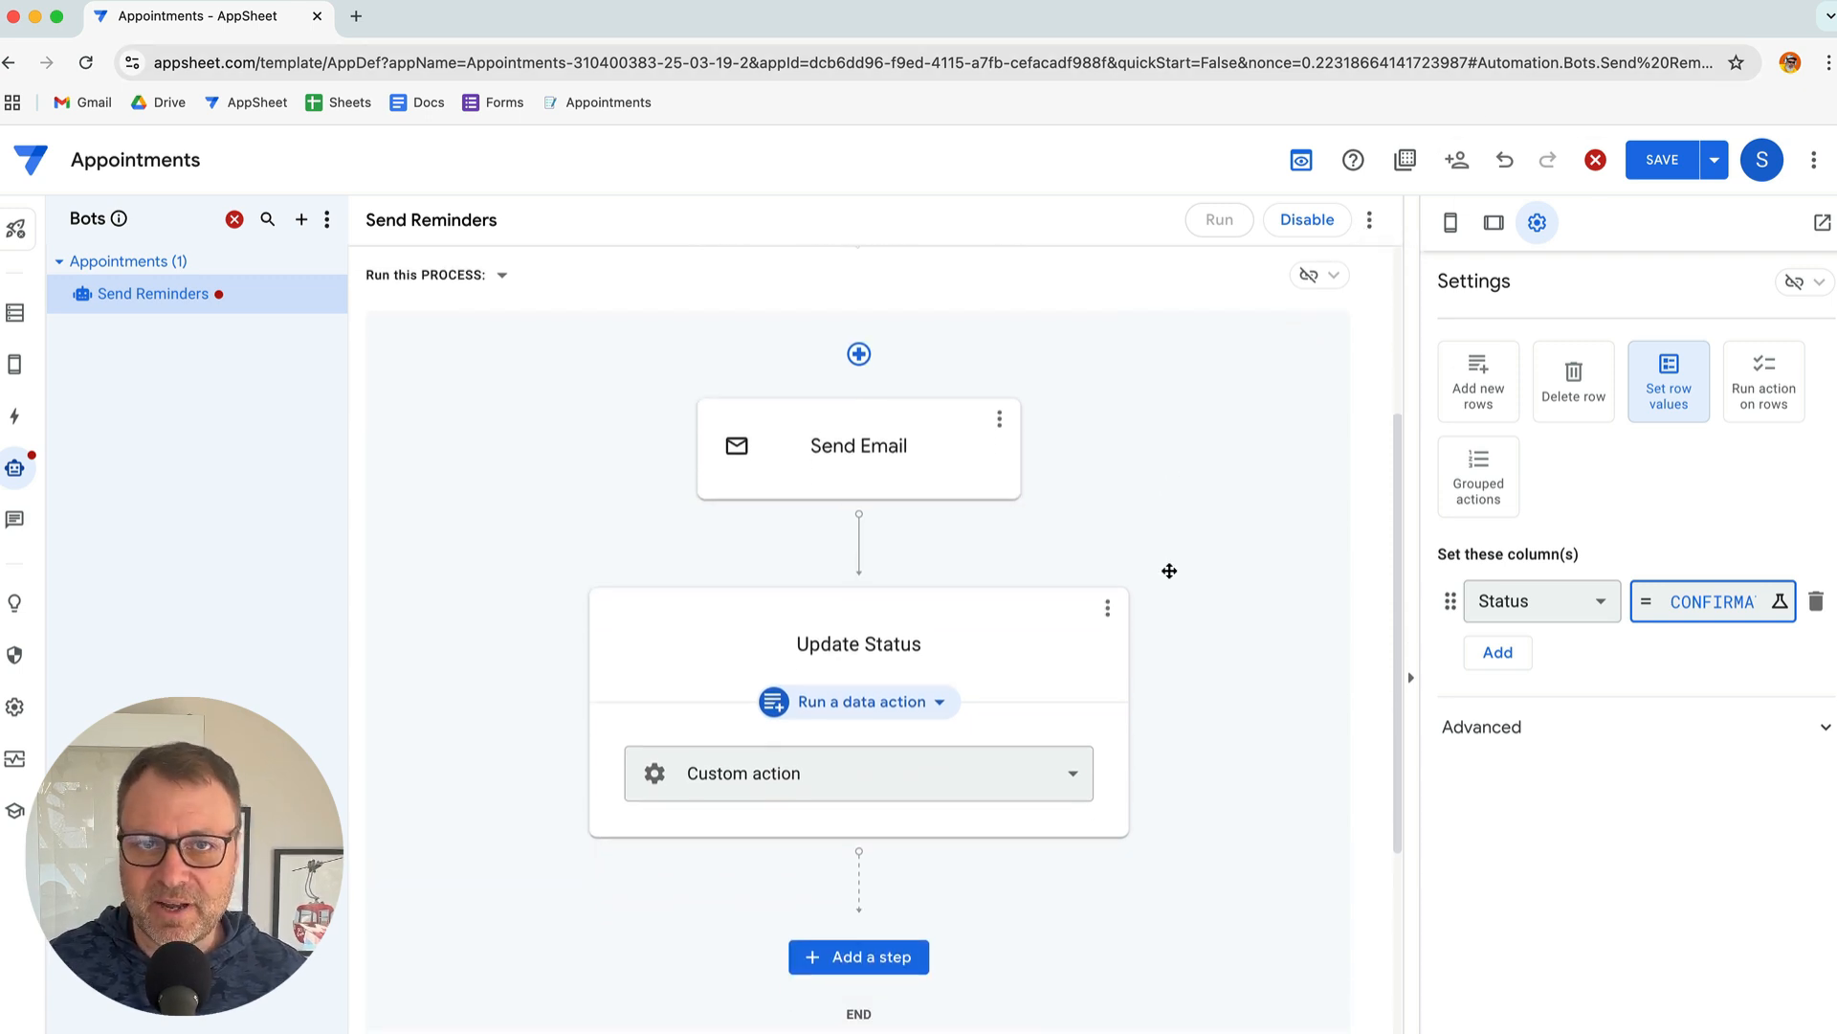
scroll(1169, 568, down, 1)
key(super+Tab)
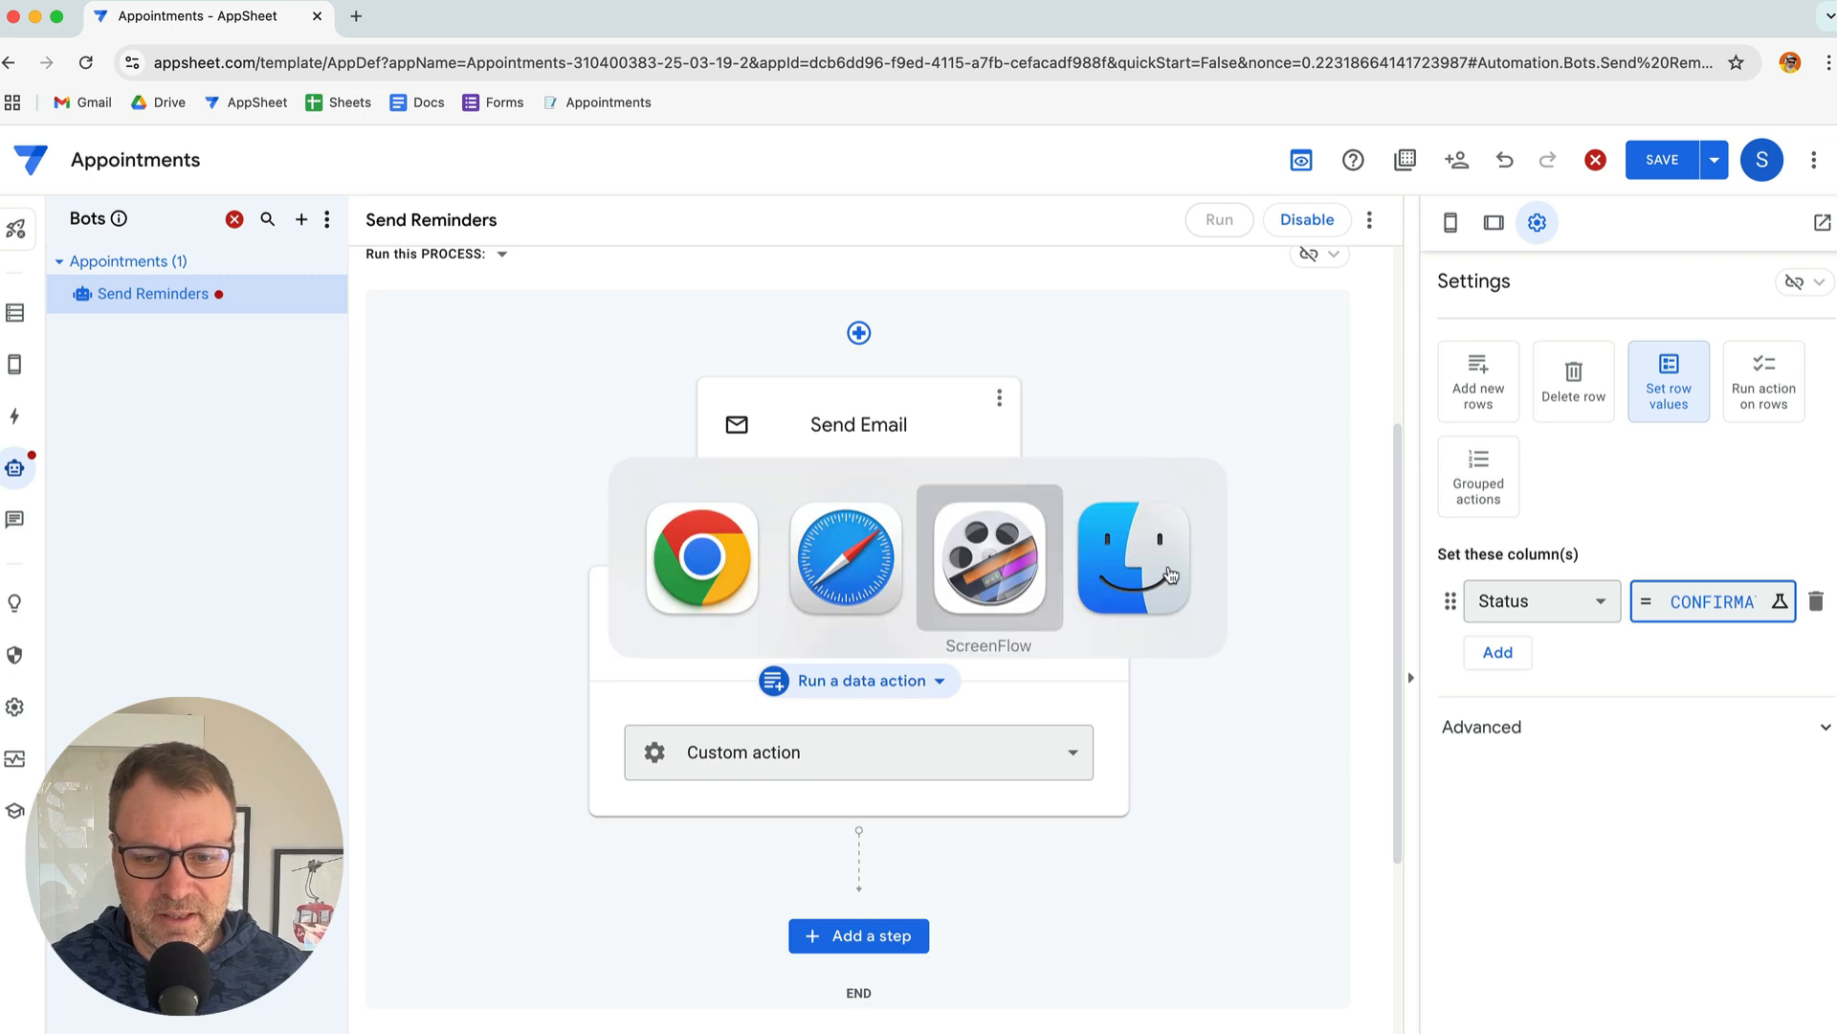
scroll(756, 814, down, 1)
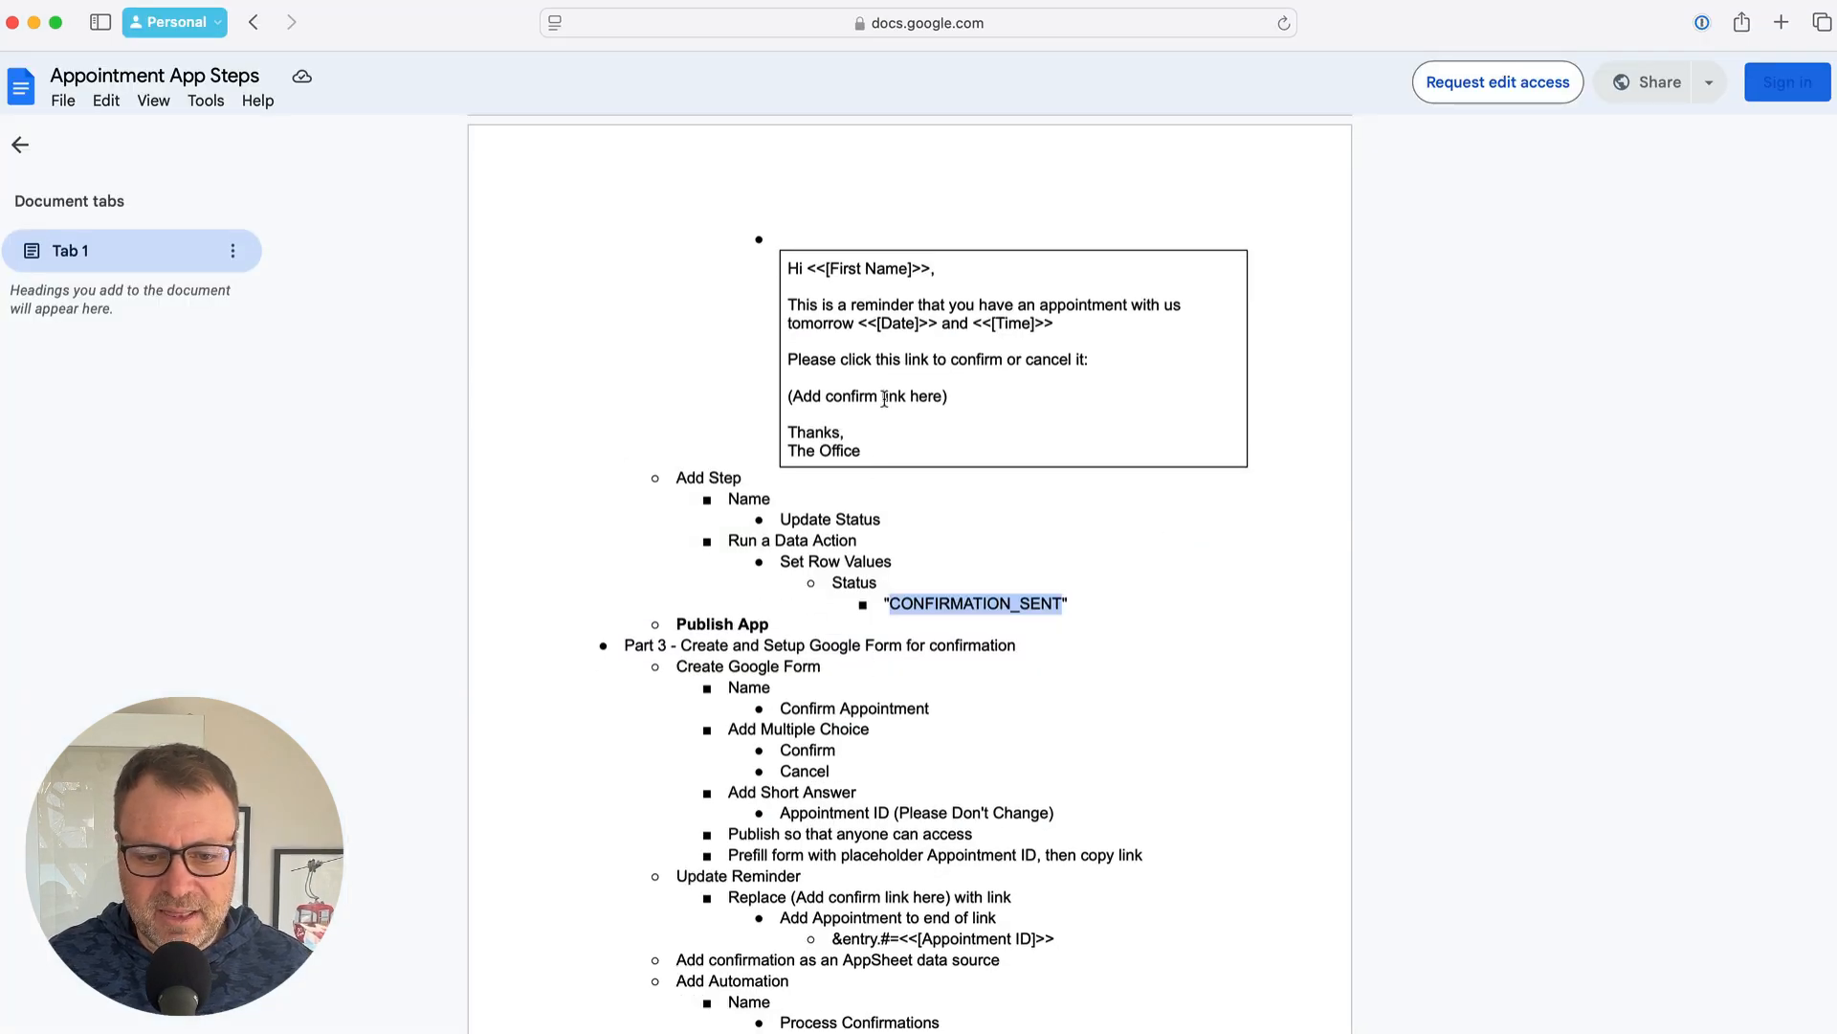
scroll(1010, 700, down, 1)
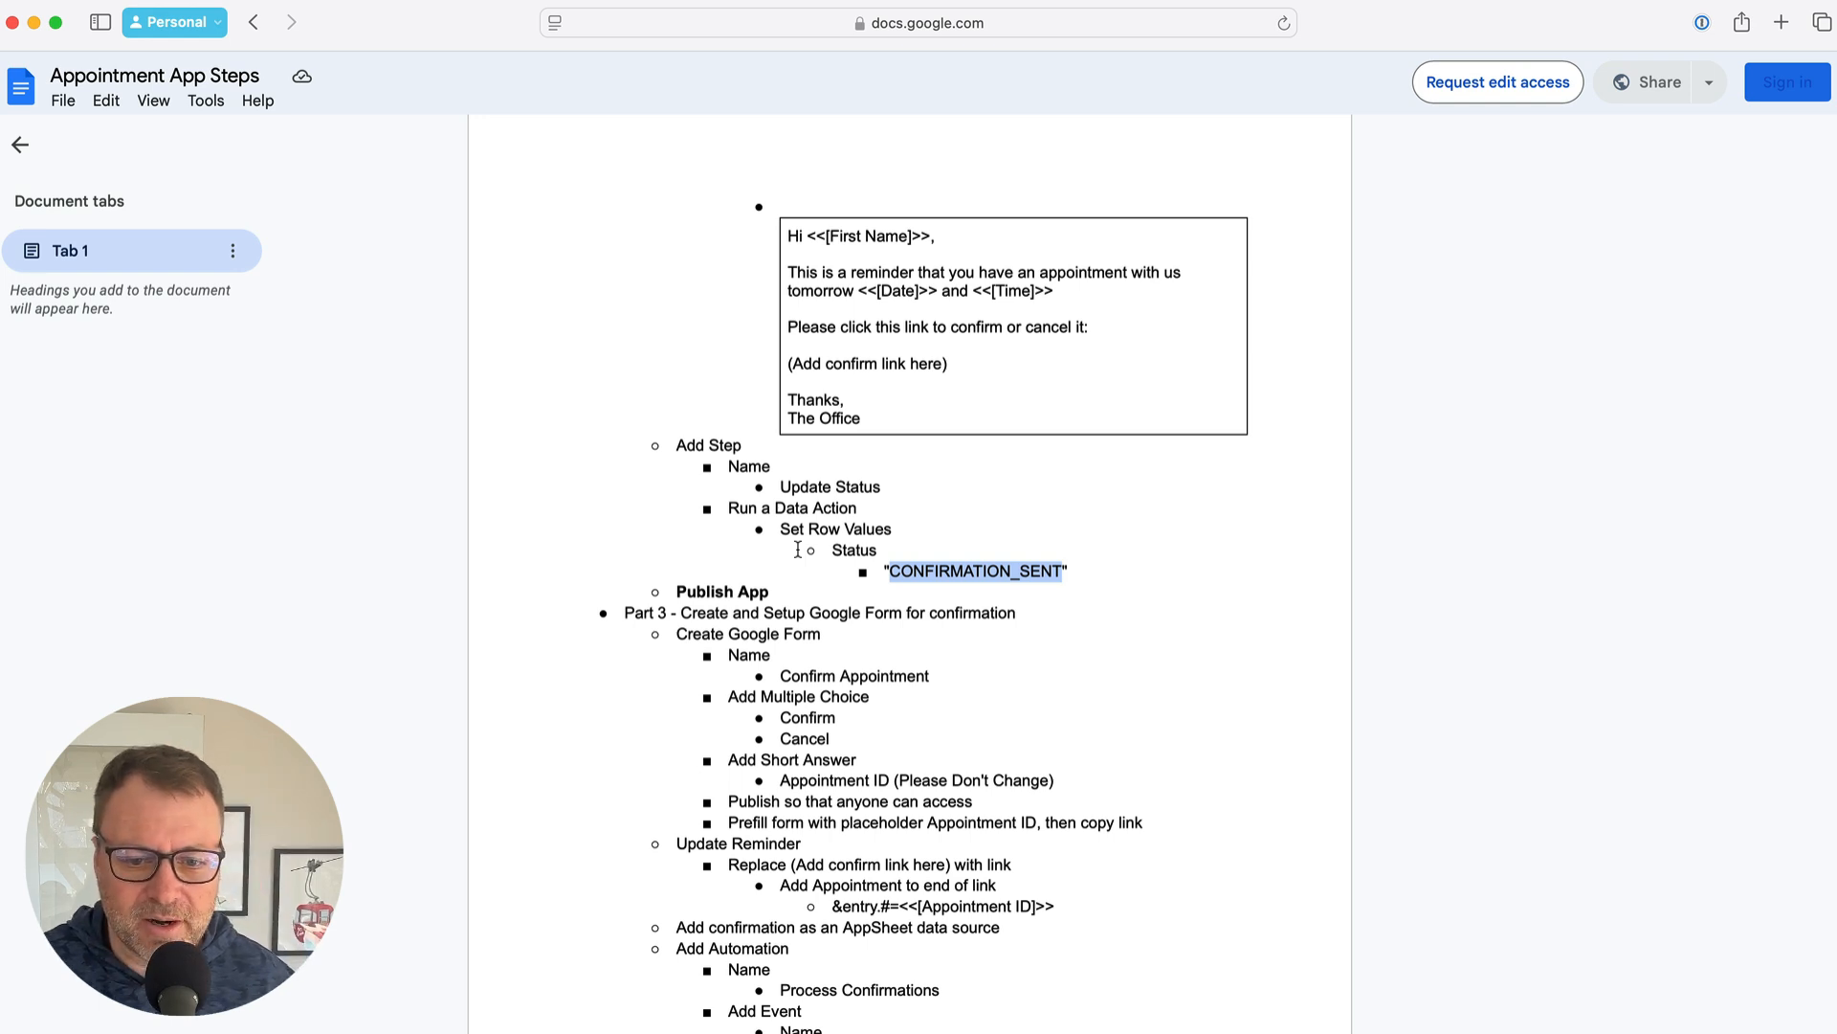
key(super+Tab)
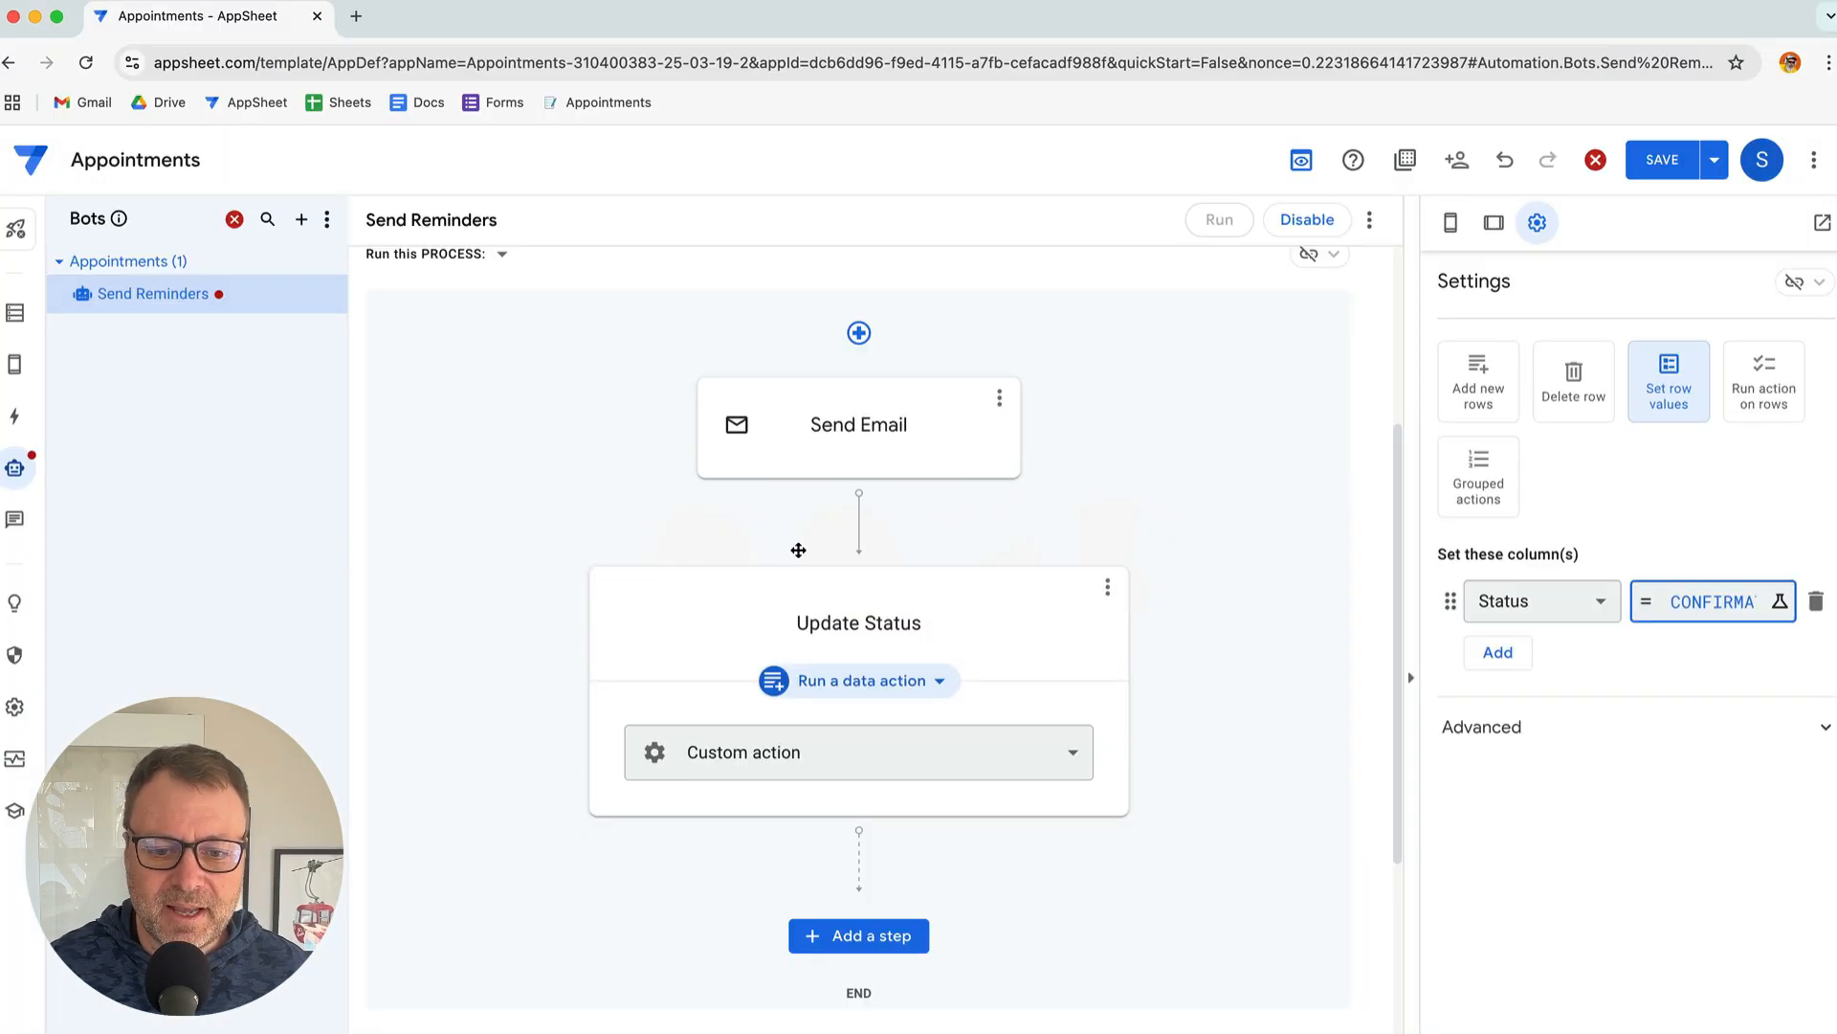
click(1662, 160)
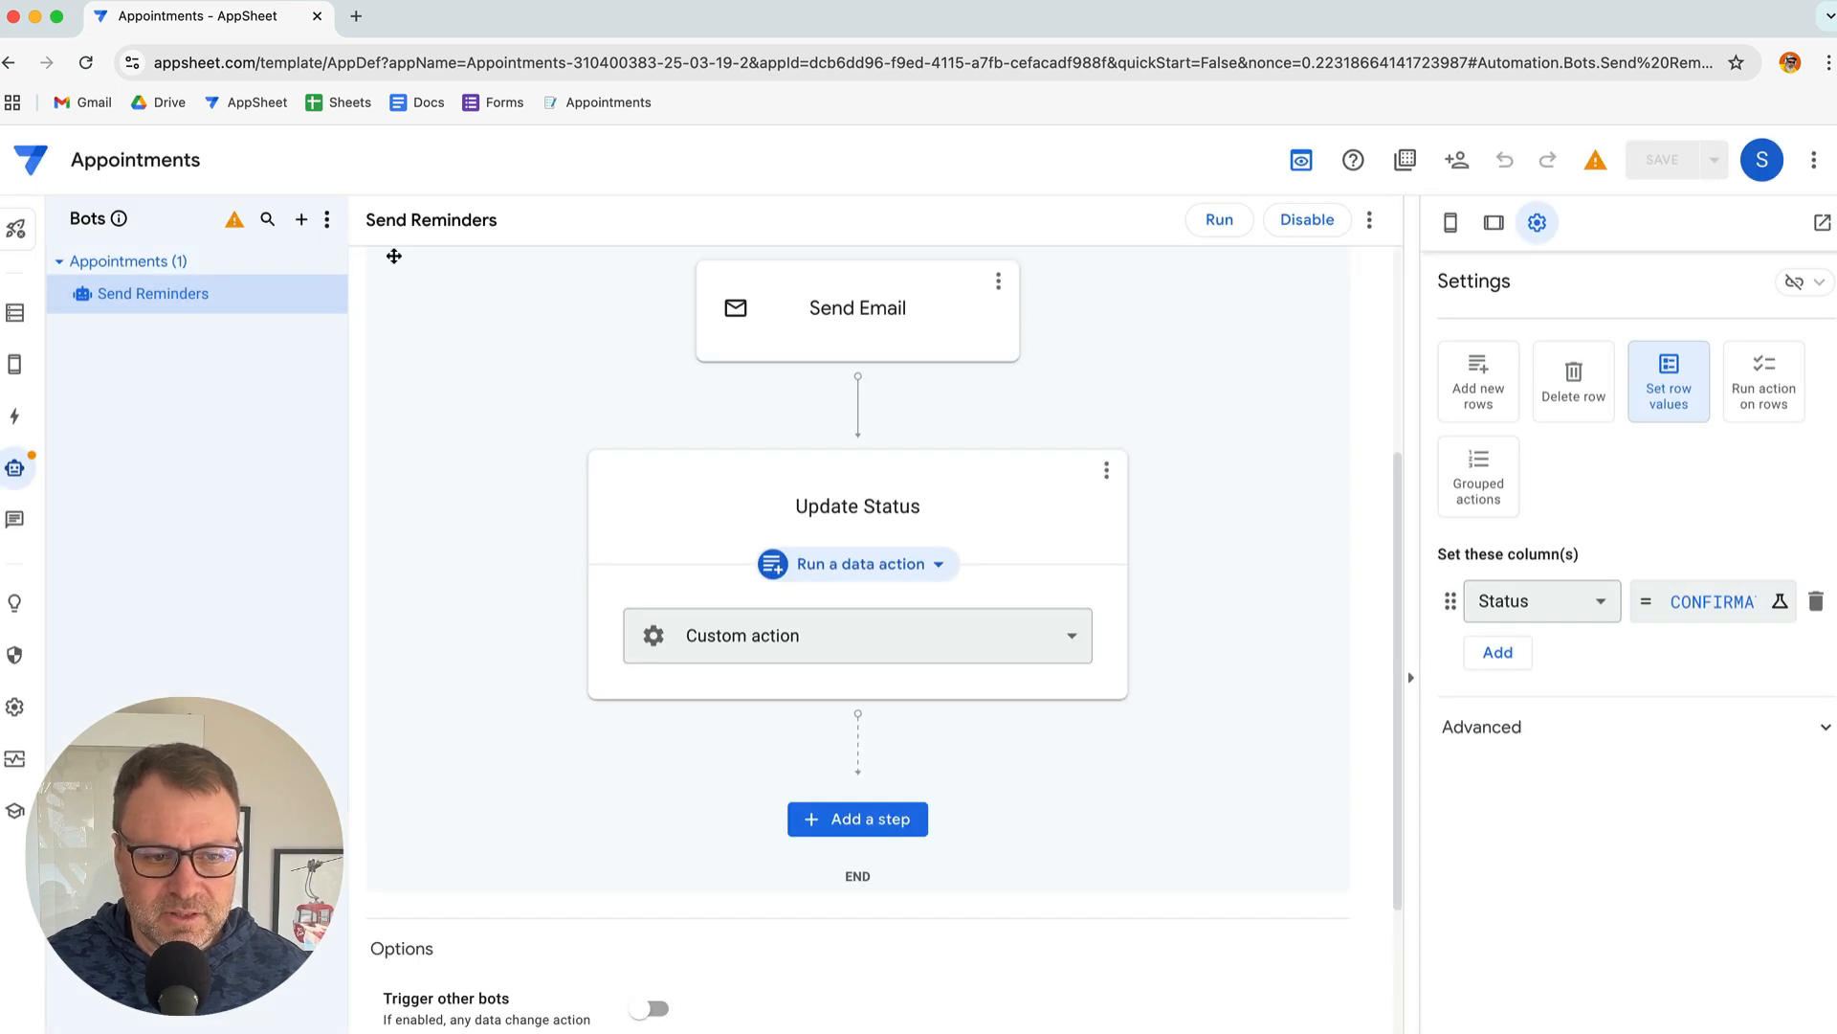
scroll(964, 672, up, 1)
scroll(963, 672, up, 5)
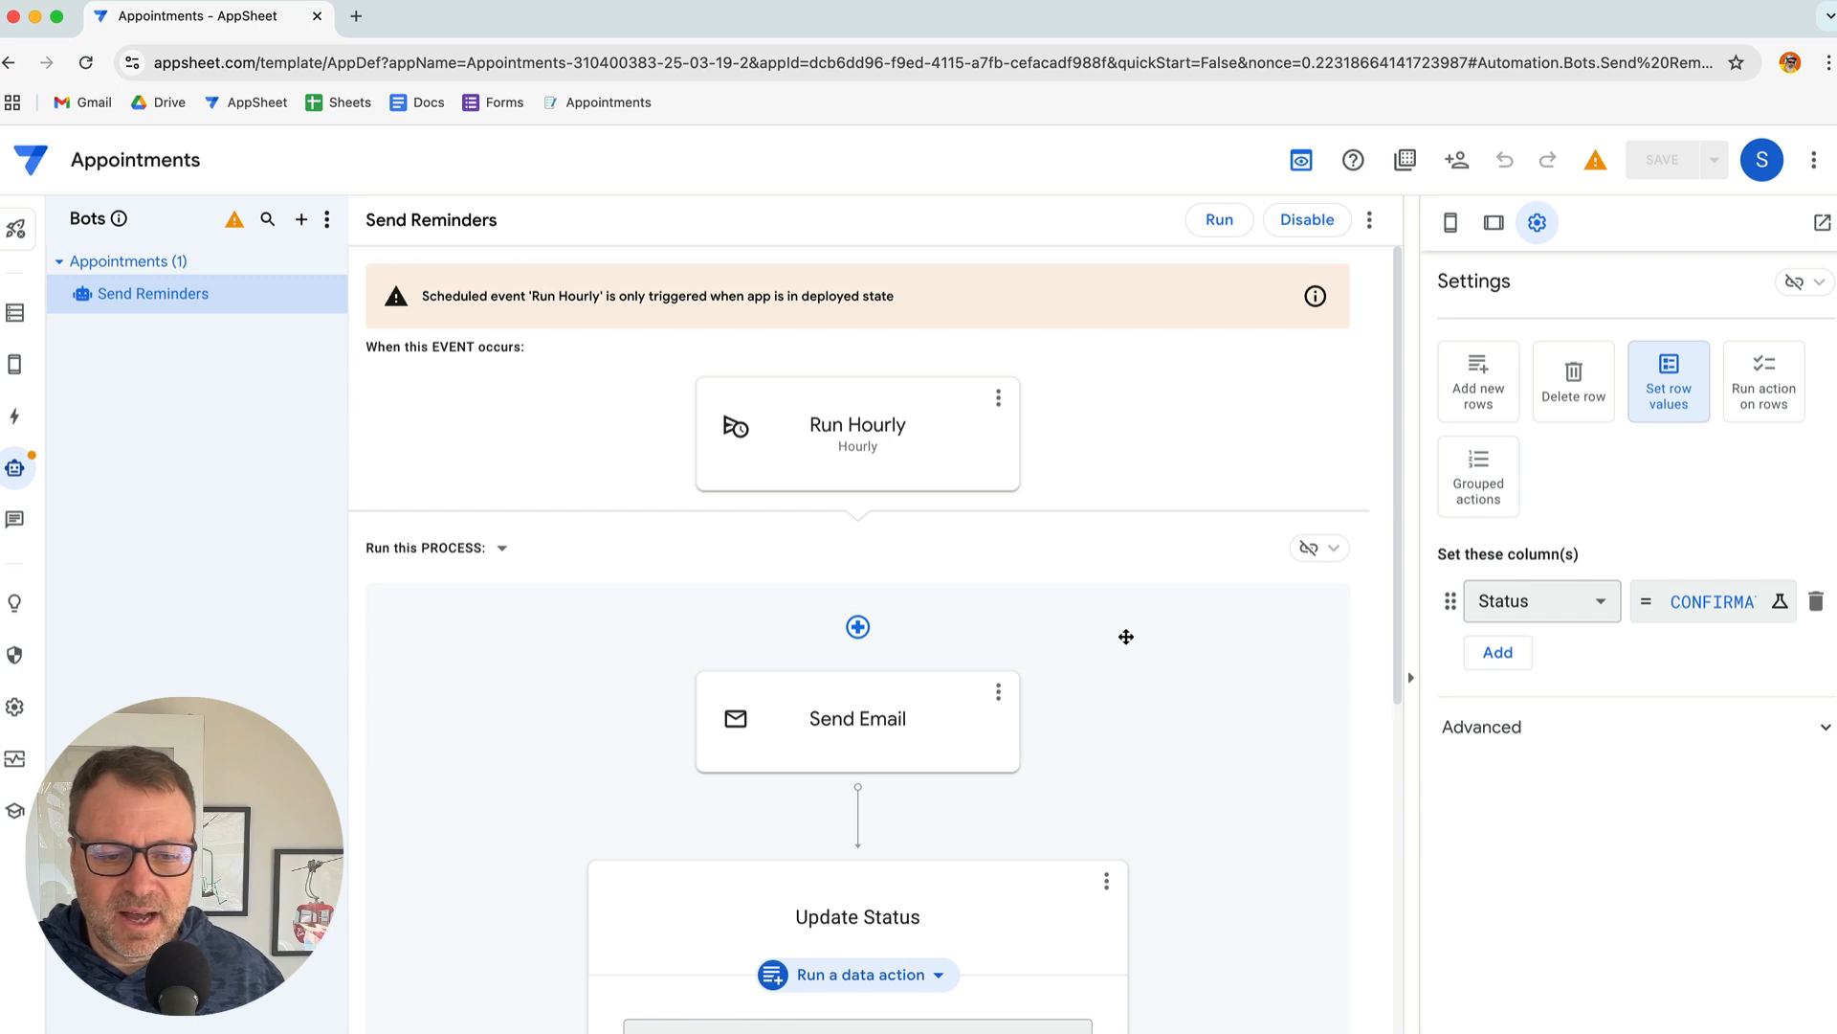
Review the deployed-state warning and Send Email settings, then open the Deploy page
triple_click(610, 296)
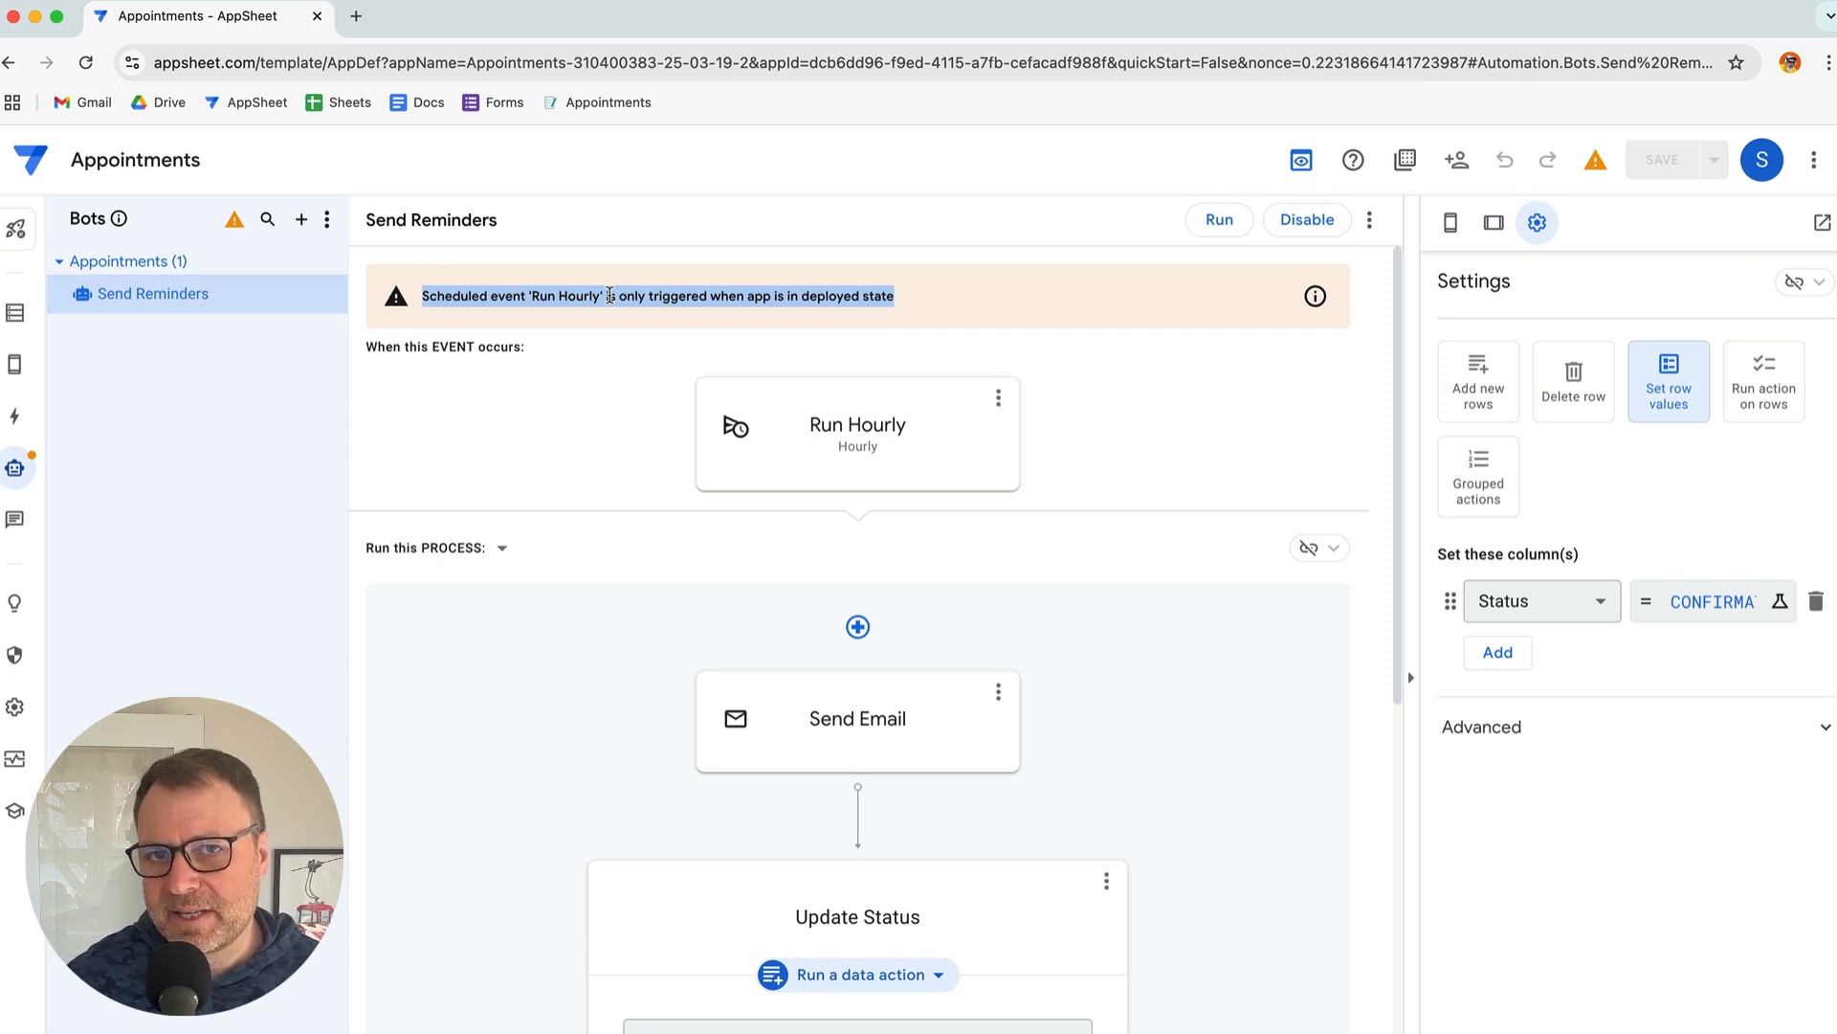
click(890, 708)
scroll(1627, 727, down, 2)
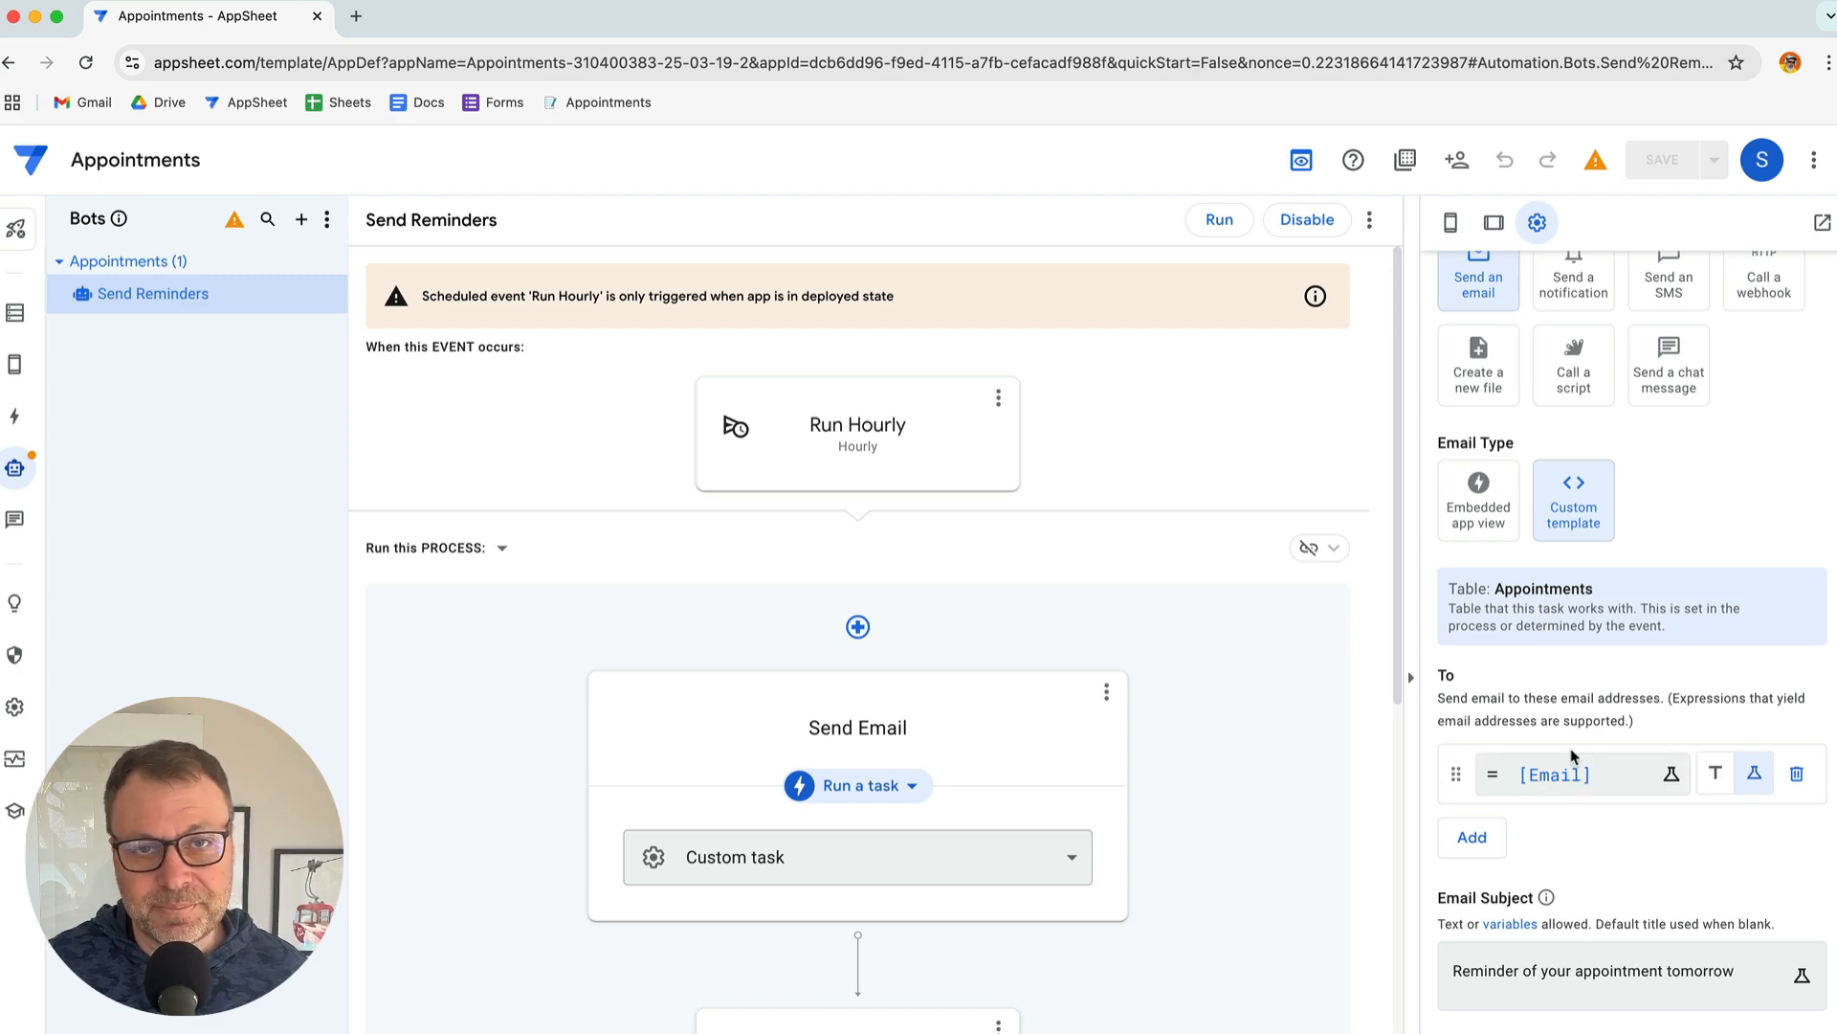
click(17, 228)
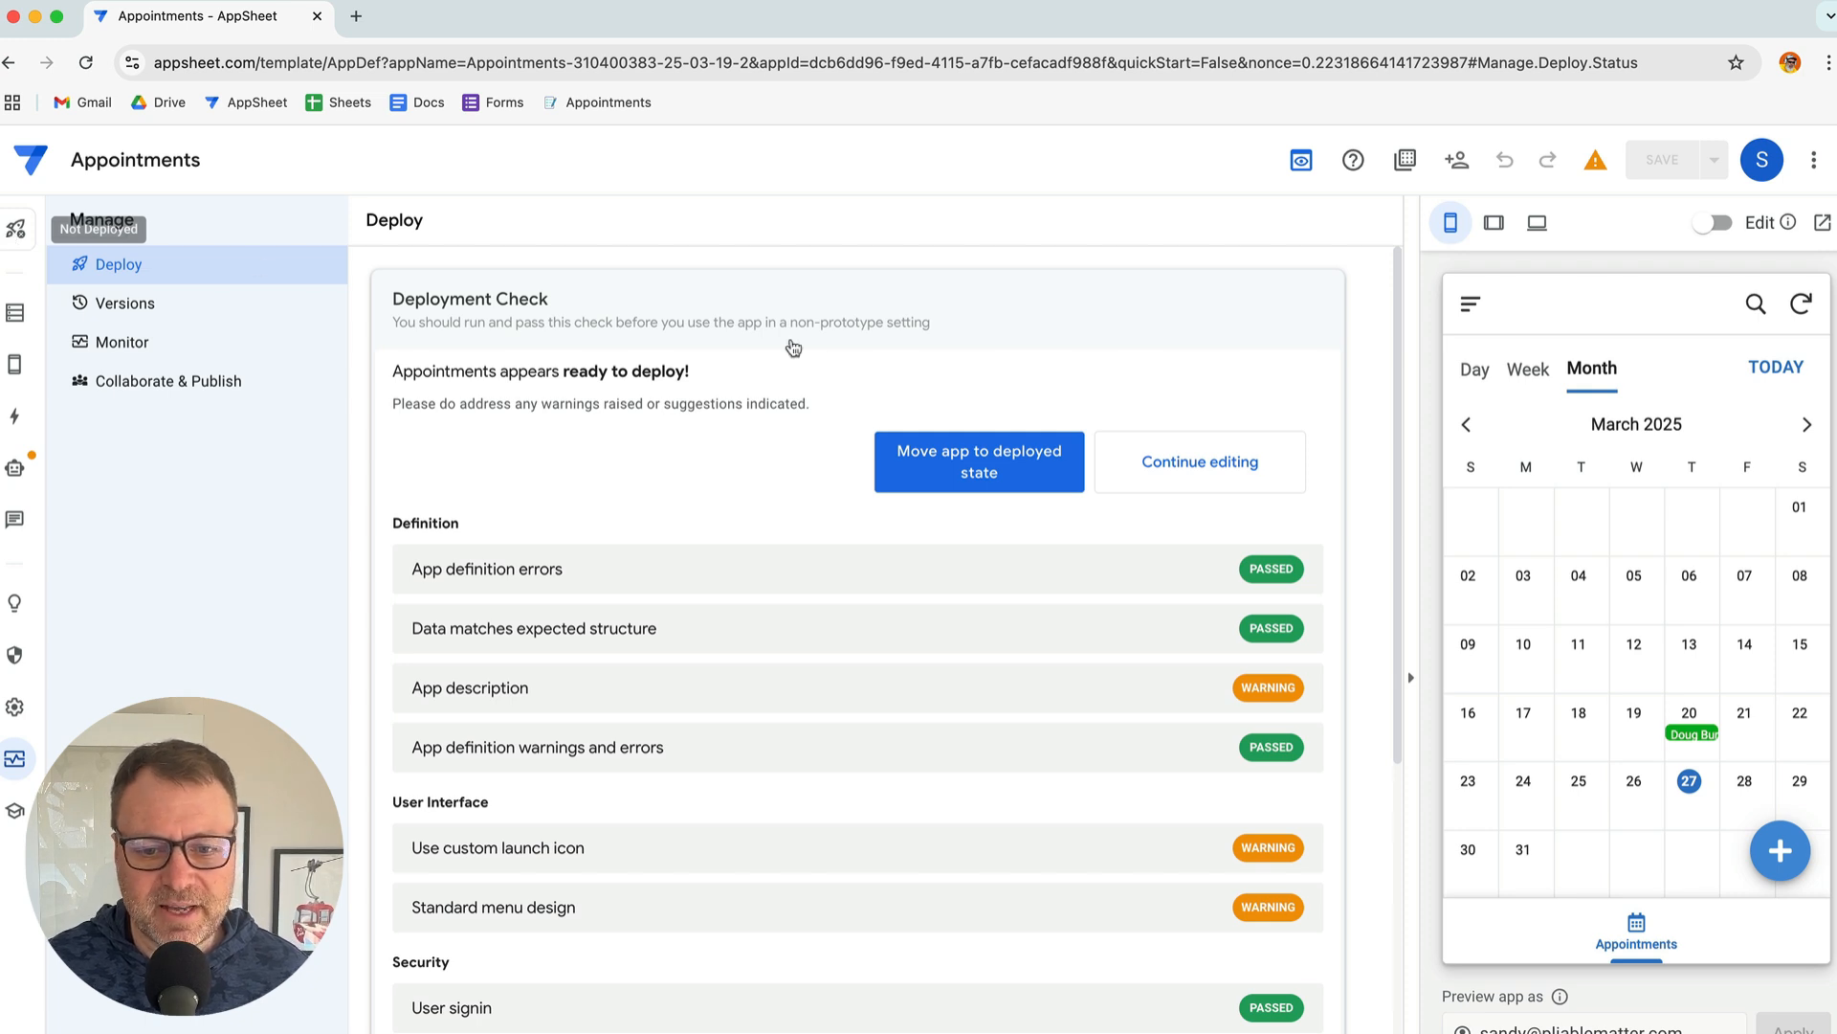
Choose 'Move app to deployed state' for the Appointments app
click(969, 469)
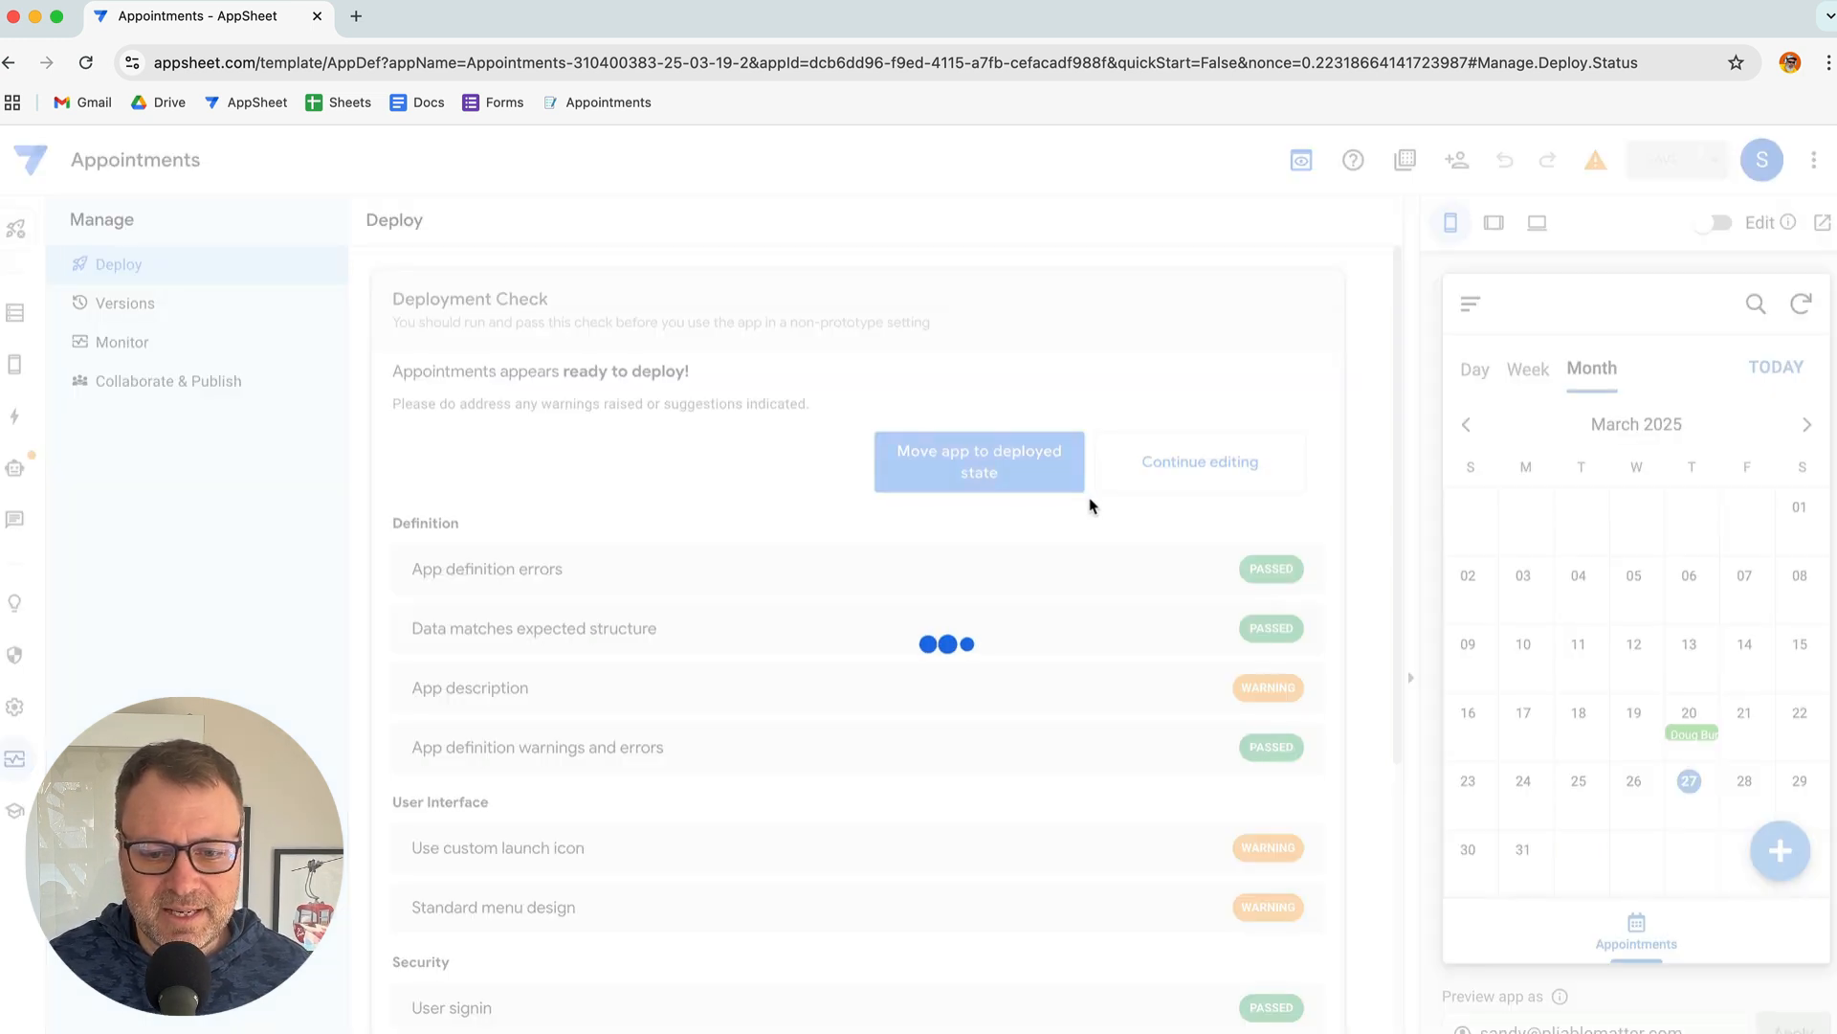